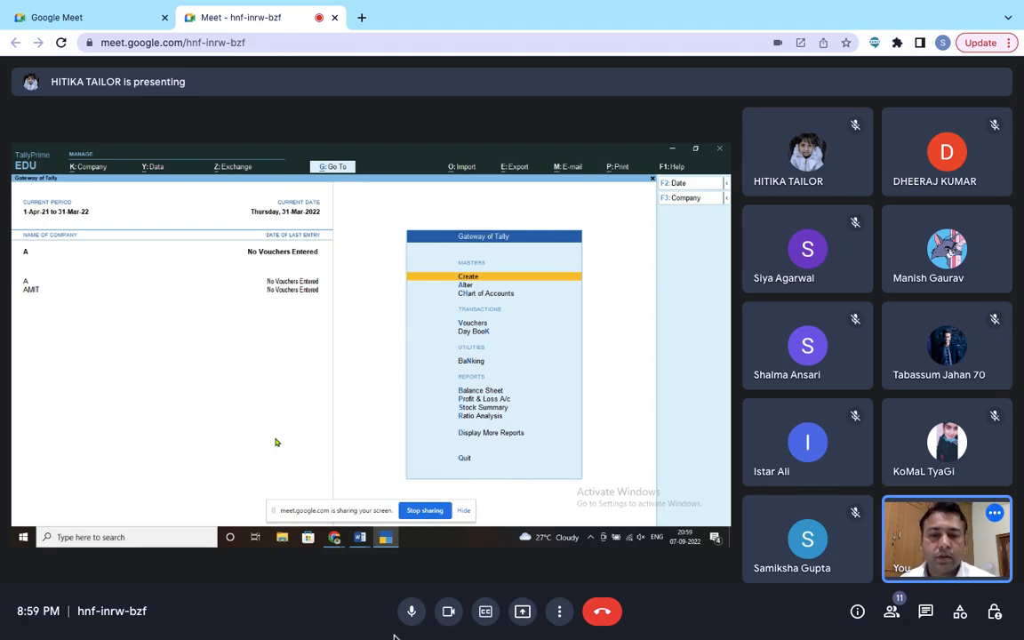
Step: Turn off both the camera and the microphone in the Google Meet call
{"action": "mouse_move", "coordinate": [601, 452]}
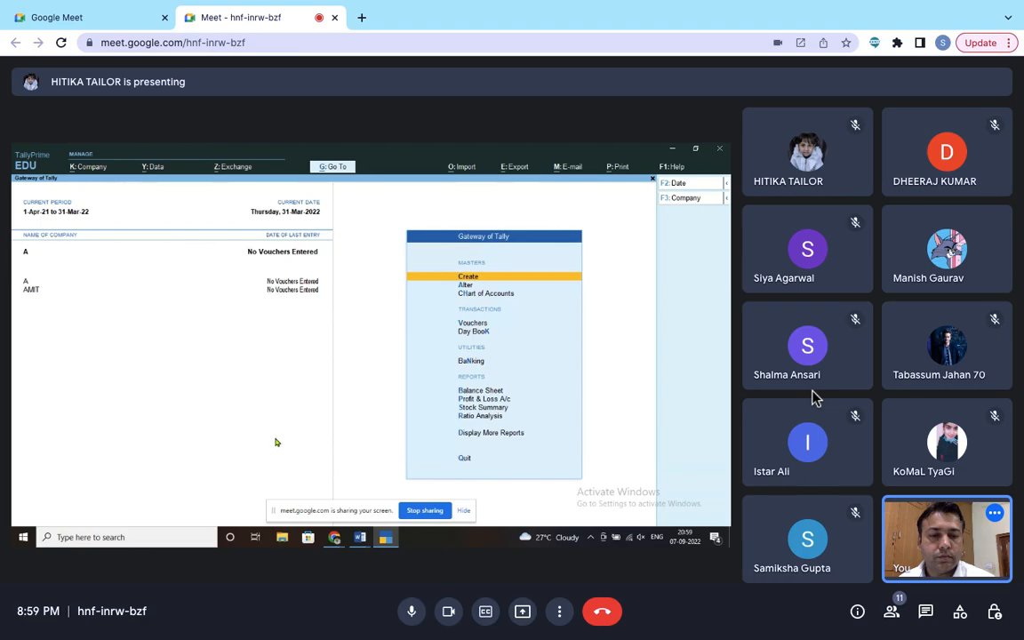
{"action": "left_click", "coordinate": [447, 618]}
{"action": "left_click", "coordinate": [414, 615]}
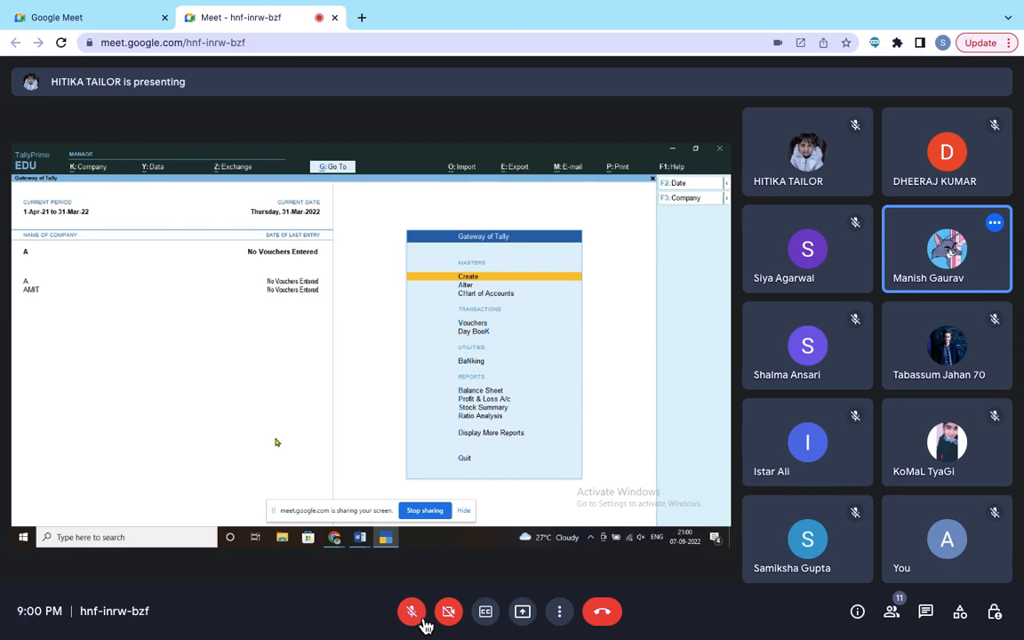
Step: Glance at WhatsApp, come back to Meet, and admit the waiting participant
{"action": "key", "text": "ctrl+Left"}
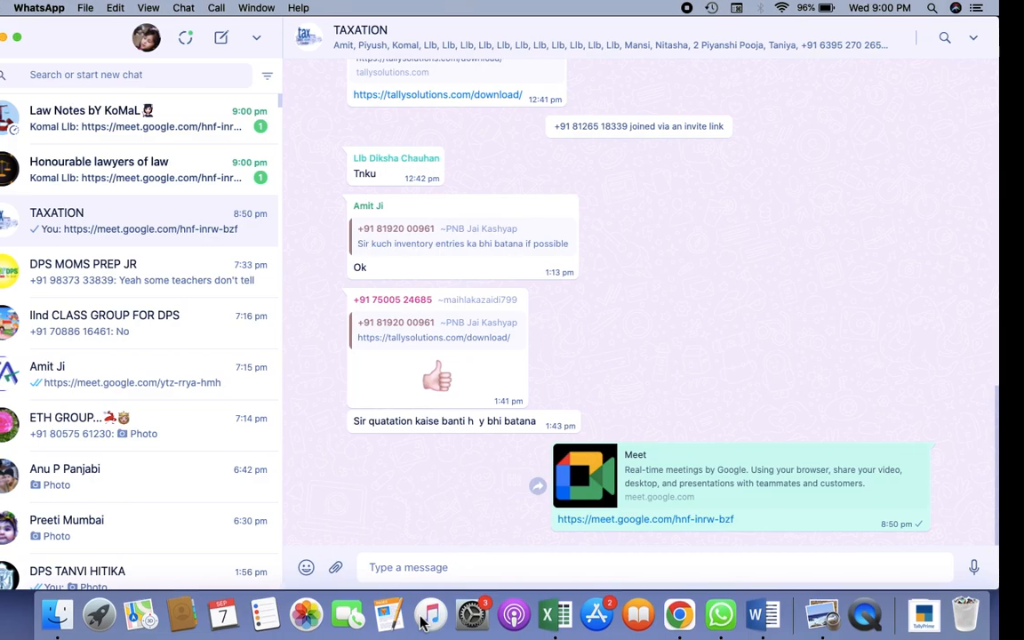
{"action": "key", "text": "ctrl+Right"}
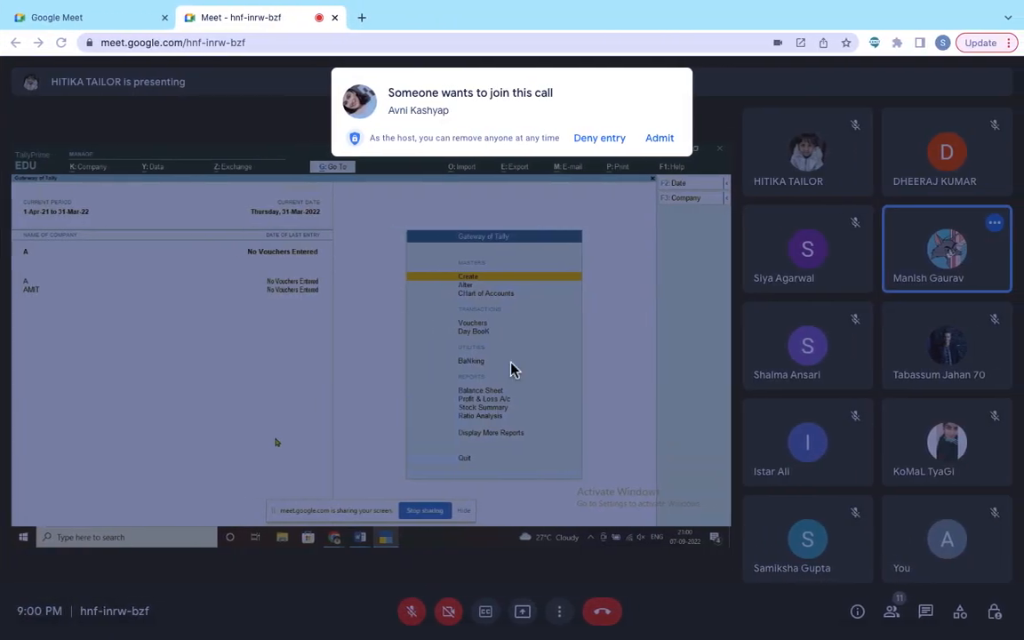
{"action": "left_click", "coordinate": [659, 138]}
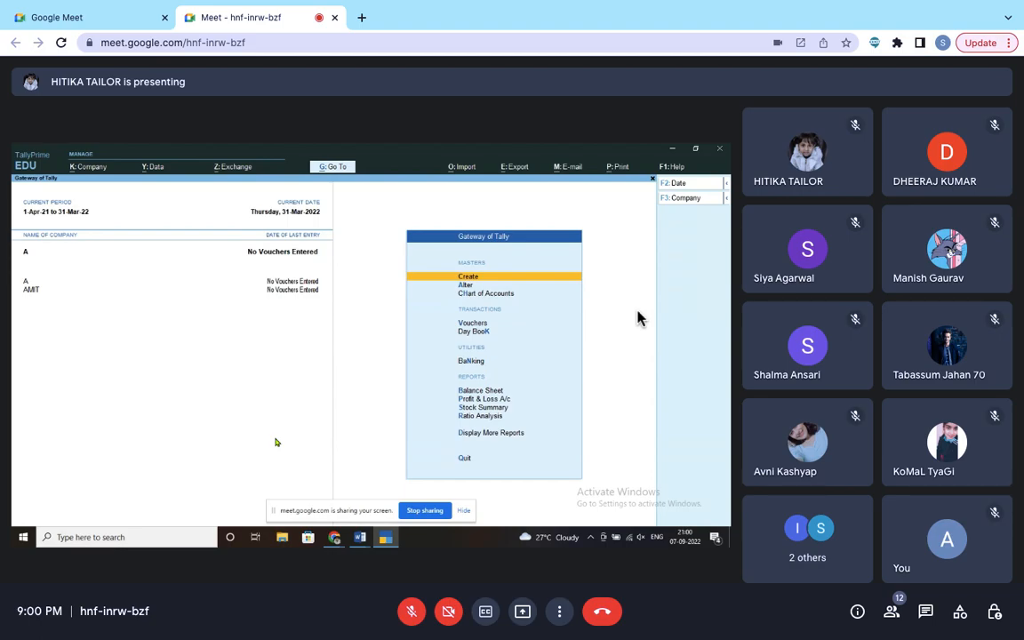
Step: Turn the microphone and camera back on in the Meet call
{"action": "mouse_move", "coordinate": [650, 8]}
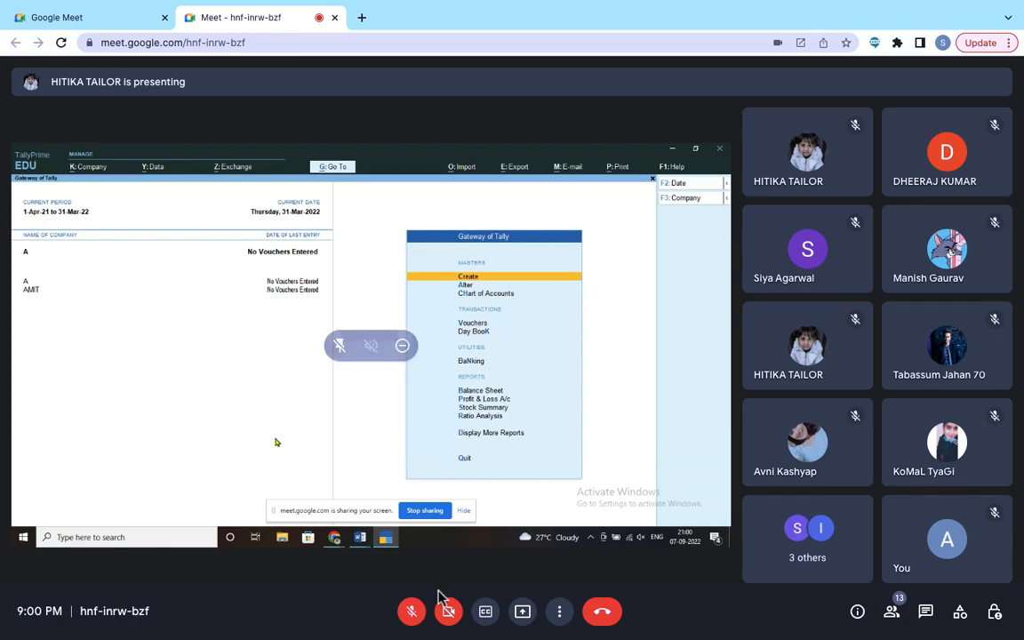
{"action": "left_click", "coordinate": [412, 611]}
{"action": "left_click", "coordinate": [447, 616]}
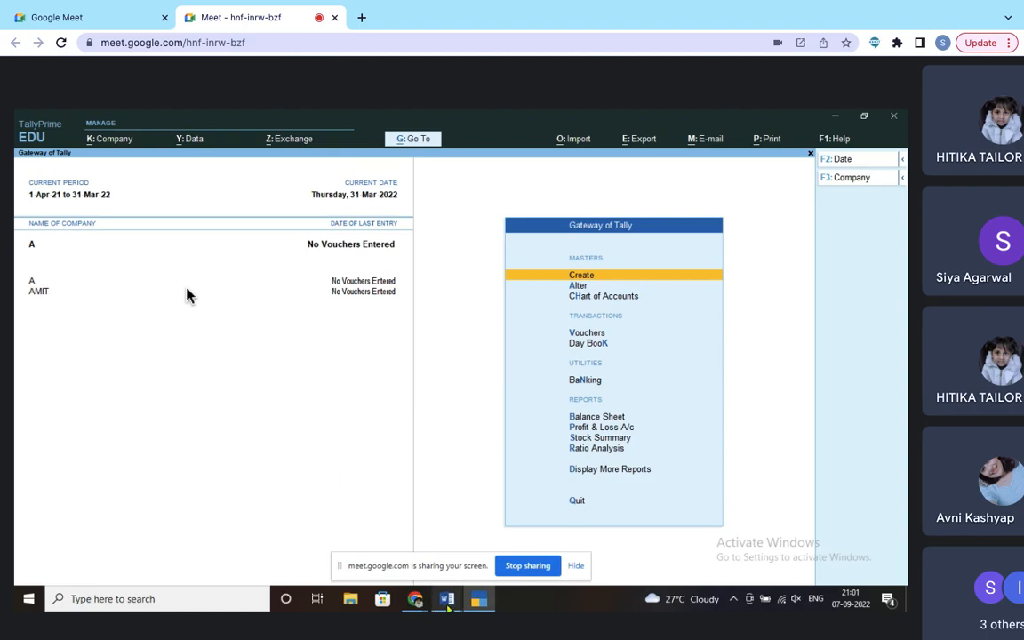
Step: Preview the open Word windows in the shared view and turn the camera off again
{"action": "left_click", "coordinate": [447, 598]}
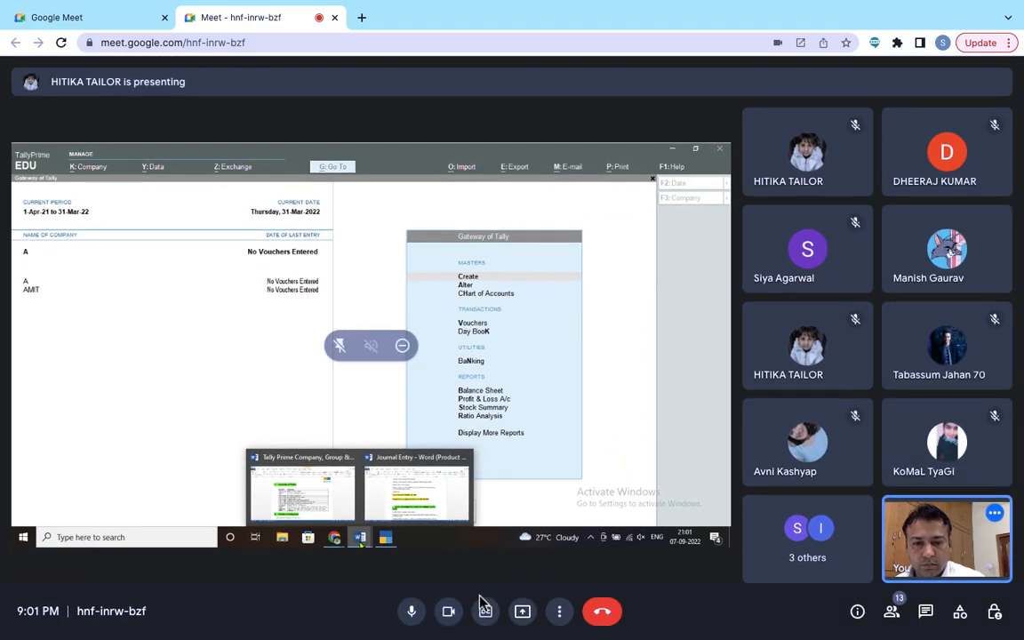
{"action": "left_click", "coordinate": [450, 617]}
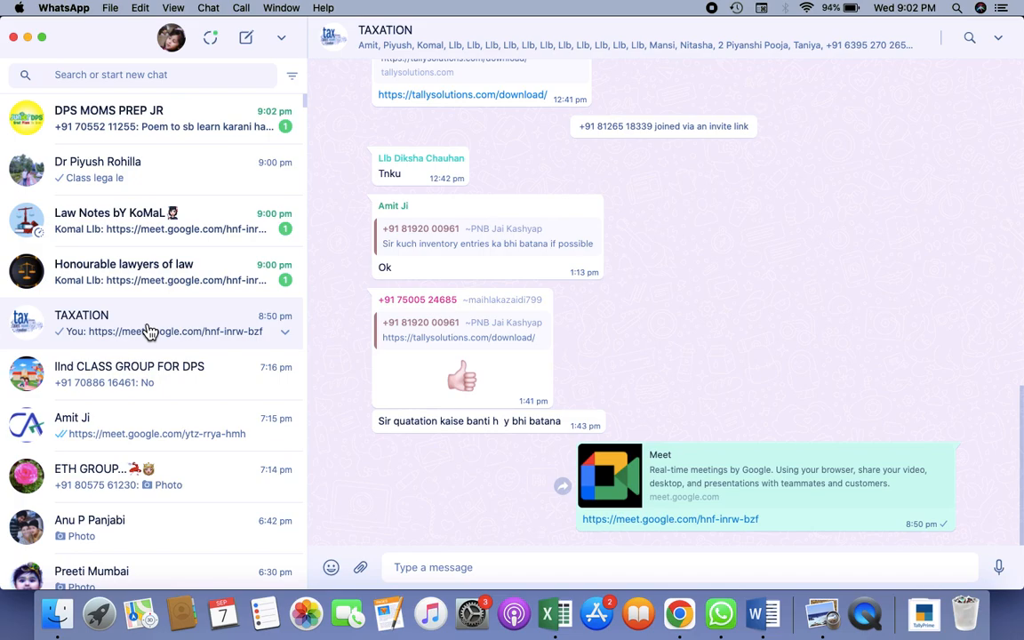
Step: Check the full-screen Word notes on Tally company and ledger creation, then return to the Meet call in Chrome
{"action": "key", "text": "ctrl+Right"}
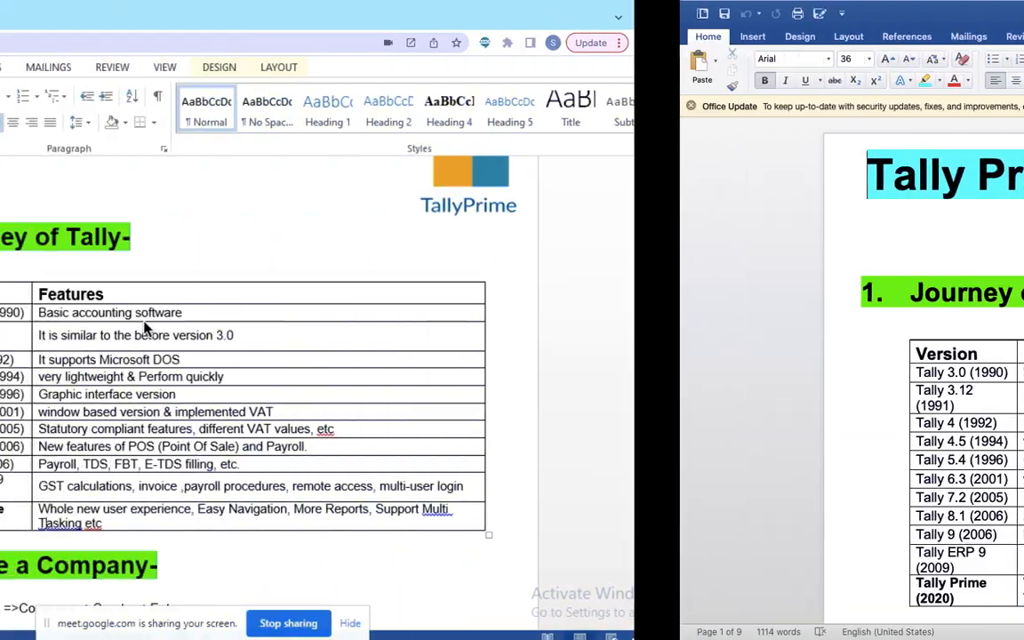
{"action": "key", "text": "ctrl+Right"}
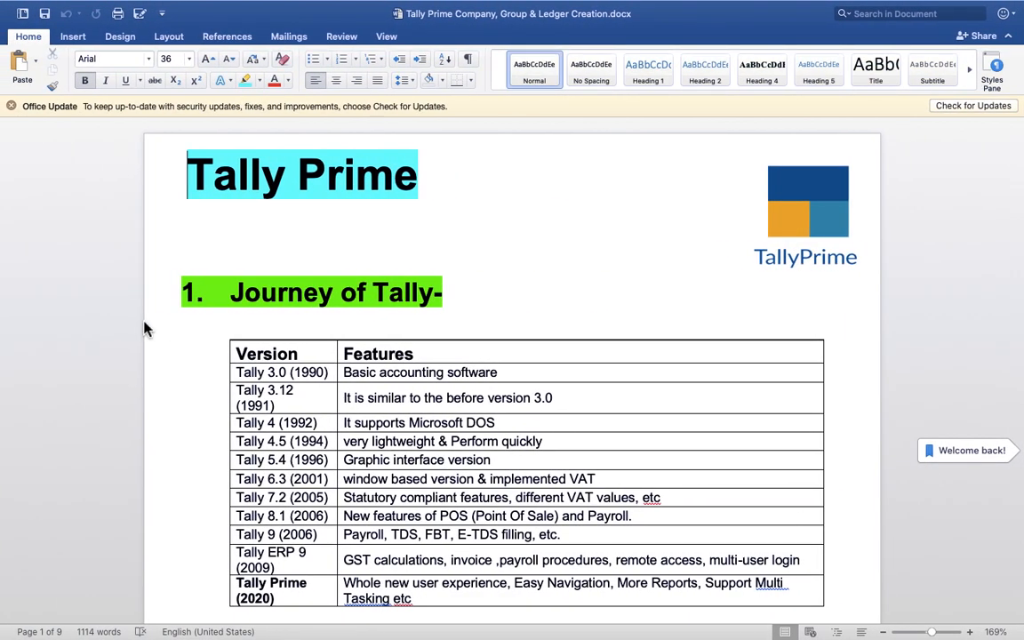
{"action": "key", "text": "ctrl+Left"}
{"action": "key", "text": "ctrl+Left"}
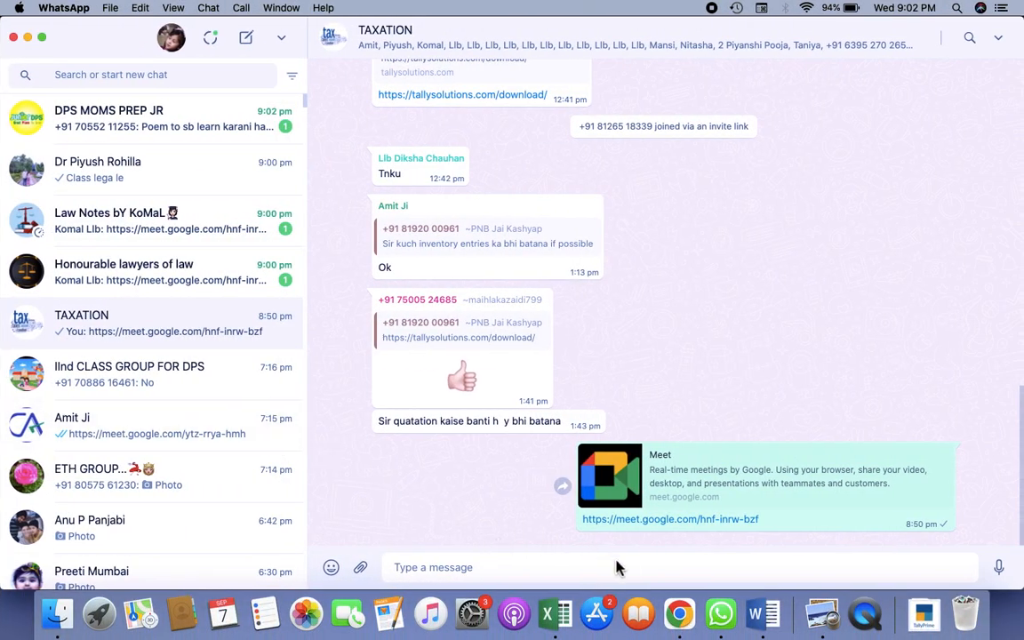
{"action": "left_click", "coordinate": [679, 612]}
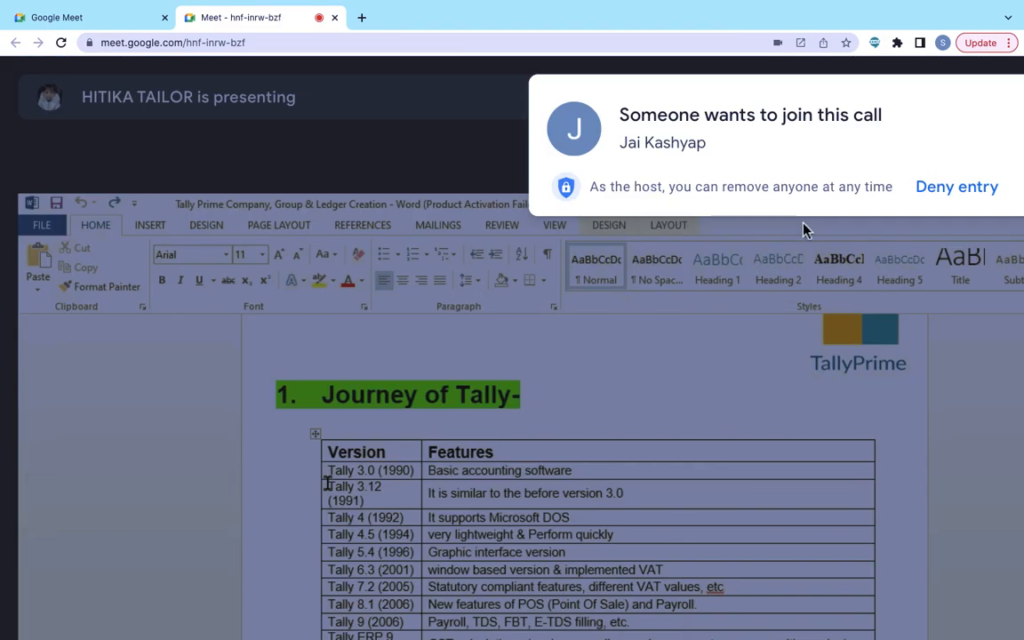
Step: Admit both people requesting to join the Meet call
{"action": "scroll", "coordinate": [922, 192], "scroll_direction": "right", "scroll_amount": 3}
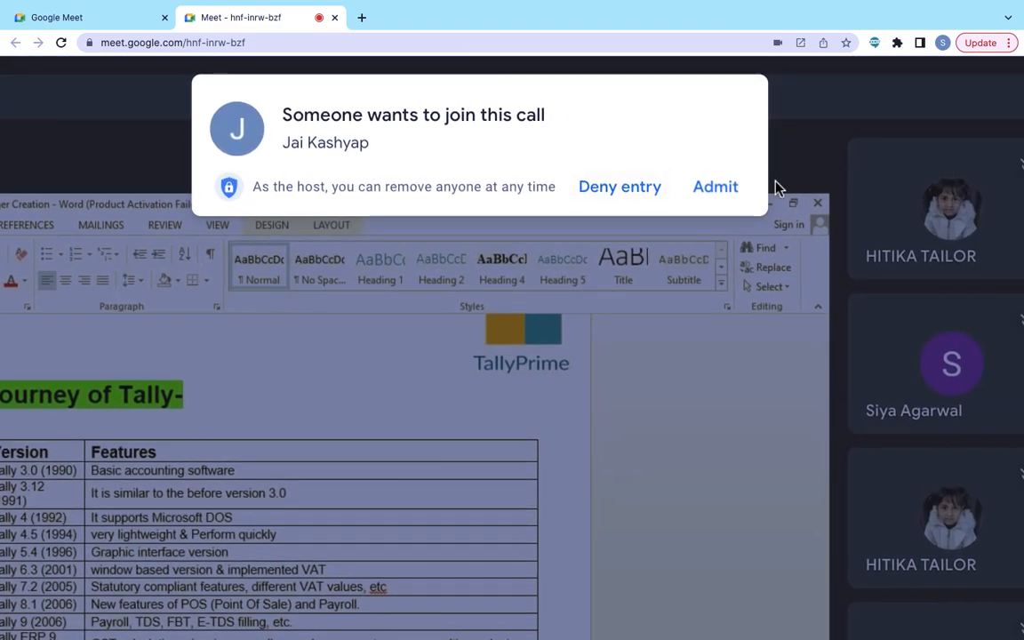
{"action": "left_click", "coordinate": [719, 190]}
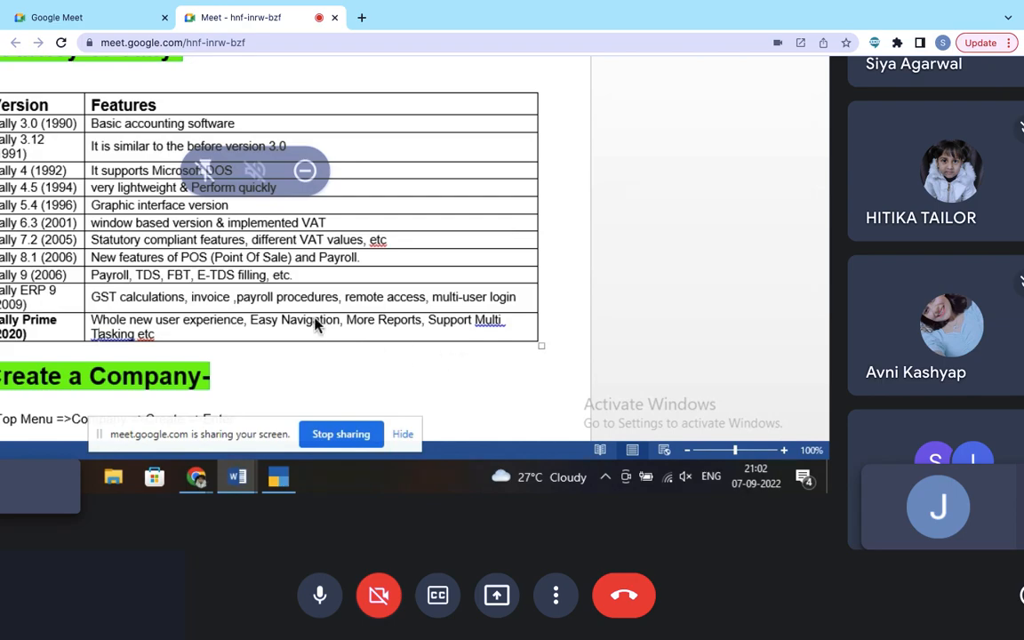
{"action": "scroll", "coordinate": [316, 326], "scroll_direction": "up", "scroll_amount": 3}
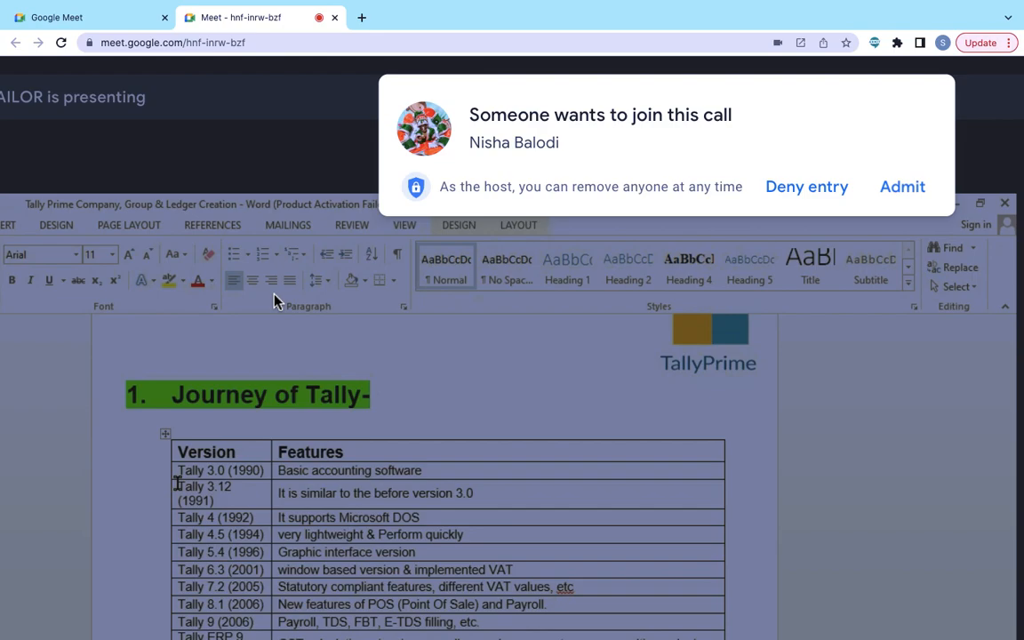
{"action": "left_click", "coordinate": [903, 189]}
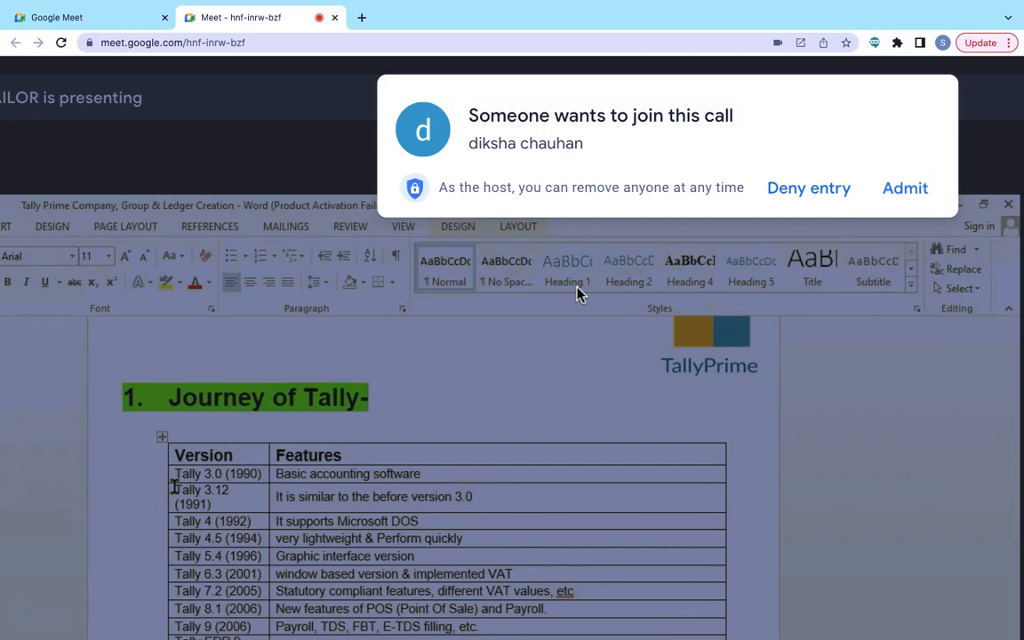
Step: Admit the next waiting person into the Meet call
{"action": "left_click", "coordinate": [906, 195]}
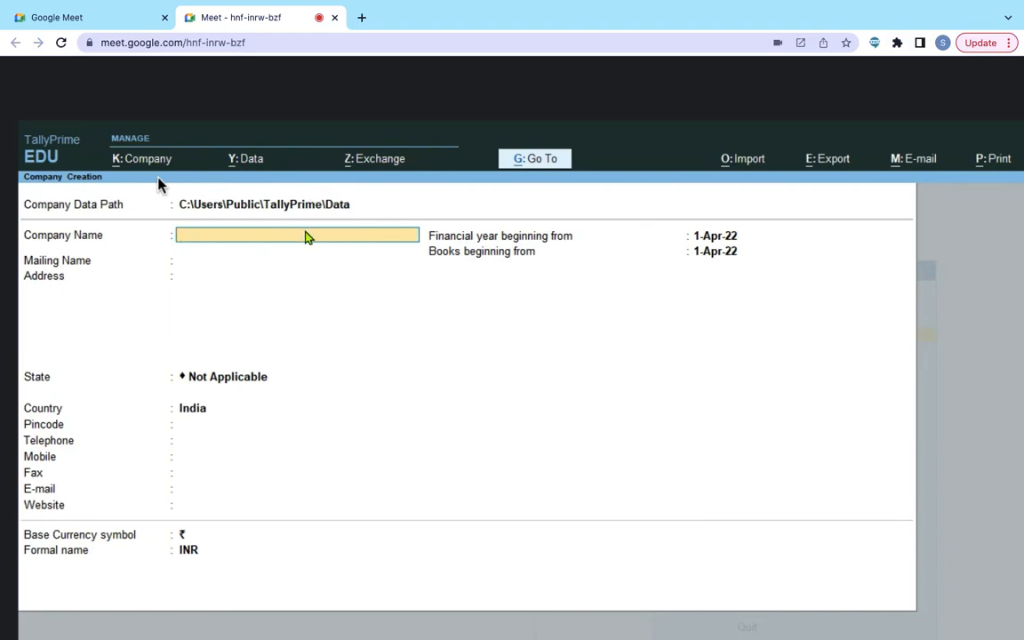
Step: Enter AMIT AND ASSOCIATES as company name, keep it as mailing name, and admit a Meet participant
{"action": "key", "text": "Return"}
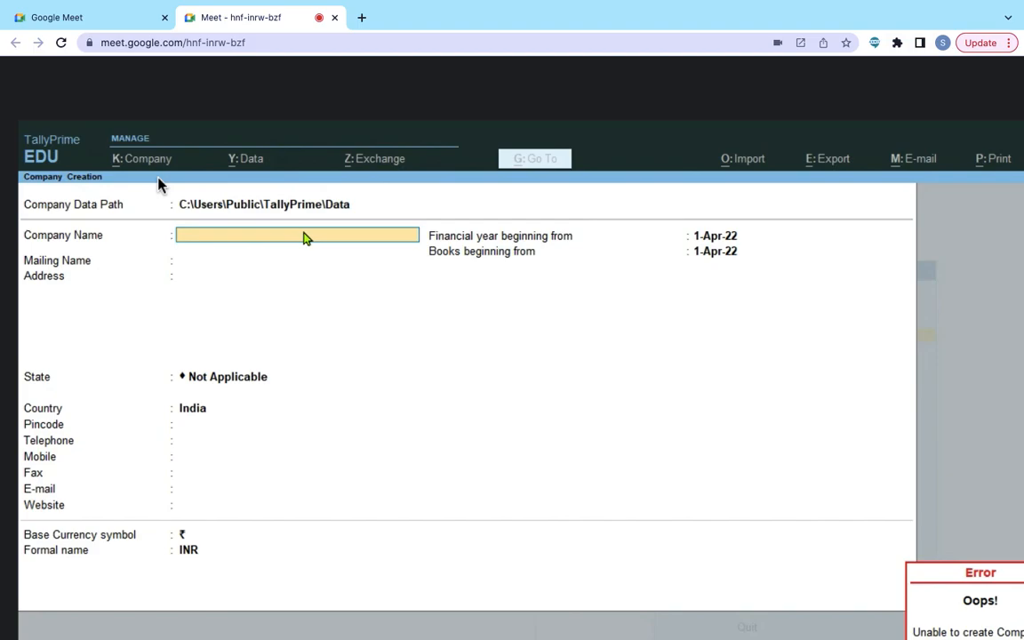
{"action": "type", "text": "AMIT"}
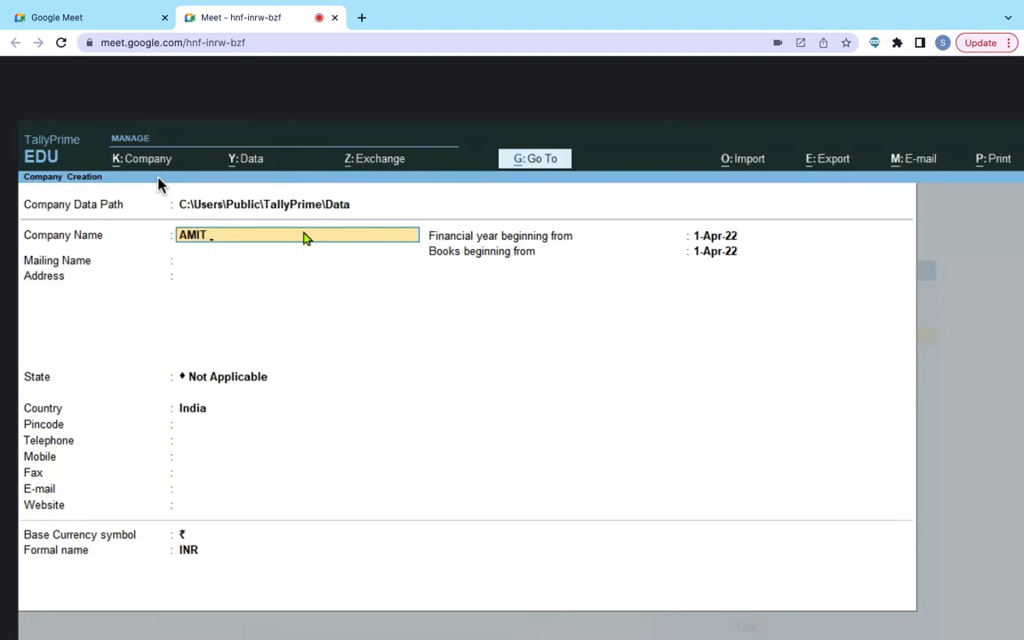
{"action": "type", "text": " AND ASSOCIATES"}
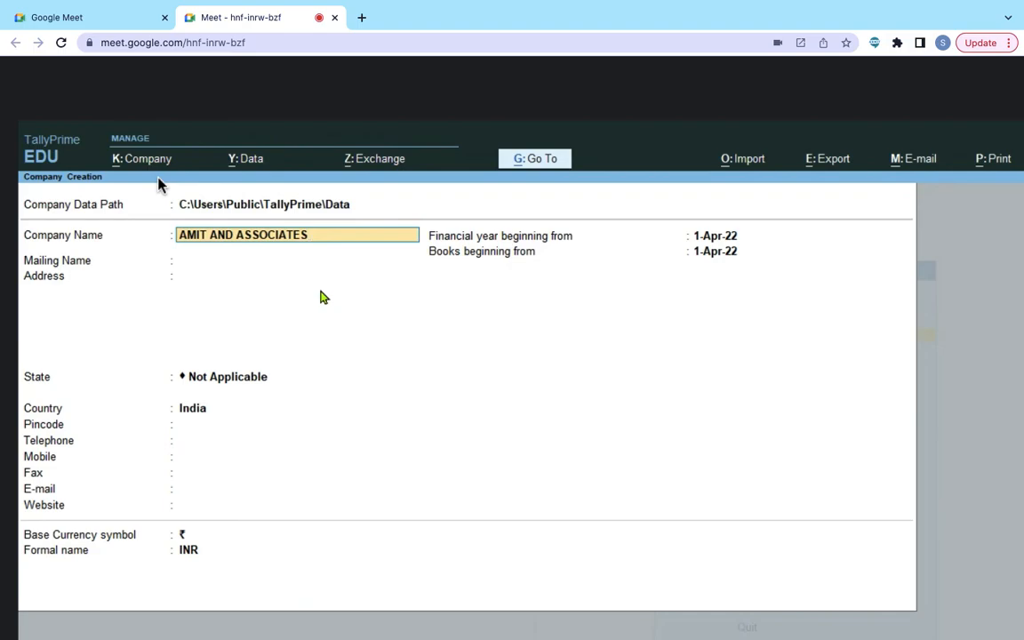
{"action": "key", "text": "Return"}
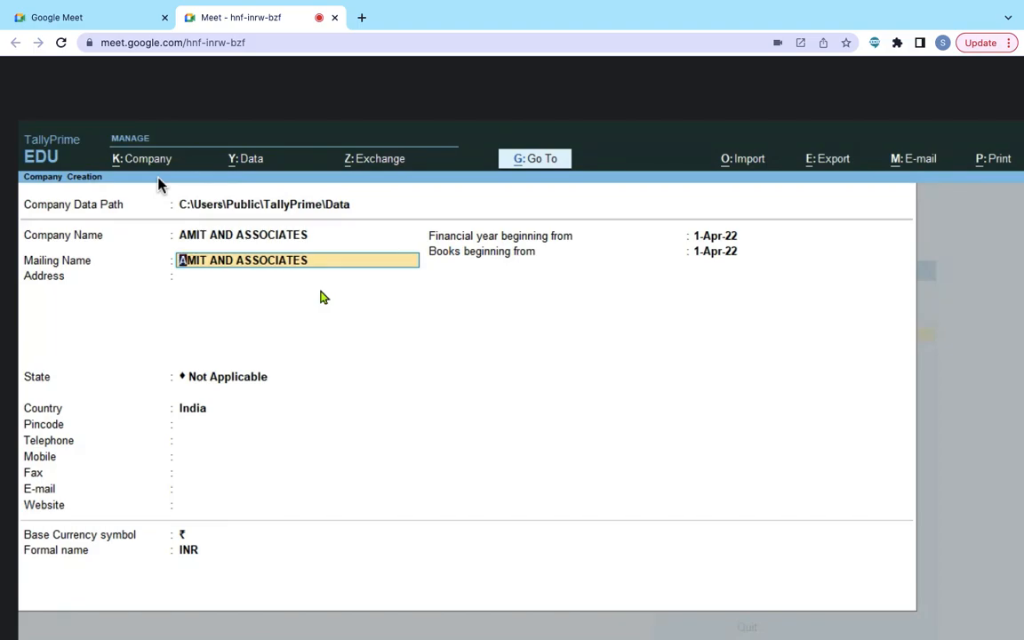
{"action": "key", "text": "Return"}
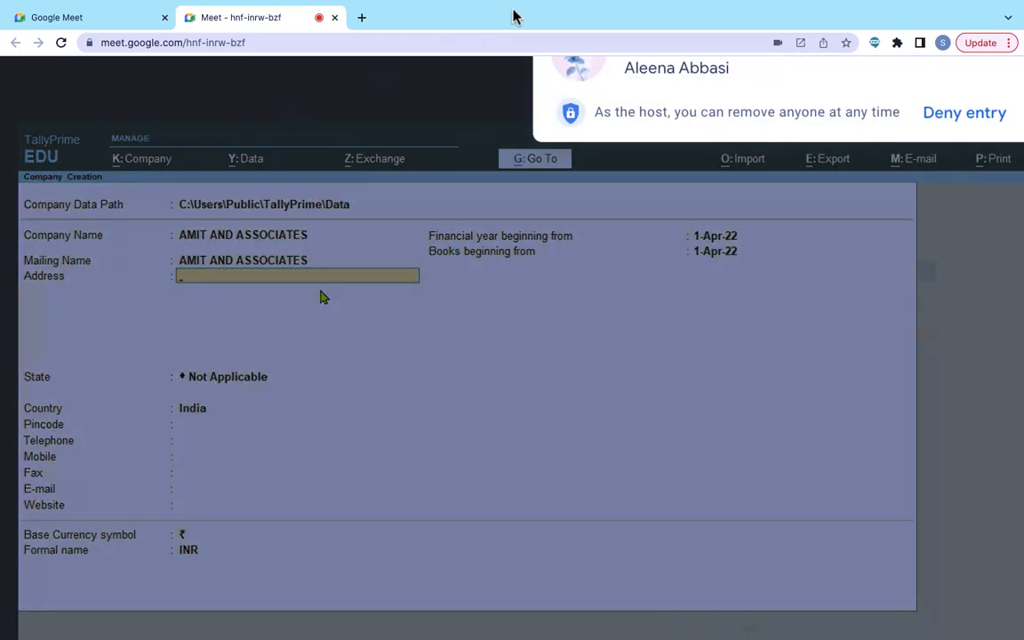
{"action": "scroll", "coordinate": [569, 108], "scroll_direction": "right", "scroll_amount": 2}
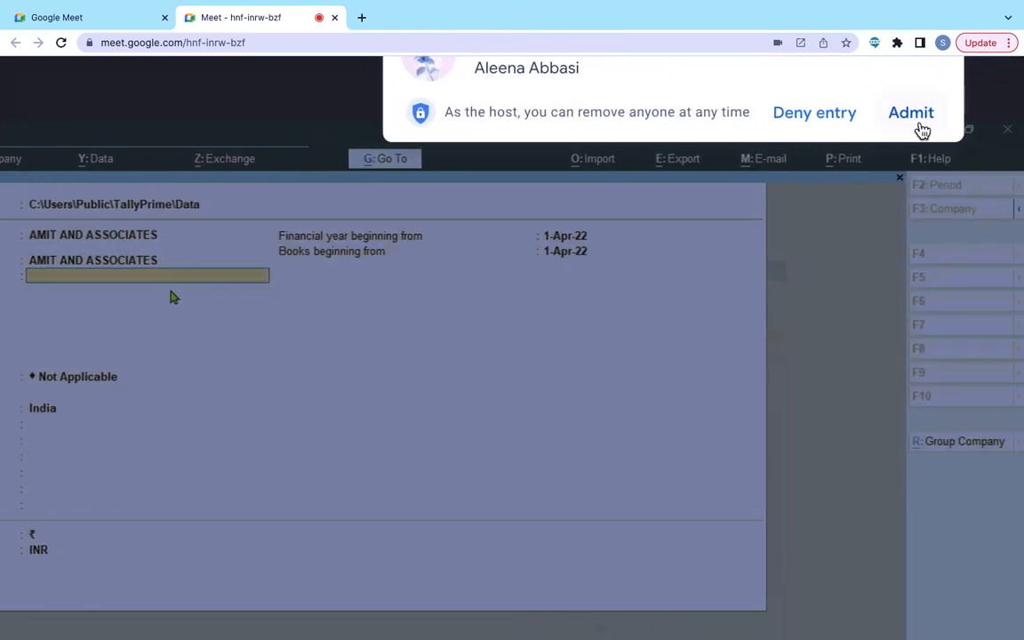
{"action": "left_click", "coordinate": [915, 124]}
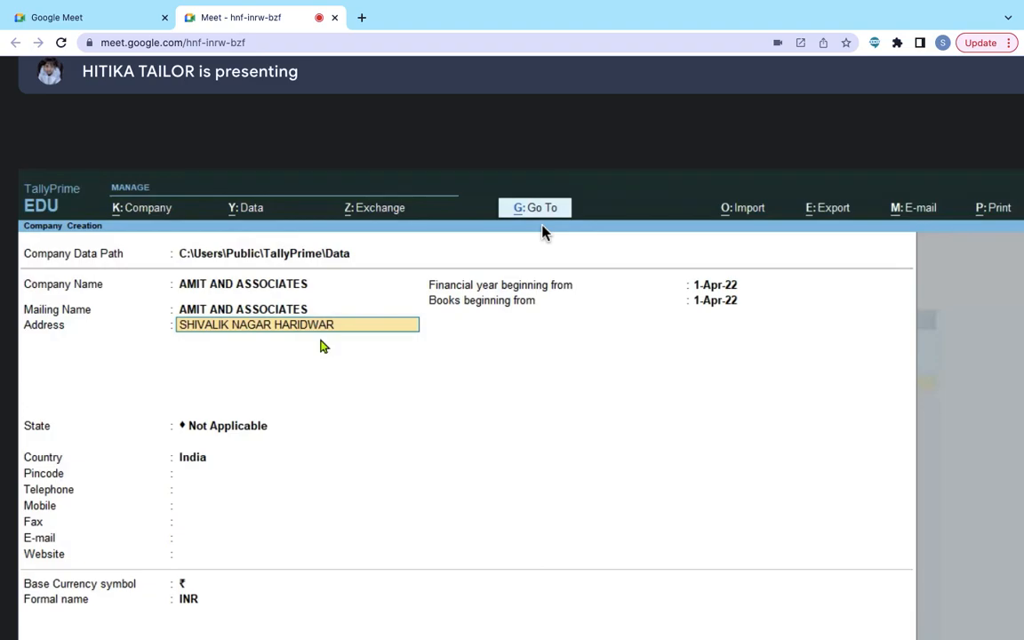
Step: Type the second address line and choose Uttarakhand from the List of States
{"action": "key", "text": "Return"}
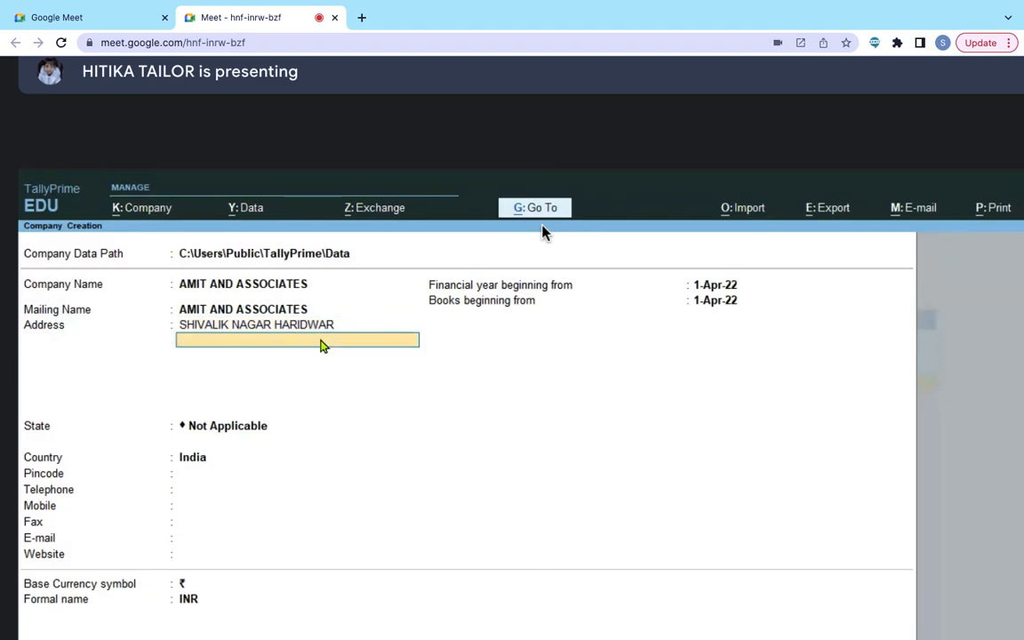
{"action": "type", "text": "UTTARAKHAND"}
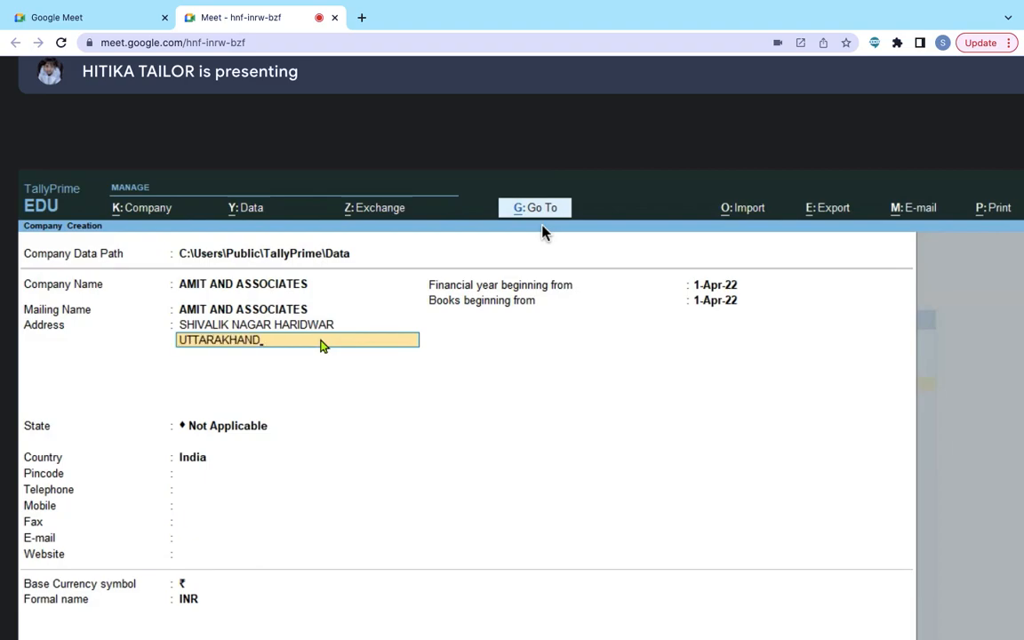
{"action": "type", "text": "-249403"}
{"action": "key", "text": "Return"}
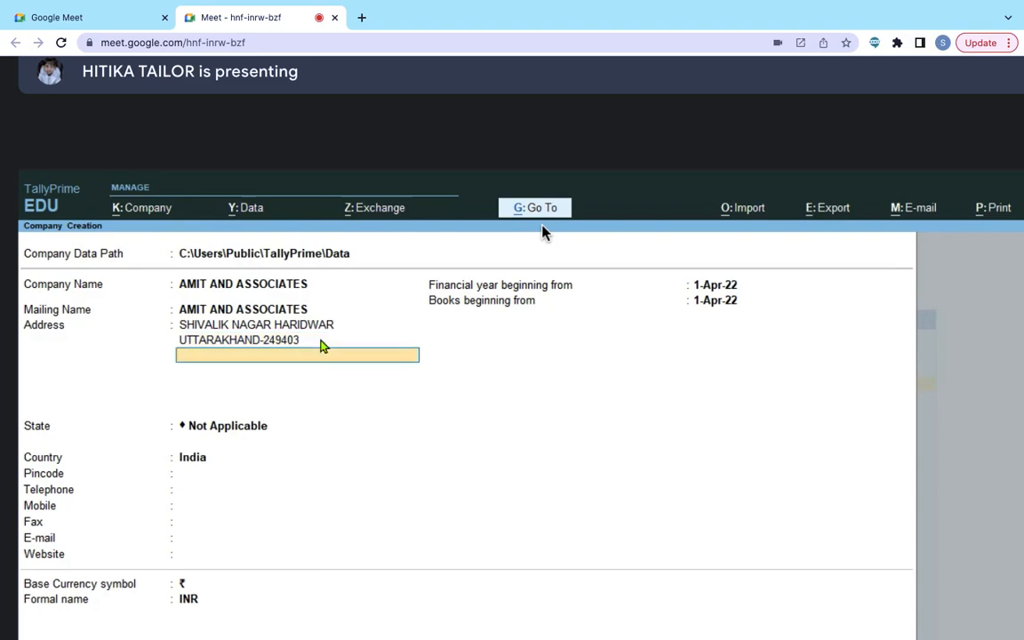
{"action": "key", "text": "Return"}
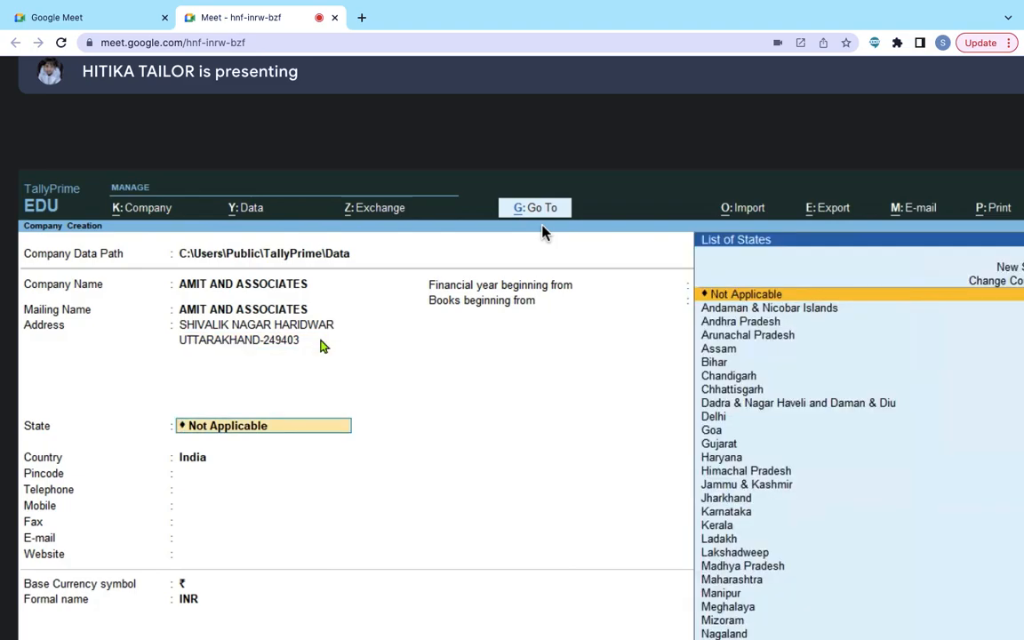
{"action": "key", "text": "Down"}
{"action": "key", "text": "Down"}
{"action": "key", "text": "Down"}
{"action": "key", "text": "Down"}
{"action": "key", "text": "Down"}
{"action": "key", "text": "Down"}
{"action": "key", "text": "Down"}
{"action": "key", "text": "Down"}
{"action": "key", "text": "Down"}
{"action": "key", "text": "Down"}
{"action": "key", "text": "Down"}
{"action": "key", "text": "Down"}
{"action": "key", "text": "Down"}
{"action": "key", "text": "Down"}
{"action": "key", "text": "Down"}
{"action": "key", "text": "Down"}
{"action": "key", "text": "Down"}
{"action": "key", "text": "Down"}
{"action": "key", "text": "Down"}
{"action": "key", "text": "Down"}
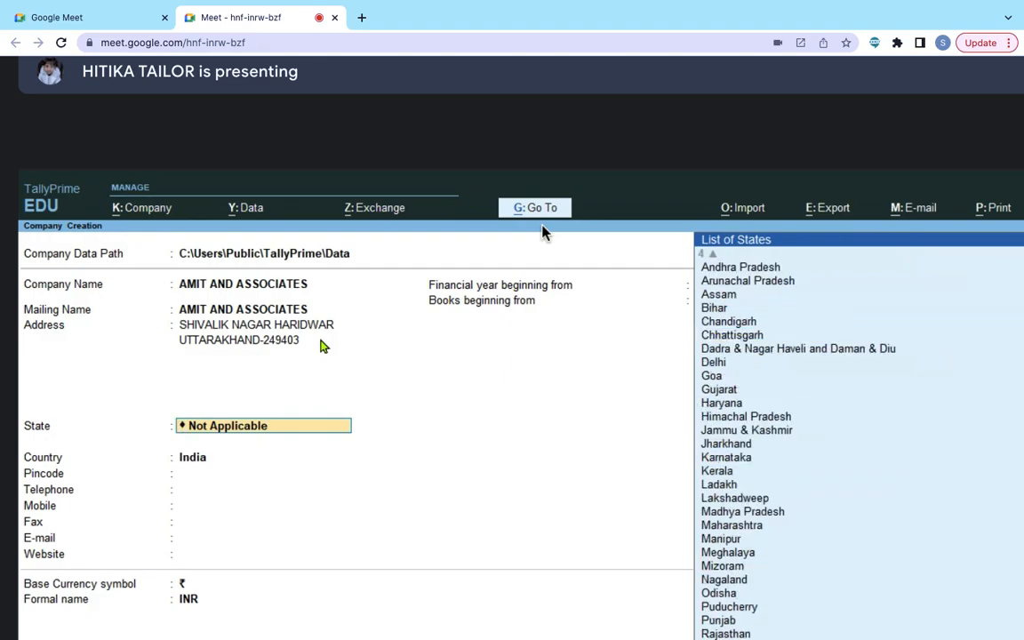
{"action": "key", "text": "Return"}
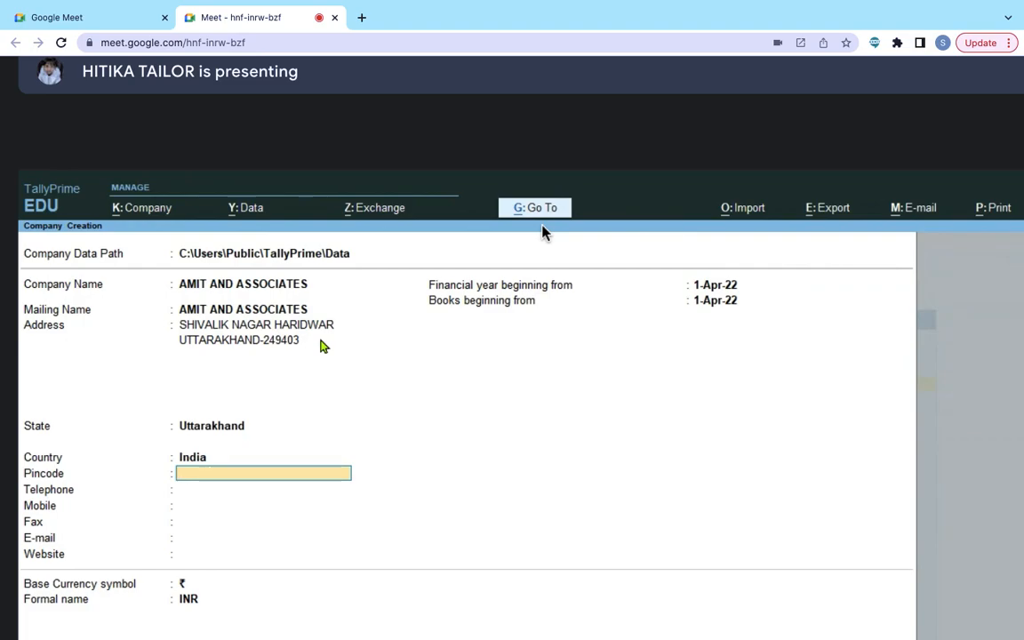
Step: Enter the company's pincode and telephone number, skip Mobile and Fax, and type its e-mail address
{"action": "type", "text": "249403"}
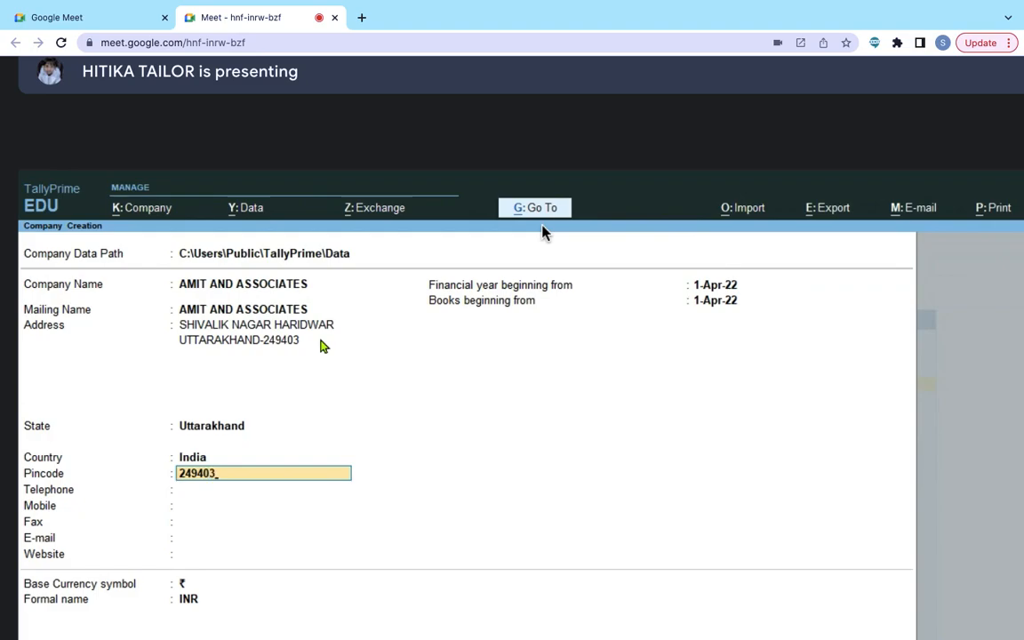
{"action": "key", "text": "Return"}
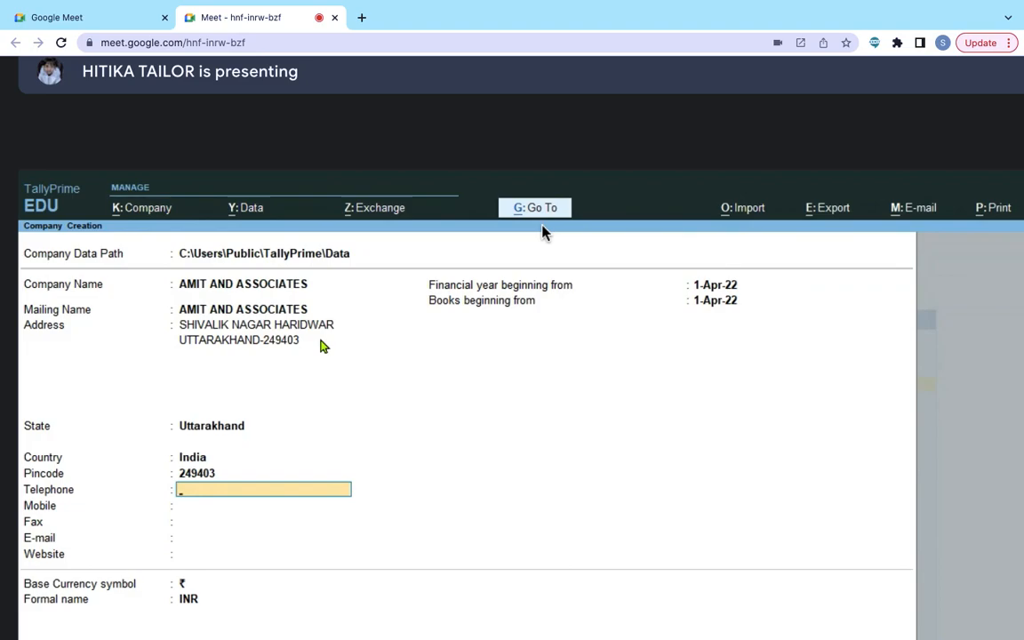
{"action": "key", "text": "Return"}
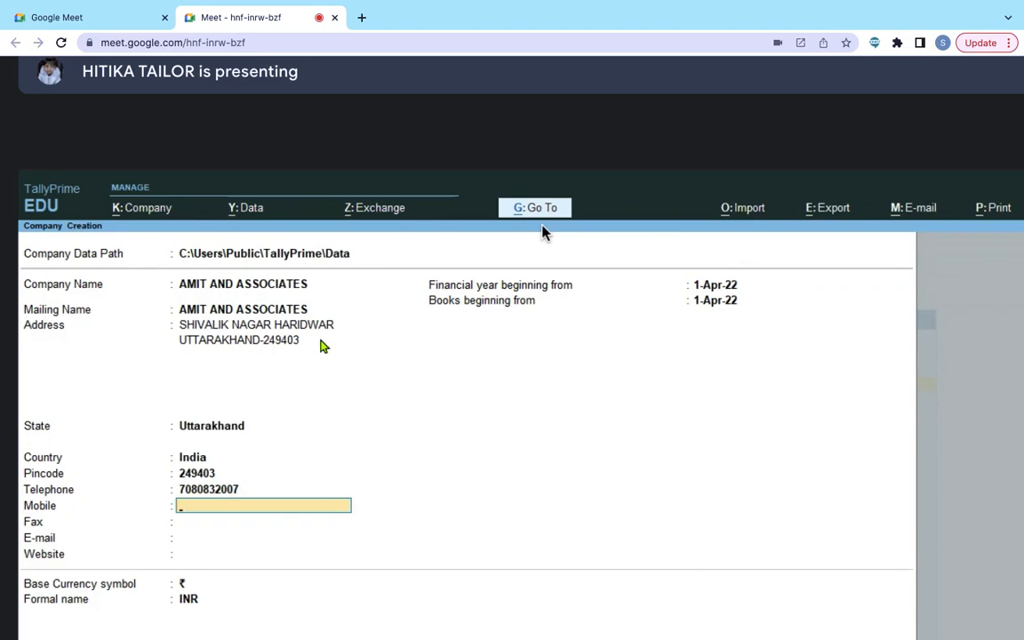
{"action": "key", "text": "Return"}
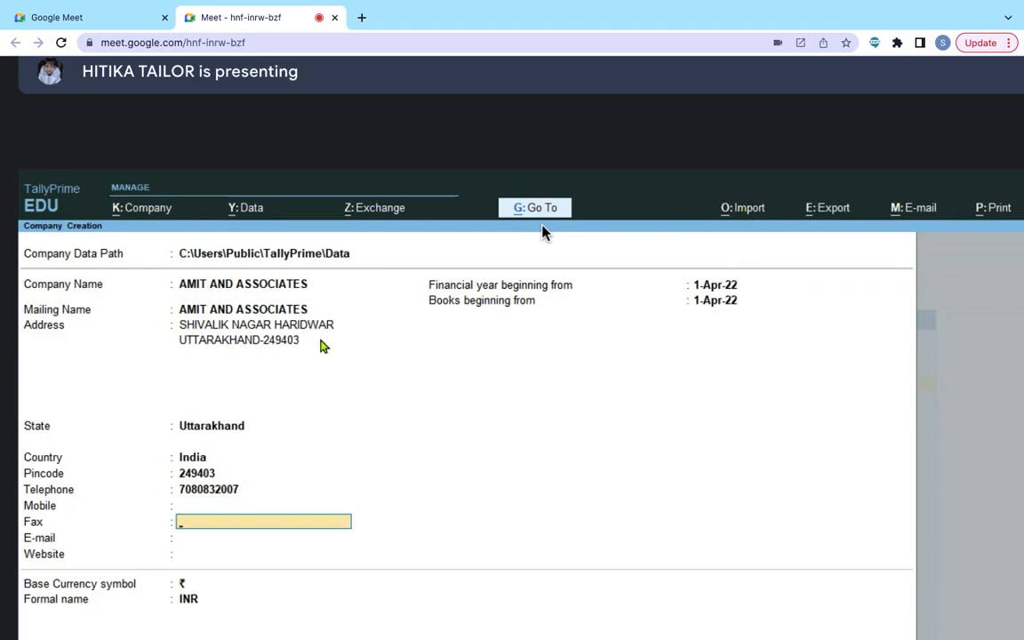
{"action": "key", "text": "Return"}
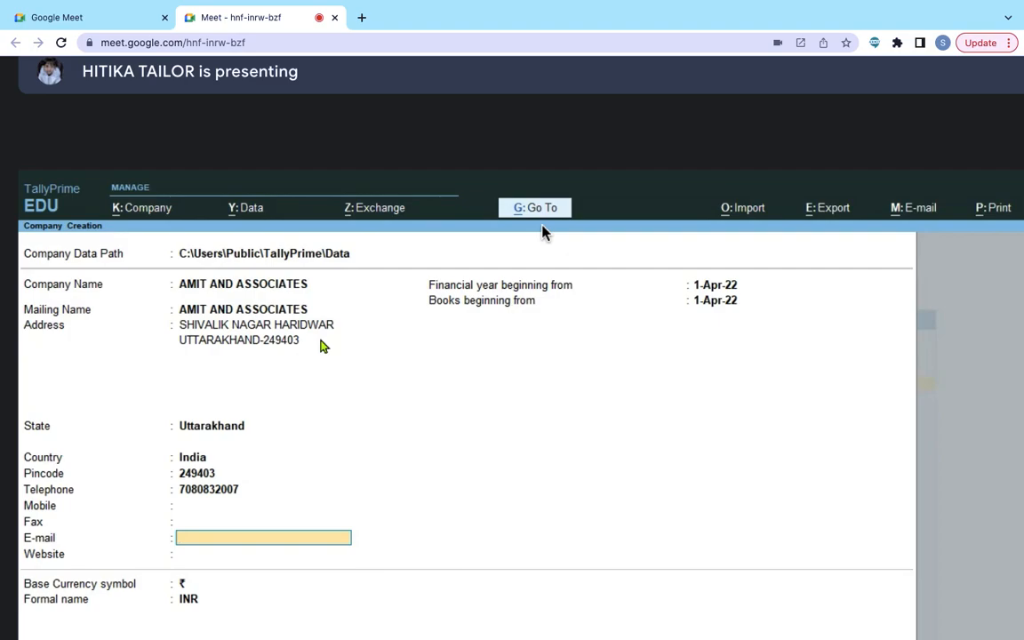
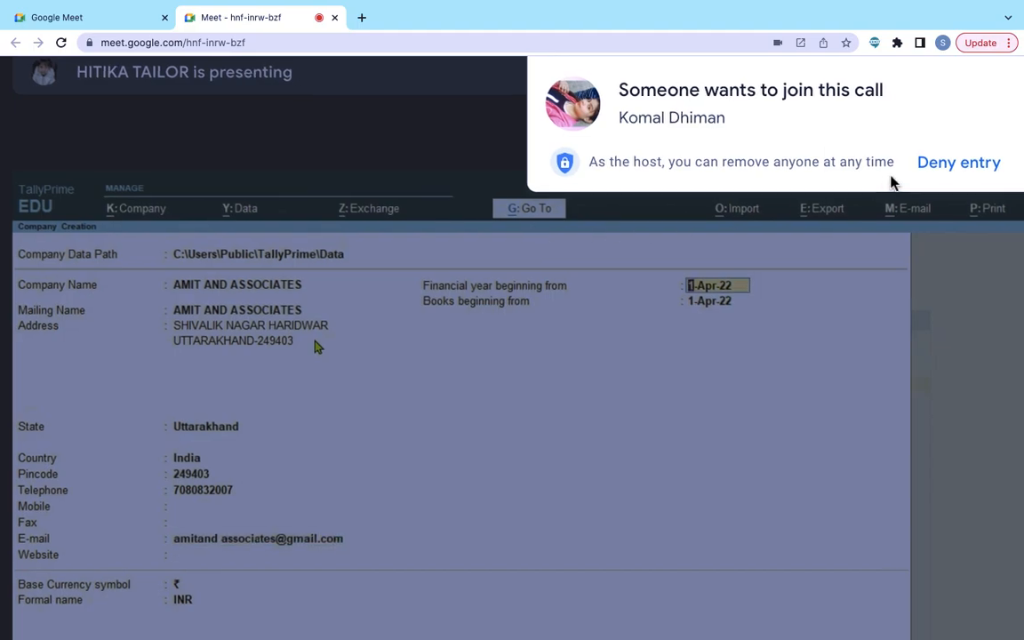
Step: Admit the person waiting on the 'Someone wants to join this call' notice
{"action": "scroll", "coordinate": [892, 178], "scroll_direction": "right", "scroll_amount": 3}
{"action": "left_click", "coordinate": [841, 162]}
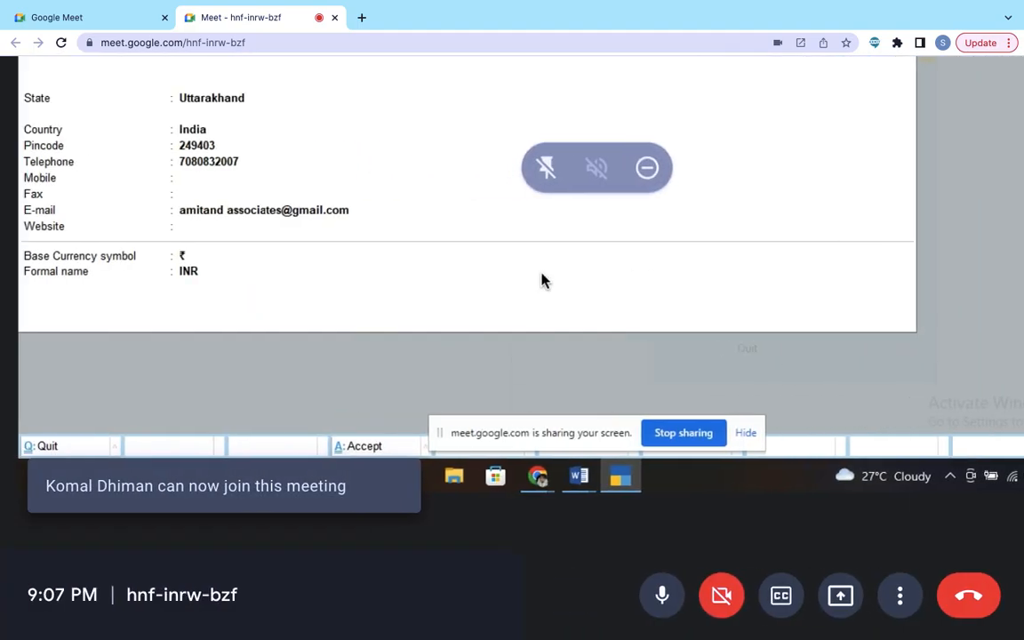
{"action": "scroll", "coordinate": [542, 280], "scroll_direction": "up", "scroll_amount": 5}
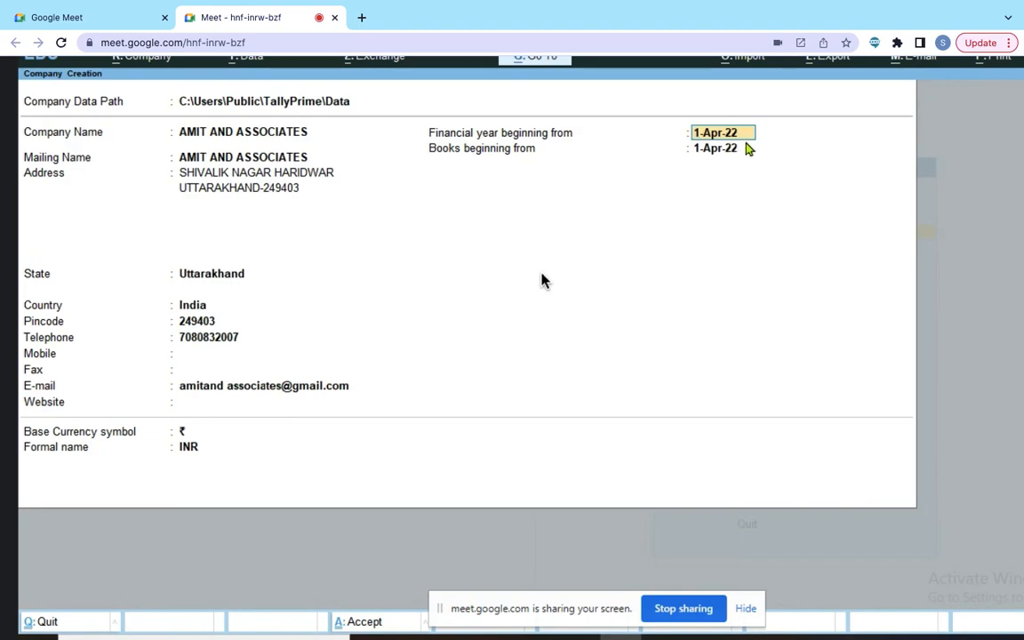
Step: Keep the 1-Apr-22 financial year and books-beginning dates and ₹ / INR as base currency
{"action": "key", "text": "Return"}
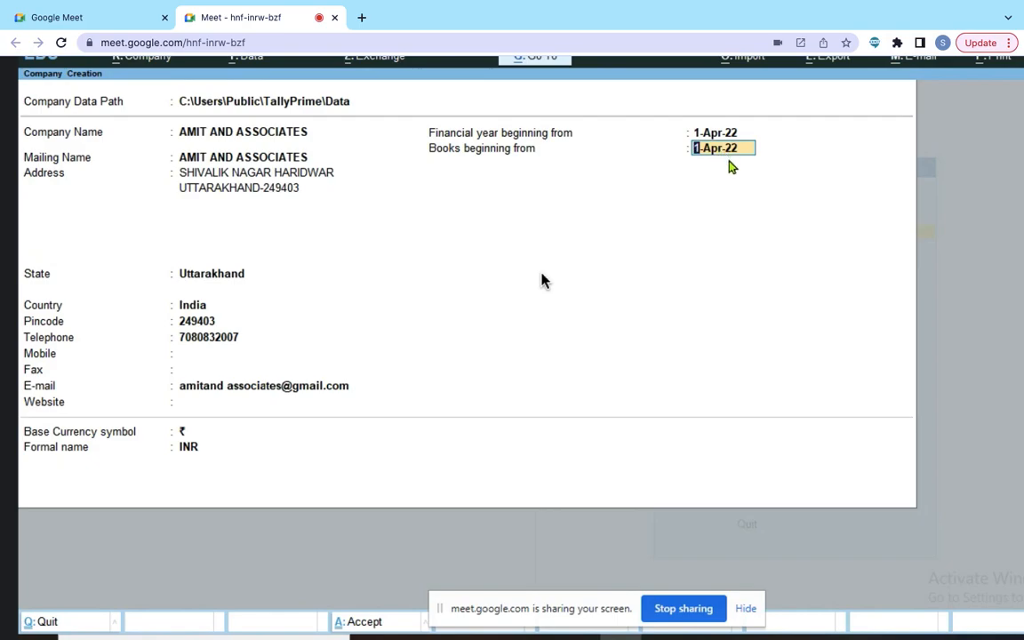
{"action": "key", "text": "Return"}
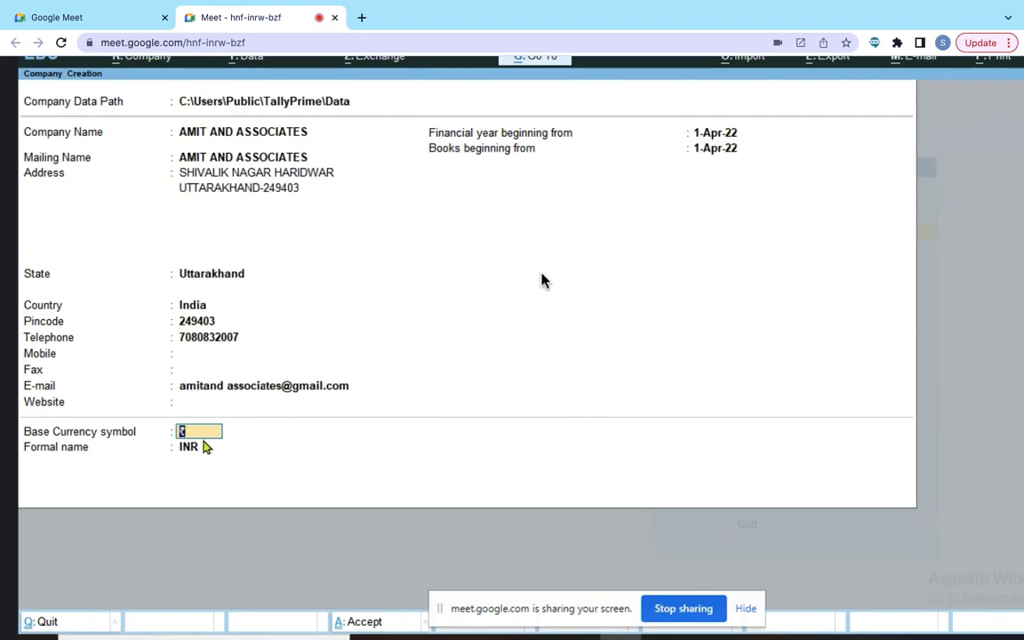
{"action": "key", "text": "Return"}
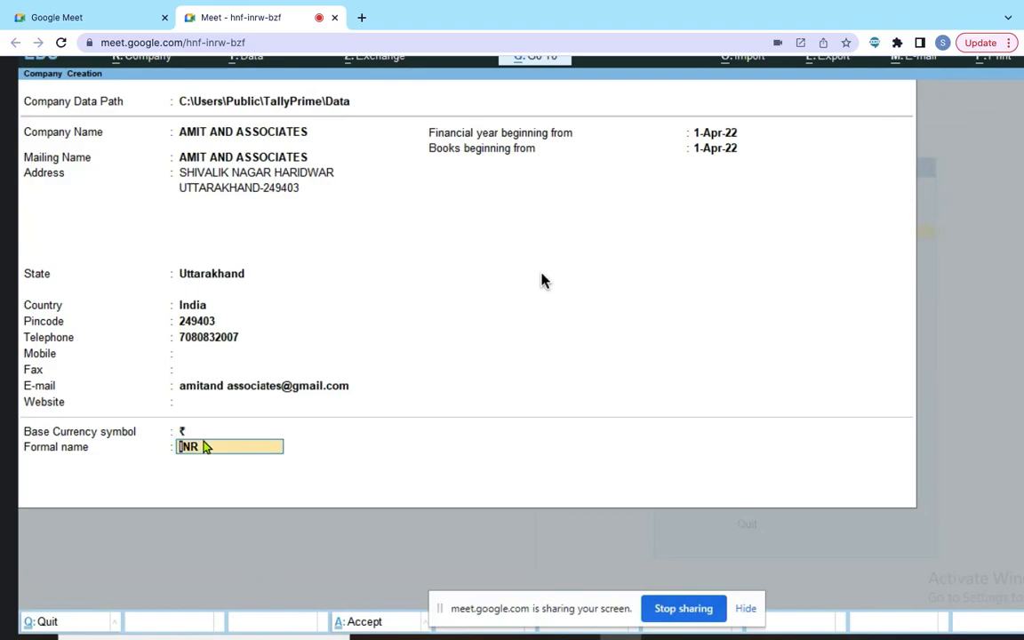
{"action": "key", "text": "Return"}
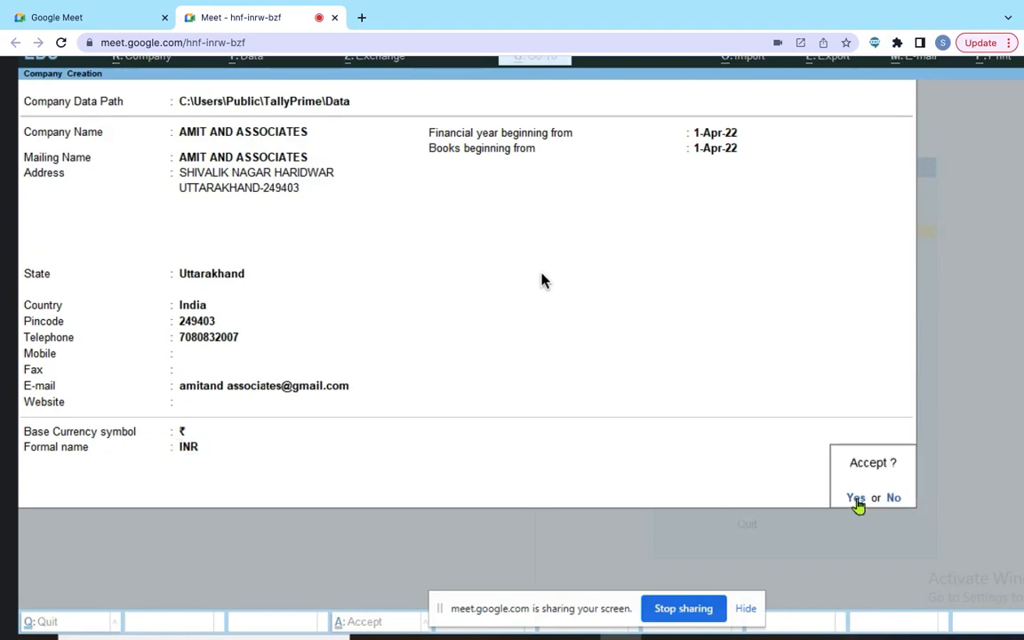
Step: Save the company and keep accounts, inventory, GST and TDS features all set to Yes
{"action": "left_click", "coordinate": [856, 499]}
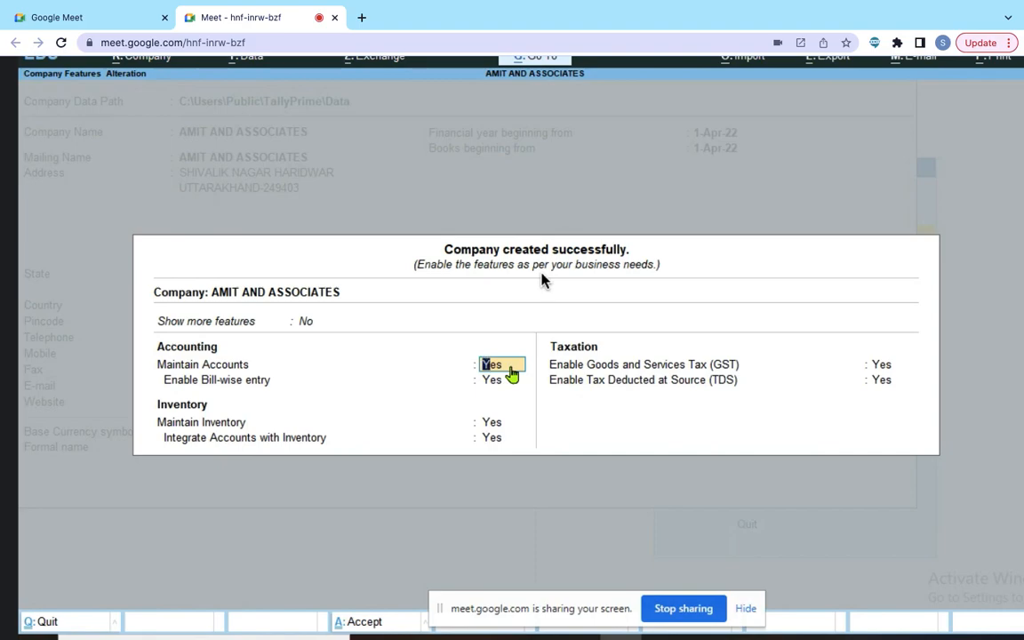
{"action": "key", "text": "Return"}
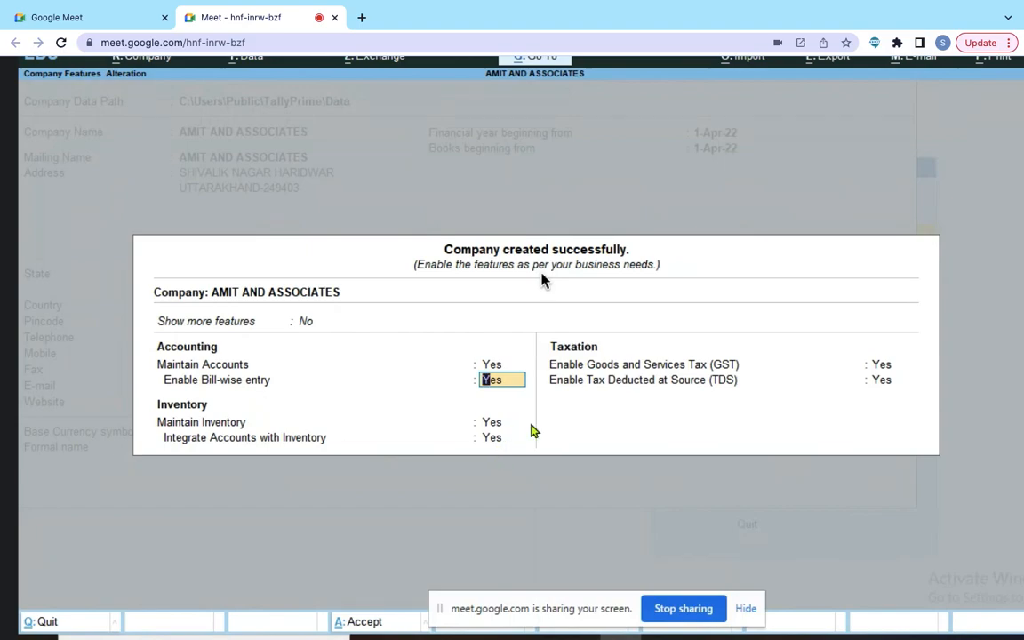
{"action": "key", "text": "Return"}
{"action": "key", "text": "Return"}
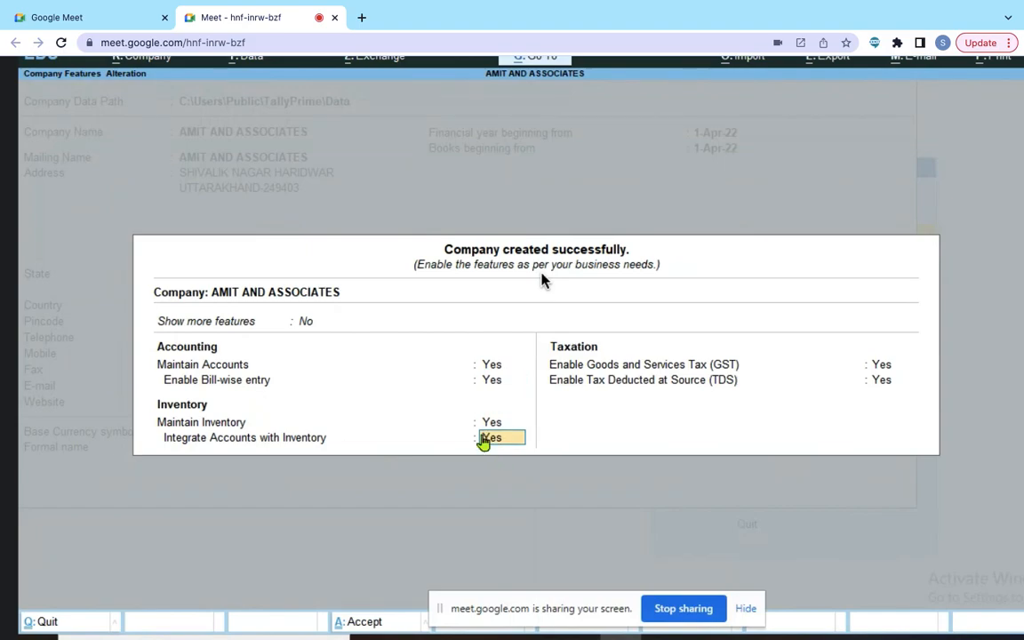
{"action": "key", "text": "Return"}
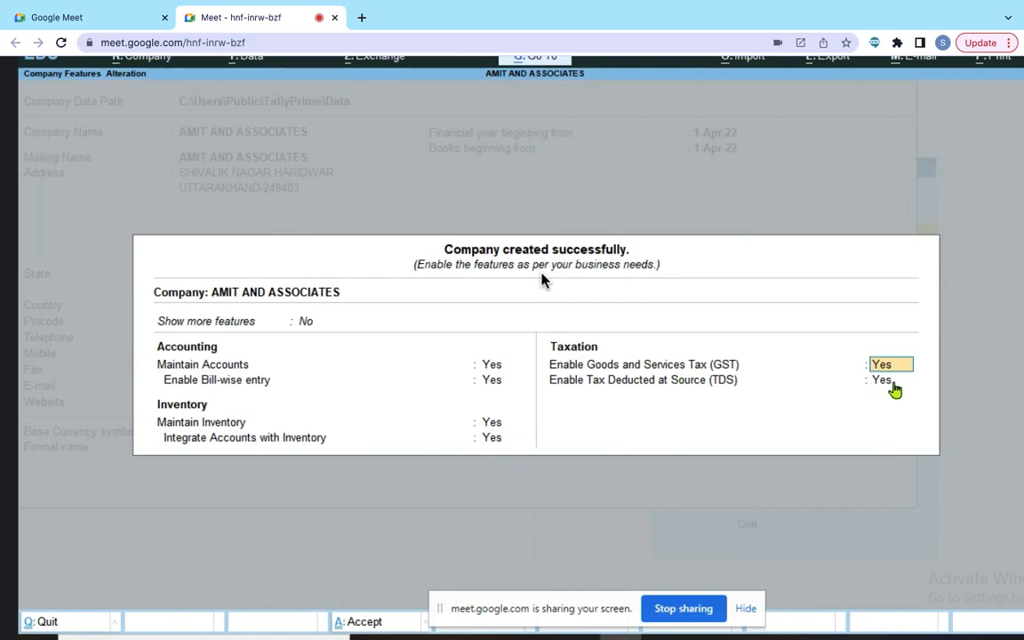
{"action": "key", "text": "Return"}
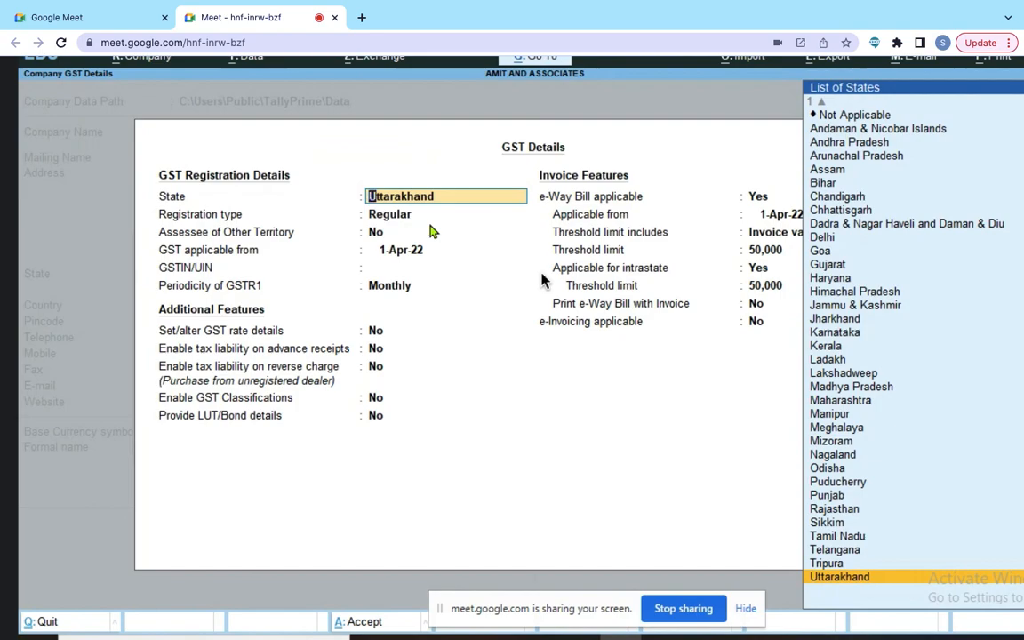
Step: Keep Uttarakhand state, Regular registration, Other Territory assessee No, and GST from 1-Apr-22
{"action": "key", "text": "Return"}
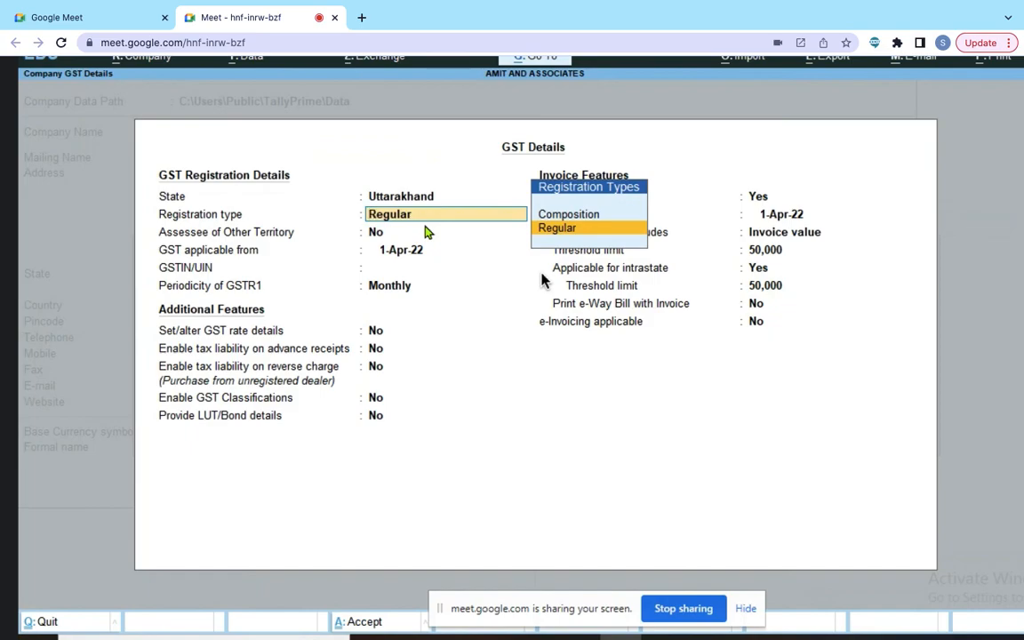
{"action": "key", "text": "Return"}
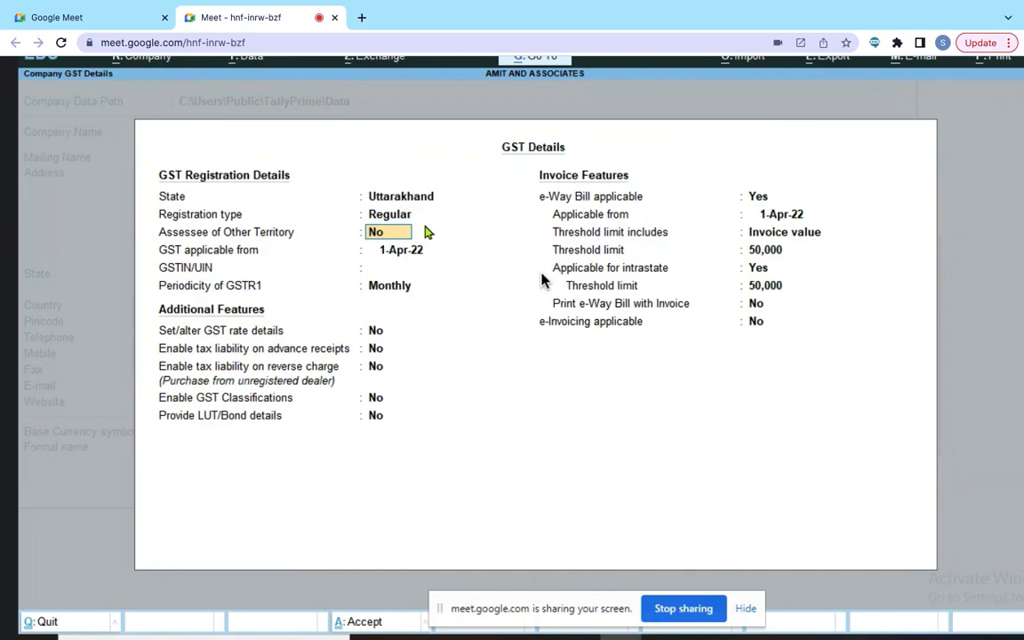
{"action": "key", "text": "Return"}
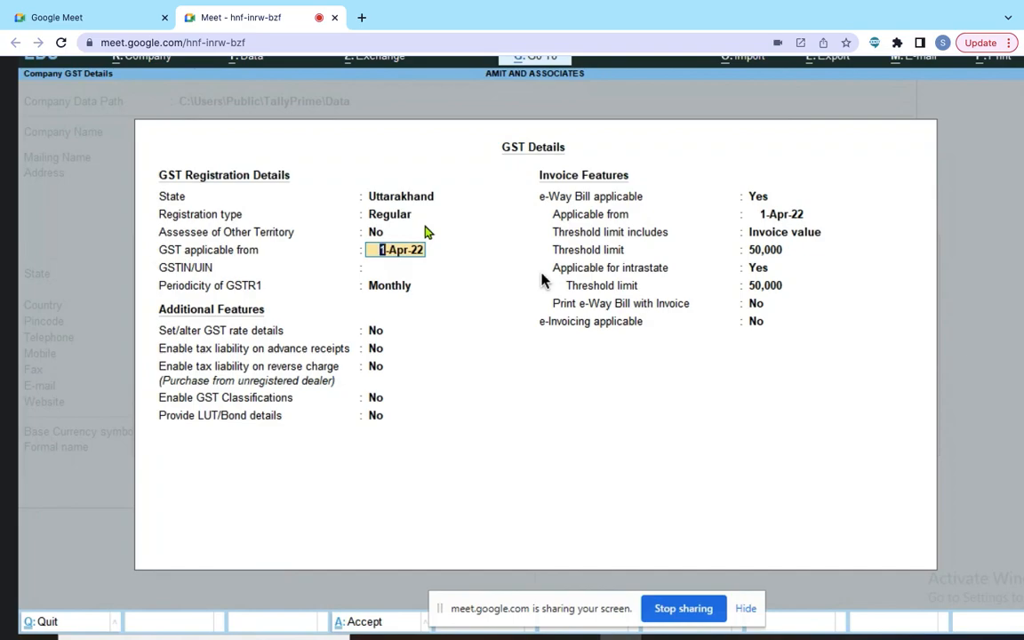
{"action": "key", "text": "Return"}
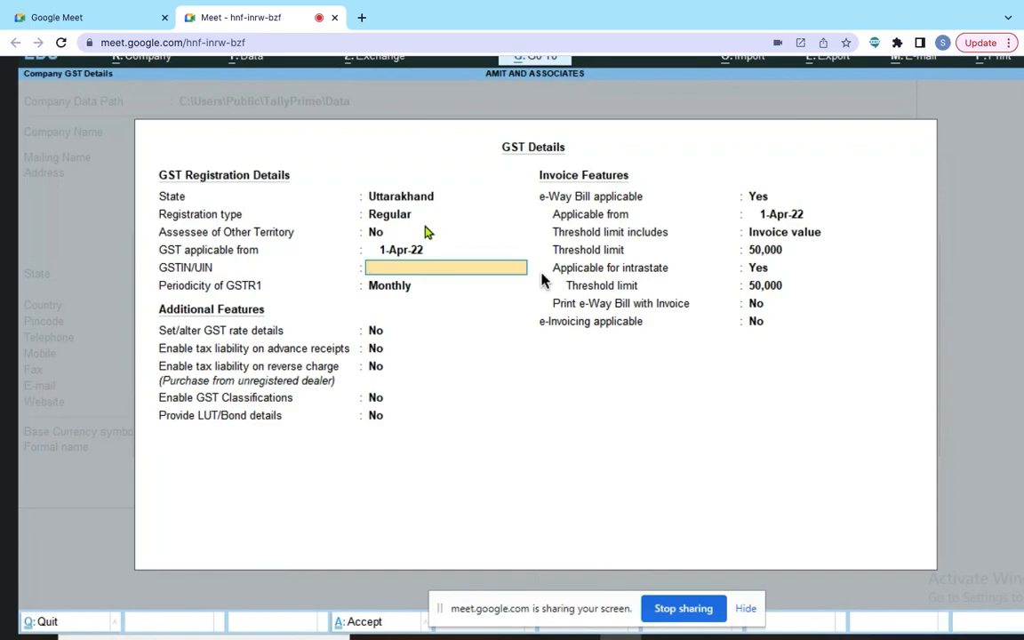
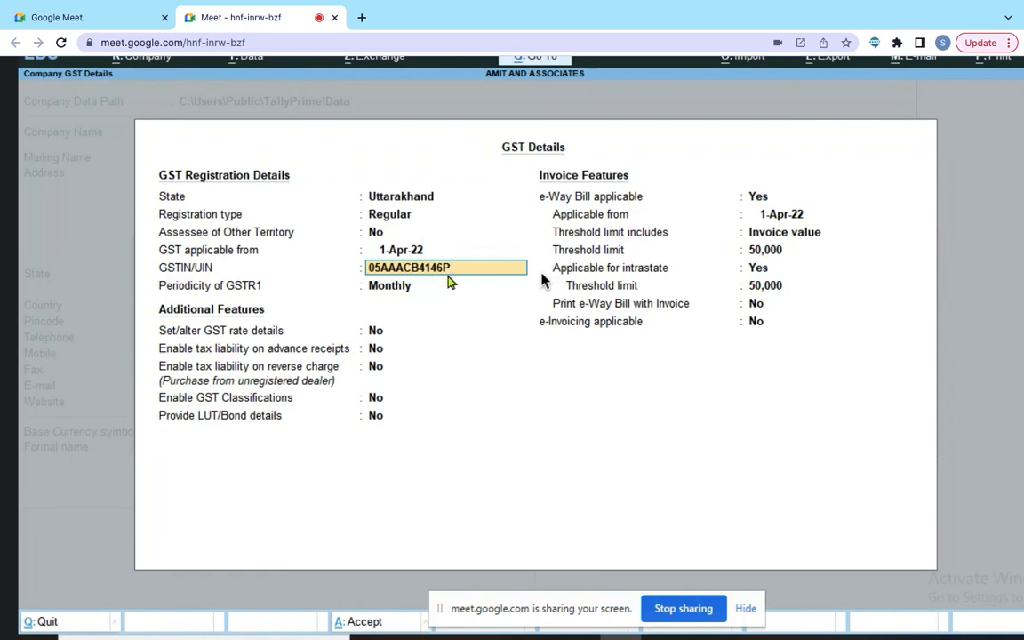
Step: Enter the company's full GSTIN in the GSTIN/UIN field, correcting its ending
{"action": "key", "text": "Up"}
{"action": "key", "text": "Up"}
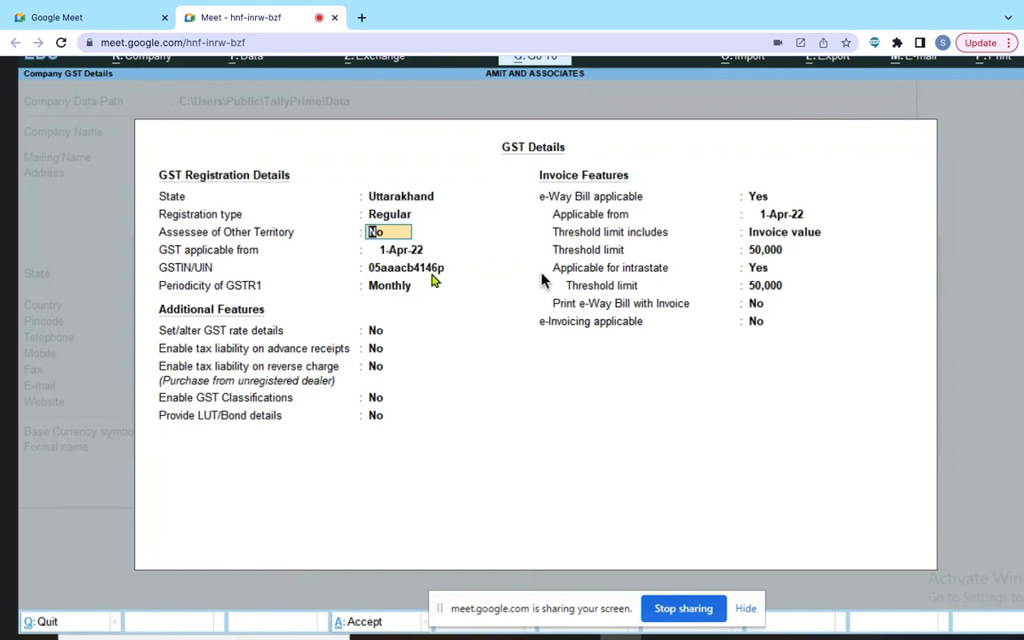
{"action": "left_click", "coordinate": [444, 276]}
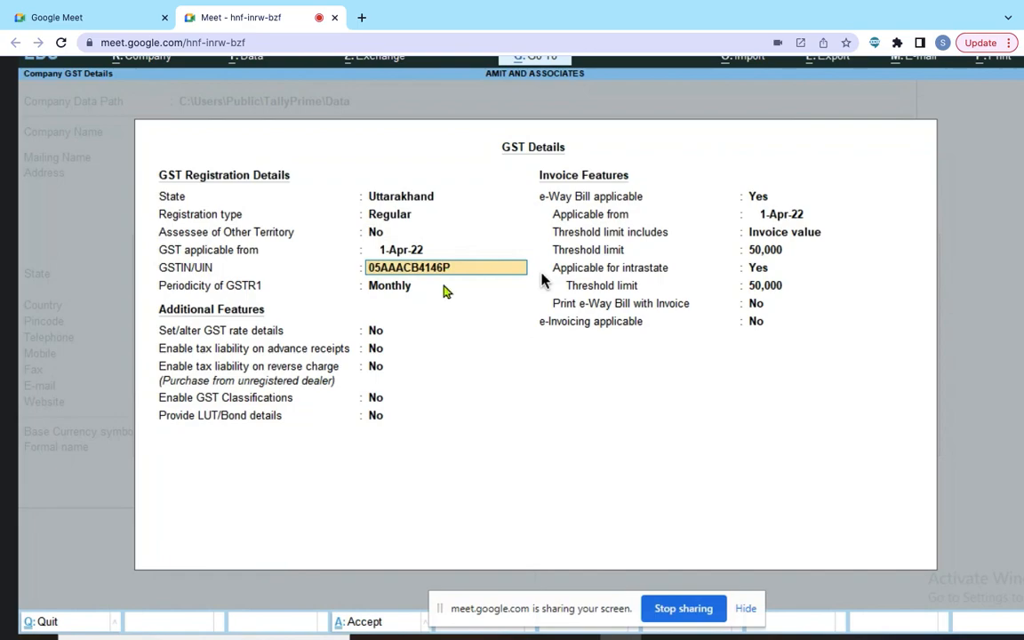
{"action": "key", "text": "Return"}
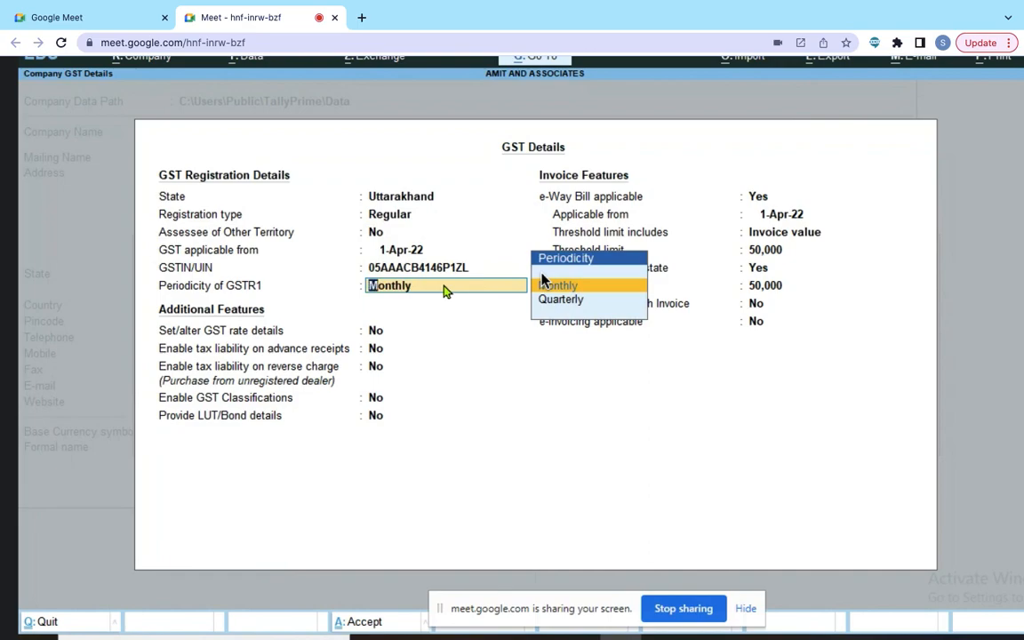
Step: Keep GSTR1 filing periodicity at Monthly rather than Quarterly
{"action": "key", "text": "Down"}
{"action": "key", "text": "Up"}
{"action": "key", "text": "Down"}
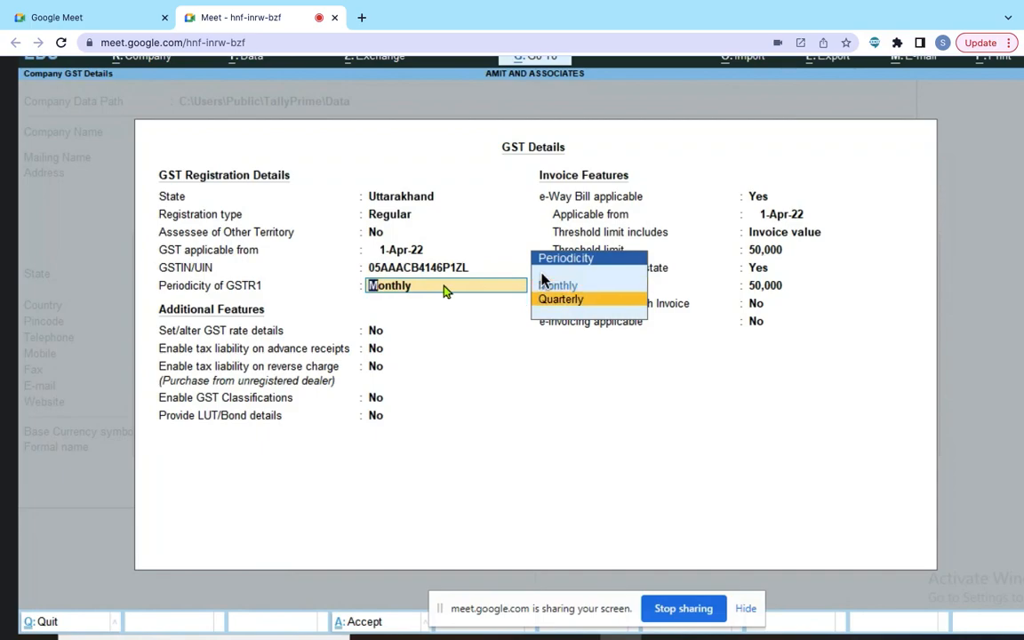
{"action": "key", "text": "Up"}
{"action": "key", "text": "Return"}
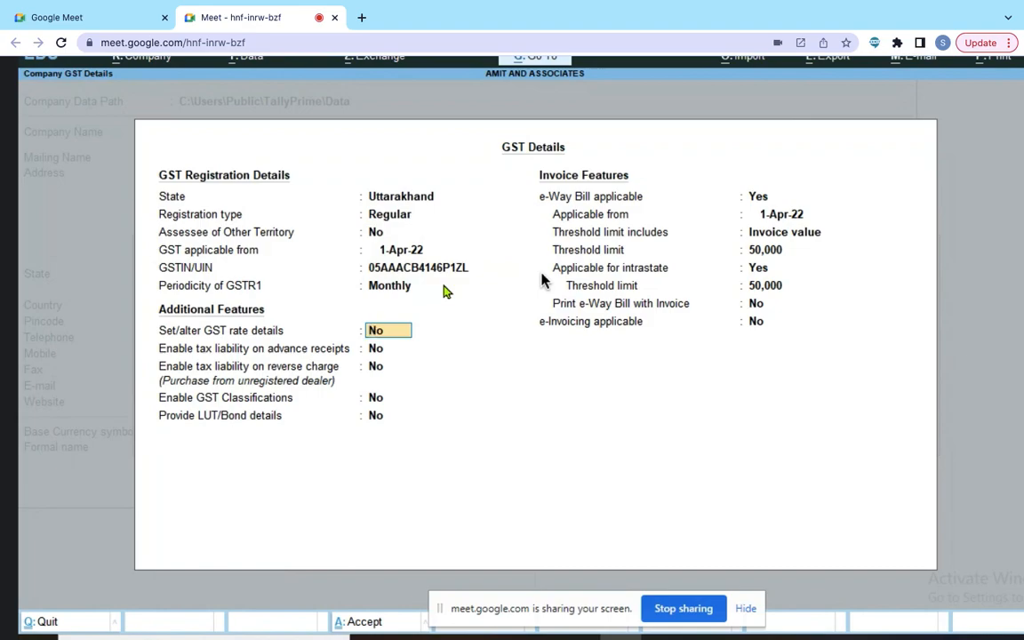
Step: Turn on GST rate details, setting taxability to Taxable with 18% integrated tax and 0% cess
{"action": "type", "text": "y"}
{"action": "key", "text": "Return"}
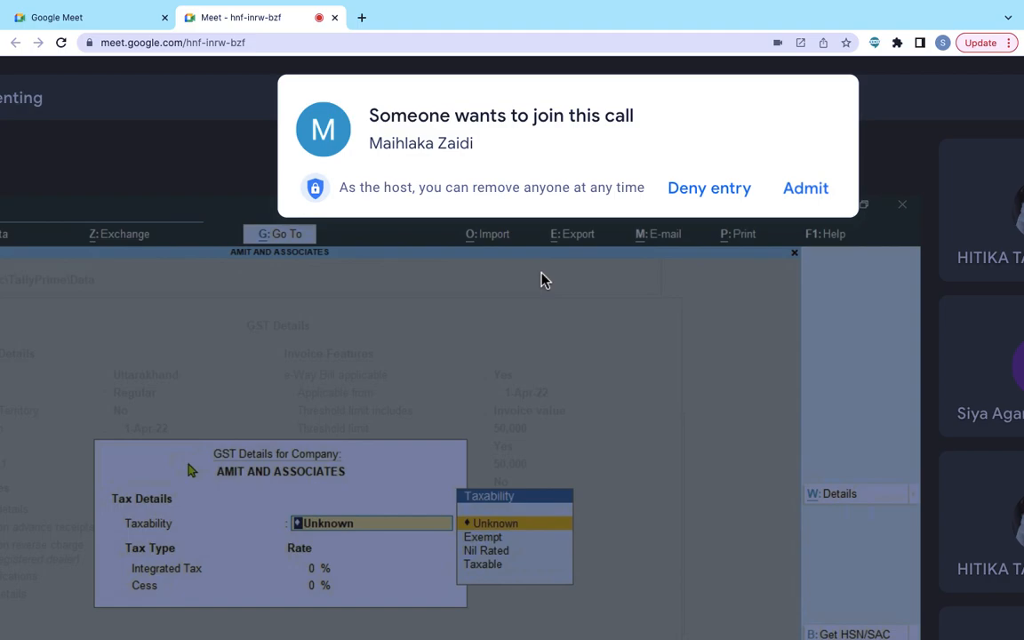
{"action": "left_click", "coordinate": [811, 192]}
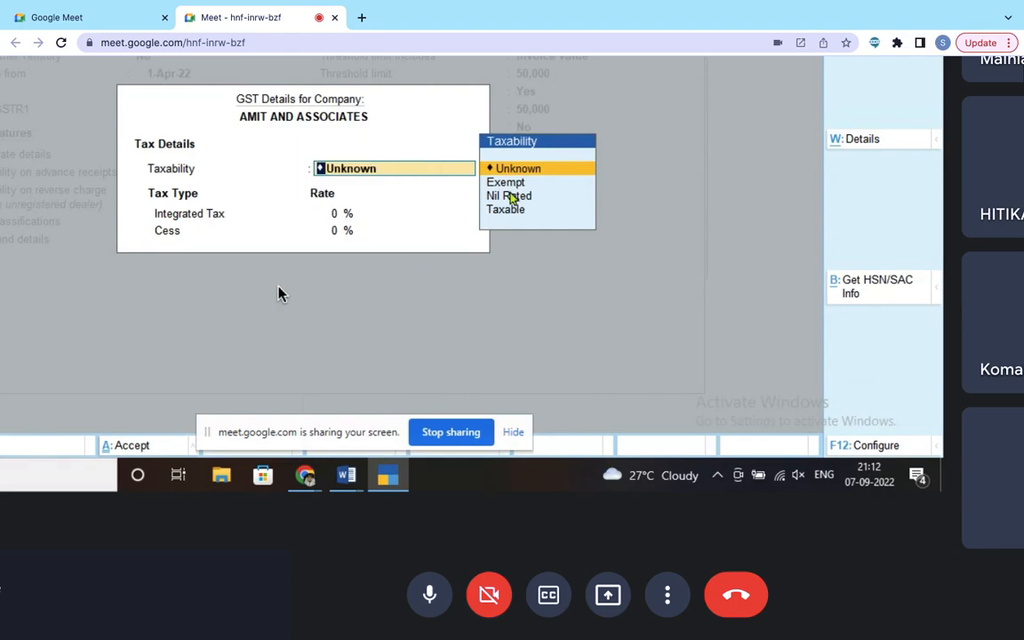
{"action": "left_click", "coordinate": [508, 214]}
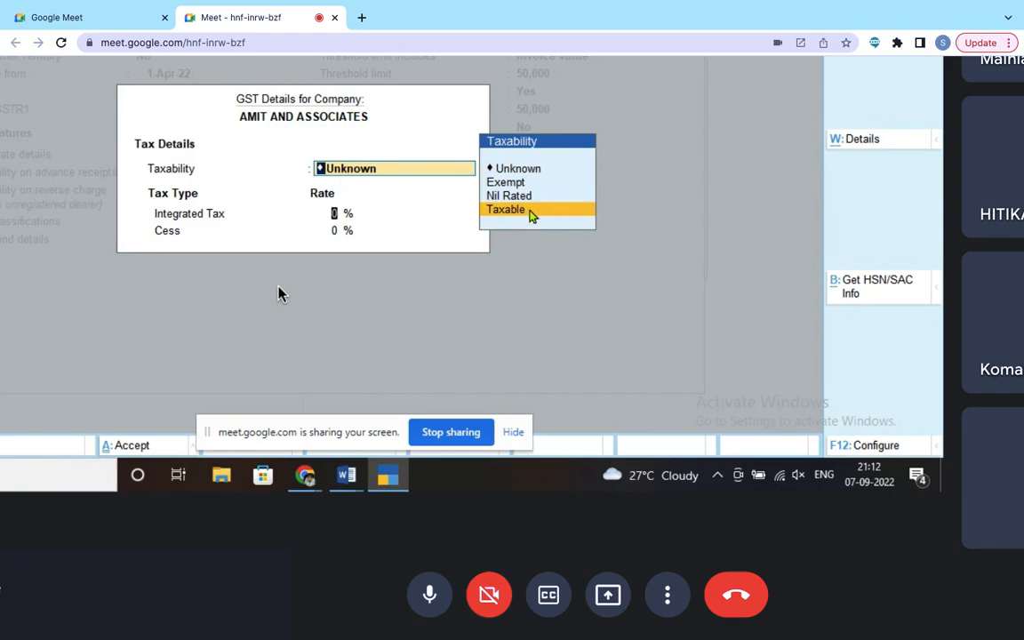
{"action": "left_click", "coordinate": [529, 214]}
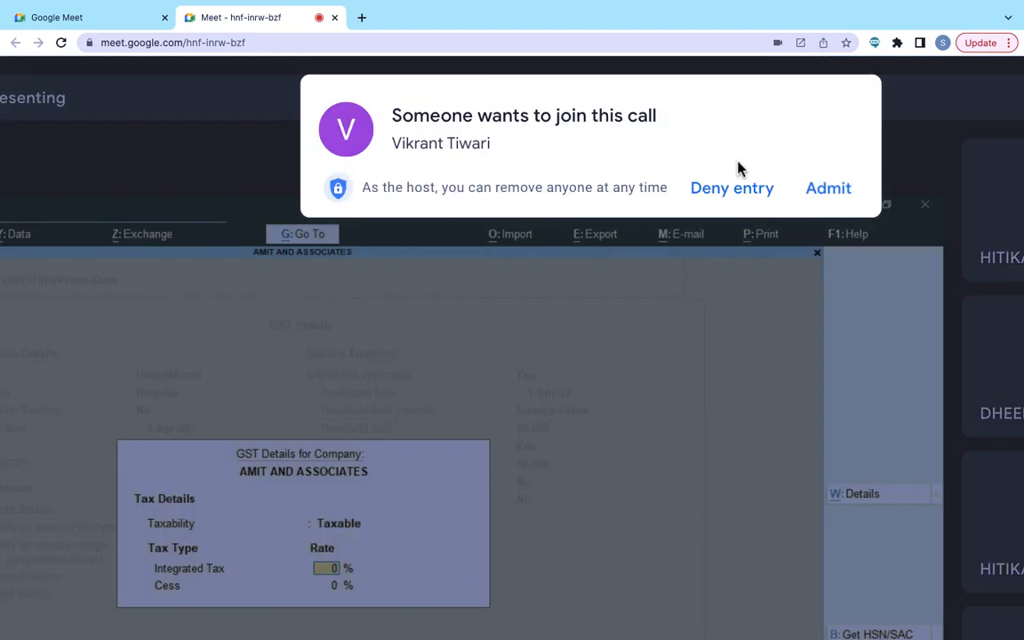
{"action": "left_click", "coordinate": [827, 190]}
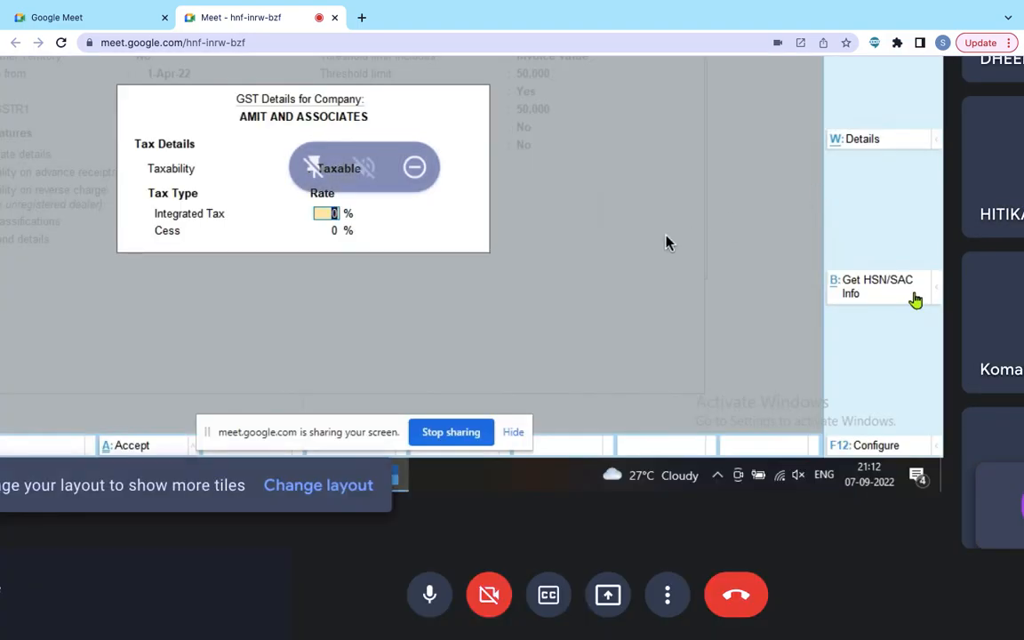
{"action": "type", "text": "18"}
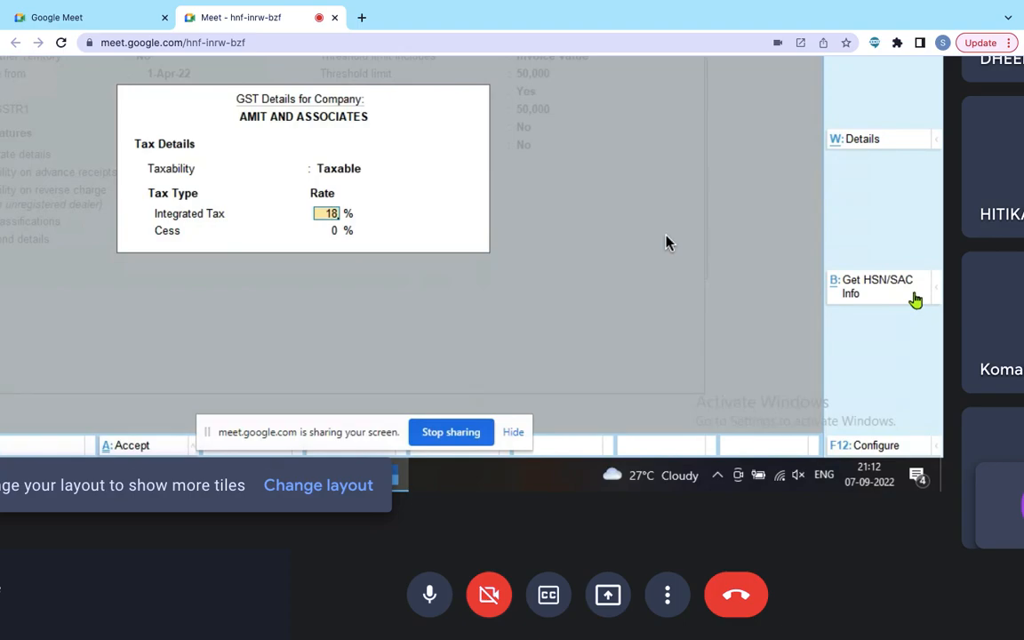
{"action": "key", "text": "Return"}
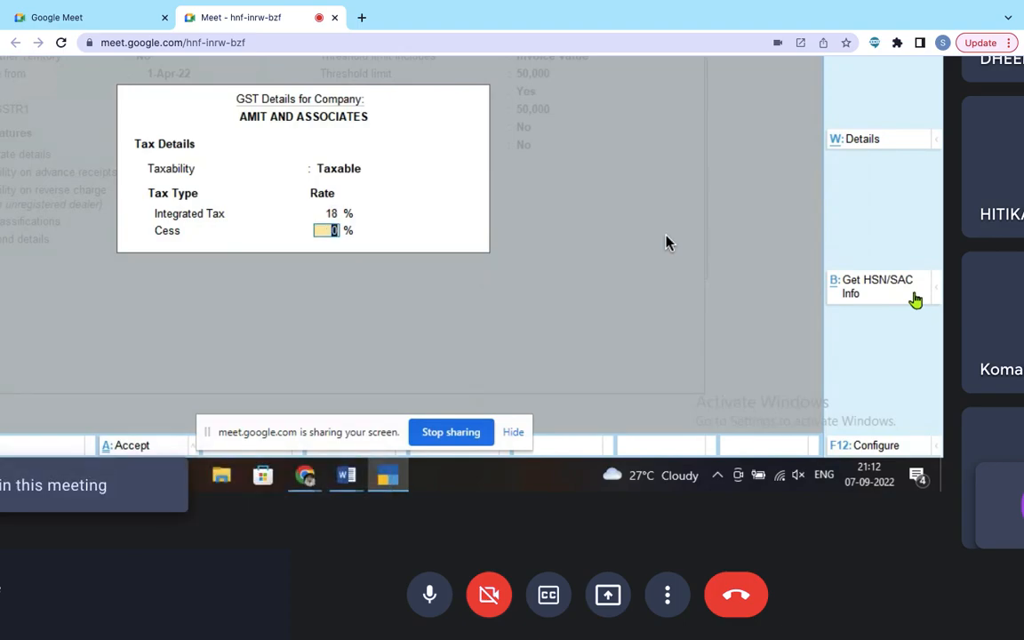
{"action": "key", "text": "Return"}
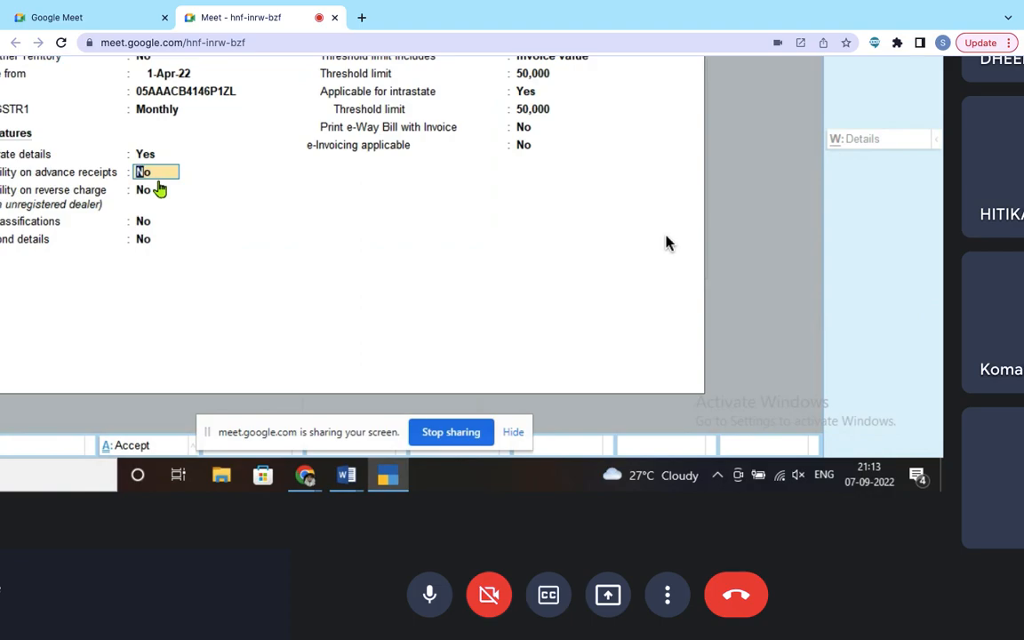
{"action": "key", "text": "Return"}
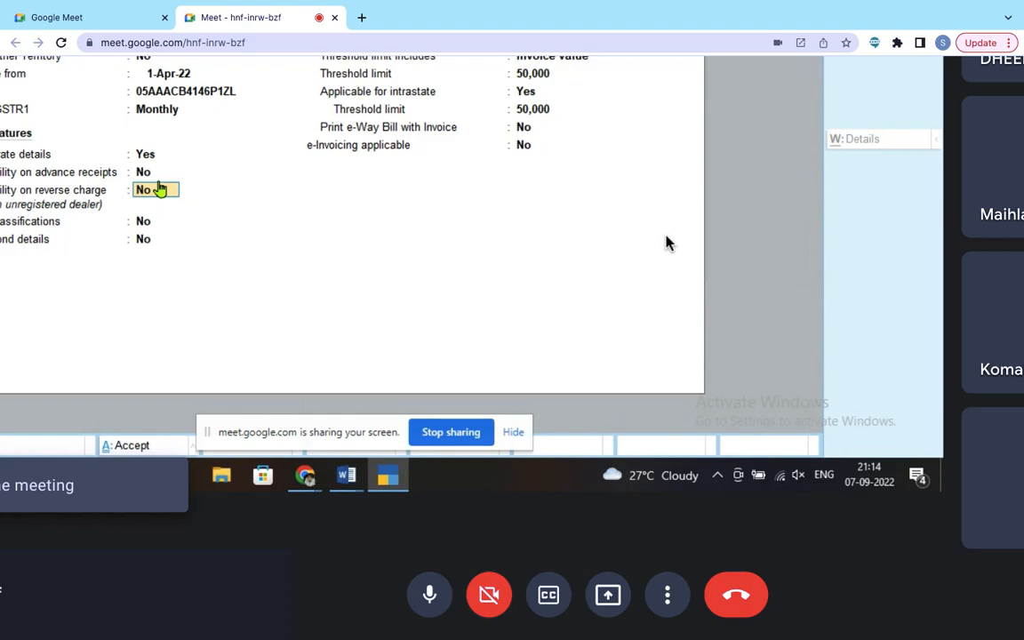
{"action": "key", "text": "Return"}
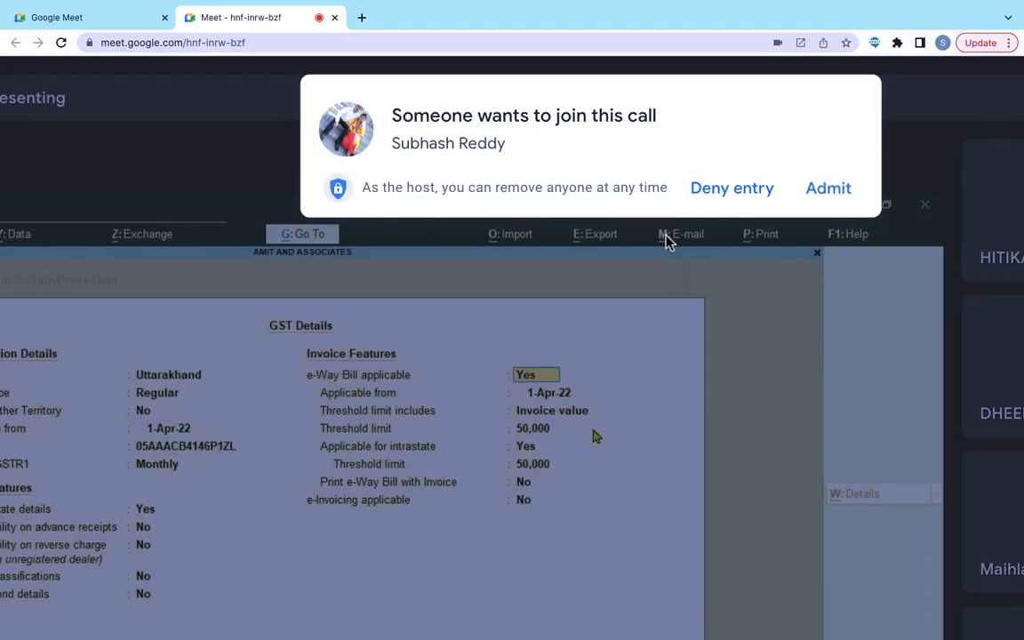
Step: Admit the waiting call participant and set printing e-Way Bill with invoice to Yes
{"action": "left_click", "coordinate": [831, 197]}
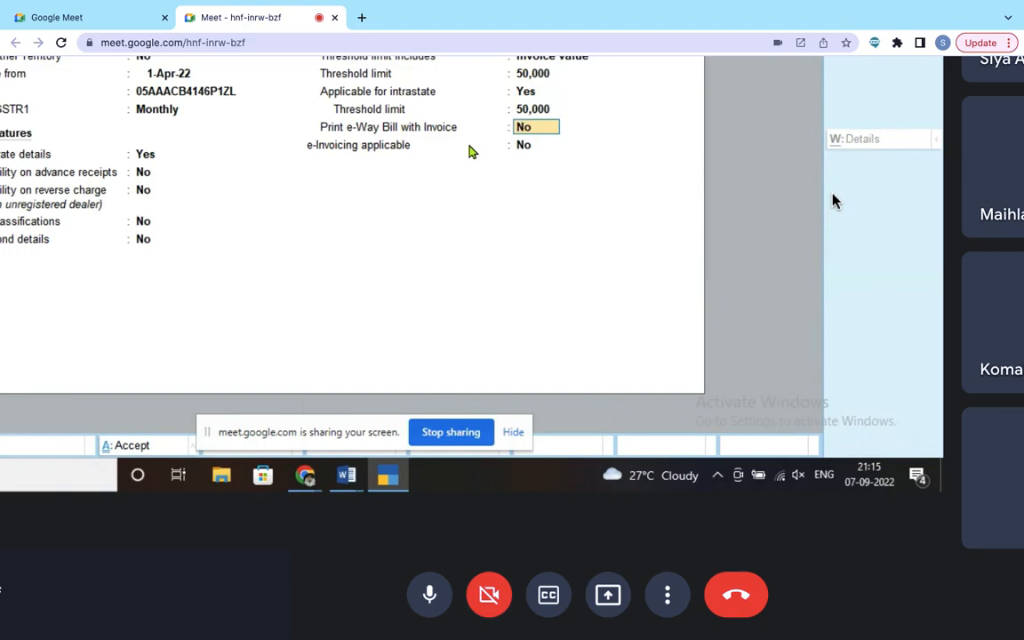
{"action": "type", "text": "y"}
{"action": "key", "text": "Return"}
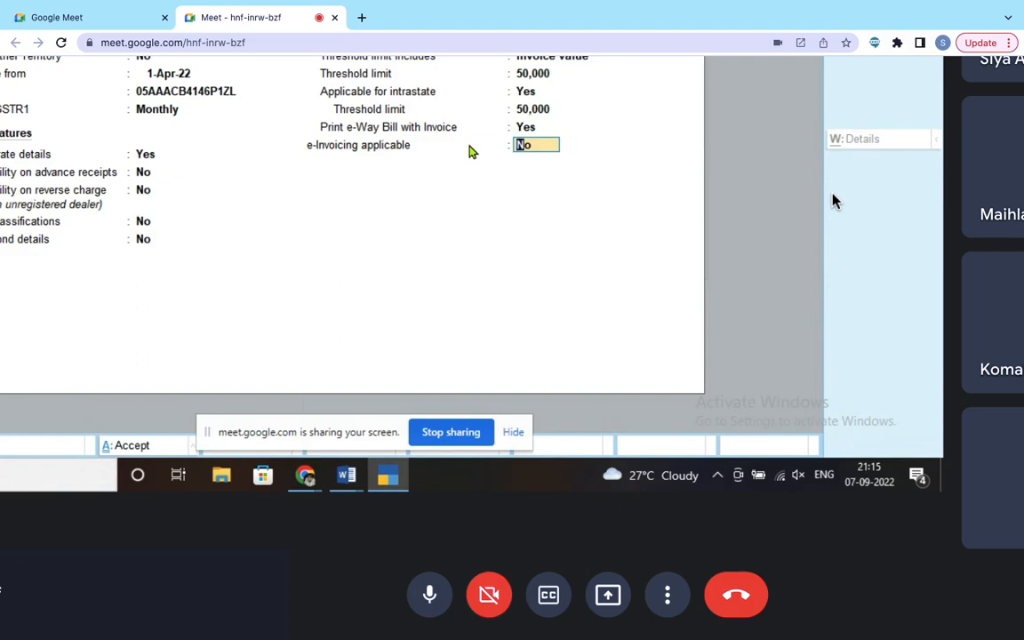
Step: Enable e-Invoicing from 1-Apr-22 with no bill-from place and a 3-day report period
{"action": "type", "text": "y"}
{"action": "key", "text": "Return"}
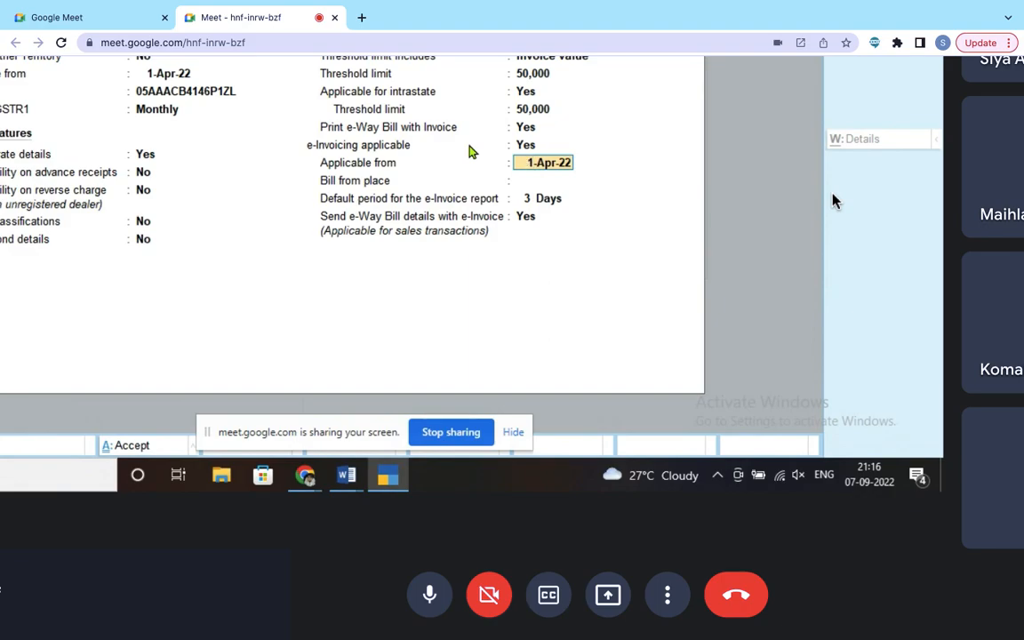
{"action": "key", "text": "Return"}
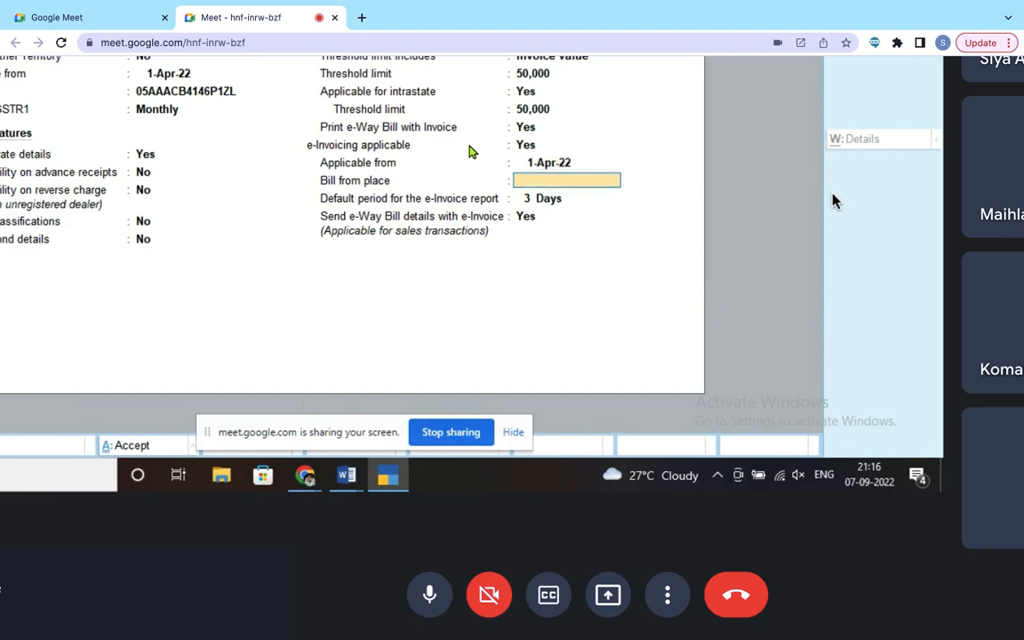
{"action": "key", "text": "Return"}
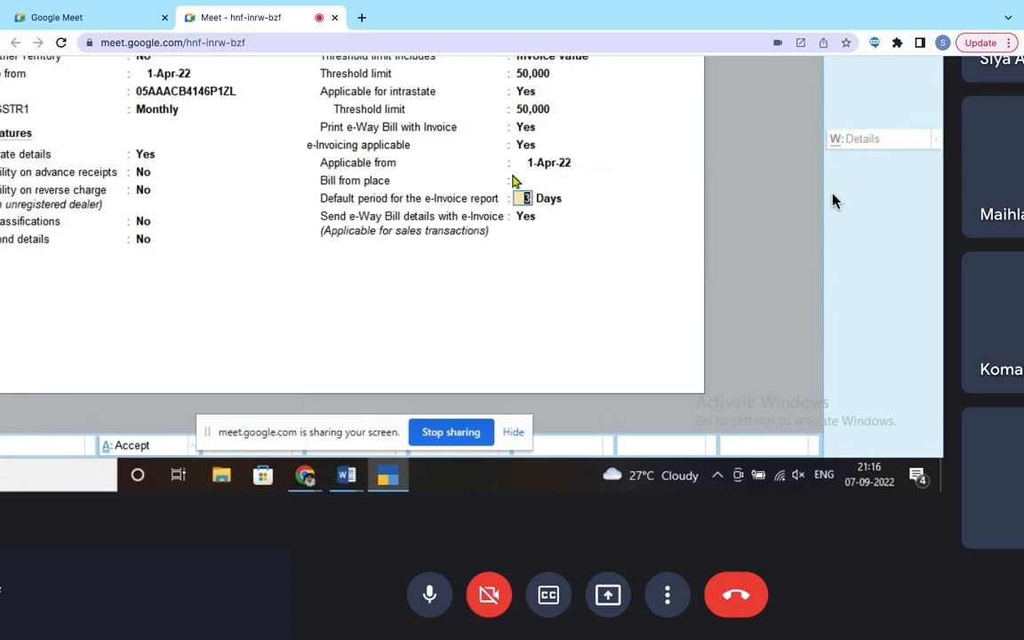
{"action": "key", "text": "Return"}
{"action": "key", "text": "Return"}
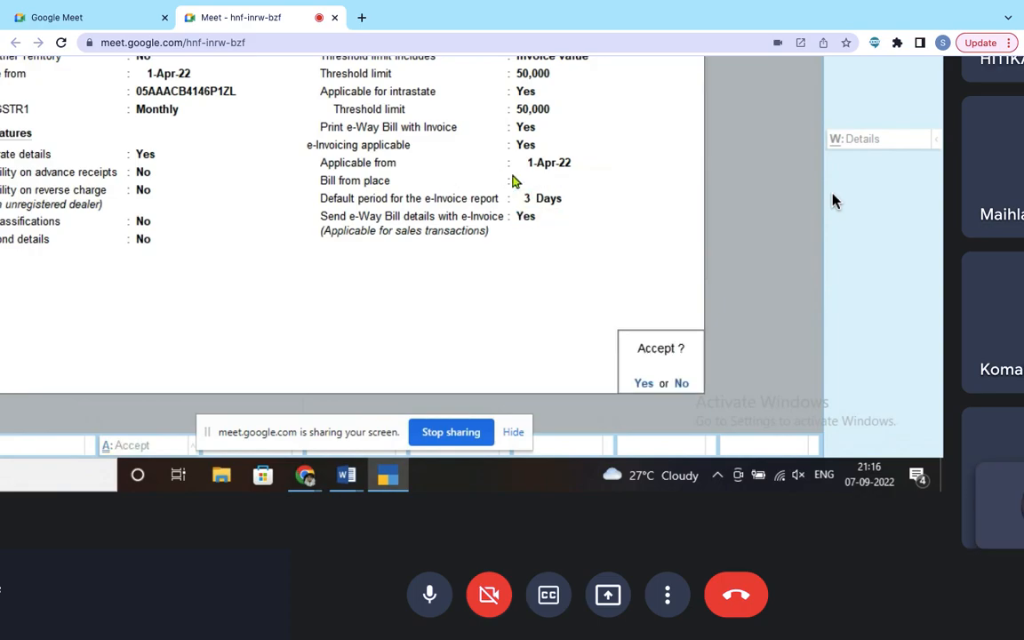
Step: Accept the Accept? prompt to save the GST details
{"action": "key", "text": "Return"}
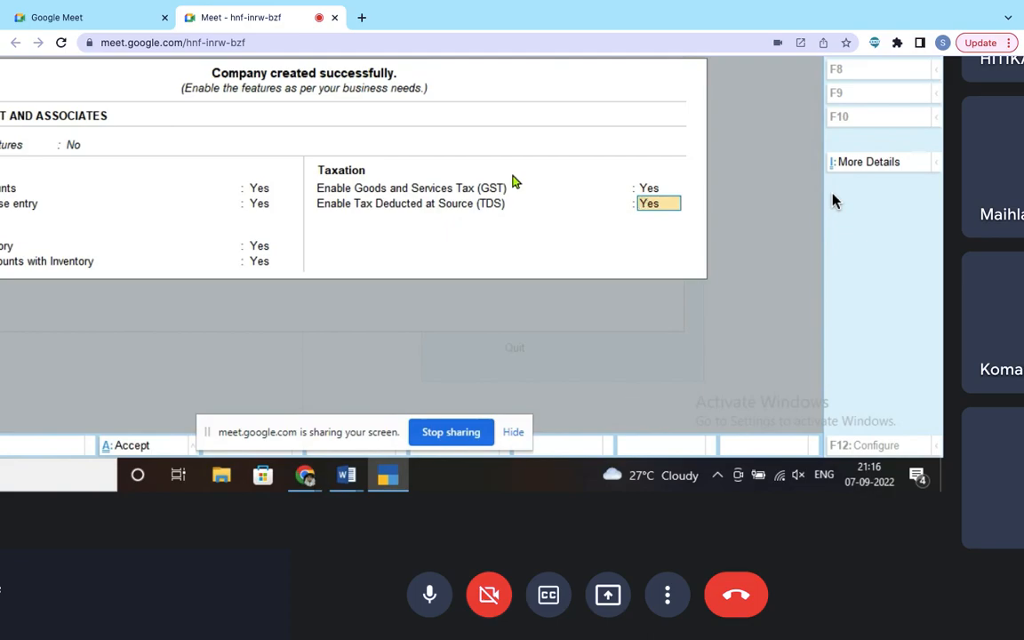
Step: Enter the company's TAN registration number, keep Company as deductor type and leave branch blank
{"action": "key", "text": "Return"}
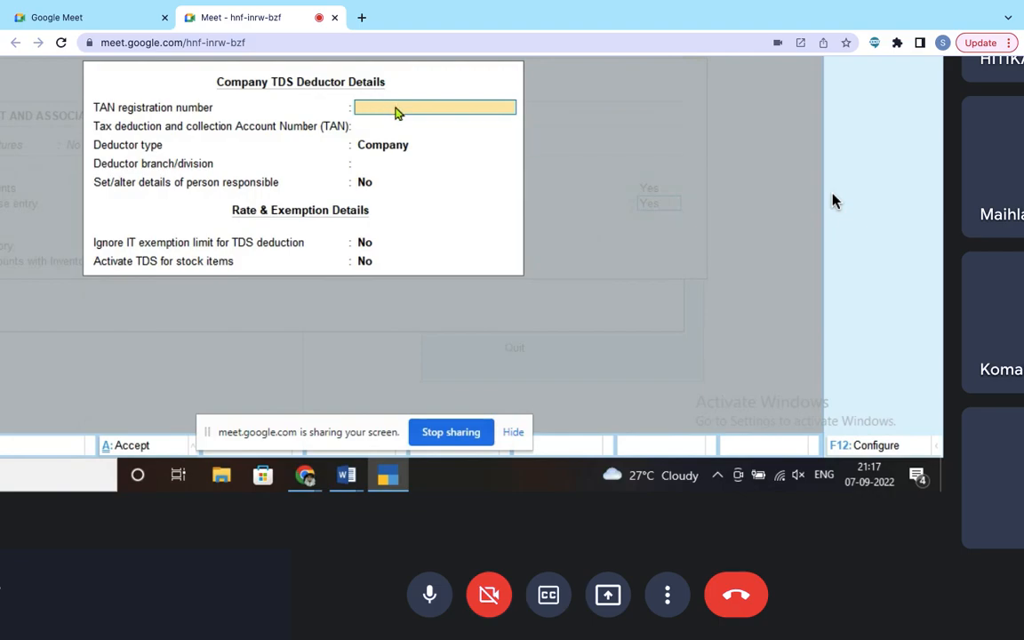
{"action": "key", "text": "Return"}
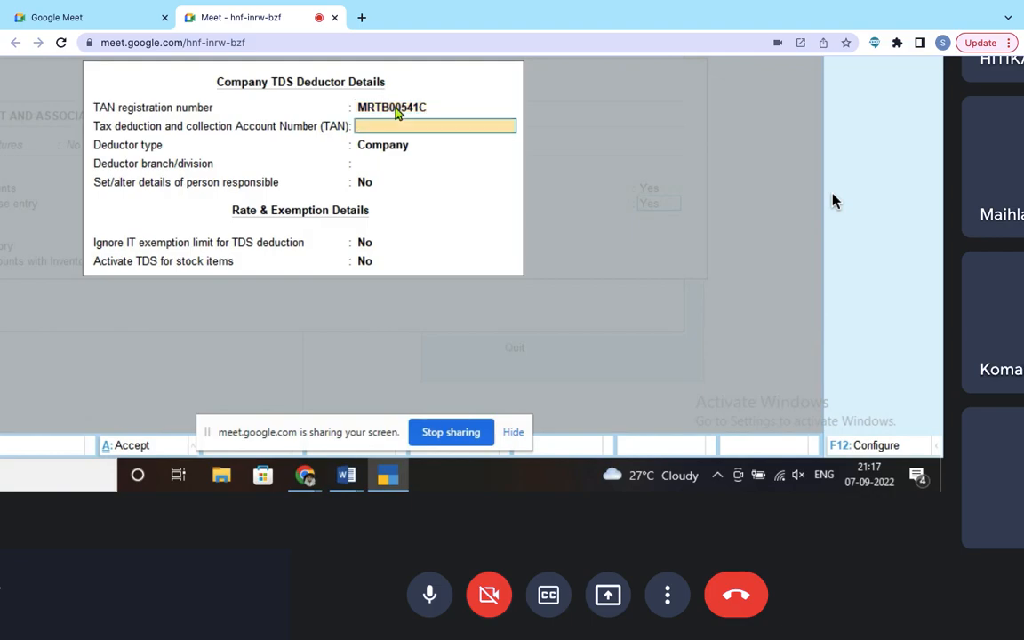
{"action": "key", "text": "Return"}
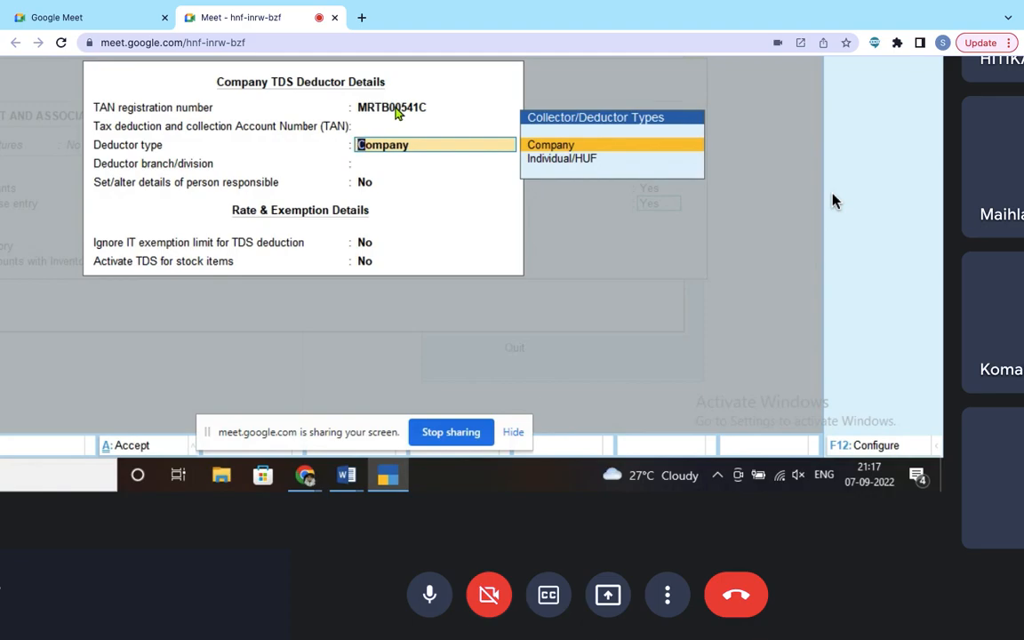
{"action": "key", "text": "Return"}
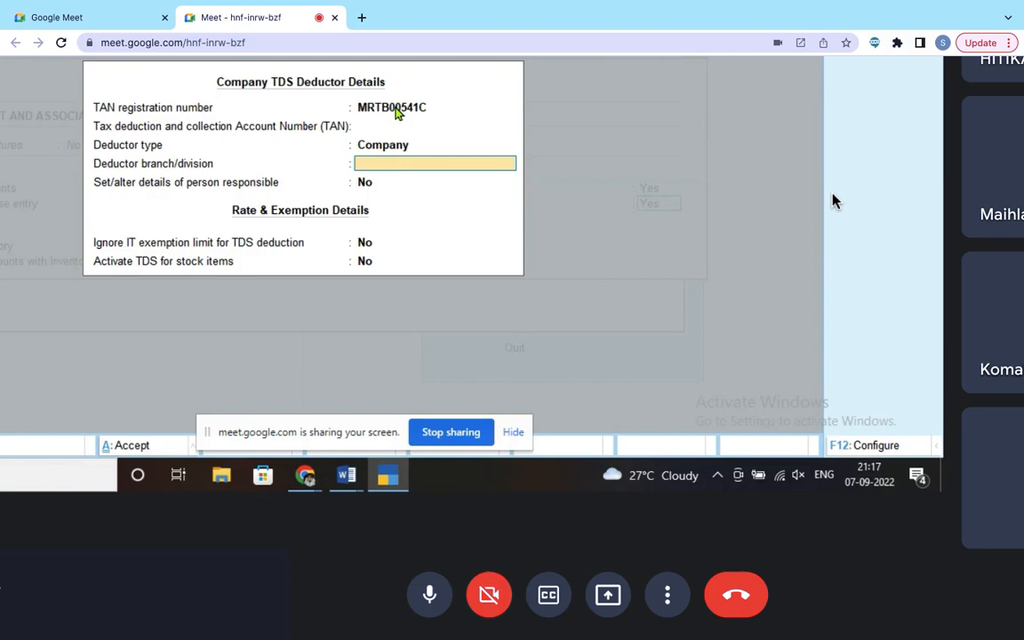
{"action": "key", "text": "Return"}
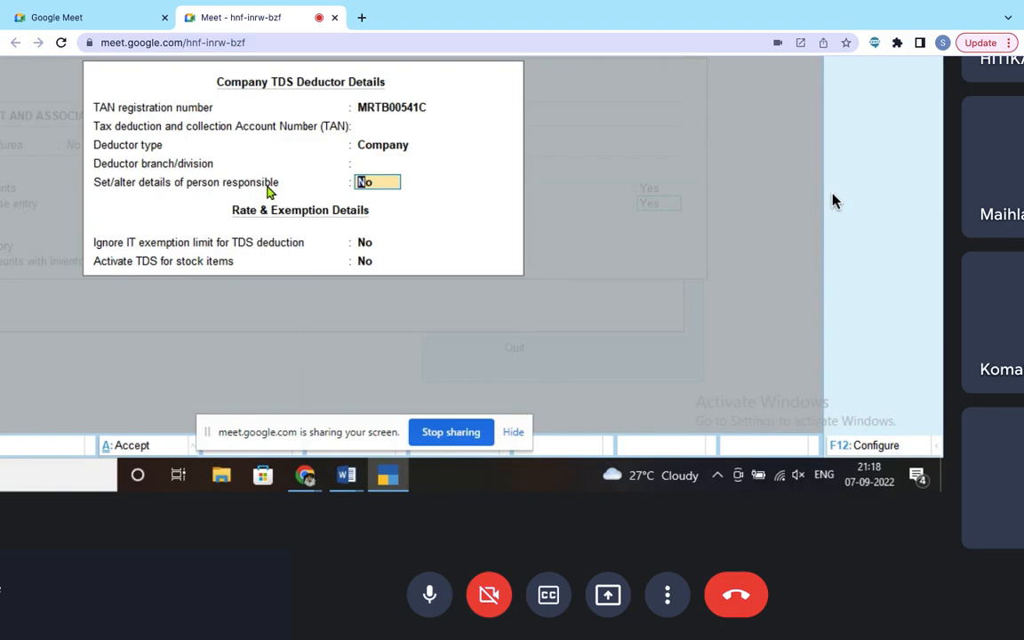
Step: Enable person-responsible details and enter the person's name, Manager designation and PAN
{"action": "type", "text": "y"}
{"action": "key", "text": "Return"}
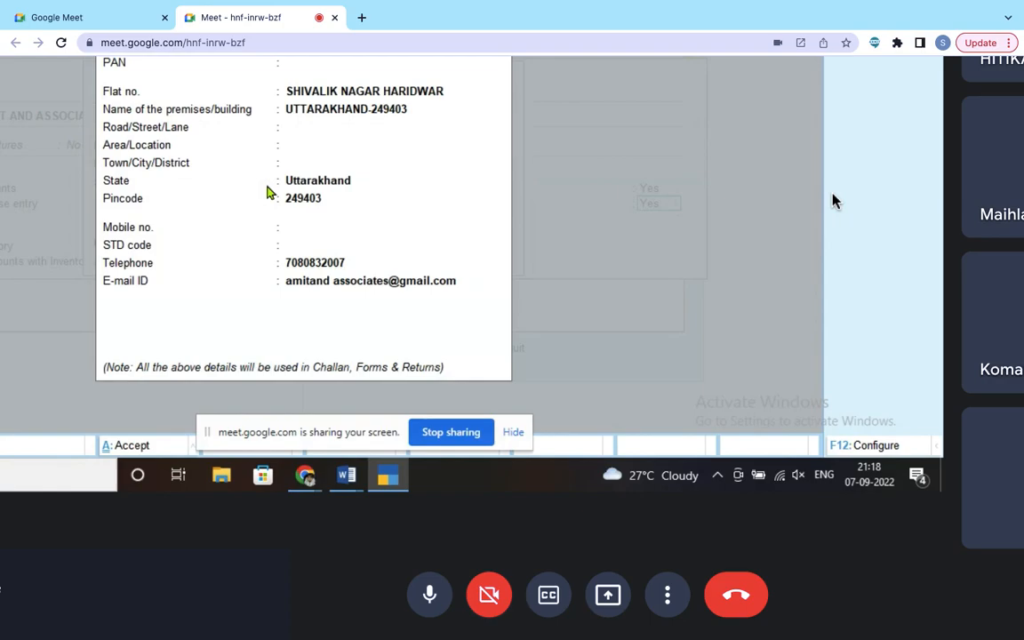
{"action": "scroll", "coordinate": [832, 200], "scroll_direction": "up", "scroll_amount": 4}
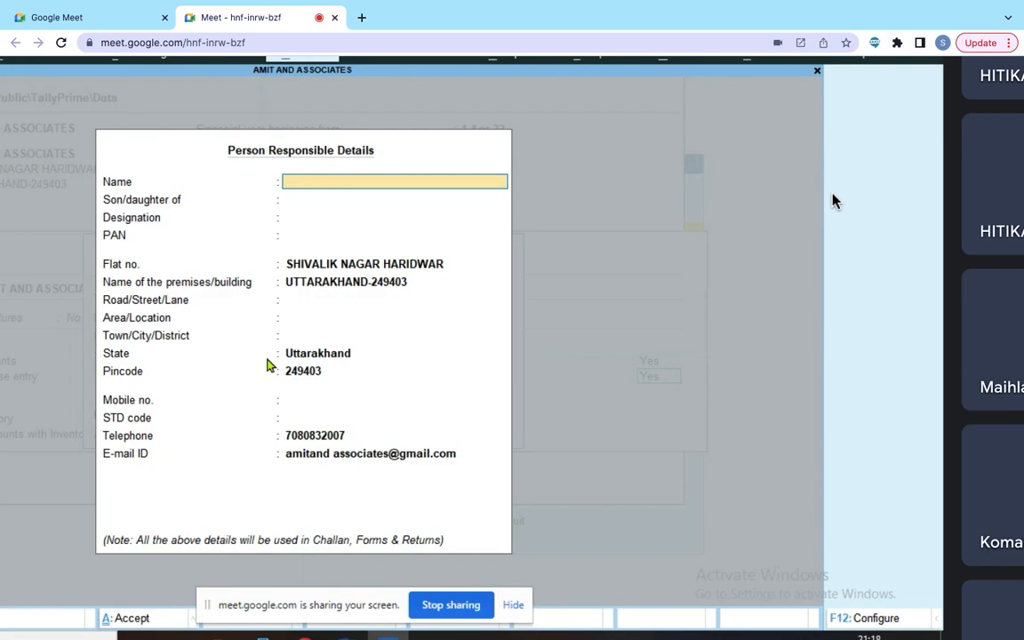
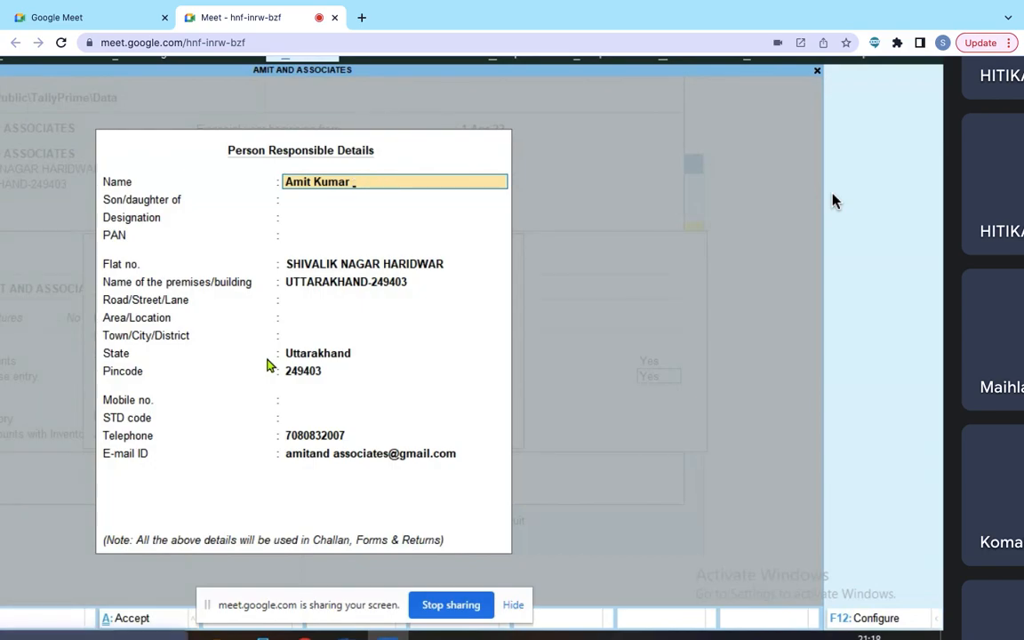
{"action": "key", "text": "Return"}
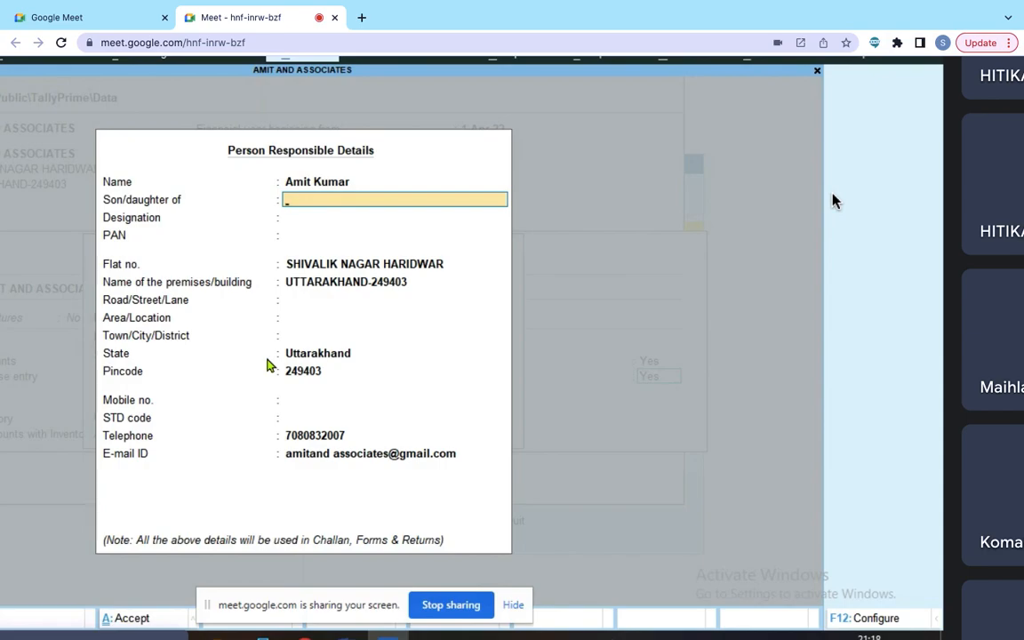
{"action": "key", "text": "Return"}
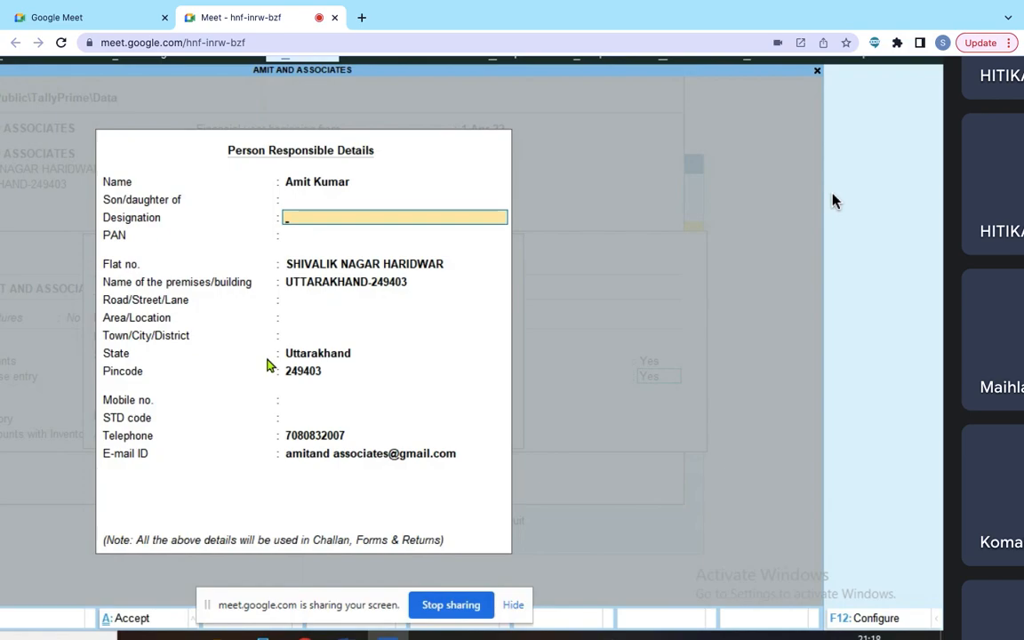
{"action": "type", "text": "Manager"}
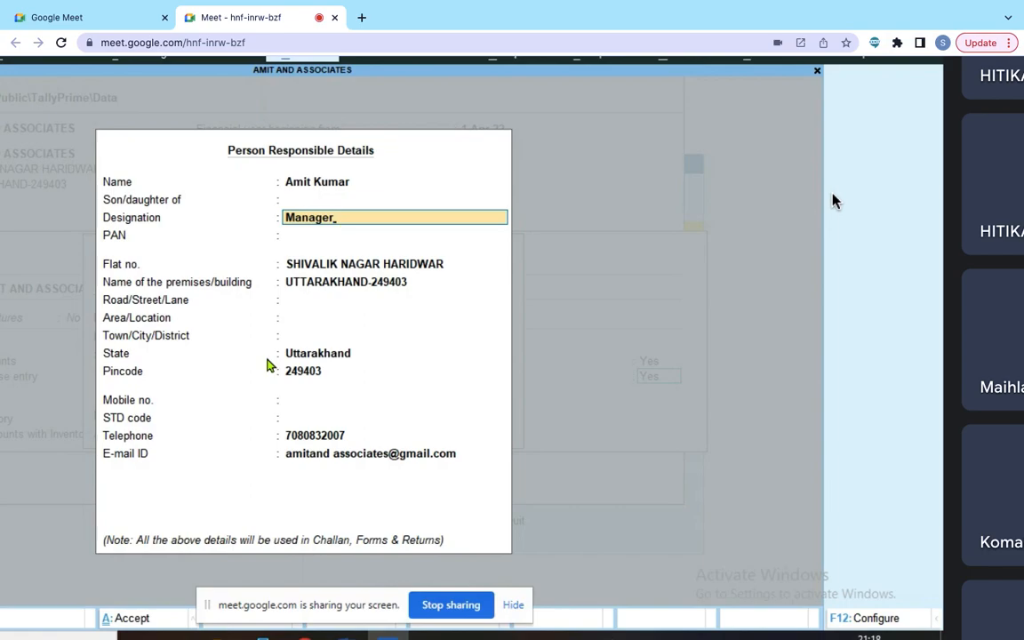
{"action": "key", "text": "Return"}
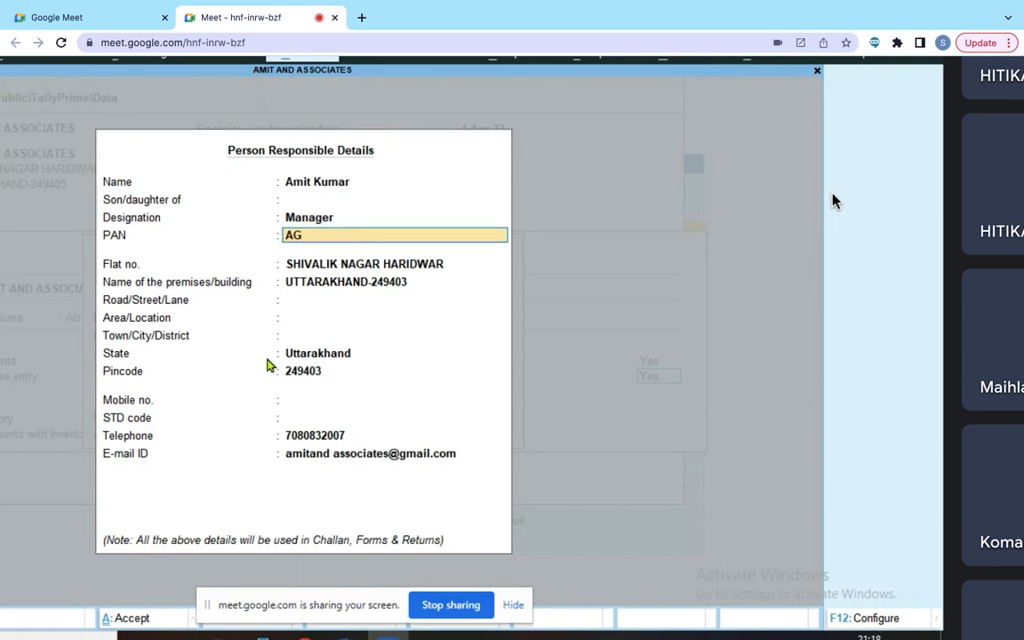
{"action": "key", "text": "Return"}
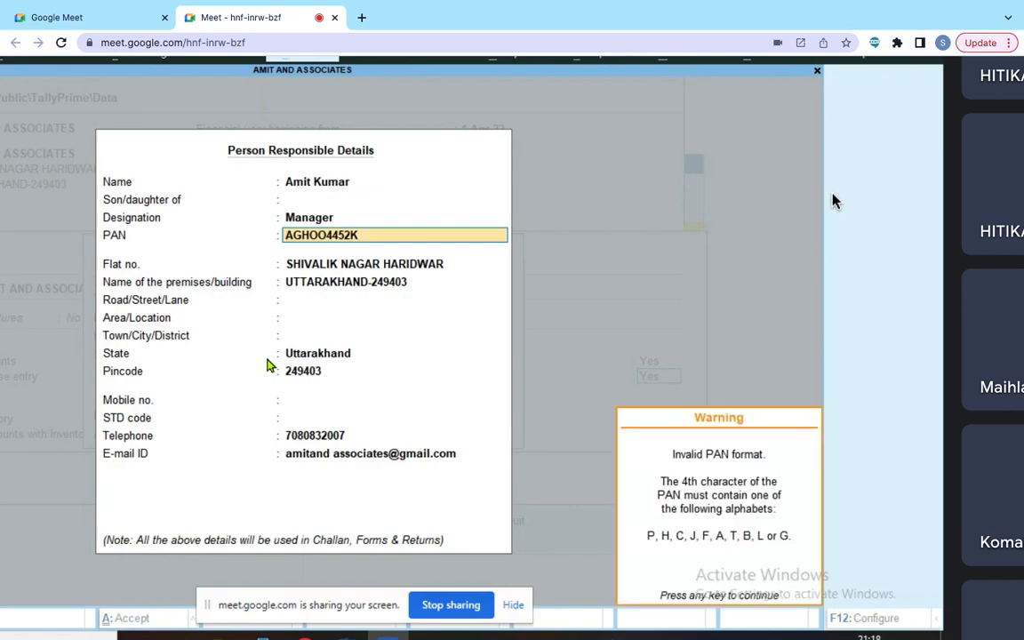
Step: Dismiss the PAN format warning and keep the prefilled address, state and contact fields
{"action": "key", "text": "Return"}
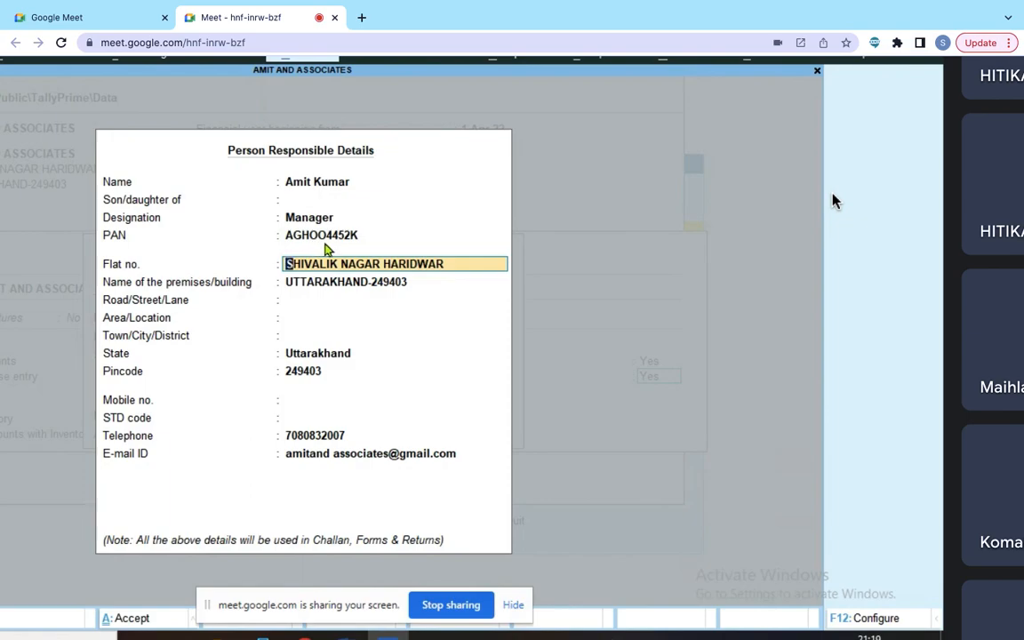
{"action": "key", "text": "Return"}
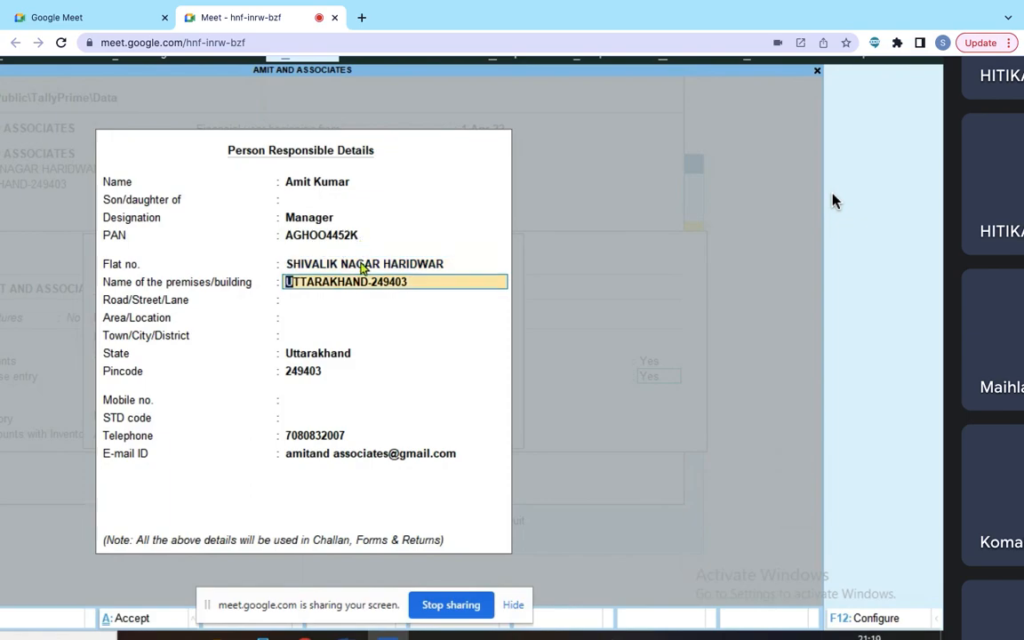
{"action": "key", "text": "Return"}
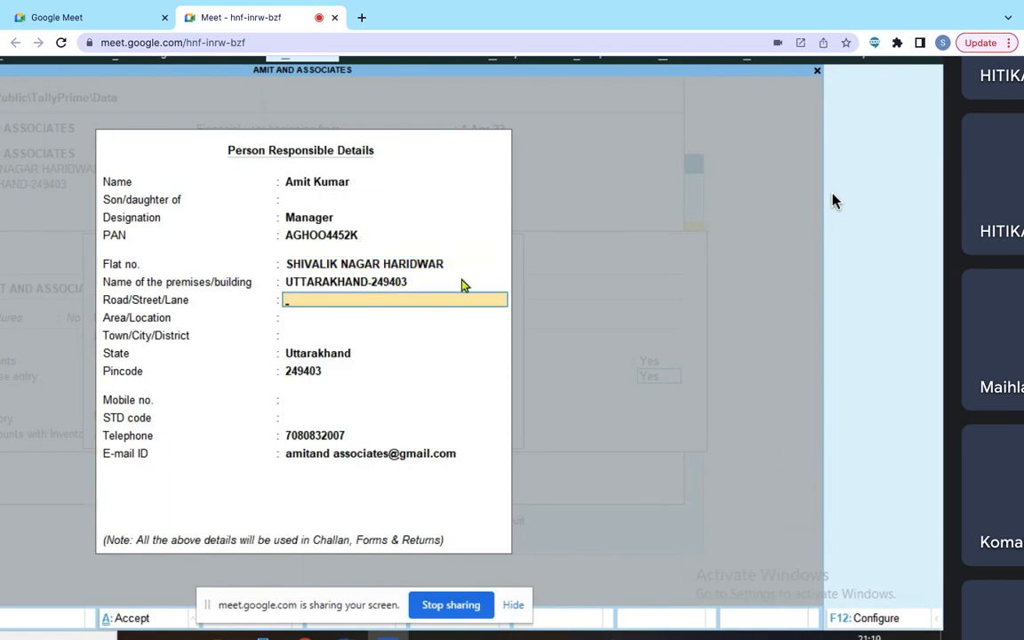
{"action": "key", "text": "Return"}
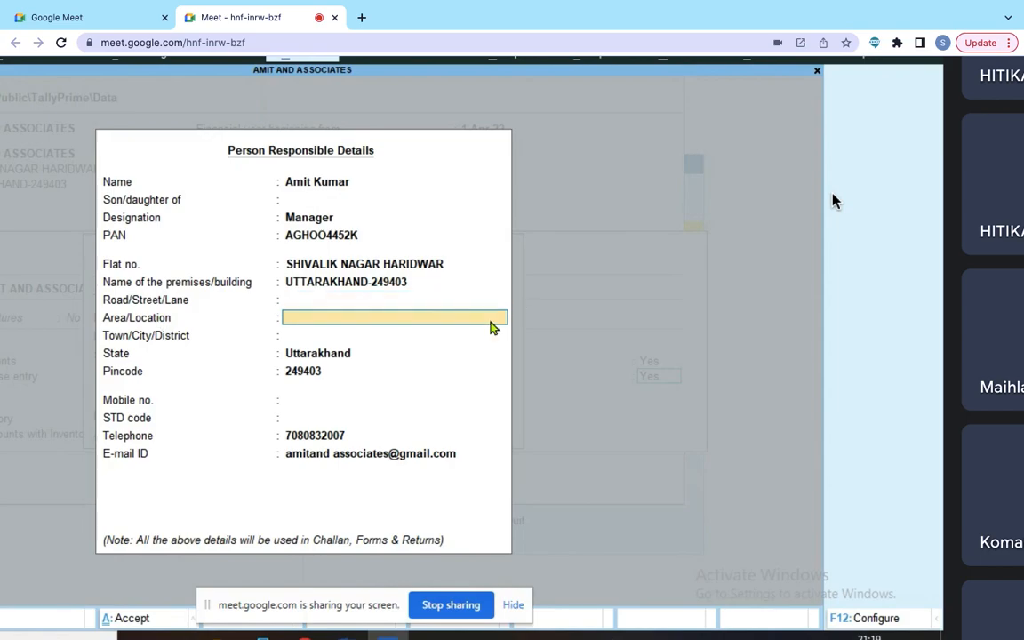
{"action": "key", "text": "Return"}
{"action": "key", "text": "Return"}
{"action": "key", "text": "Return"}
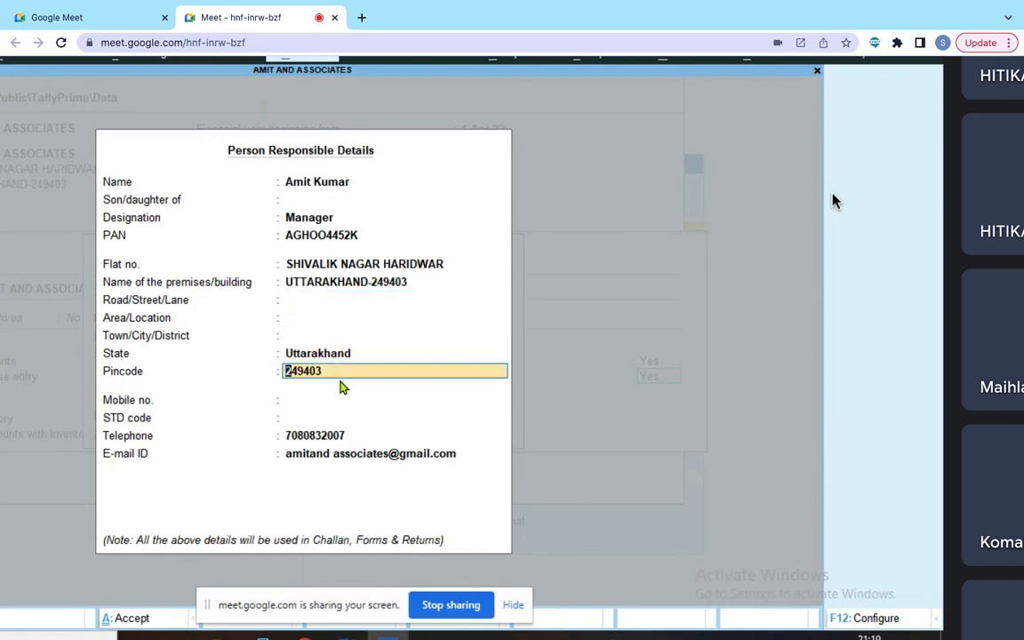
{"action": "key", "text": "Return"}
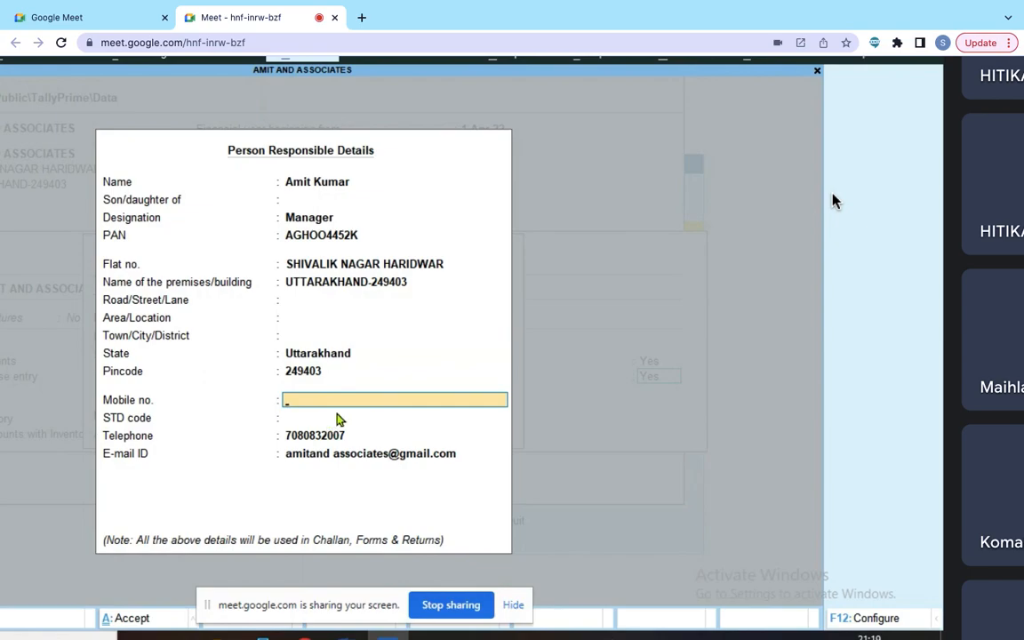
{"action": "key", "text": "Return"}
{"action": "key", "text": "Return"}
{"action": "key", "text": "Return"}
{"action": "key", "text": "Return"}
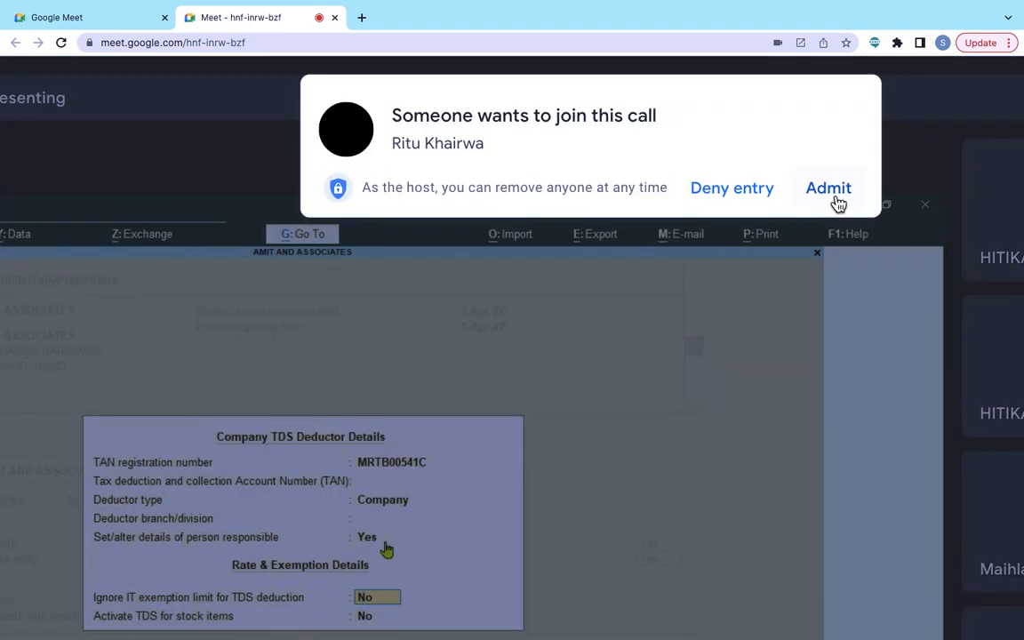
Step: Admit the waiting call participant and scroll to AMIT AND ASSOCIATES in the List of Companies
{"action": "left_click", "coordinate": [841, 193]}
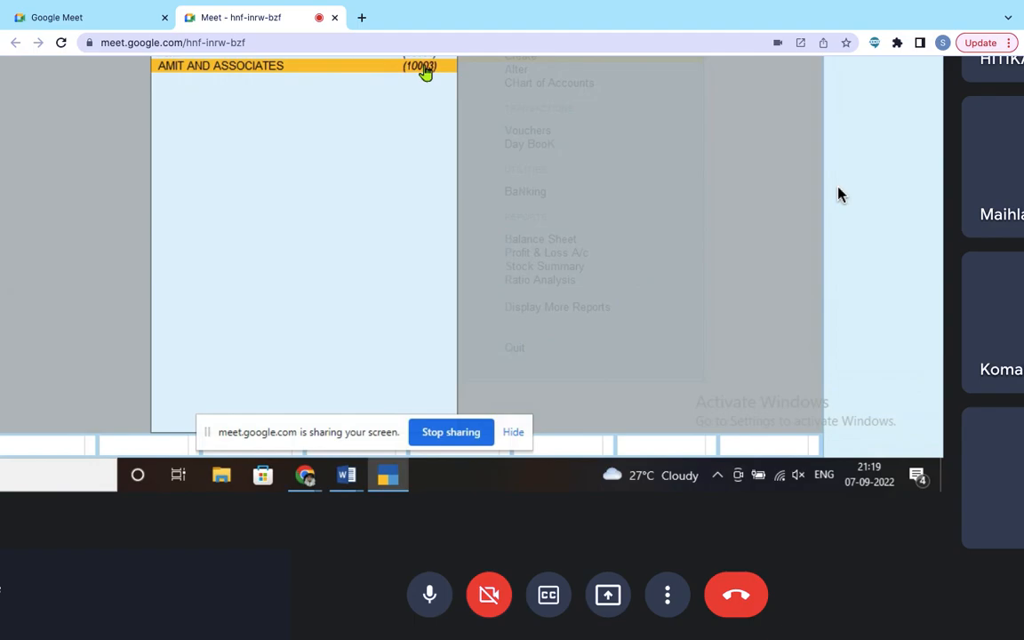
{"action": "scroll", "coordinate": [838, 193], "scroll_direction": "down", "scroll_amount": 5}
{"action": "mouse_move", "coordinate": [458, 627]}
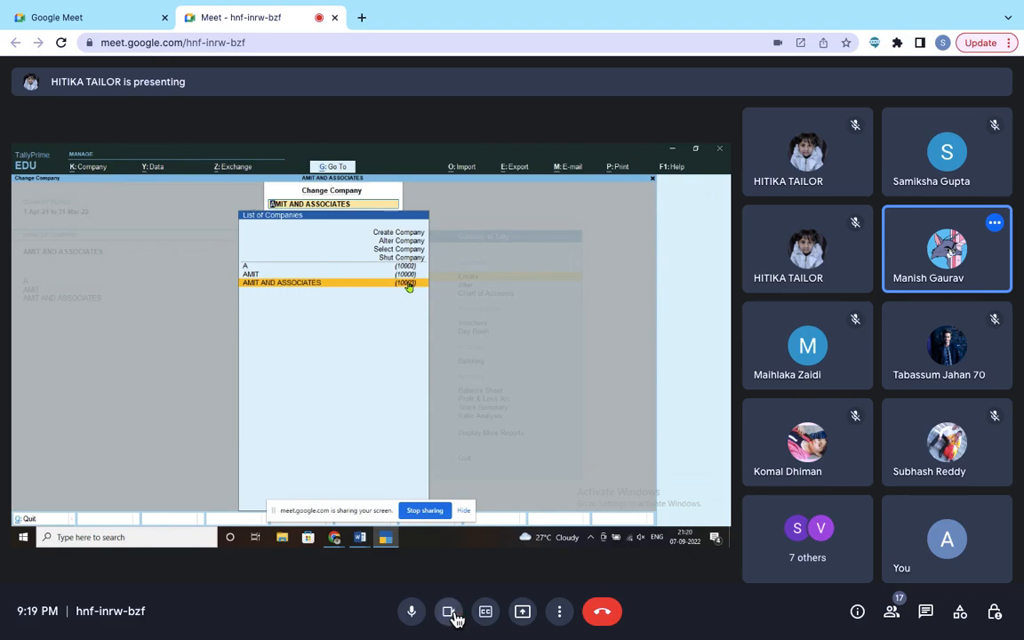
Step: Turn the Google Meet camera on briefly, then switch it off again
{"action": "left_click", "coordinate": [451, 615]}
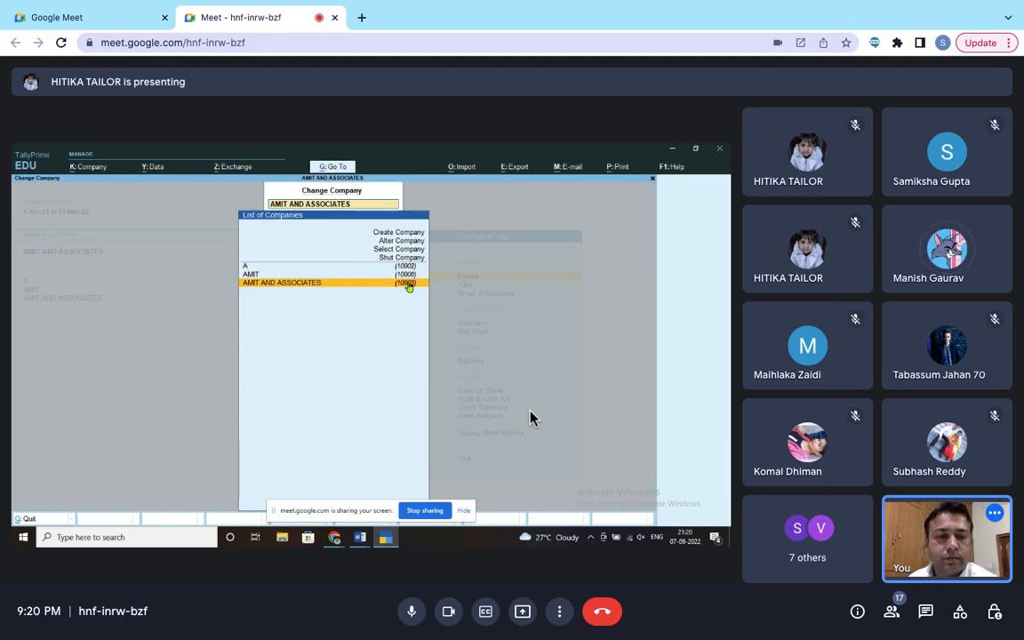
{"action": "left_click", "coordinate": [456, 621]}
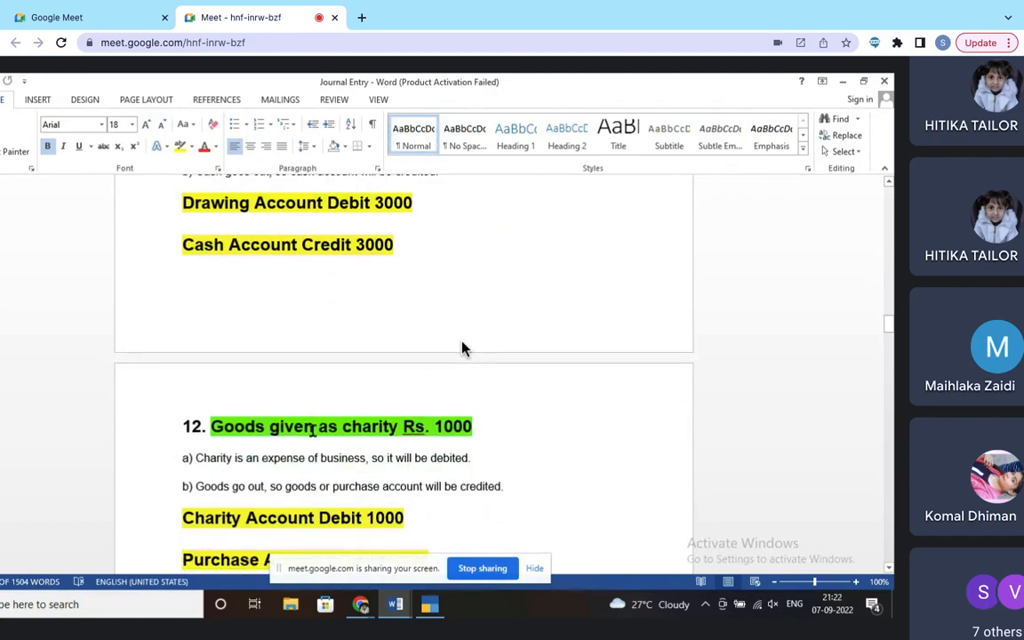
Step: Highlight Cash Account in the Word journal notes, scroll through the entries, then return to TallyPrime
{"action": "left_click_drag", "start_coordinate": [183, 244], "coordinate": [296, 267]}
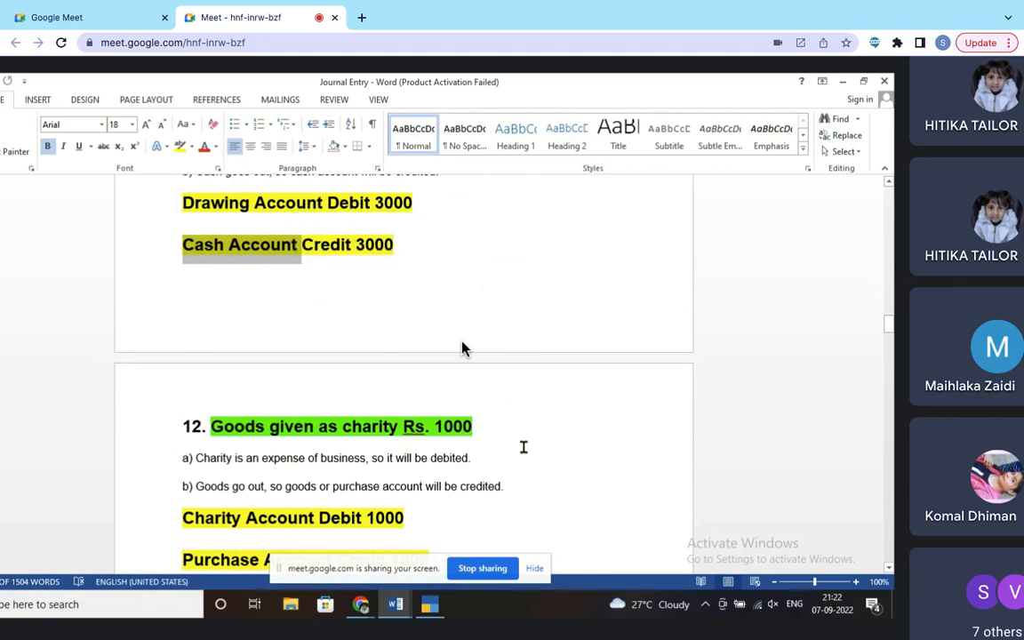
{"action": "scroll", "coordinate": [523, 447], "scroll_direction": "down", "scroll_amount": 10}
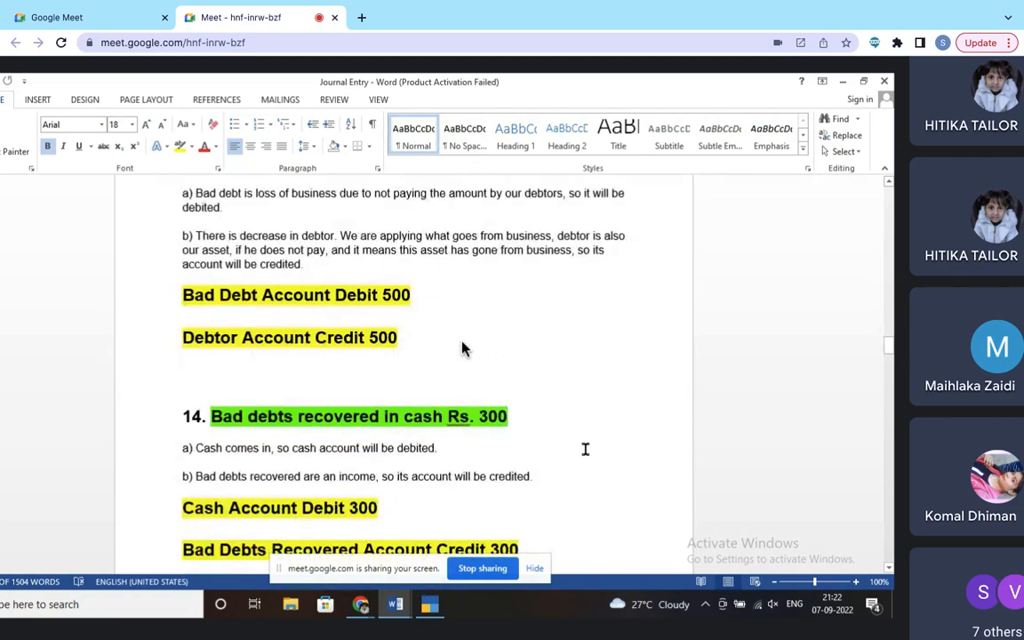
{"action": "left_click_drag", "start_coordinate": [889, 349], "coordinate": [890, 187]}
{"action": "scroll", "coordinate": [612, 392], "scroll_direction": "down", "scroll_amount": 1}
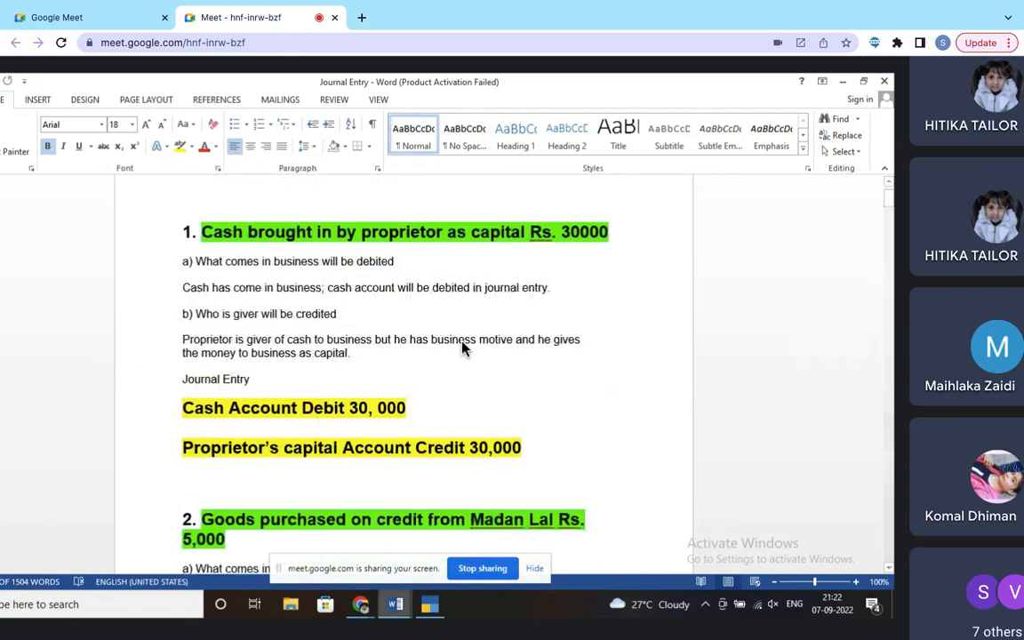
{"action": "key", "text": "alt+Tab"}
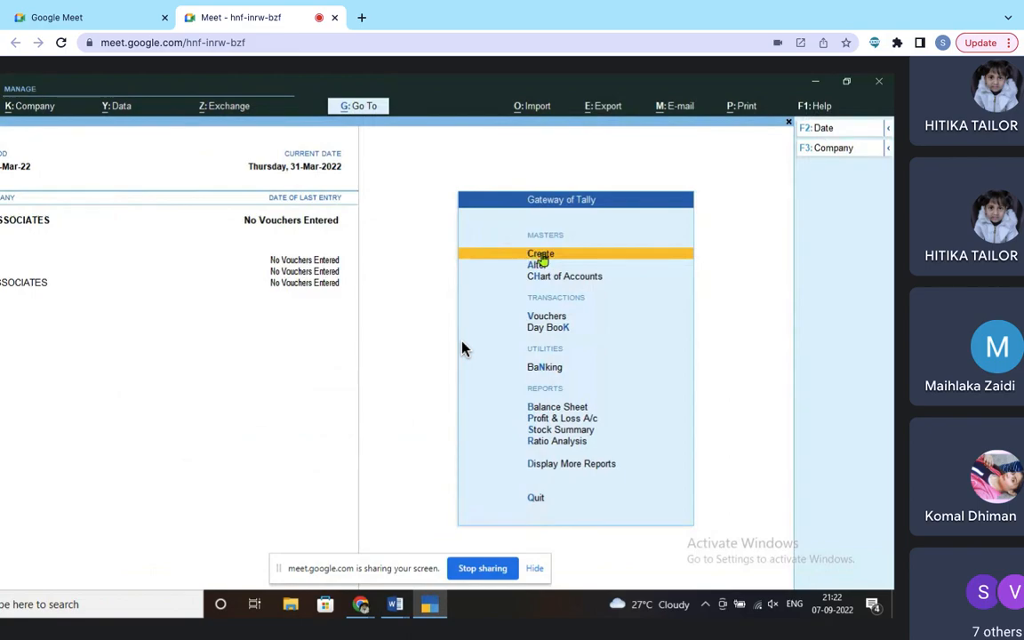
Step: Open the Master Creation list in TallyPrime, then bring the Journal Entry notes back to the front
{"action": "left_click", "coordinate": [542, 256]}
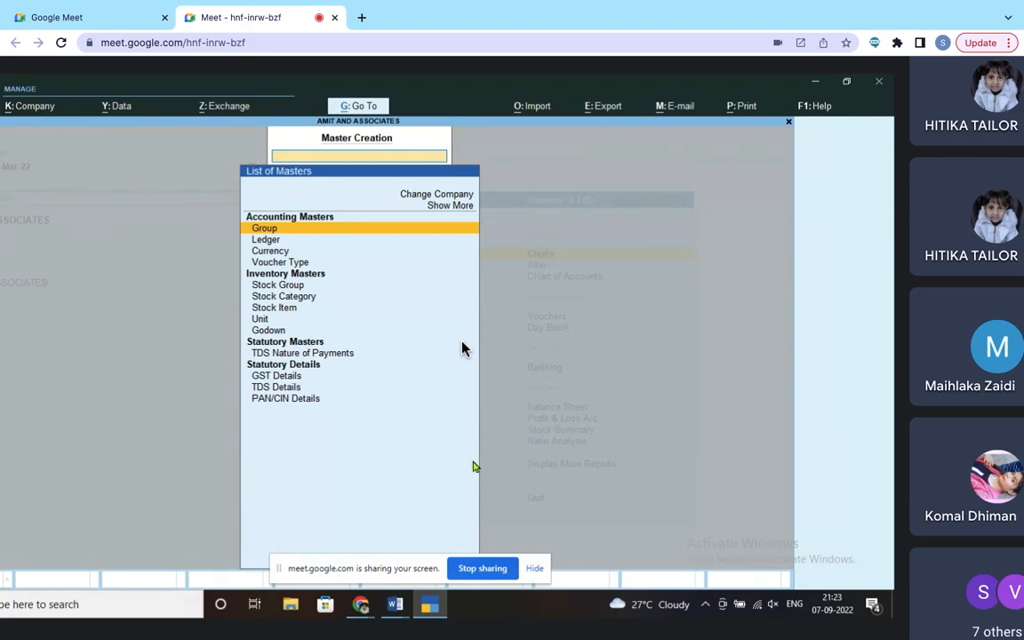
{"action": "left_click", "coordinate": [397, 604]}
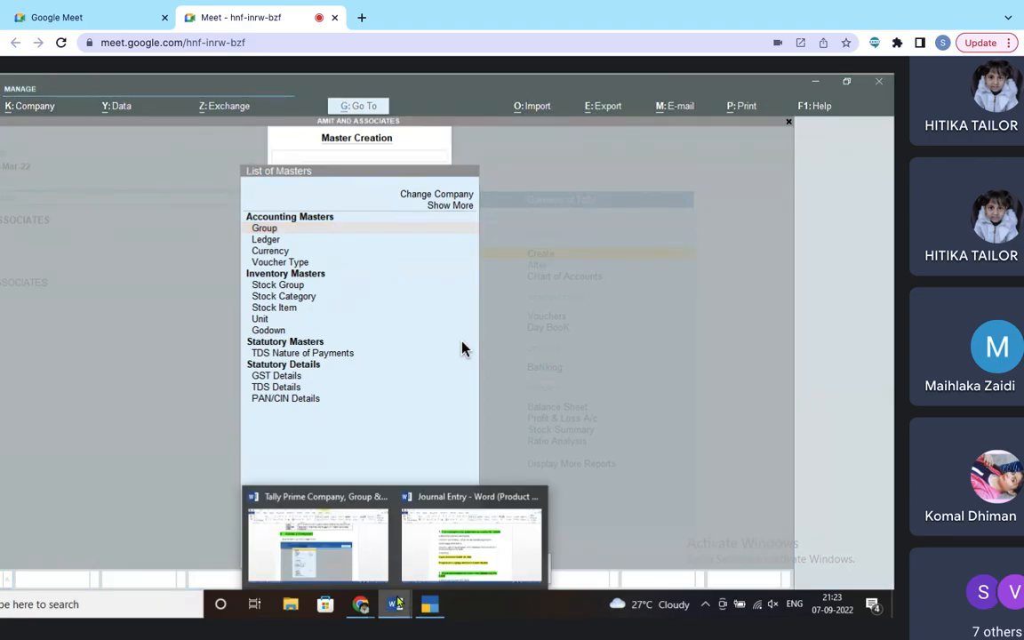
{"action": "left_click", "coordinate": [448, 552]}
{"action": "scroll", "coordinate": [557, 391], "scroll_direction": "up", "scroll_amount": 1}
{"action": "scroll", "coordinate": [557, 391], "scroll_direction": "down", "scroll_amount": 1}
{"action": "scroll", "coordinate": [558, 391], "scroll_direction": "down", "scroll_amount": 2}
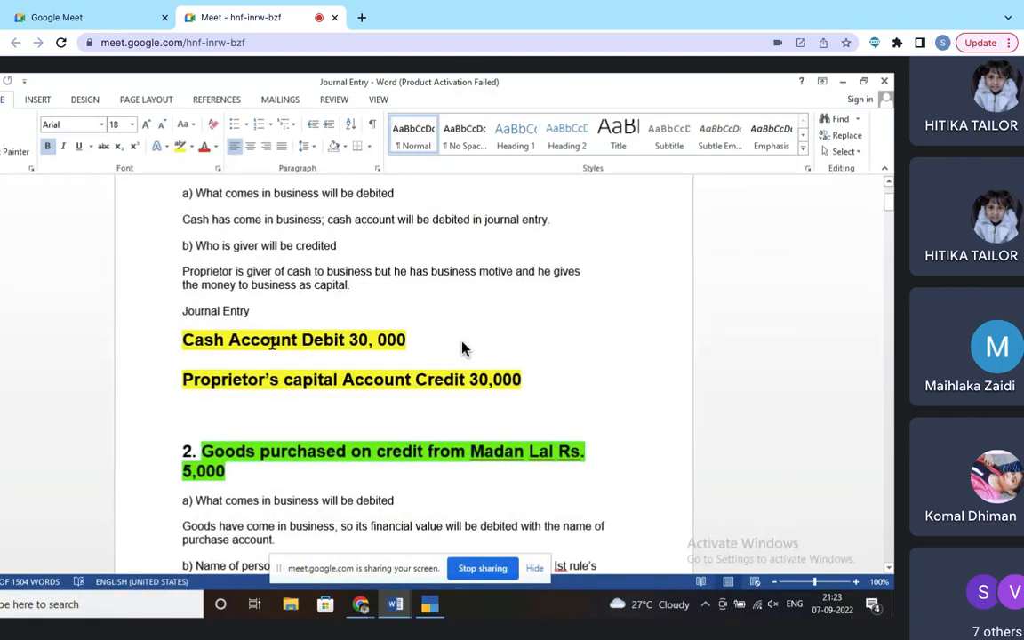
Step: Mark Cash Account and Proprietor's Capital Account in entry 1 as ledger names
{"action": "left_click_drag", "start_coordinate": [182, 339], "coordinate": [292, 339]}
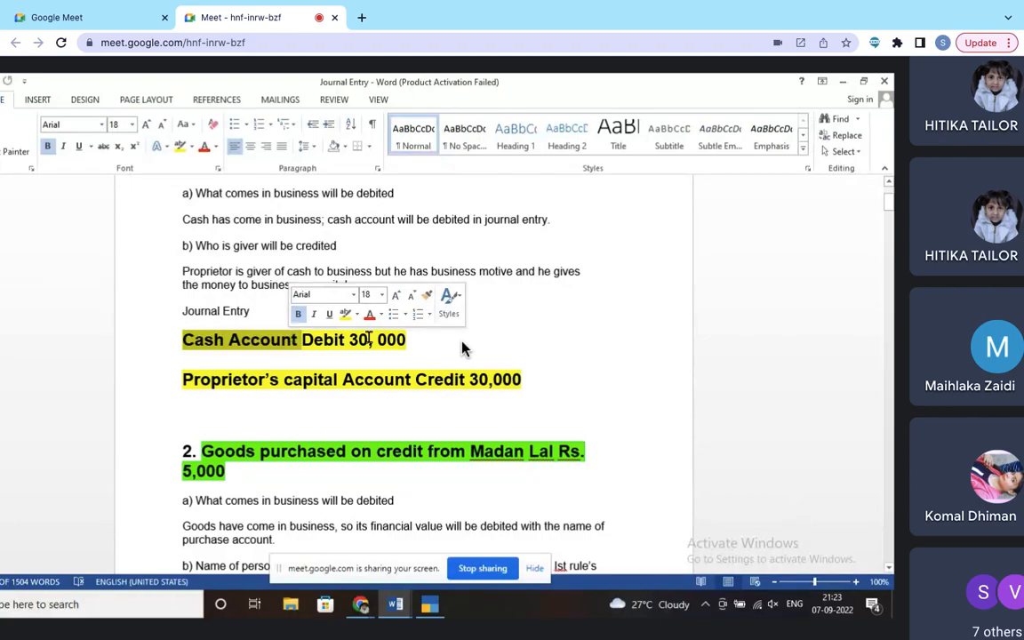
{"action": "left_click_drag", "start_coordinate": [282, 380], "coordinate": [356, 394]}
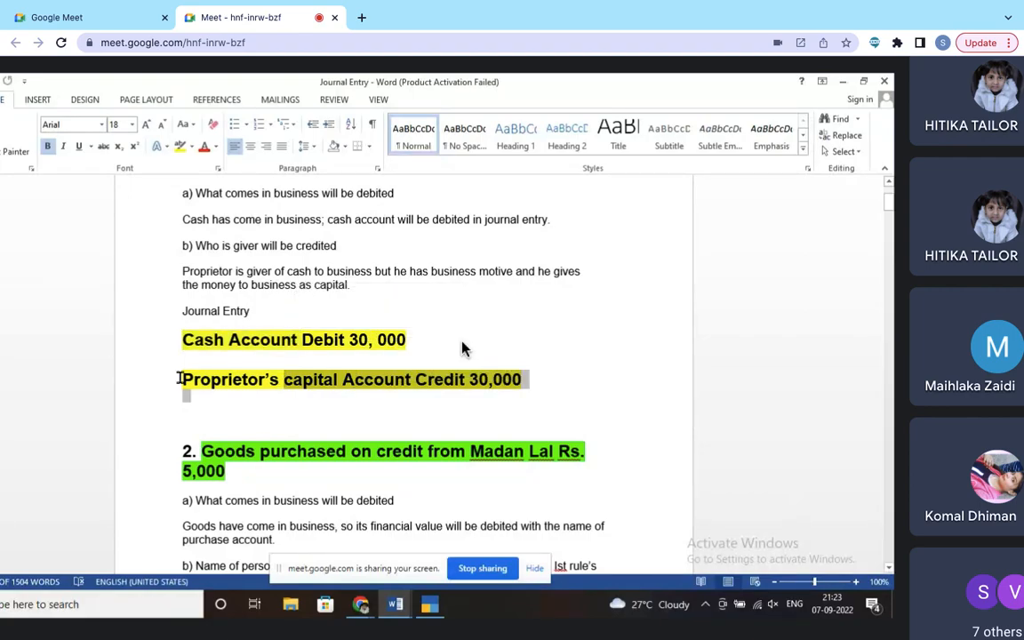
{"action": "left_click_drag", "start_coordinate": [182, 379], "coordinate": [357, 385]}
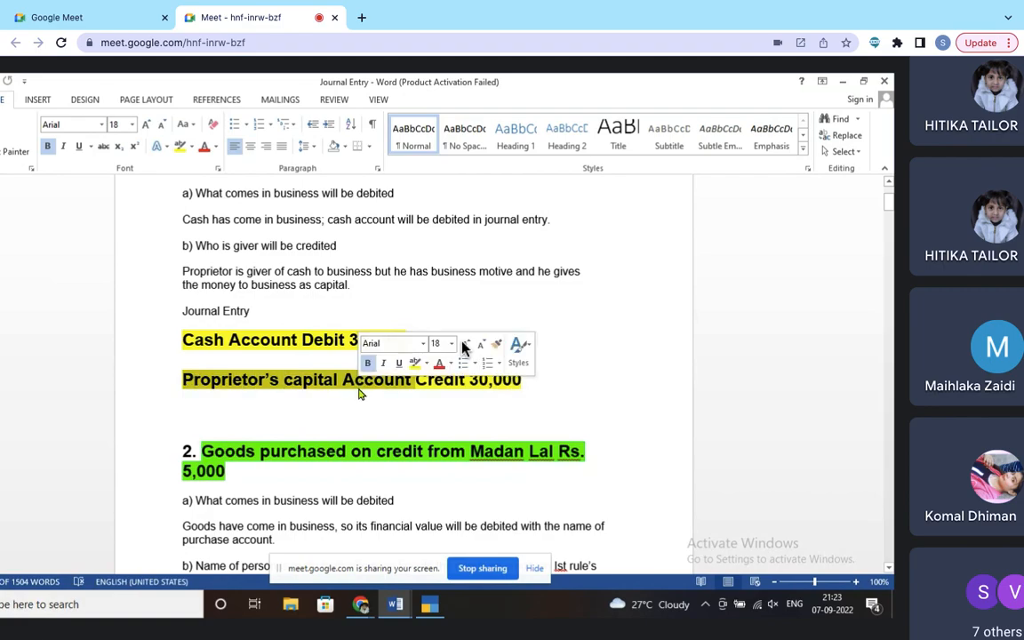
{"action": "scroll", "coordinate": [358, 397], "scroll_direction": "down", "scroll_amount": 5}
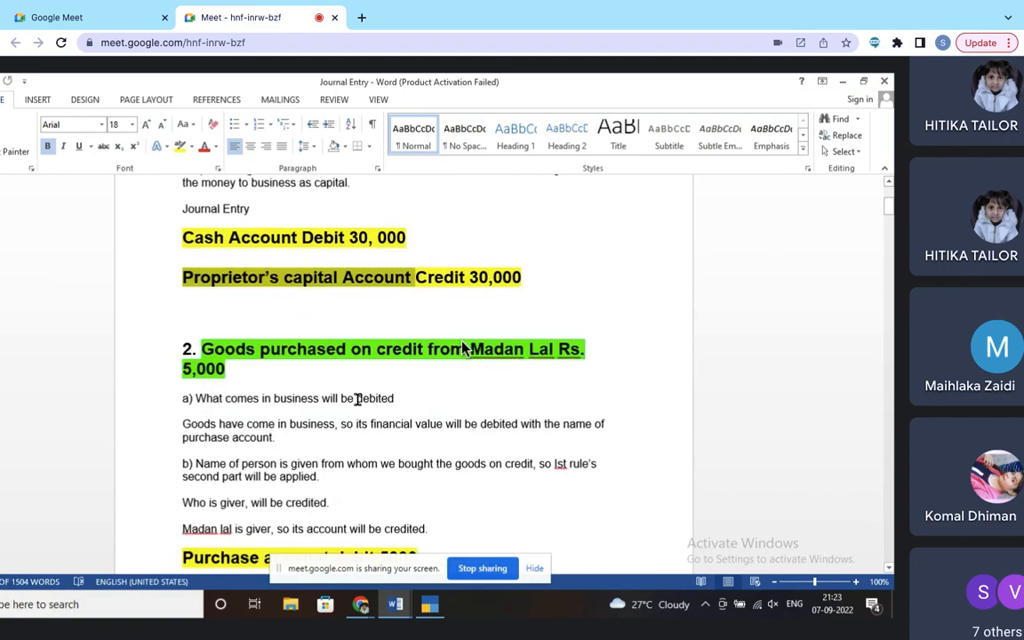
{"action": "scroll", "coordinate": [357, 399], "scroll_direction": "down", "scroll_amount": 2}
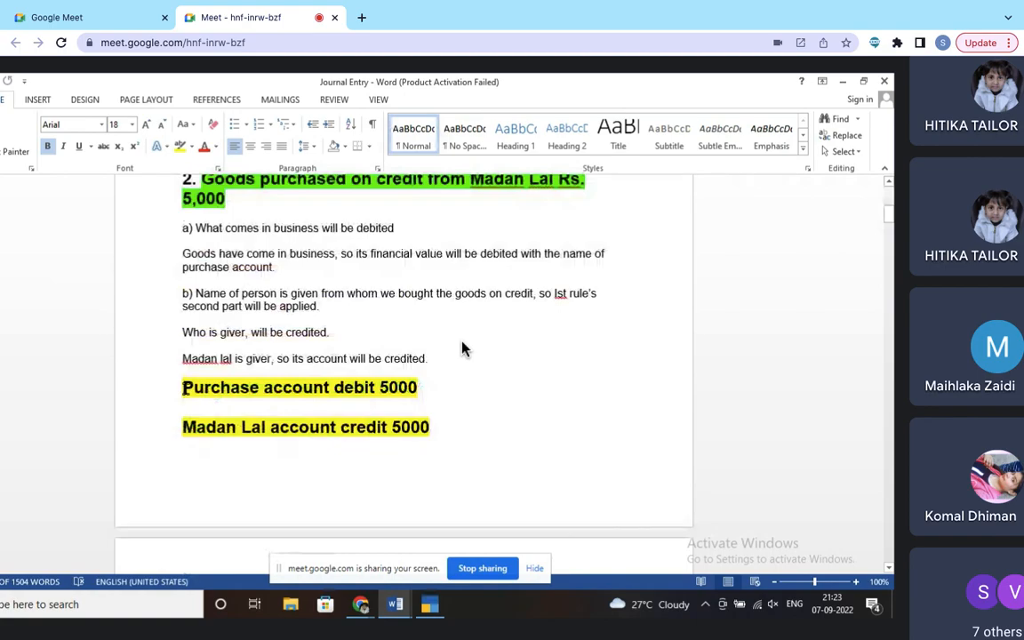
Step: Mark Purchase Account, Furniture Account and the next entry's account as ledgers needed
{"action": "left_click_drag", "start_coordinate": [195, 389], "coordinate": [371, 393]}
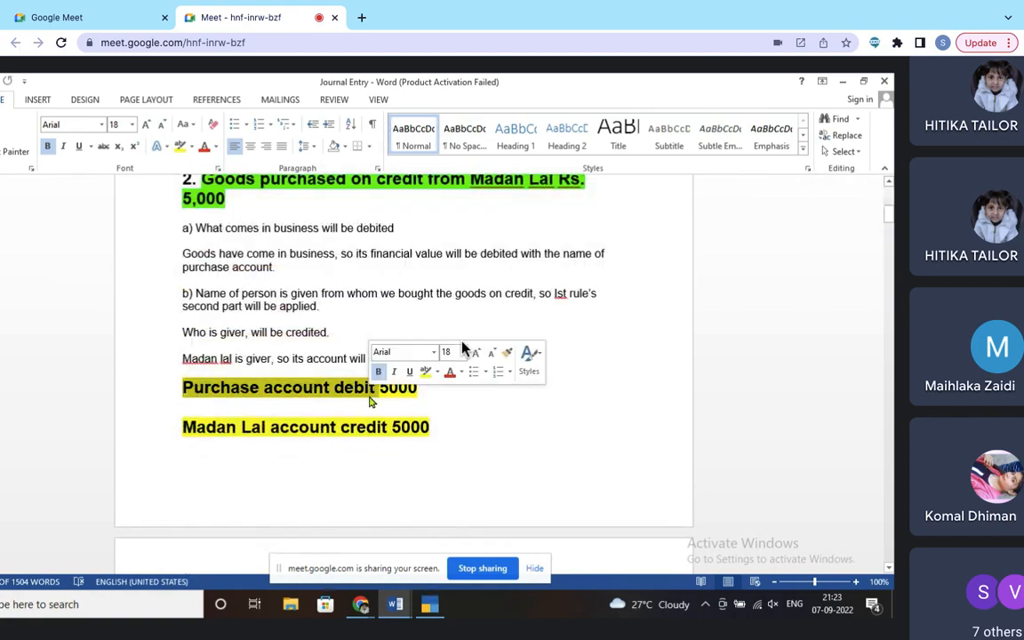
{"action": "scroll", "coordinate": [461, 347], "scroll_direction": "down", "scroll_amount": 9}
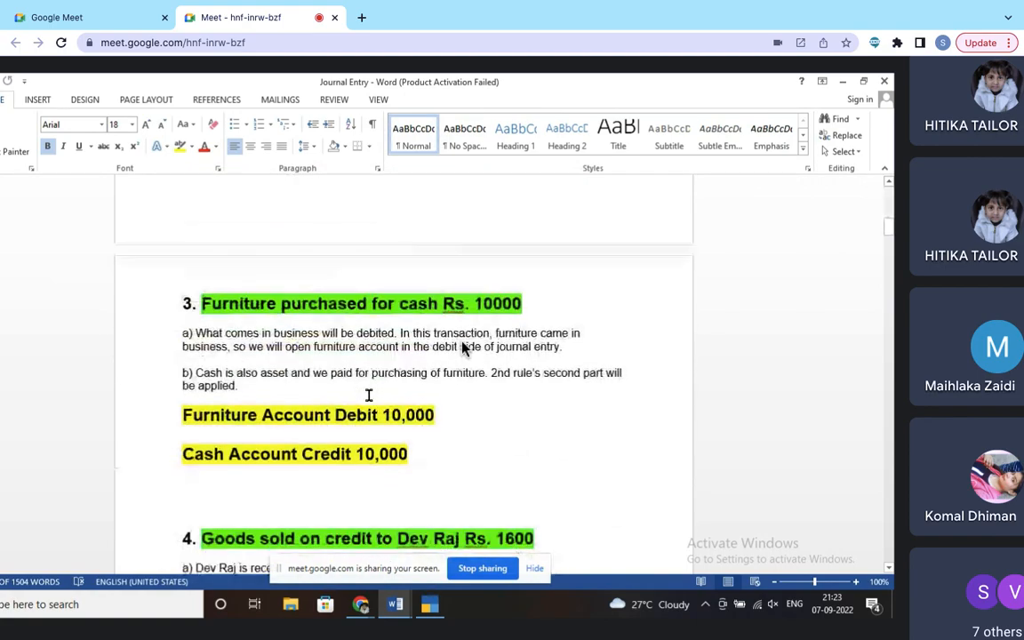
{"action": "left_click_drag", "start_coordinate": [182, 321], "coordinate": [374, 325]}
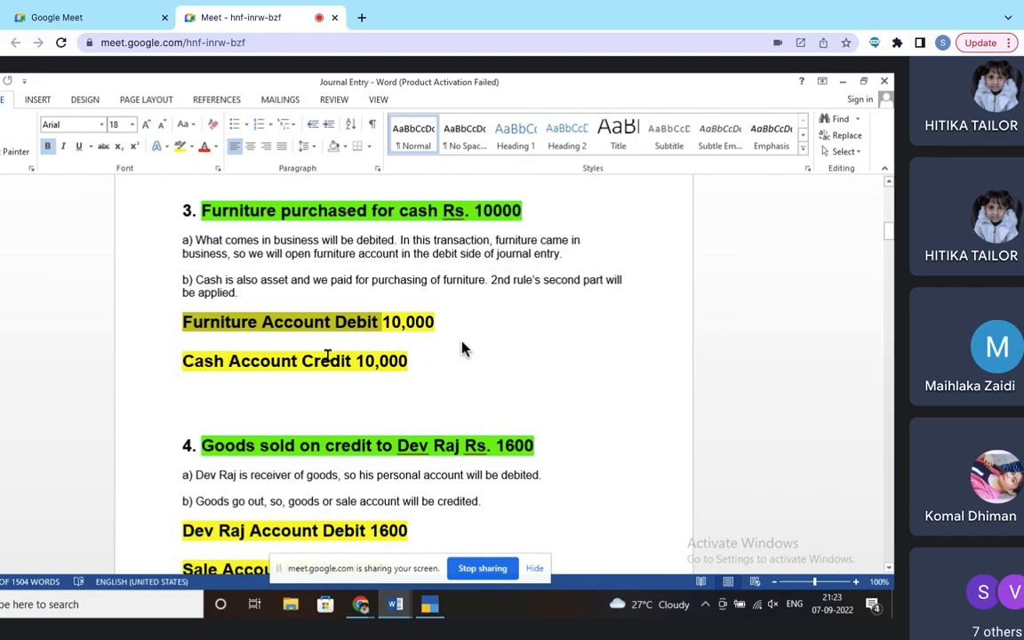
{"action": "scroll", "coordinate": [326, 354], "scroll_direction": "down", "scroll_amount": 5}
{"action": "scroll", "coordinate": [333, 368], "scroll_direction": "down", "scroll_amount": 1}
{"action": "left_click_drag", "start_coordinate": [179, 330], "coordinate": [328, 340]}
{"action": "scroll", "coordinate": [356, 391], "scroll_direction": "down", "scroll_amount": 7}
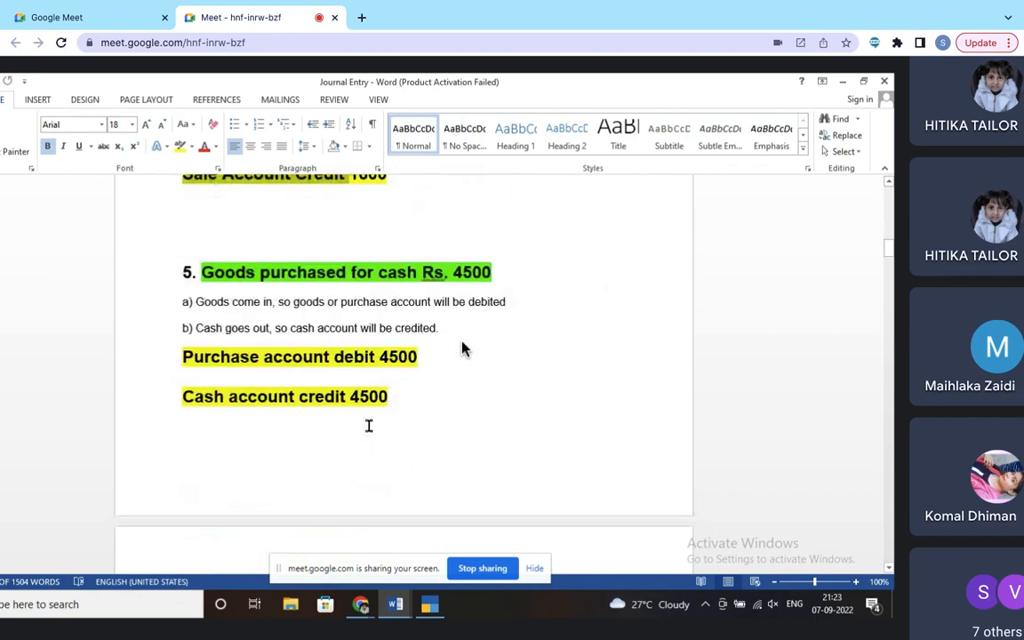
{"action": "scroll", "coordinate": [368, 428], "scroll_direction": "down", "scroll_amount": 11}
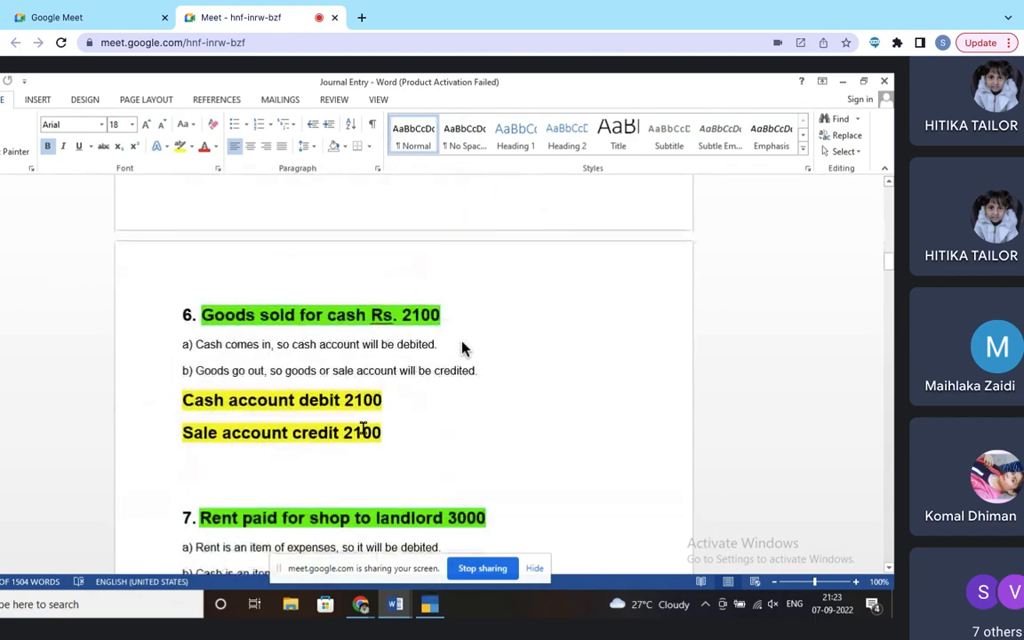
Step: Mark Rent Account and Commission Received, then go back to TallyPrime
{"action": "left_click_drag", "start_coordinate": [183, 328], "coordinate": [296, 345]}
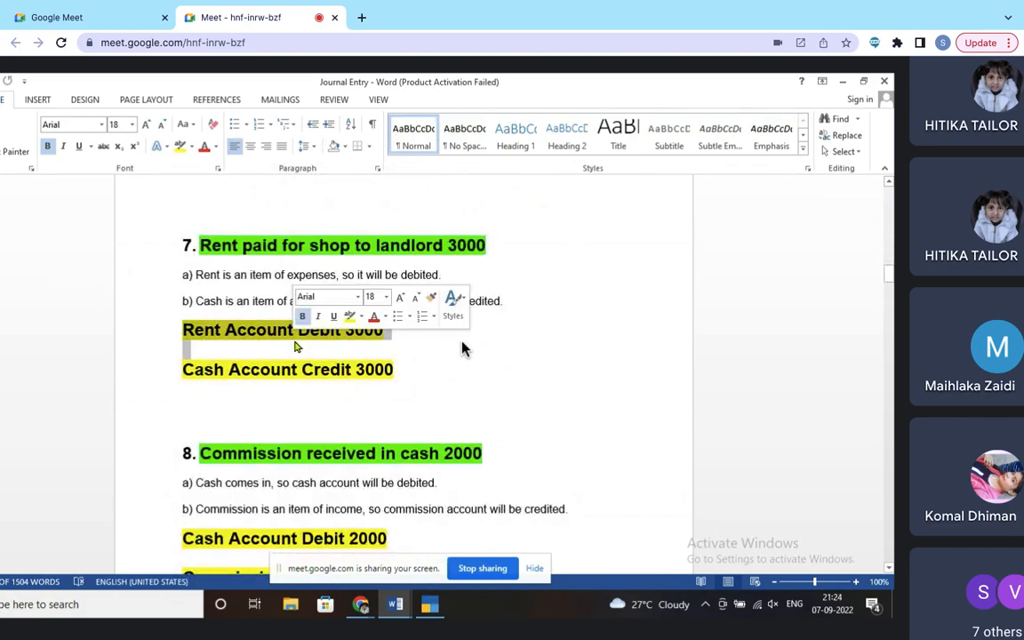
{"action": "scroll", "coordinate": [312, 402], "scroll_direction": "down", "scroll_amount": 3}
{"action": "double_click", "coordinate": [225, 313]}
{"action": "left_click_drag", "start_coordinate": [226, 313], "coordinate": [364, 316]}
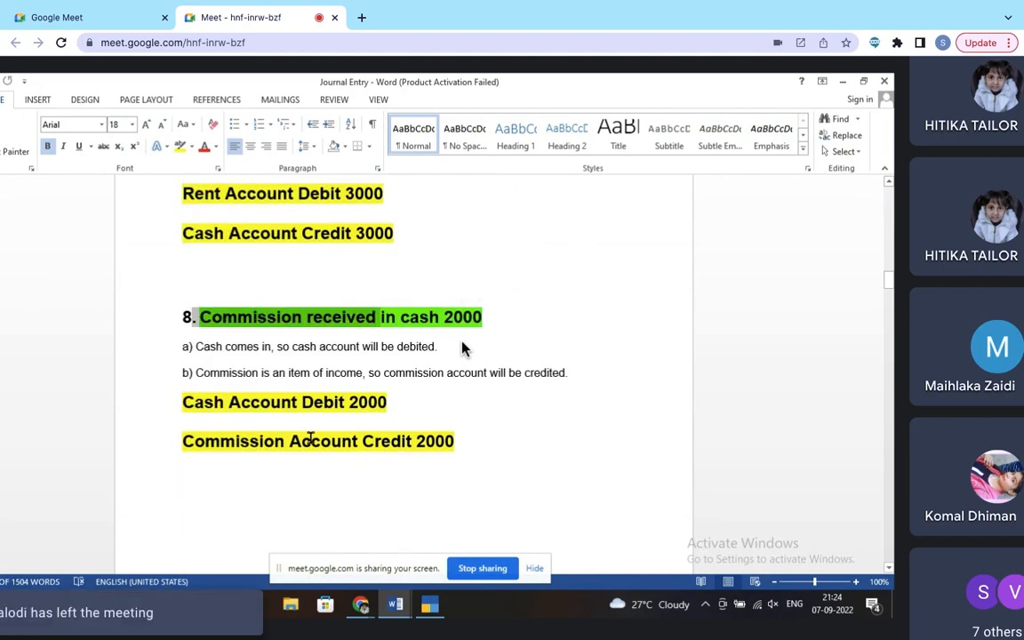
{"action": "scroll", "coordinate": [296, 473], "scroll_direction": "down", "scroll_amount": 7}
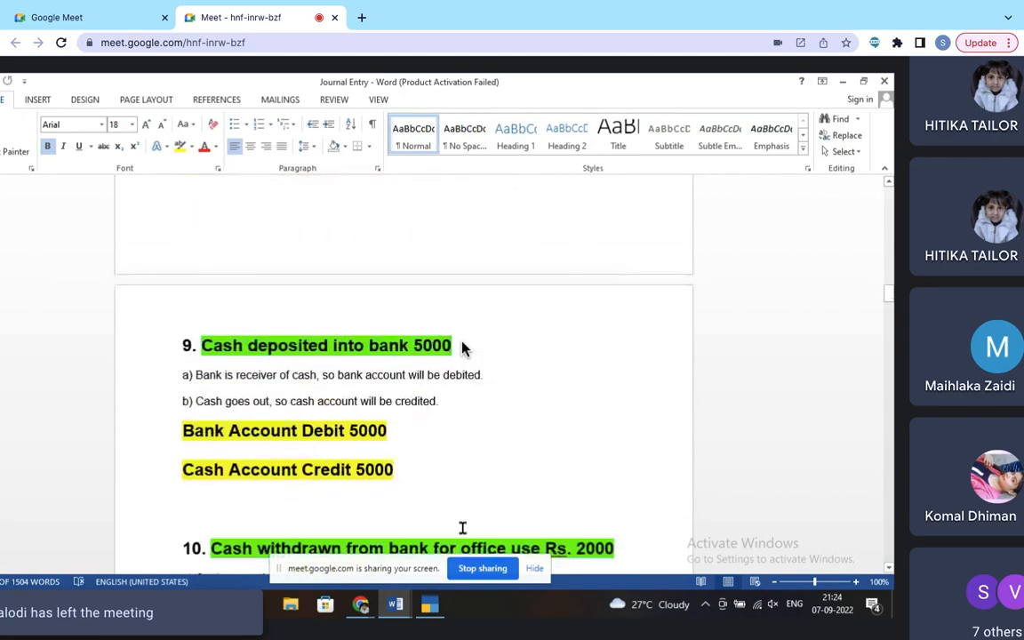
{"action": "left_click", "coordinate": [431, 604]}
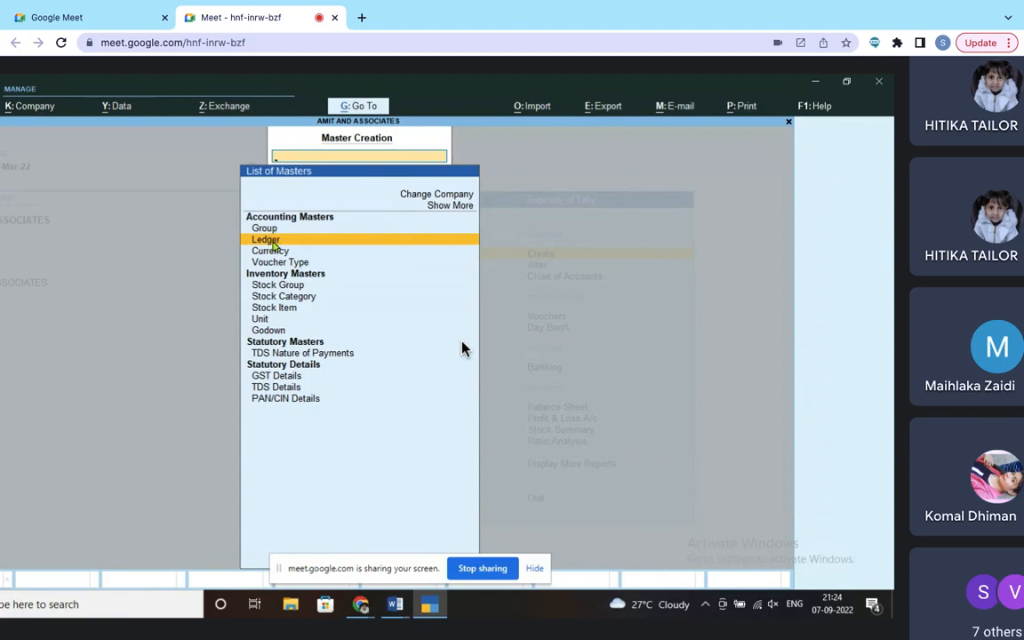
Step: Choose Ledger in the List of Masters to start a new ledger for AMIT AND ASSOCIATES
{"action": "left_click", "coordinate": [267, 239]}
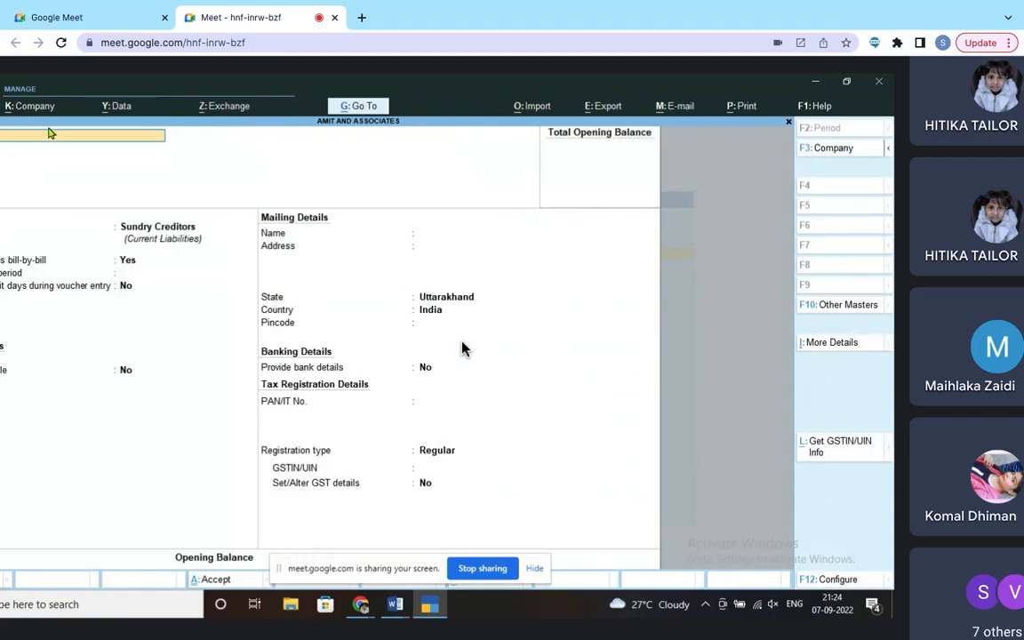
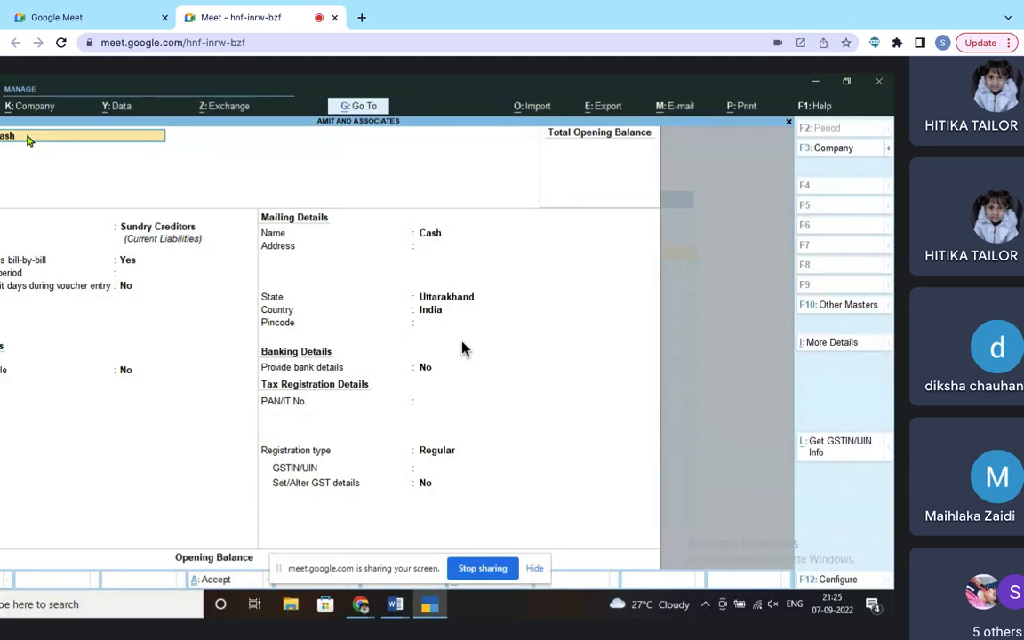
Step: Rename the ledger from Cash to the owner's capital account under the Capital Account group
{"action": "key", "text": "BackSpace"}
{"action": "key", "text": "BackSpace"}
{"action": "key", "text": "BackSpace"}
{"action": "type", "text": "mit Capital Account"}
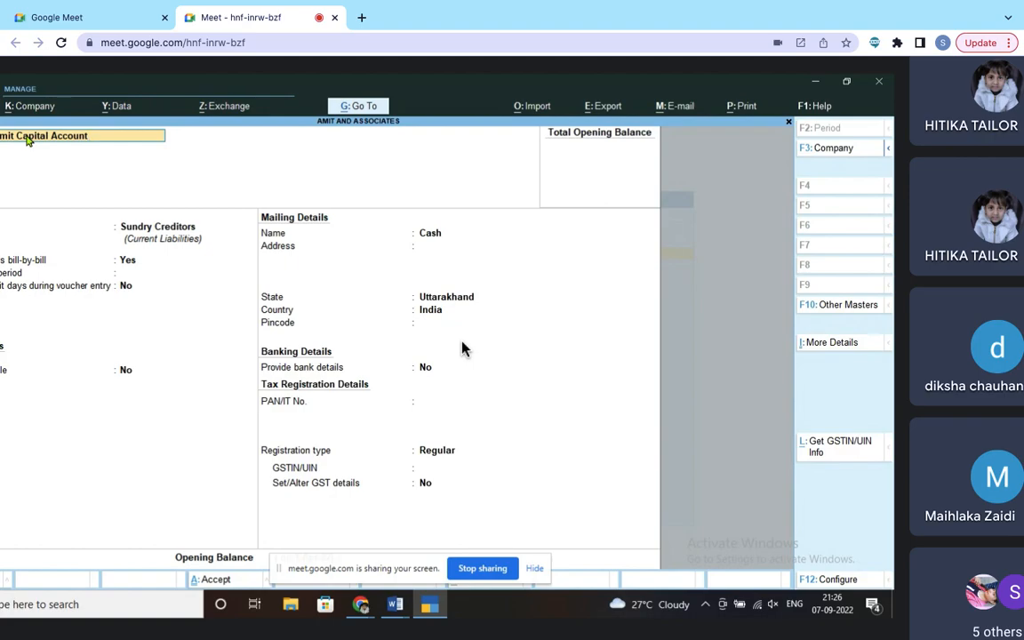
{"action": "key", "text": "Return"}
{"action": "key", "text": "Return"}
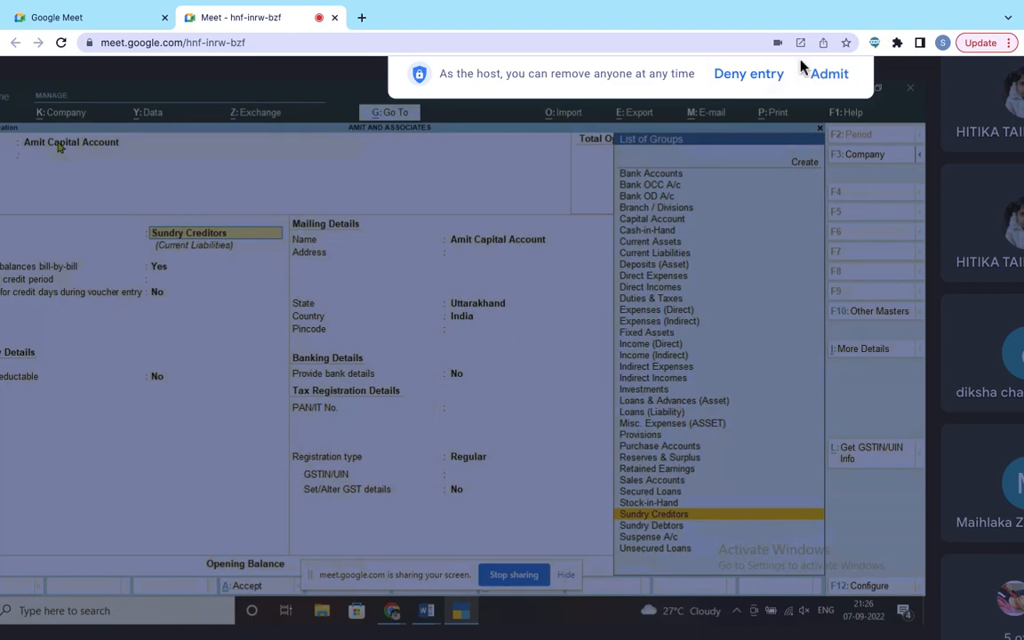
{"action": "left_click", "coordinate": [823, 75]}
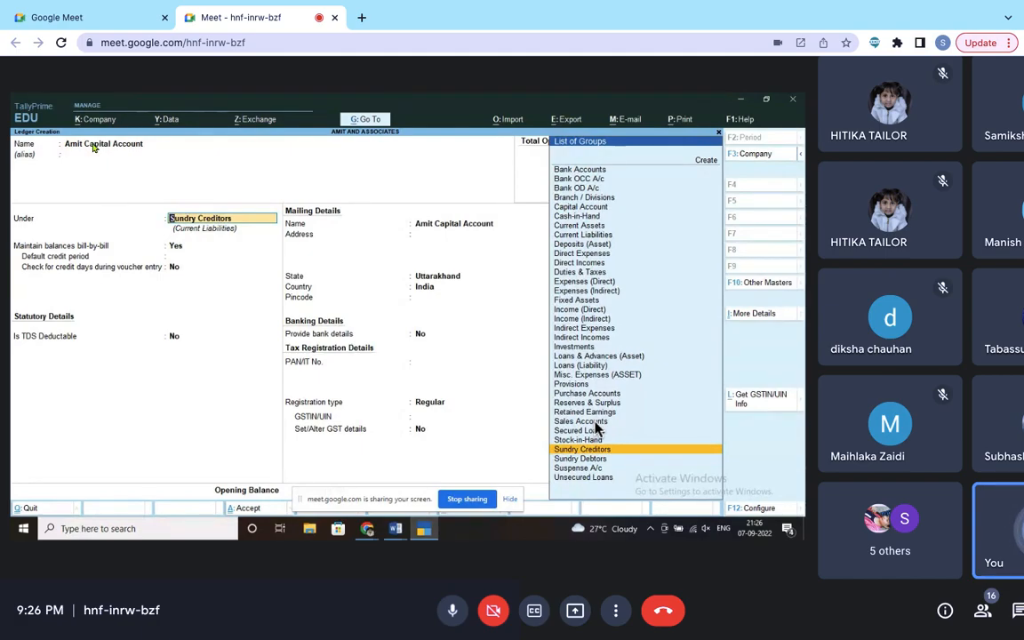
{"action": "type", "text": "c"}
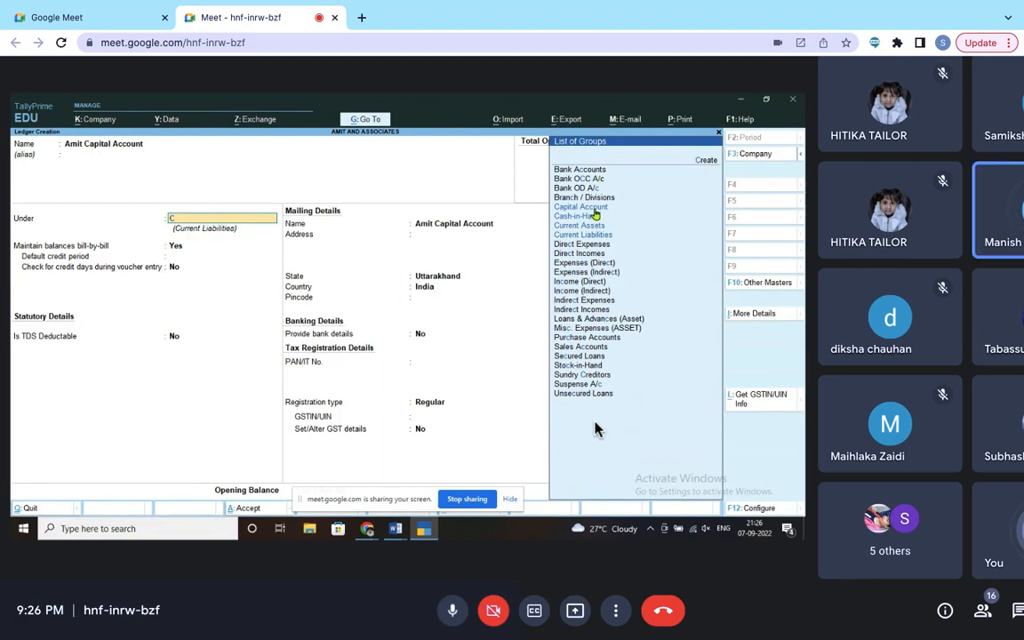
{"action": "left_click", "coordinate": [595, 209]}
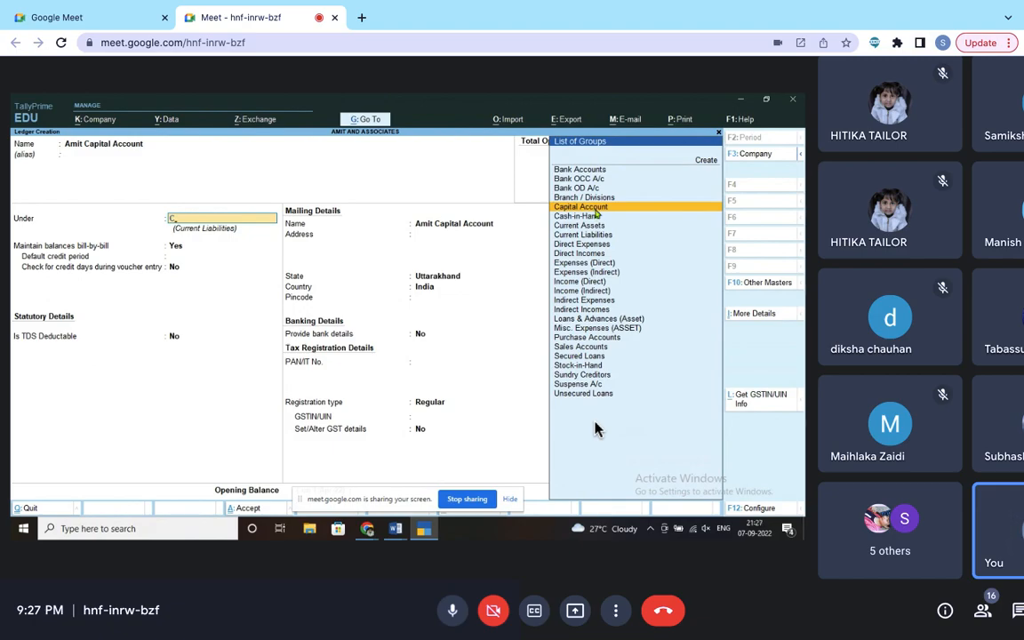
{"action": "left_click", "coordinate": [594, 209]}
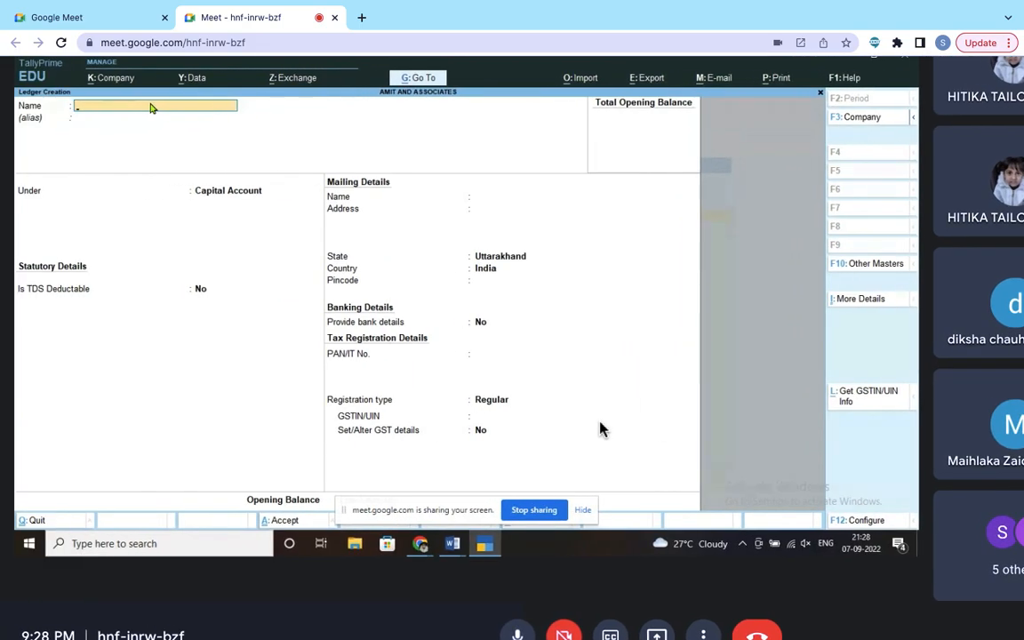
Step: Admit the waiting participant into the call while adjusting the view of the ledger screen
{"action": "scroll", "coordinate": [618, 422], "scroll_direction": "up", "scroll_amount": 3}
{"action": "scroll", "coordinate": [617, 422], "scroll_direction": "up", "scroll_amount": 3}
{"action": "scroll", "coordinate": [618, 422], "scroll_direction": "left", "scroll_amount": 3}
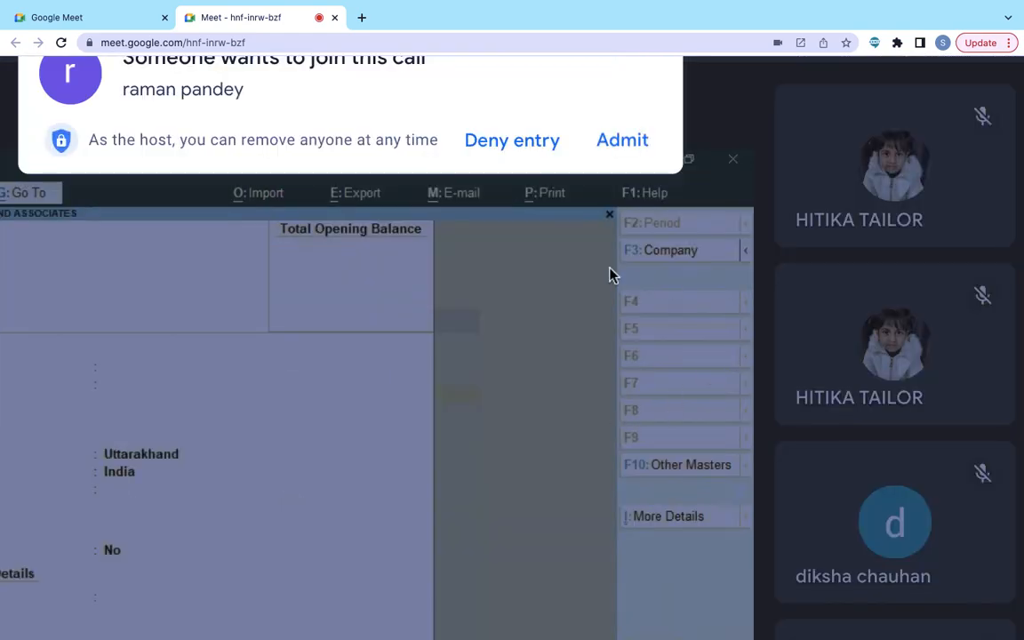
{"action": "left_click", "coordinate": [622, 139]}
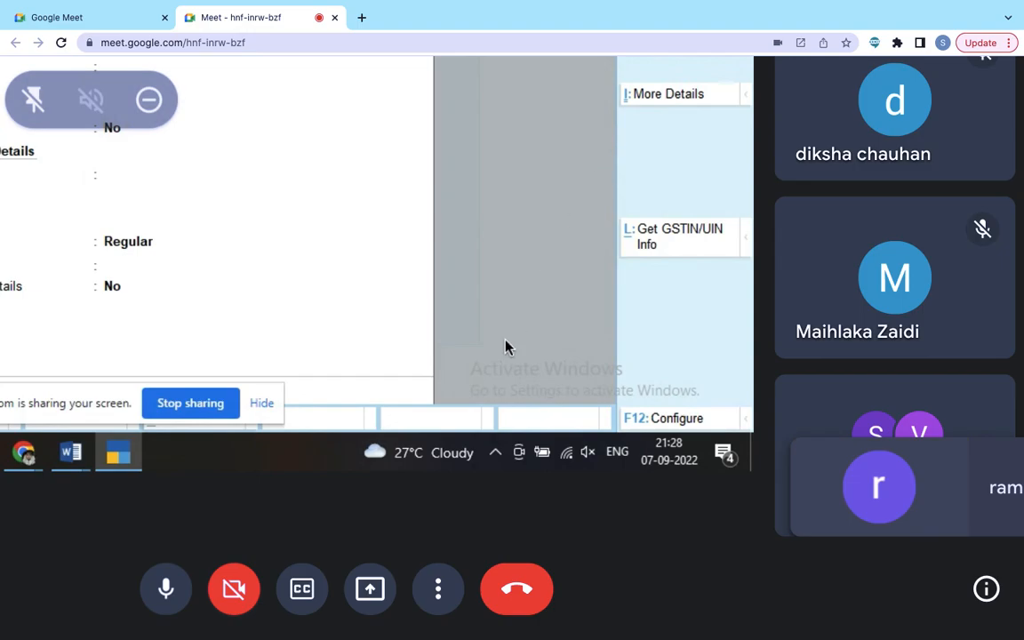
{"action": "scroll", "coordinate": [505, 347], "scroll_direction": "up", "scroll_amount": 3}
{"action": "scroll", "coordinate": [505, 347], "scroll_direction": "down", "scroll_amount": 2}
{"action": "scroll", "coordinate": [505, 347], "scroll_direction": "left", "scroll_amount": 2}
{"action": "scroll", "coordinate": [505, 347], "scroll_direction": "left", "scroll_amount": 3}
{"action": "scroll", "coordinate": [504, 347], "scroll_direction": "up", "scroll_amount": 1}
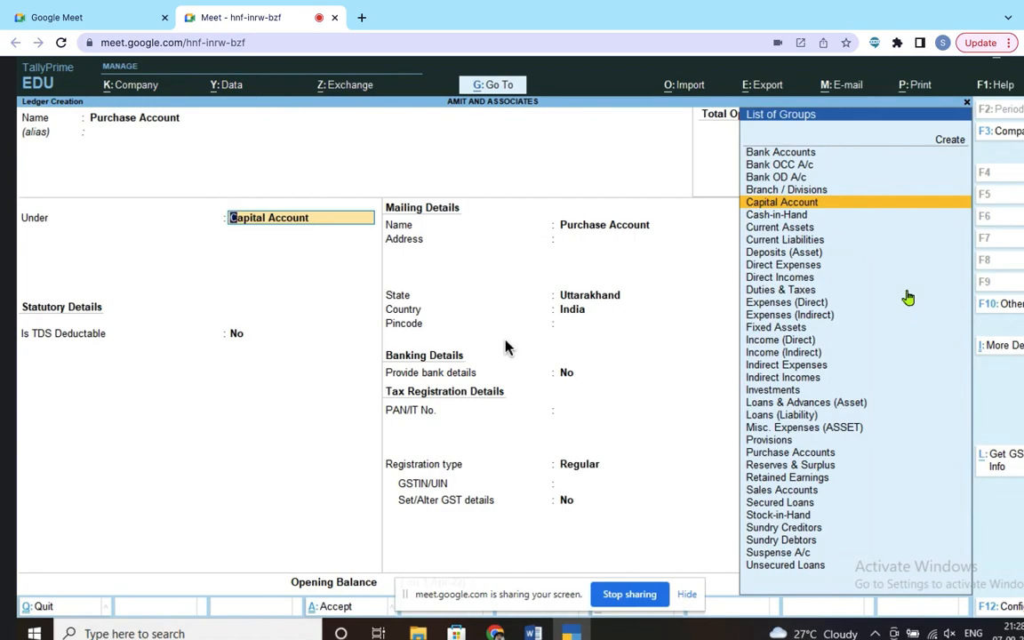
Step: Save the Purchase Account ledger under Purchase Accounts with ledger type Not Applicable
{"action": "type", "text": "P"}
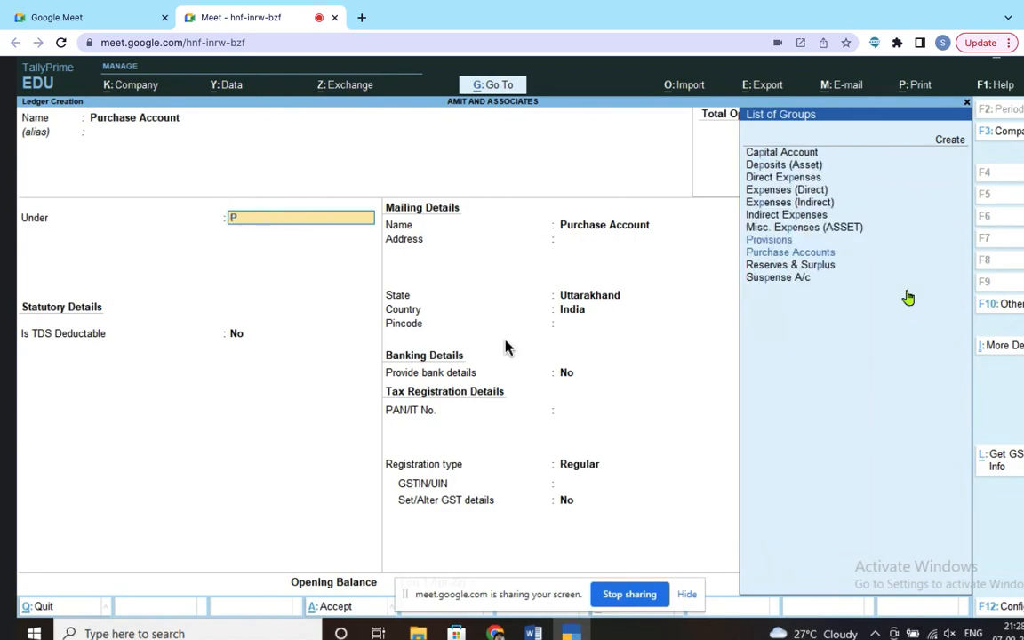
{"action": "left_click", "coordinate": [775, 256]}
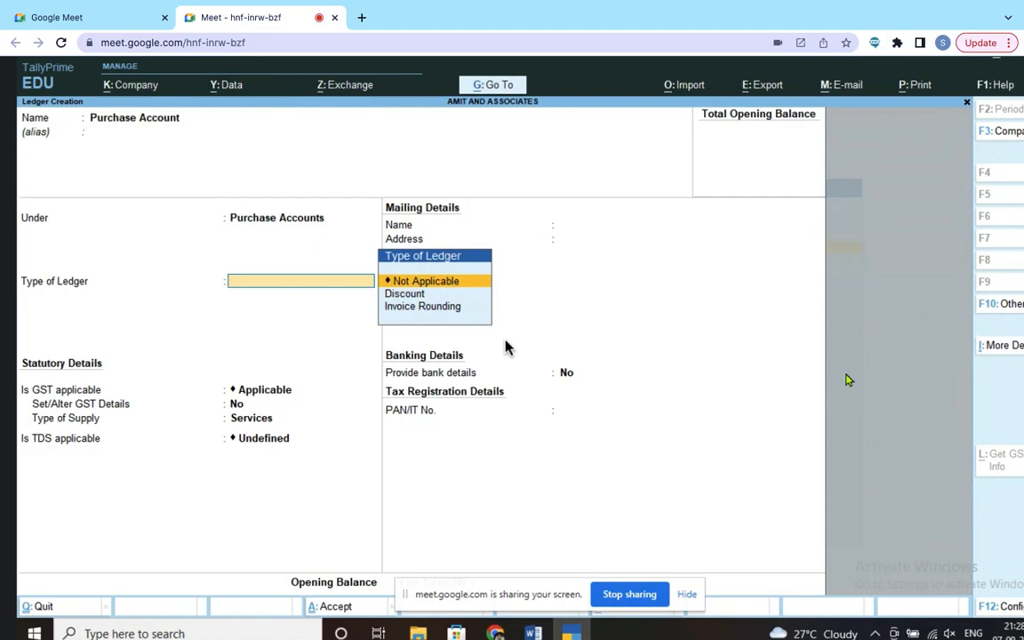
{"action": "key", "text": "Return"}
{"action": "key", "text": "Return"}
{"action": "key", "text": "Return"}
{"action": "key", "text": "Return"}
{"action": "key", "text": "Return"}
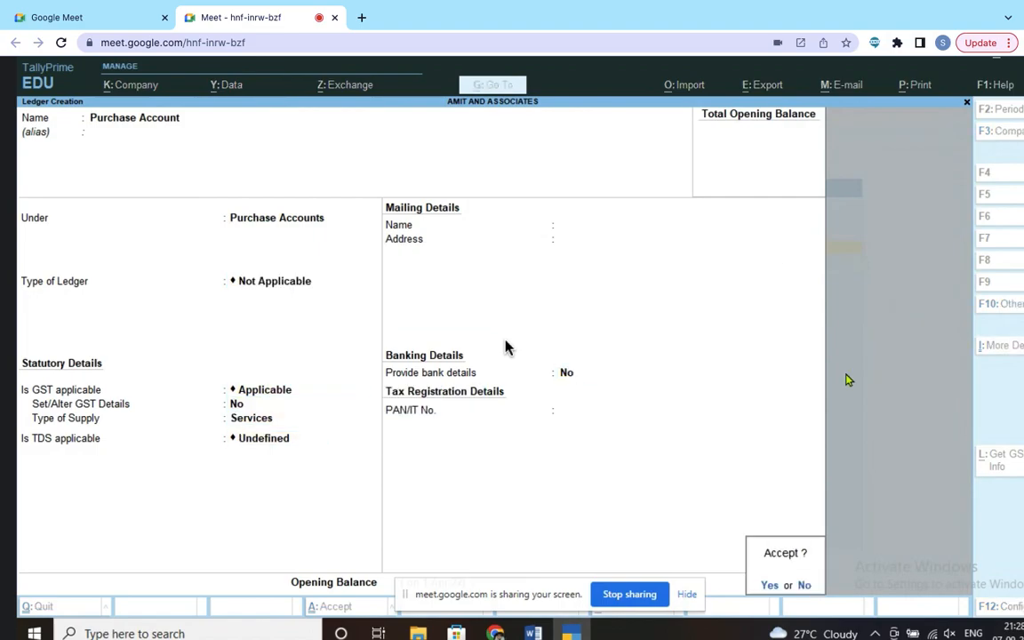
{"action": "left_click", "coordinate": [769, 585]}
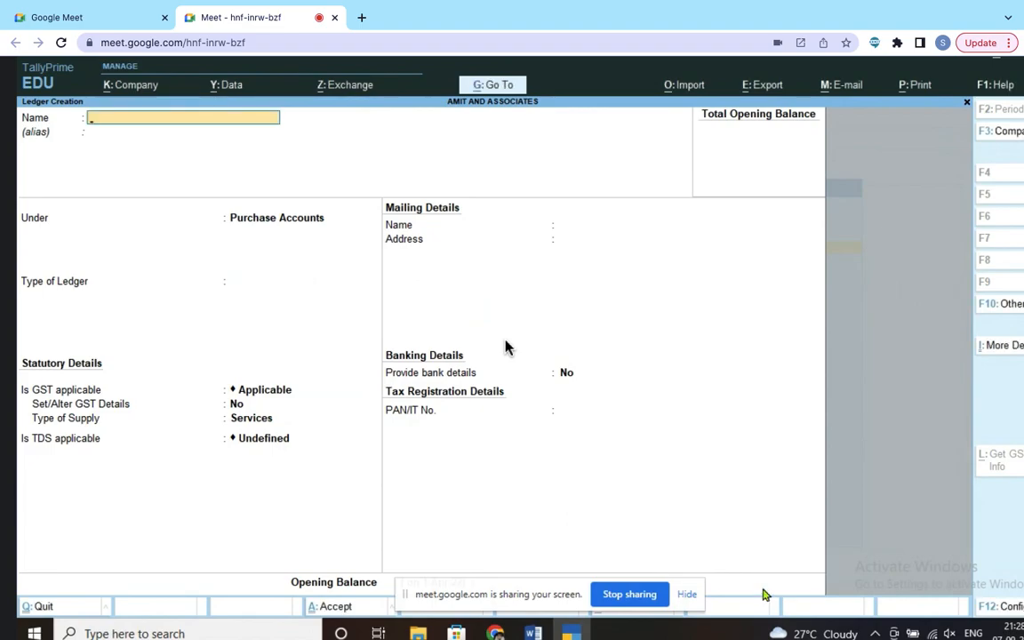
{"action": "left_click", "coordinate": [533, 633]}
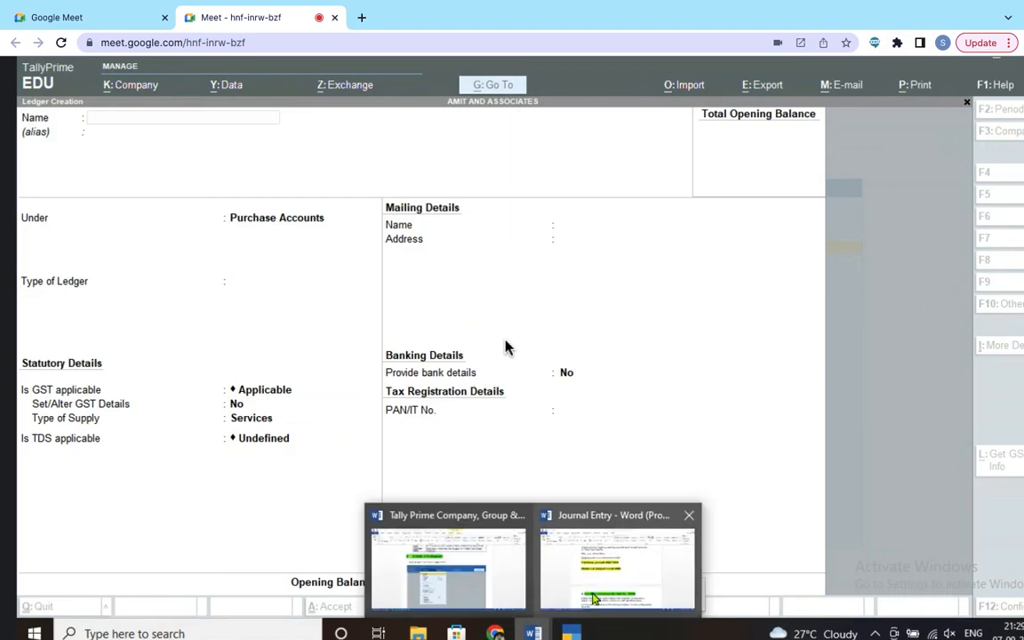
Step: Find entry 2 in the Journal Entry notes: goods purchased on credit for 5000
{"action": "left_click", "coordinate": [594, 598]}
{"action": "scroll", "coordinate": [721, 338], "scroll_direction": "down", "scroll_amount": 3}
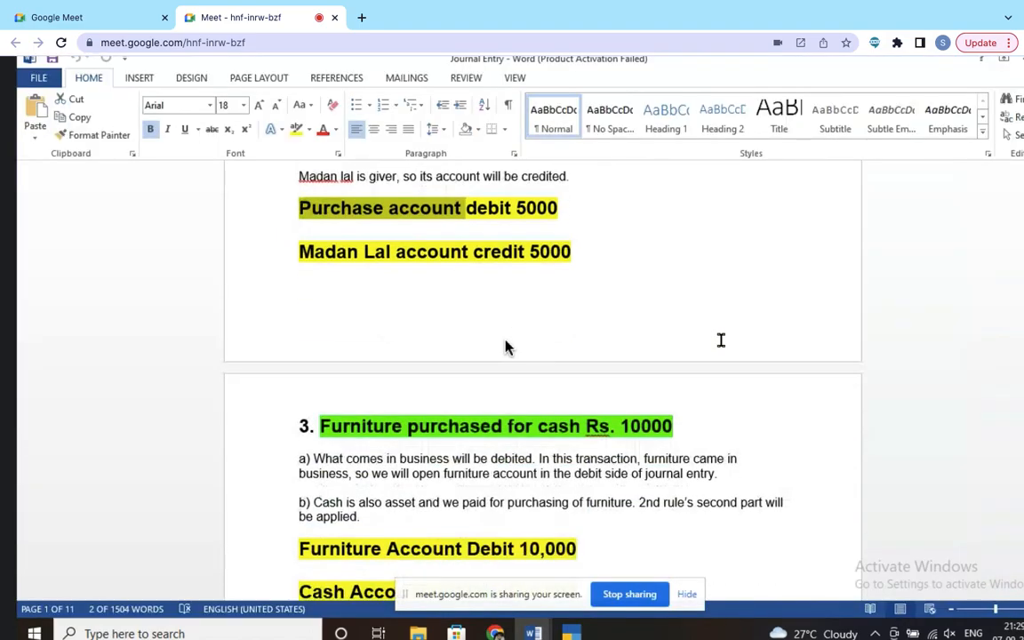
{"action": "scroll", "coordinate": [507, 293], "scroll_direction": "up", "scroll_amount": 5}
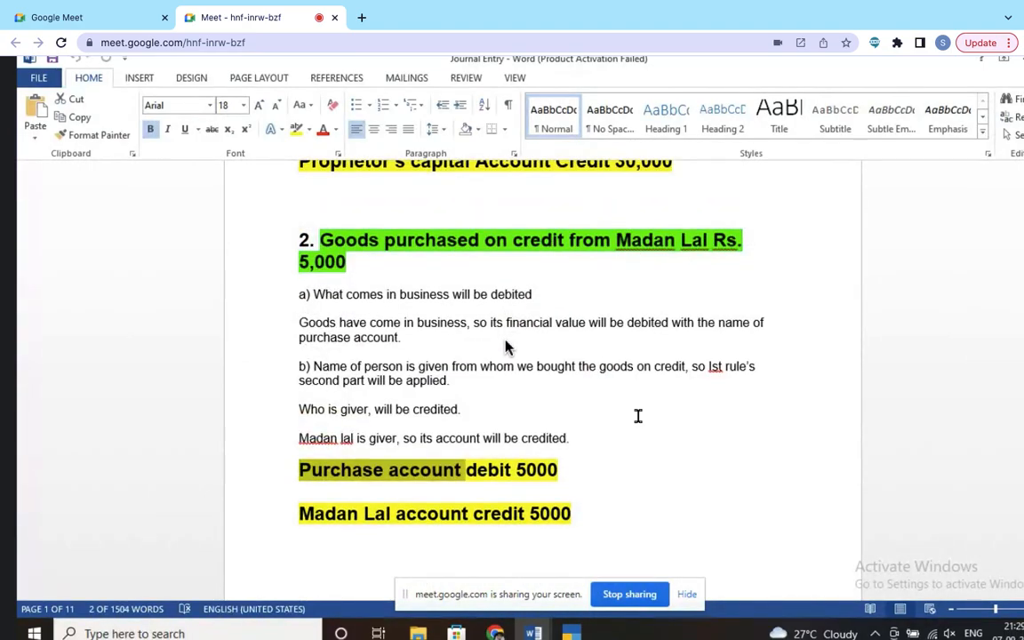
{"action": "scroll", "coordinate": [644, 438], "scroll_direction": "down", "scroll_amount": 2}
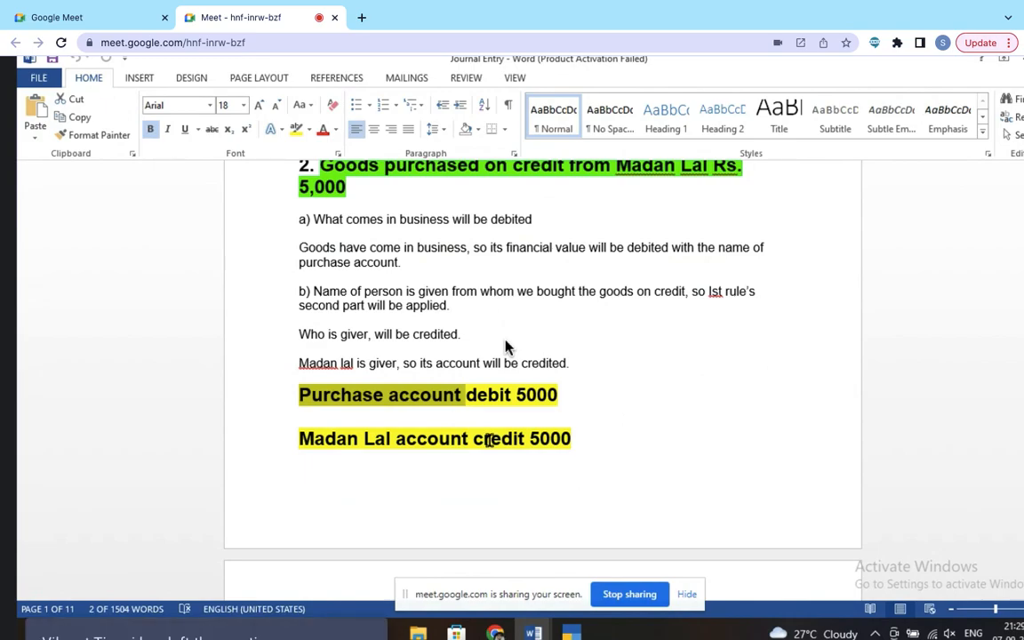
{"action": "left_click_drag", "start_coordinate": [300, 439], "coordinate": [387, 442]}
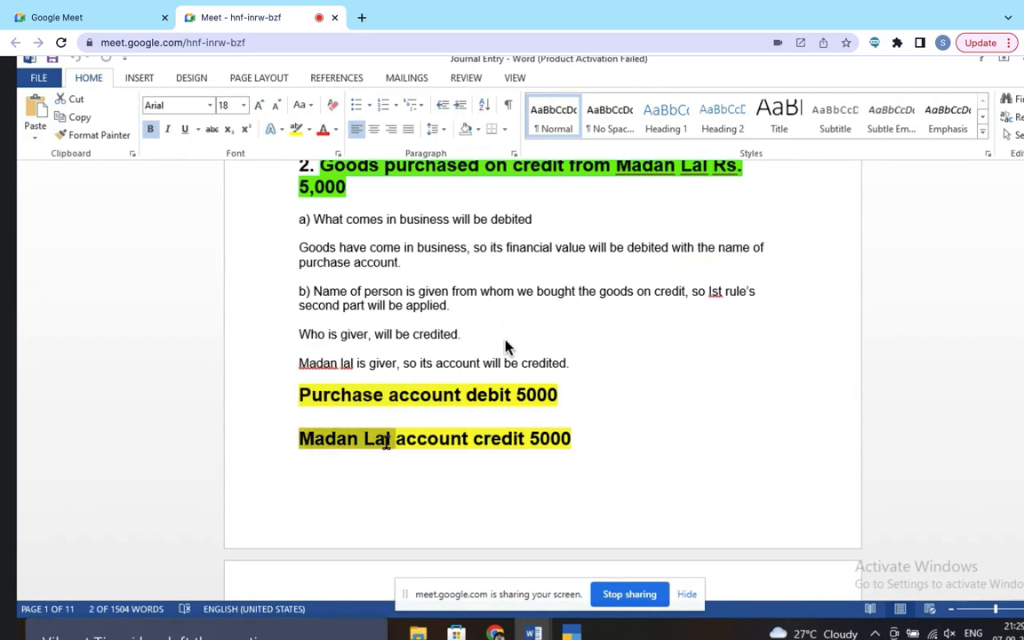
{"action": "left_click", "coordinate": [386, 442]}
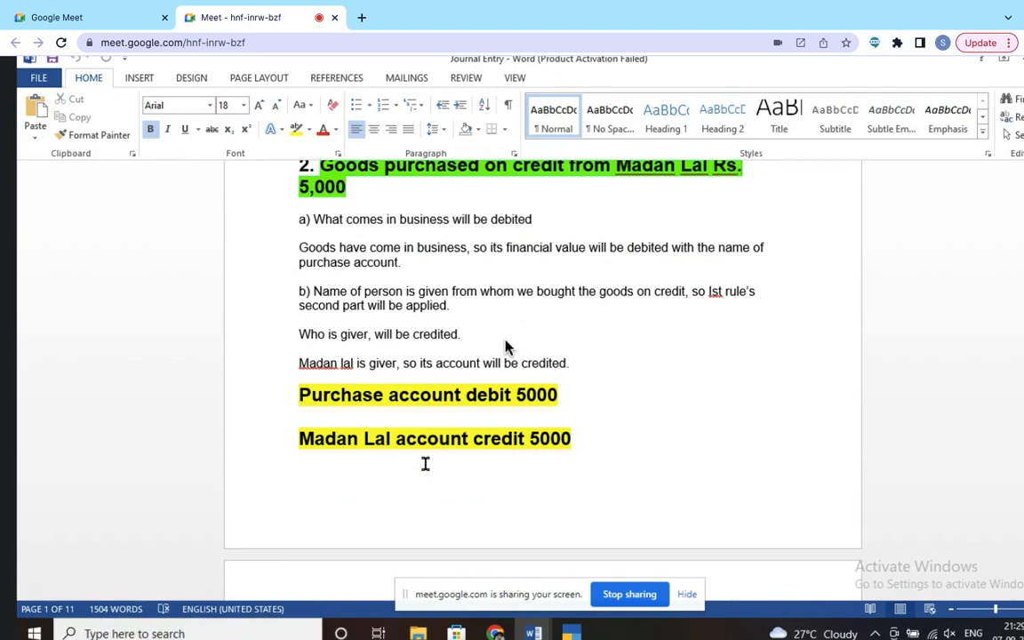
Step: Enter the supplier's account name in the new ledger, checking it against the Journal Entry notes
{"action": "key", "text": "alt+Tab"}
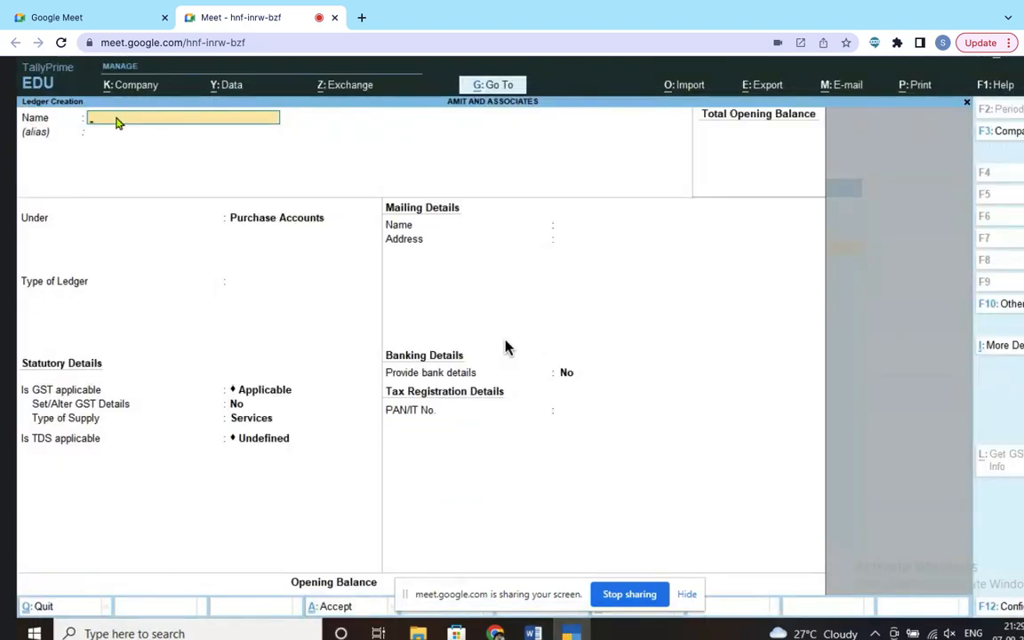
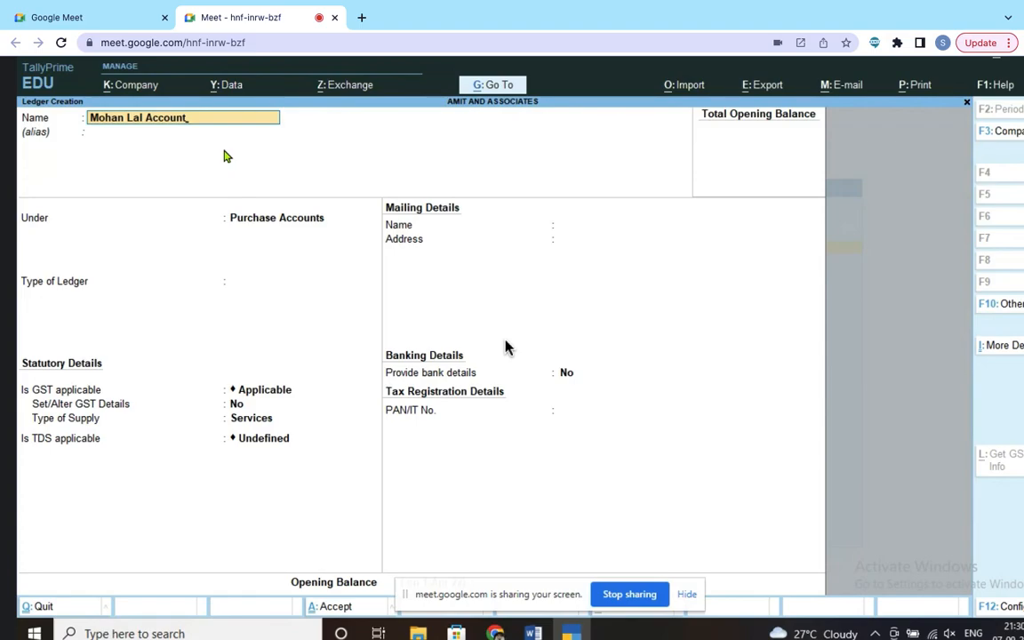
{"action": "mouse_move", "coordinate": [533, 633]}
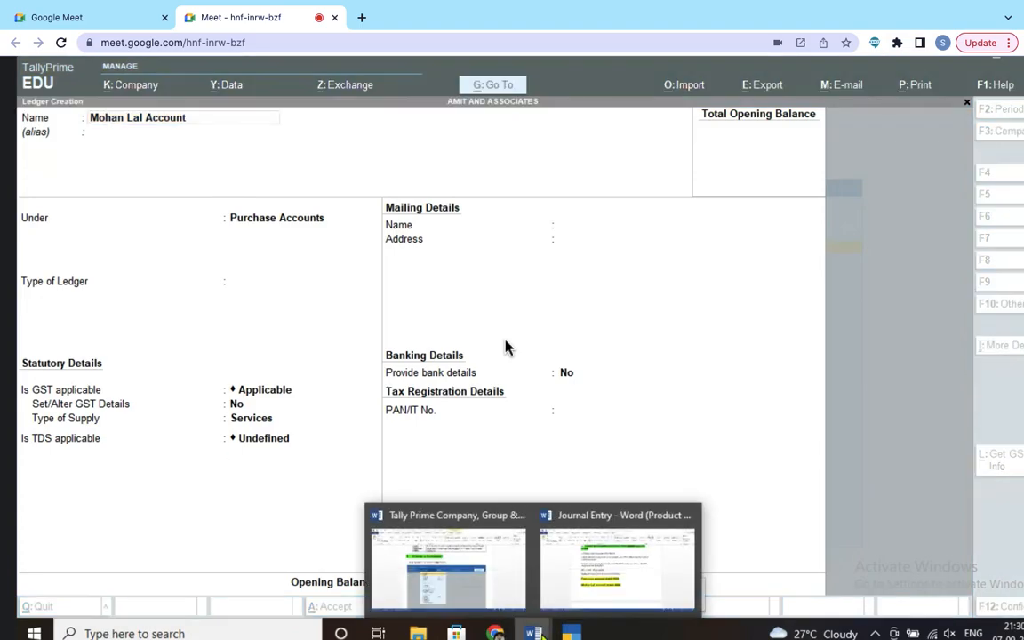
{"action": "left_click", "coordinate": [535, 531]}
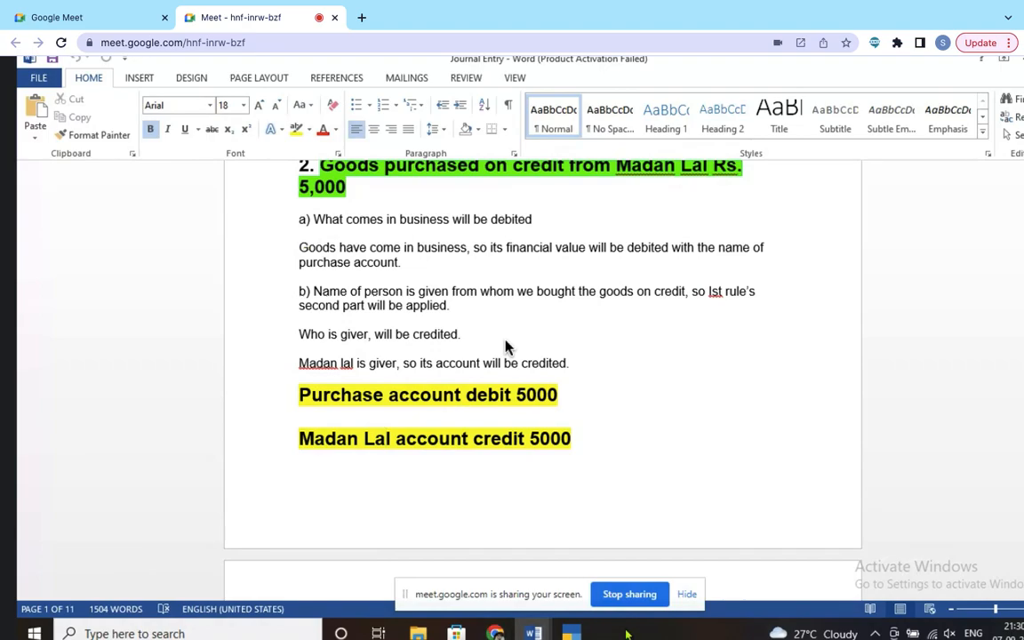
{"action": "left_click", "coordinate": [573, 630]}
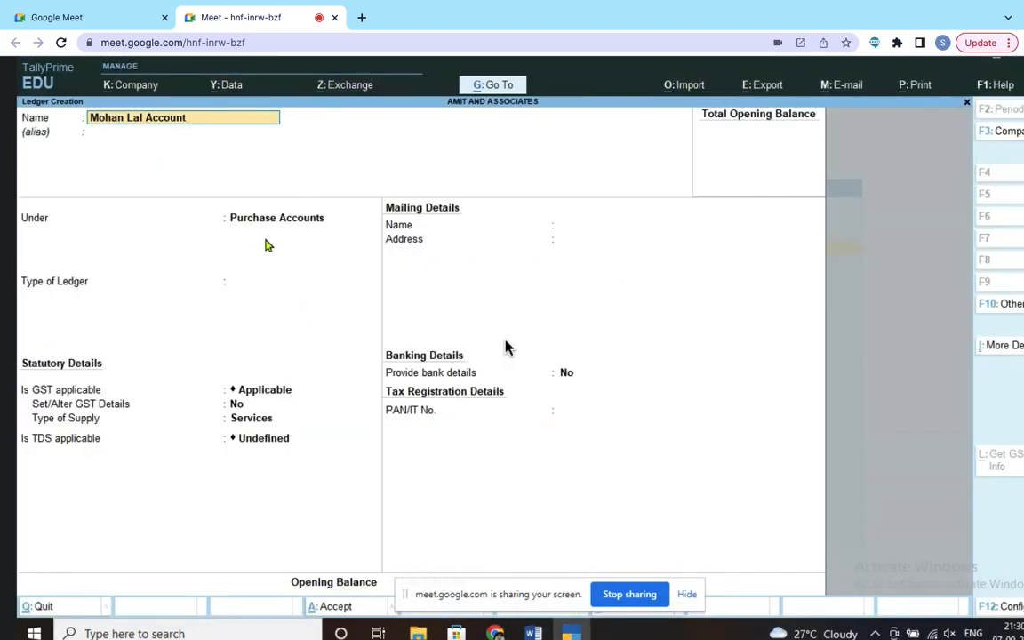
Step: Place the supplier's ledger under Sundry Creditors and accept it through the remaining fields
{"action": "key", "text": "Return"}
{"action": "key", "text": "Return"}
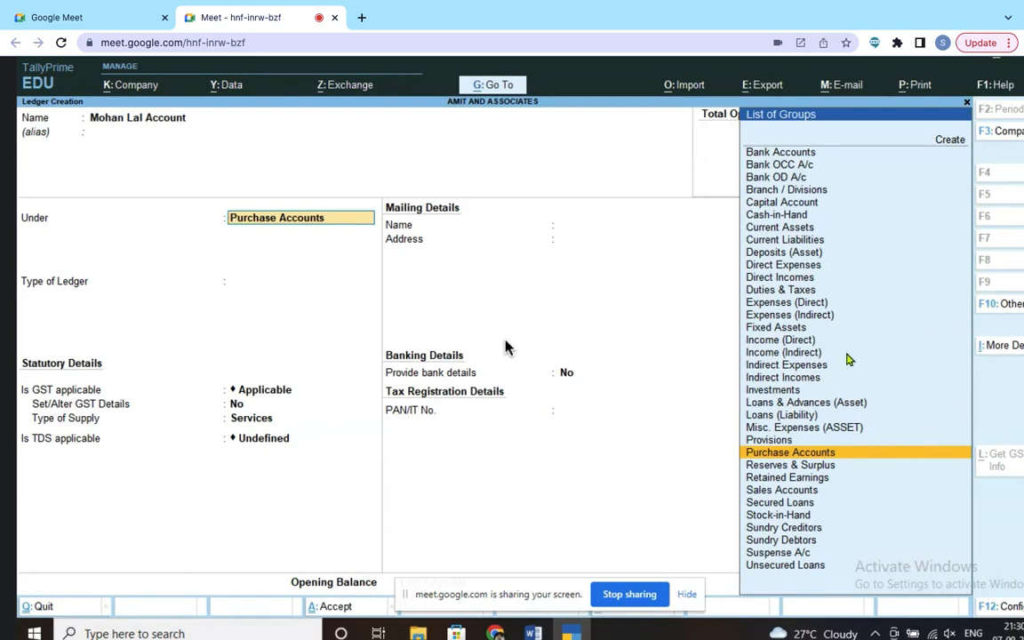
{"action": "type", "text": "S"}
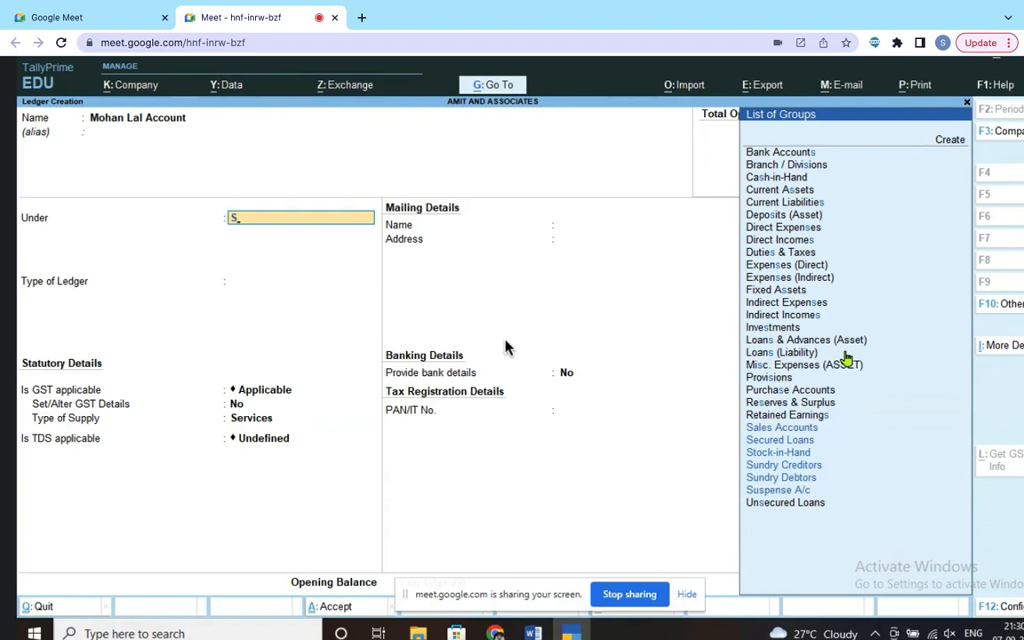
{"action": "type", "text": "un"}
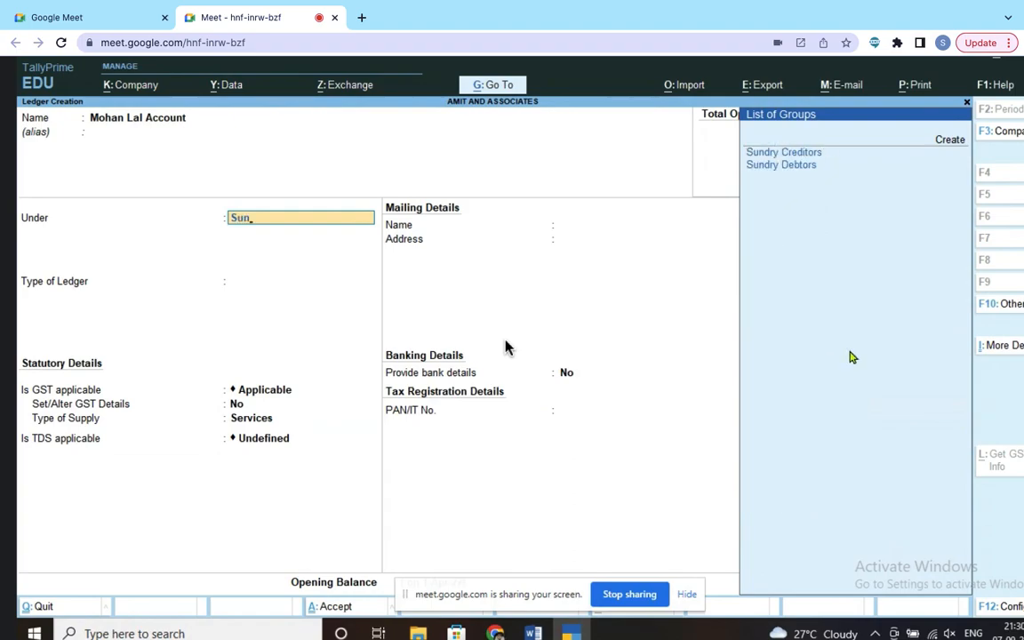
{"action": "left_click", "coordinate": [805, 157]}
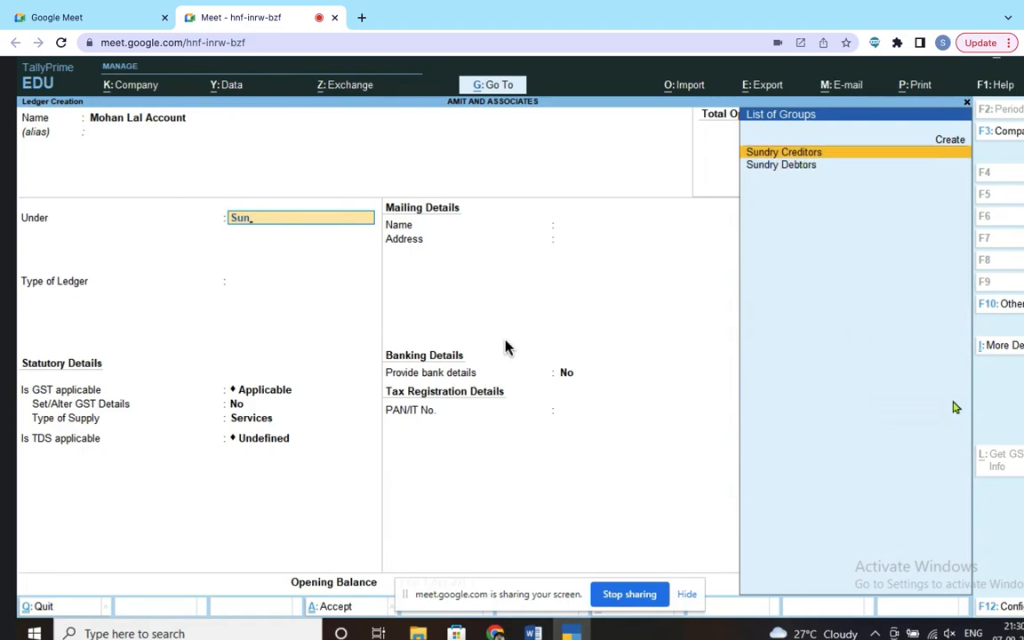
{"action": "key", "text": "Return"}
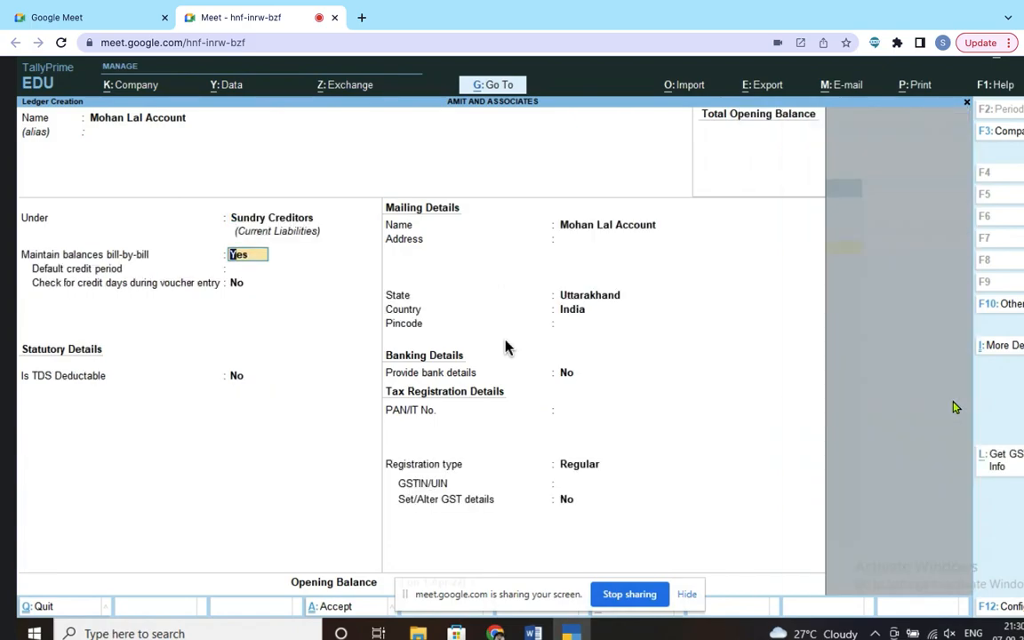
{"action": "key", "text": "Return"}
{"action": "key", "text": "Return"}
{"action": "key", "text": "Return"}
{"action": "key", "text": "Return"}
{"action": "key", "text": "Return"}
{"action": "key", "text": "Return"}
{"action": "key", "text": "Return"}
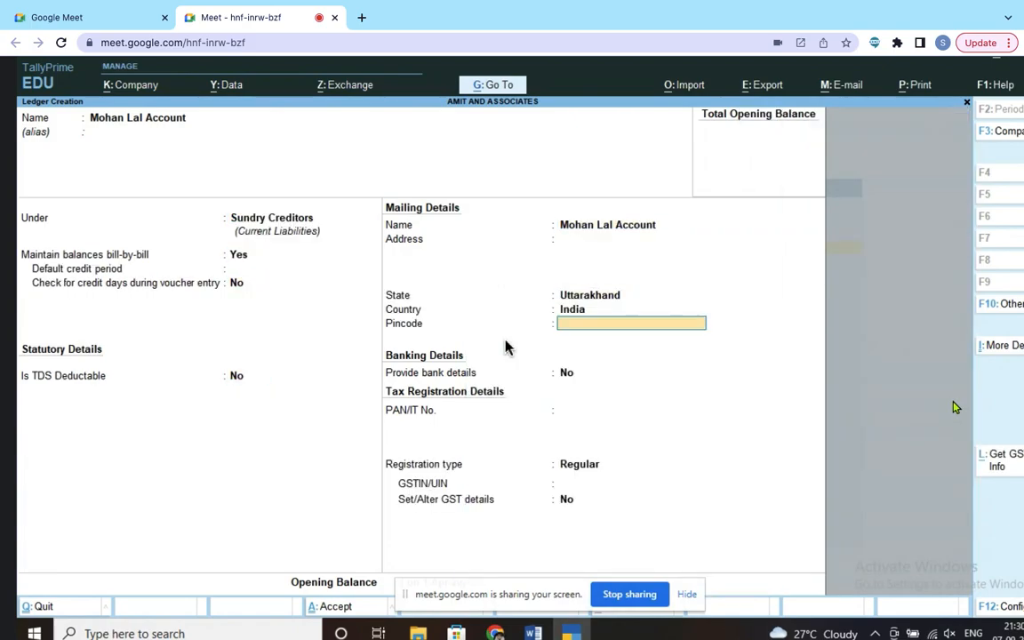
{"action": "key", "text": "Return"}
{"action": "key", "text": "Return"}
{"action": "key", "text": "Return"}
{"action": "key", "text": "Return"}
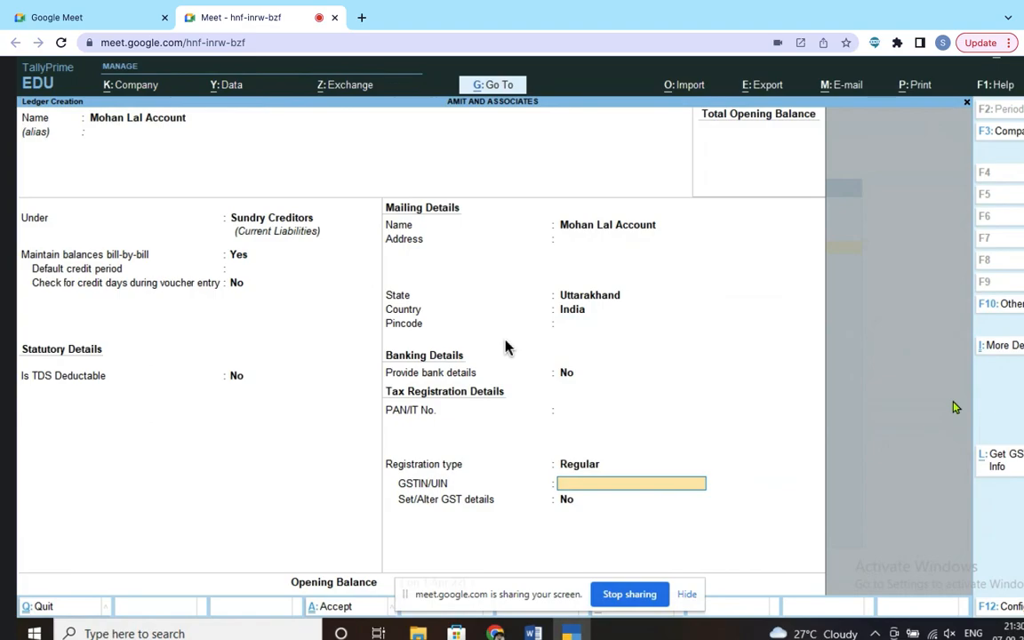
{"action": "key", "text": "Return"}
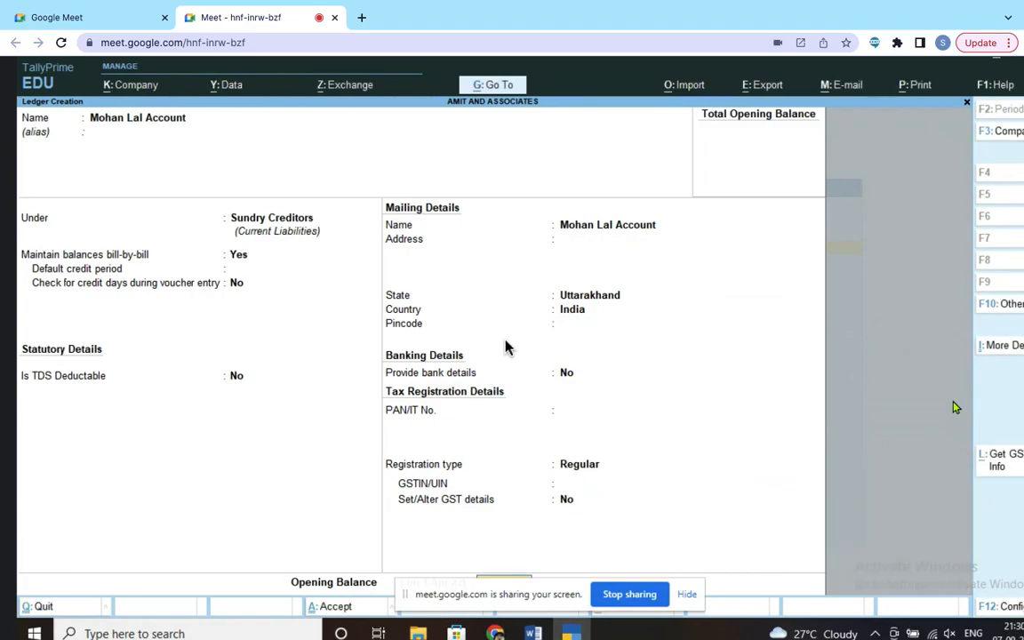
{"action": "key", "text": "Return"}
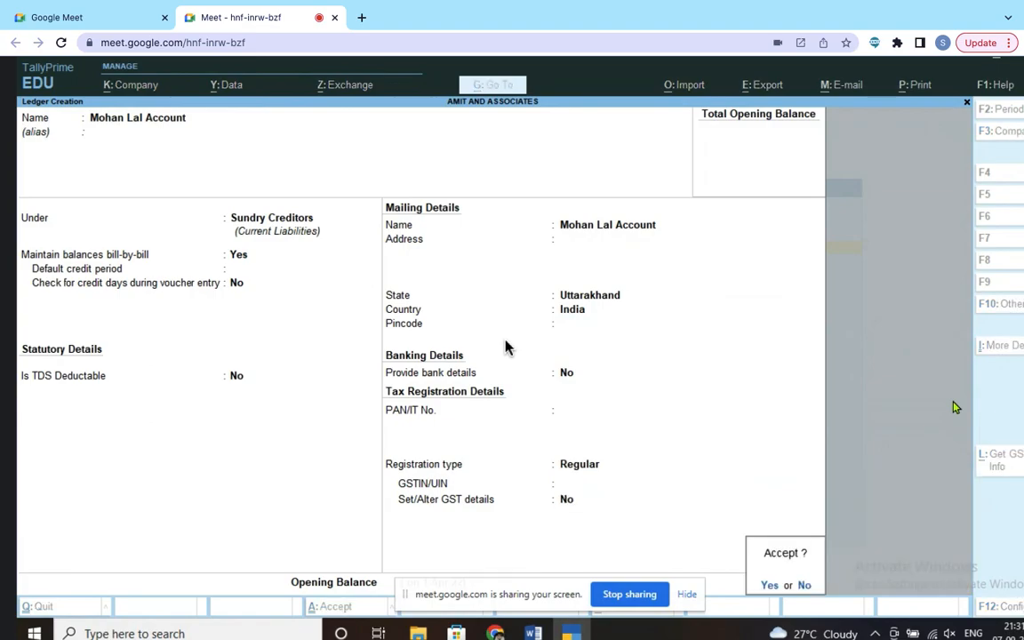
{"action": "key", "text": "Return"}
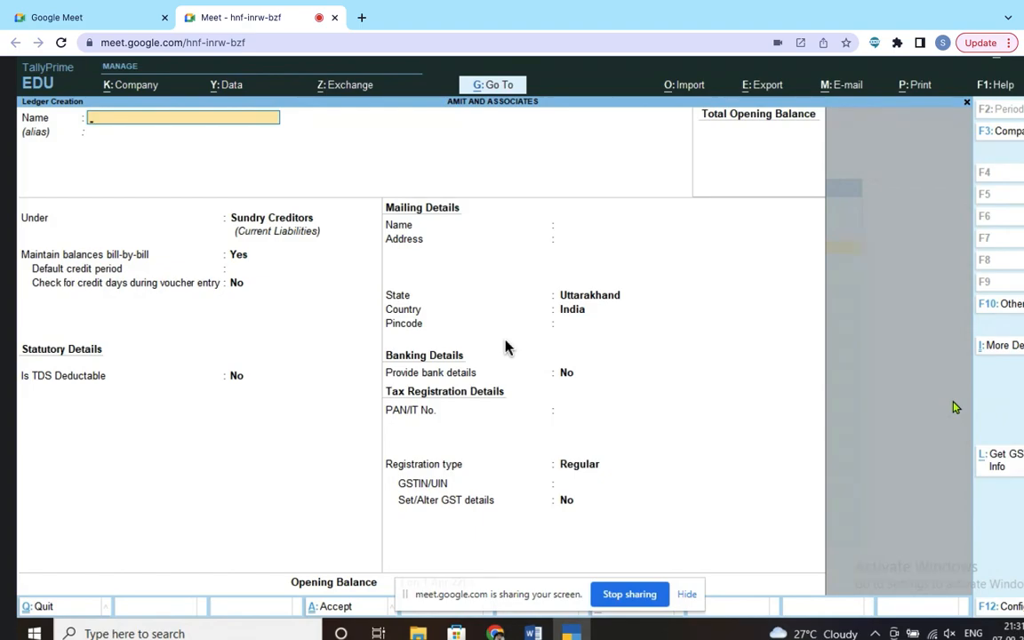
{"action": "left_click", "coordinate": [534, 631]}
{"action": "left_click", "coordinate": [594, 592]}
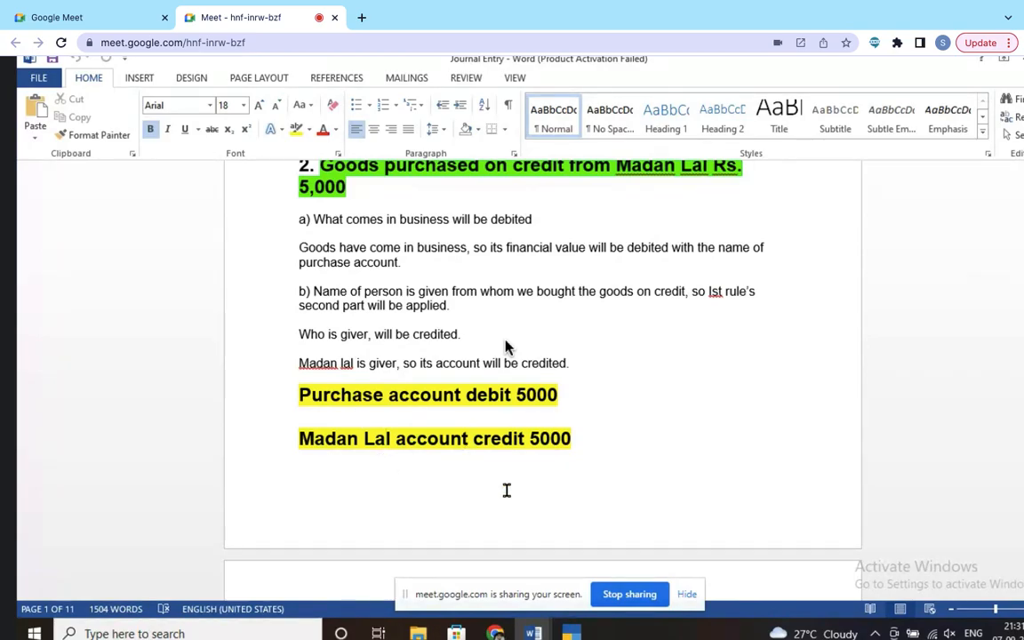
{"action": "scroll", "coordinate": [507, 489], "scroll_direction": "down", "scroll_amount": 5}
{"action": "scroll", "coordinate": [509, 487], "scroll_direction": "down", "scroll_amount": 2}
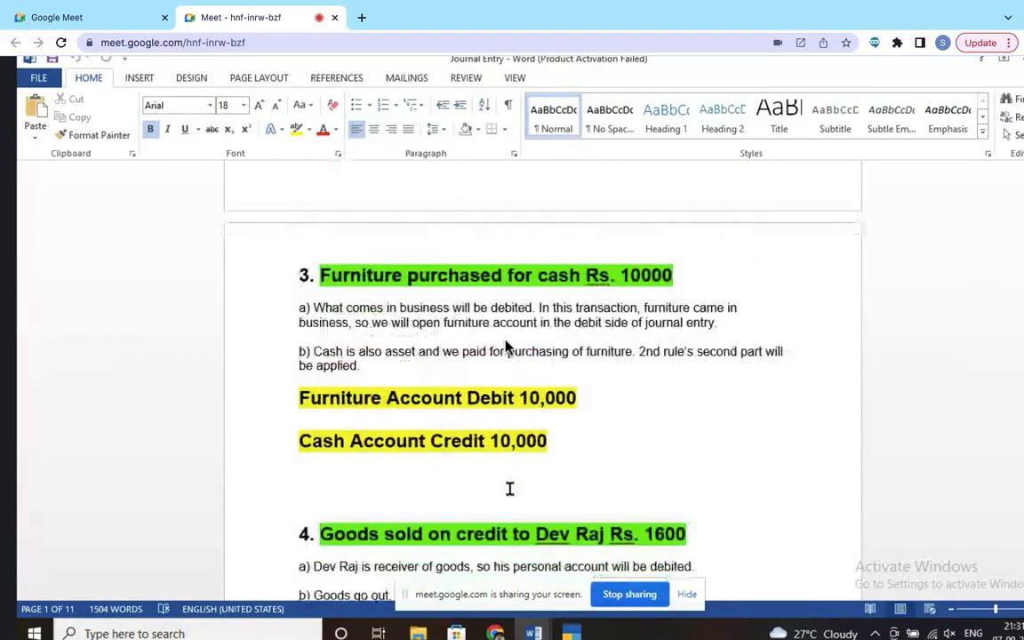
{"action": "left_click_drag", "start_coordinate": [302, 397], "coordinate": [438, 410]}
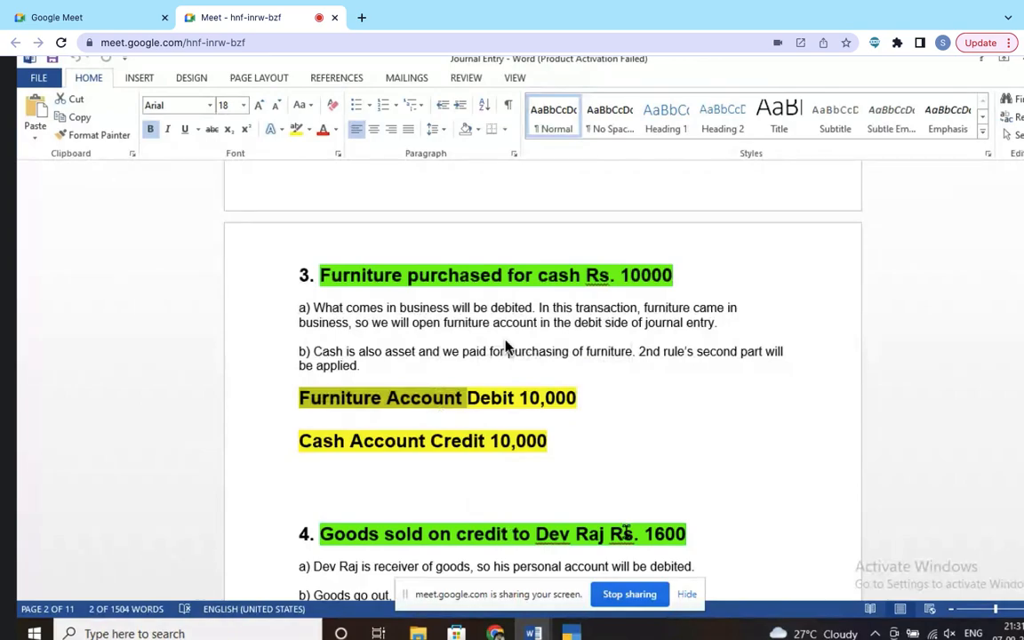
{"action": "left_click", "coordinate": [572, 632]}
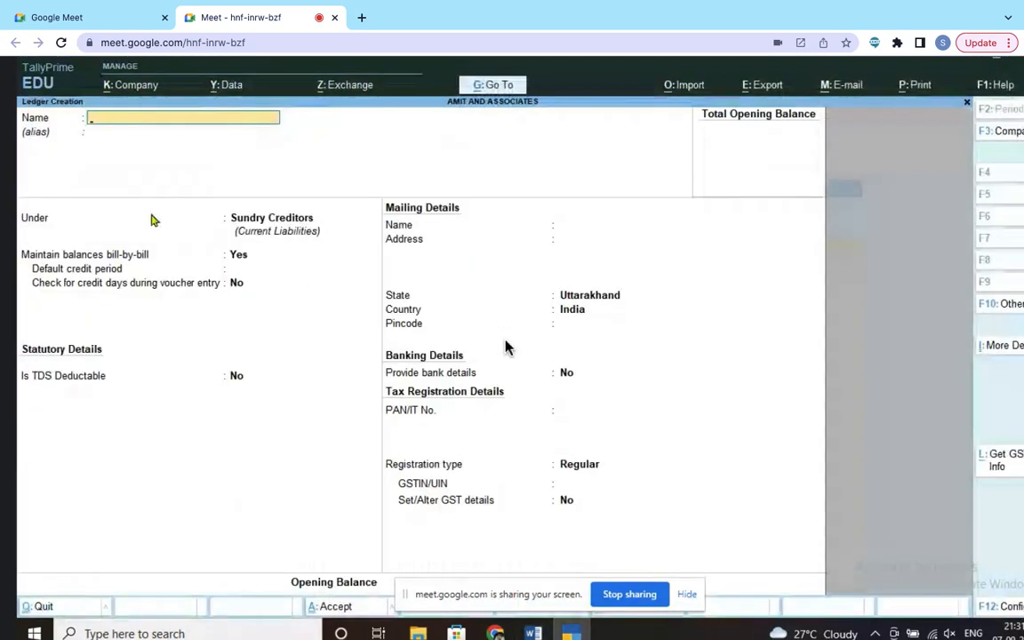
Step: Name the ledger 'Furniture account', set its group to Fixed Assets, and save it
{"action": "type", "text": "Fu"}
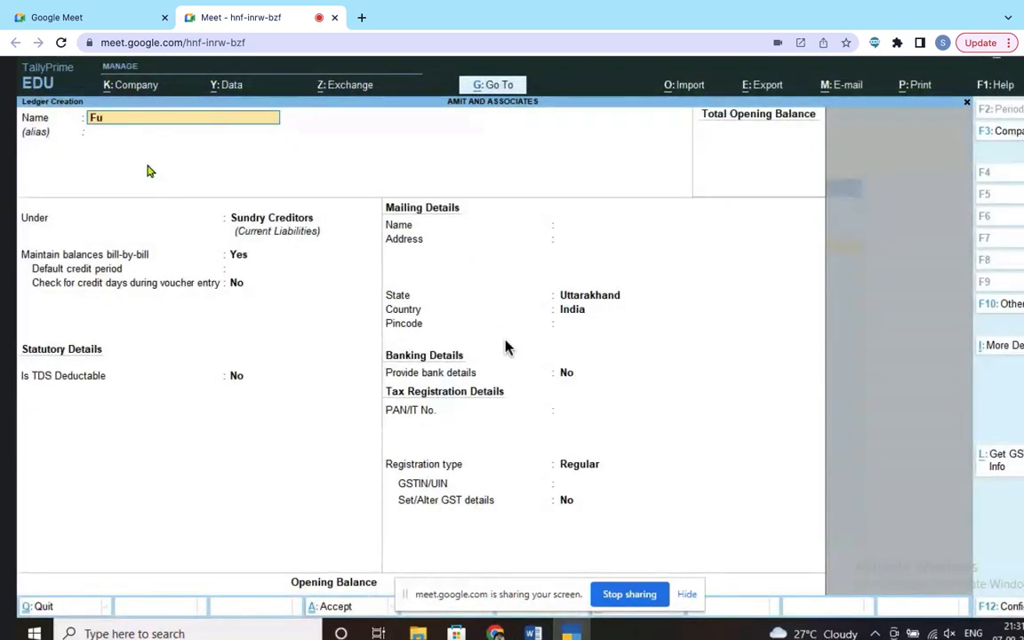
{"action": "type", "text": "rniture account"}
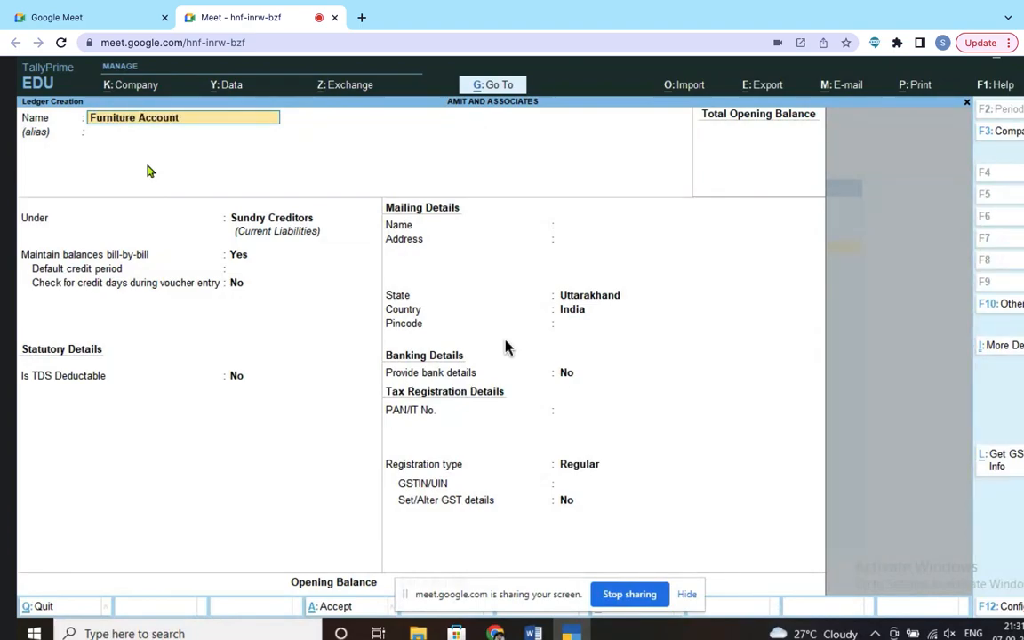
{"action": "key", "text": "Return"}
{"action": "key", "text": "Return"}
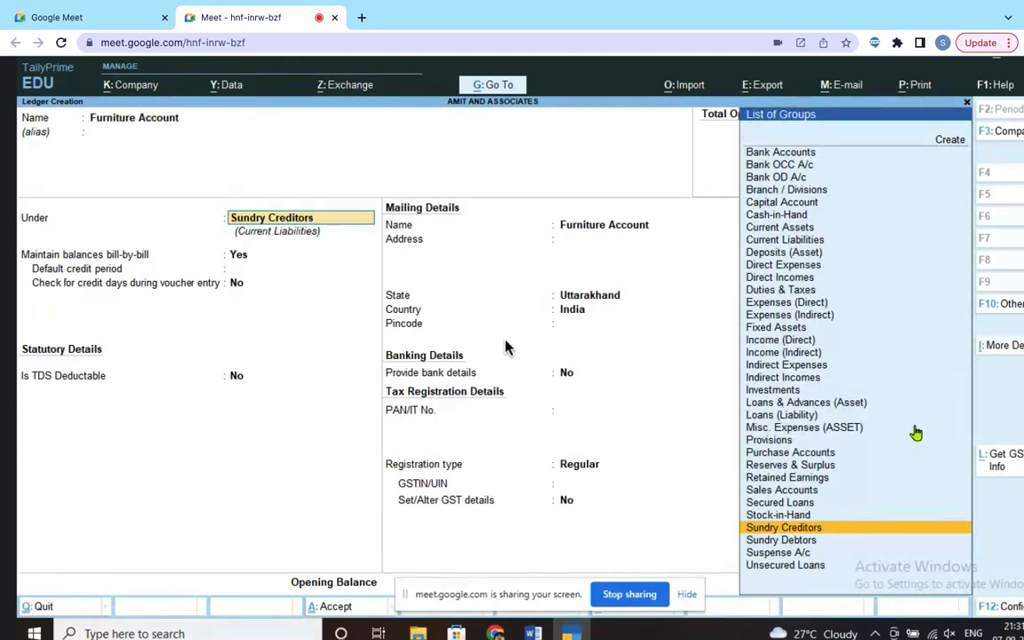
{"action": "type", "text": "F"}
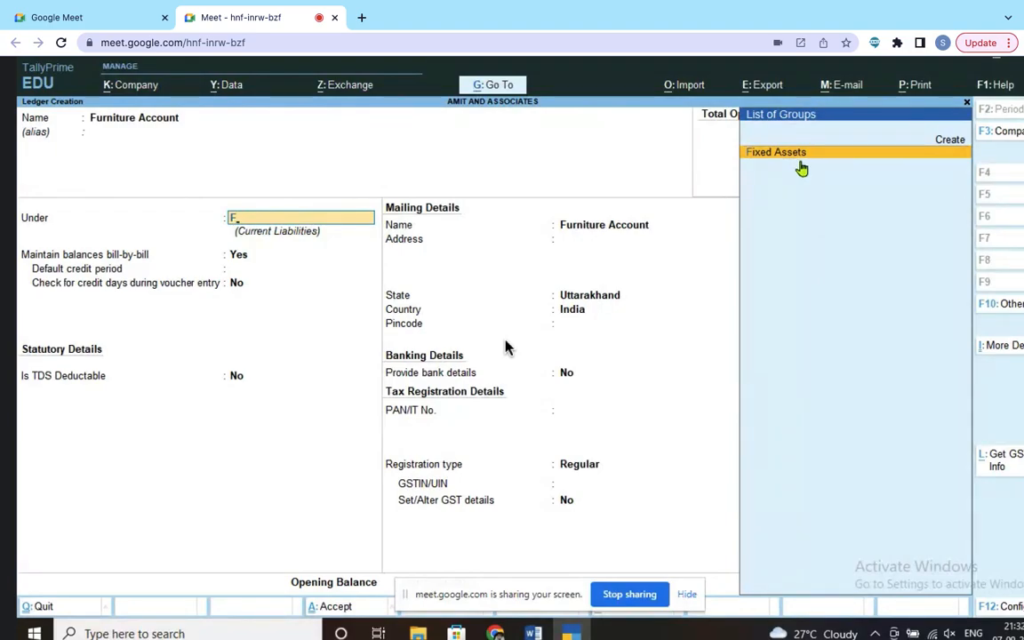
{"action": "key", "text": "Return"}
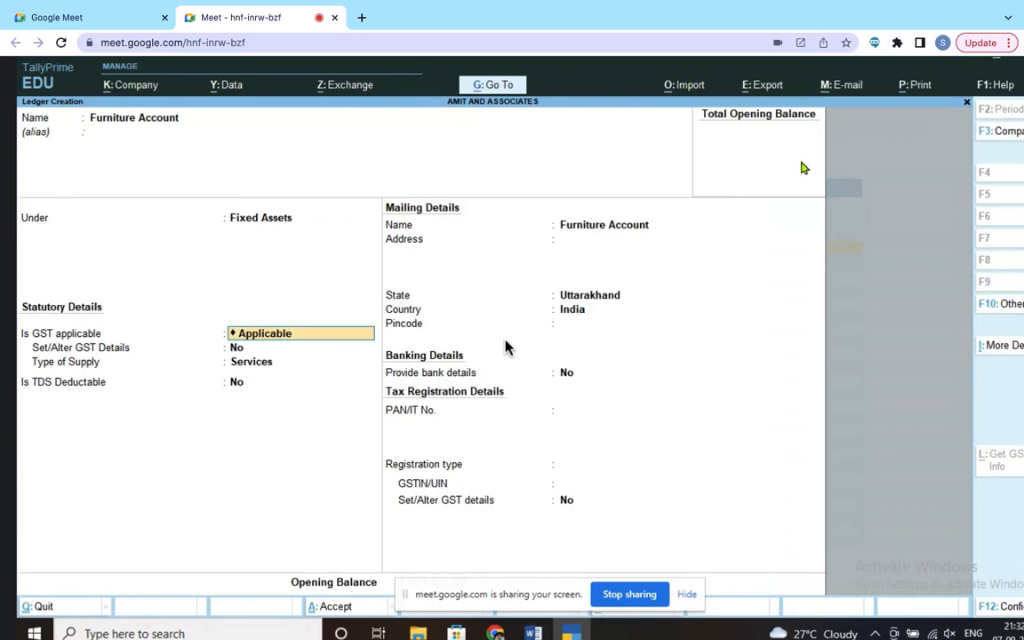
{"action": "key", "text": "Return"}
{"action": "key", "text": "Return"}
{"action": "key", "text": "Return"}
{"action": "key", "text": "Return"}
{"action": "key", "text": "Return"}
{"action": "key", "text": "Return"}
{"action": "key", "text": "Return"}
{"action": "key", "text": "Return"}
{"action": "key", "text": "Return"}
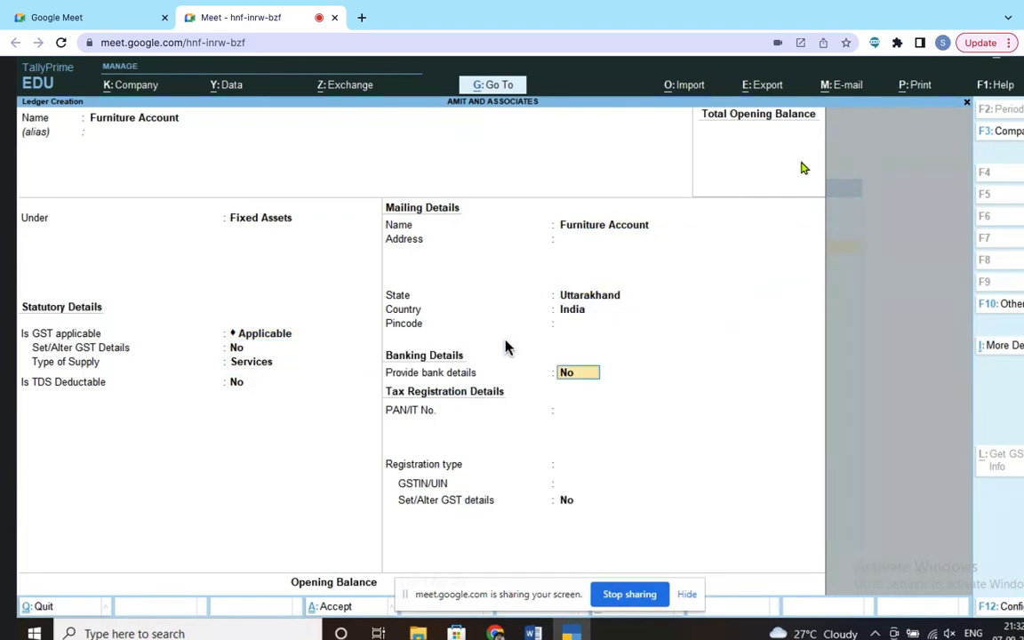
{"action": "key", "text": "Return"}
{"action": "key", "text": "Return"}
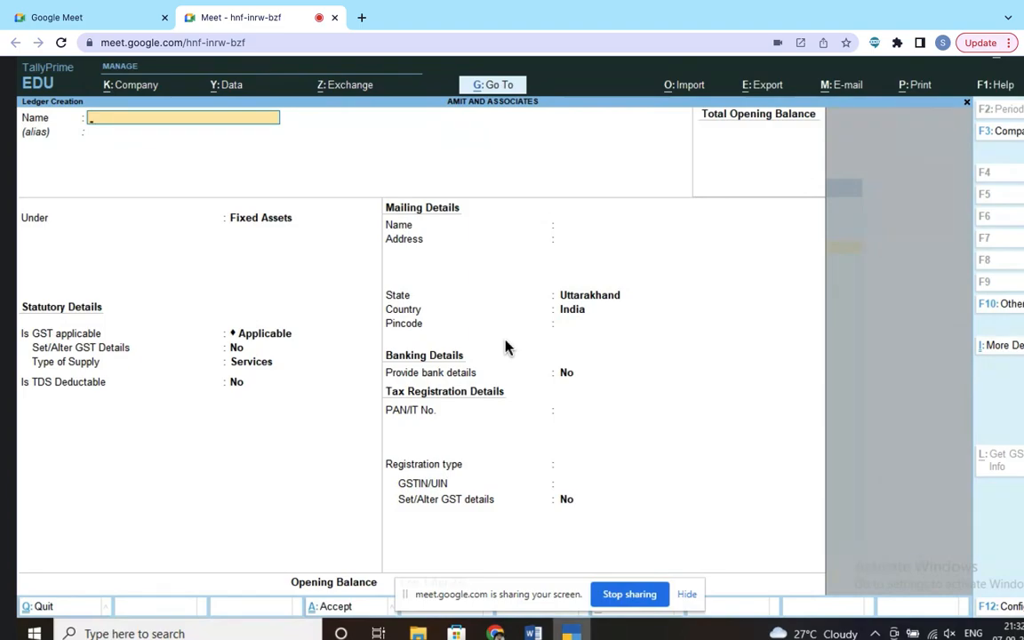
{"action": "left_click", "coordinate": [532, 633]}
{"action": "left_click", "coordinate": [600, 586]}
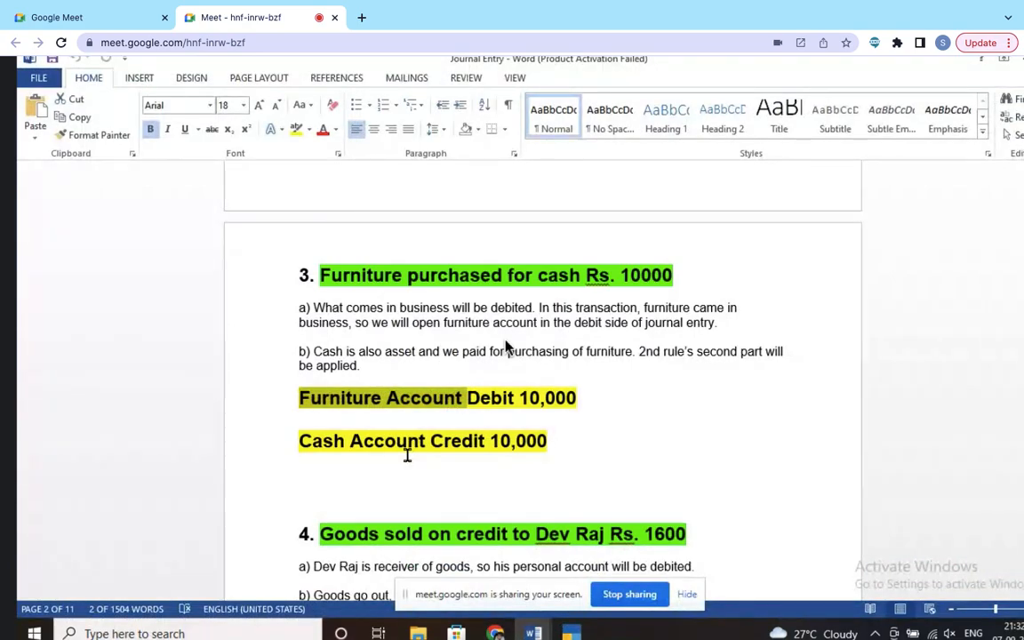
{"action": "scroll", "coordinate": [407, 455], "scroll_direction": "down", "scroll_amount": 2}
{"action": "scroll", "coordinate": [392, 404], "scroll_direction": "down", "scroll_amount": 4}
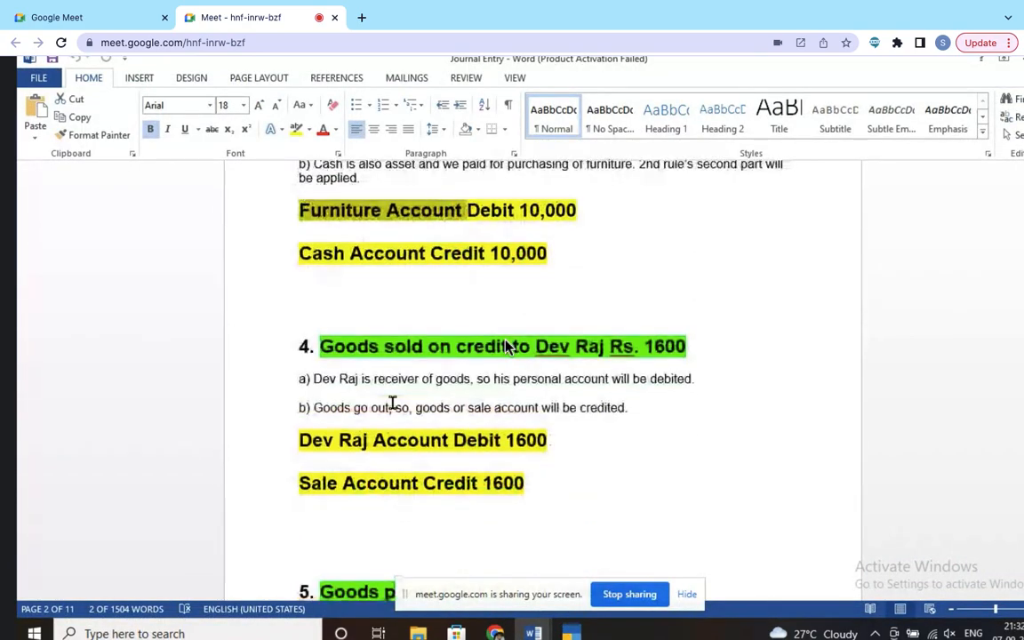
{"action": "scroll", "coordinate": [392, 404], "scroll_direction": "down", "scroll_amount": 2}
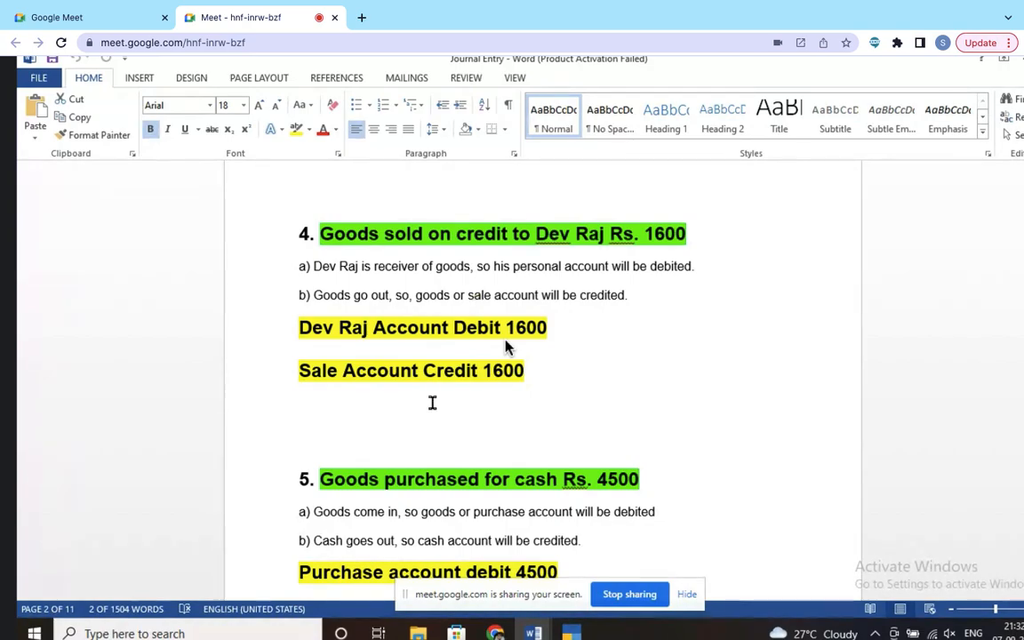
{"action": "left_click_drag", "start_coordinate": [295, 369], "coordinate": [459, 393]}
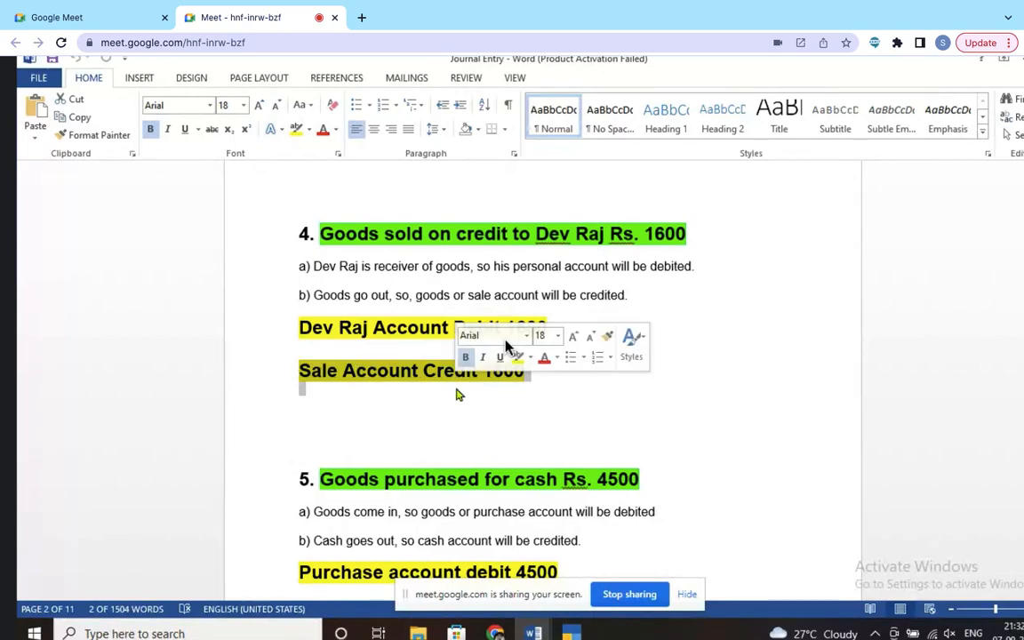
{"action": "left_click", "coordinate": [570, 633]}
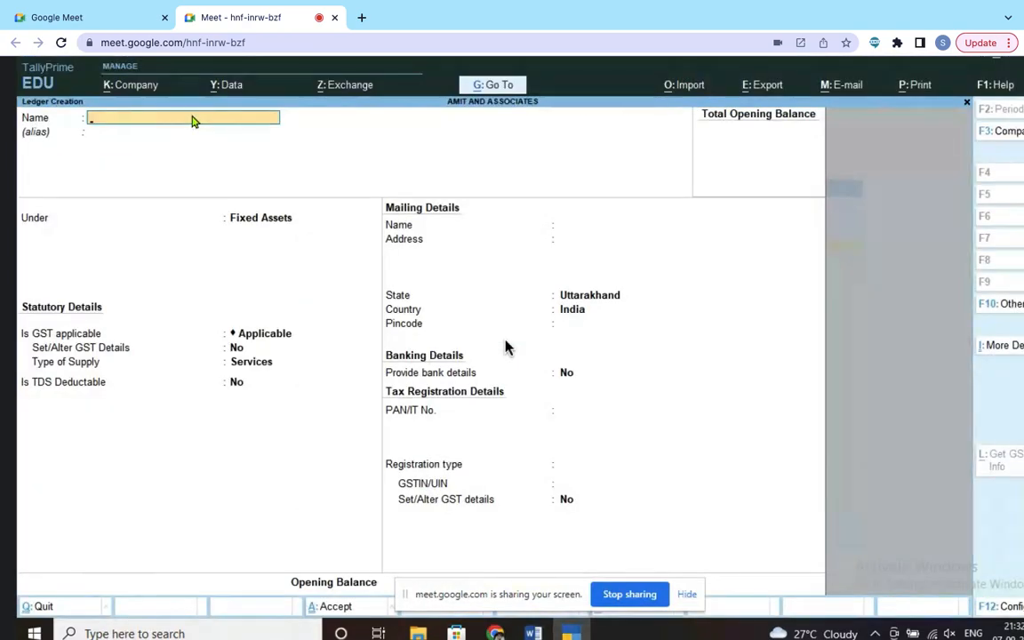
Step: Name the ledger 'Sales Account', set its group to Sales Accounts, and save it
{"action": "type", "text": "Sales Account"}
{"action": "key", "text": "Return"}
{"action": "key", "text": "Return"}
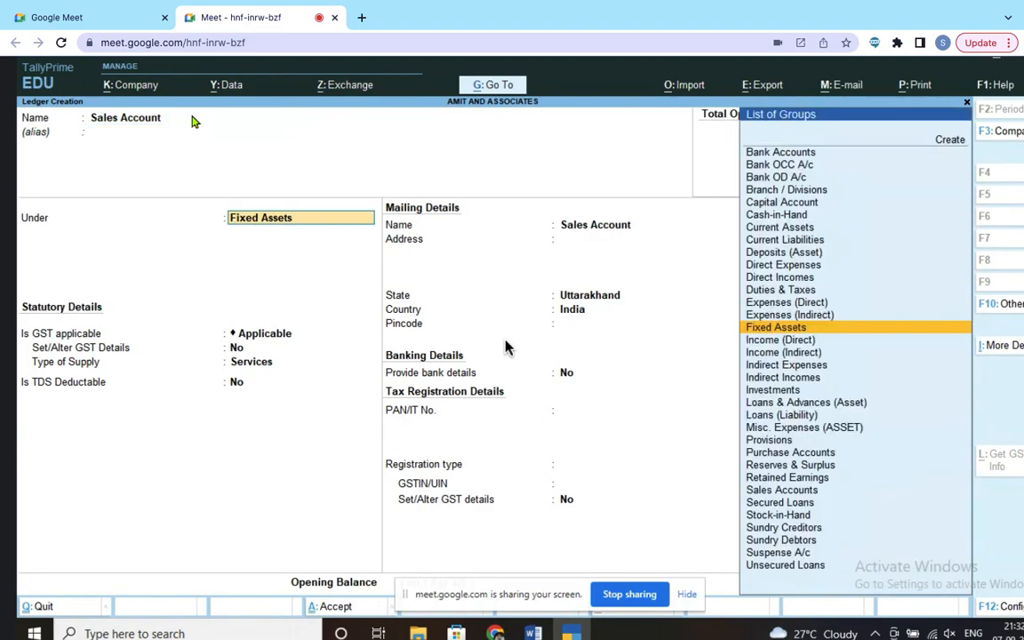
{"action": "type", "text": "S"}
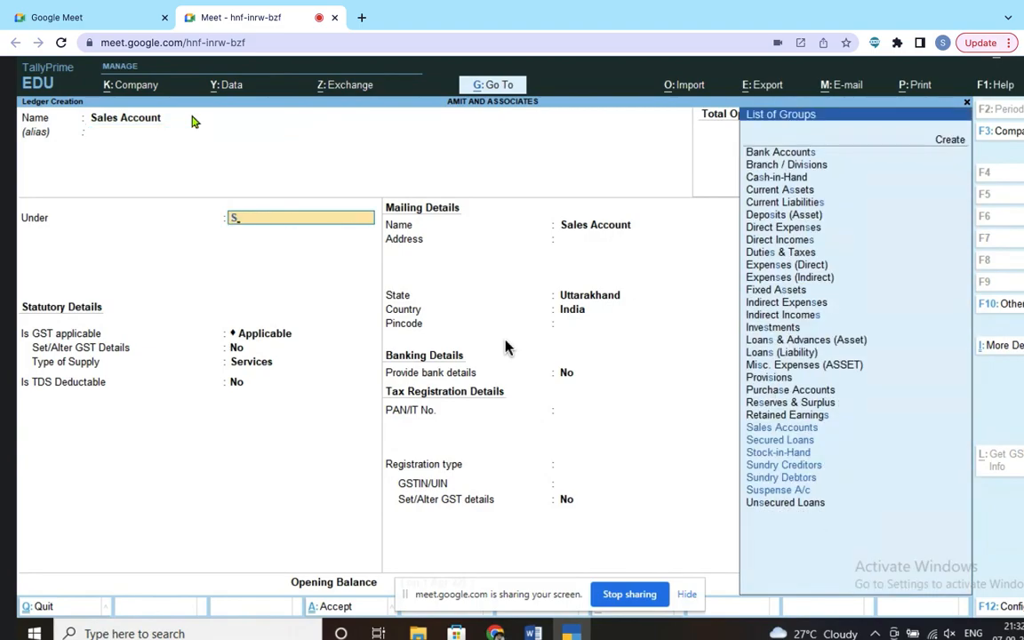
{"action": "type", "text": "a"}
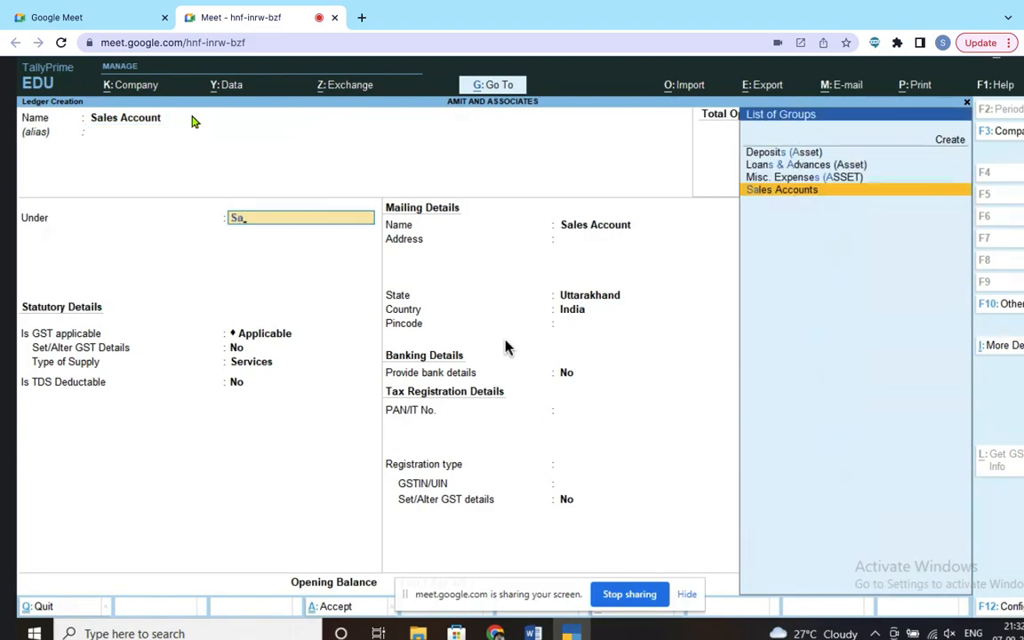
{"action": "left_click", "coordinate": [798, 191]}
{"action": "key", "text": "Return"}
{"action": "key", "text": "Return"}
{"action": "key", "text": "Return"}
{"action": "key", "text": "Return"}
{"action": "key", "text": "Return"}
{"action": "key", "text": "Return"}
{"action": "key", "text": "Return"}
{"action": "key", "text": "Return"}
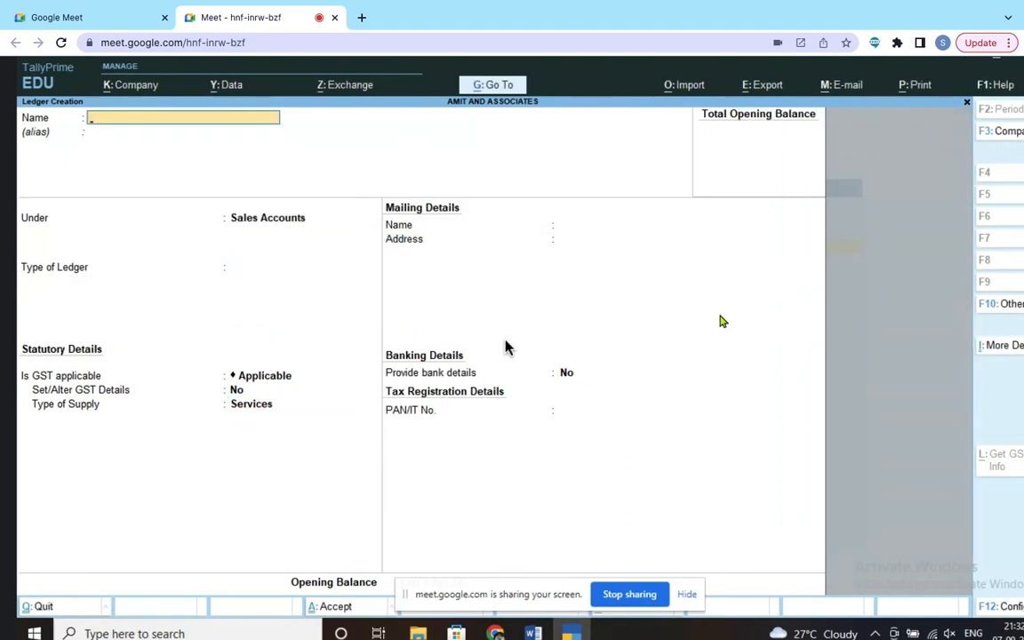
{"action": "left_click", "coordinate": [533, 633]}
Step: Select the customer's name in entry 4's 1600 debit line of the Journal Entry notes
{"action": "left_click", "coordinate": [595, 607]}
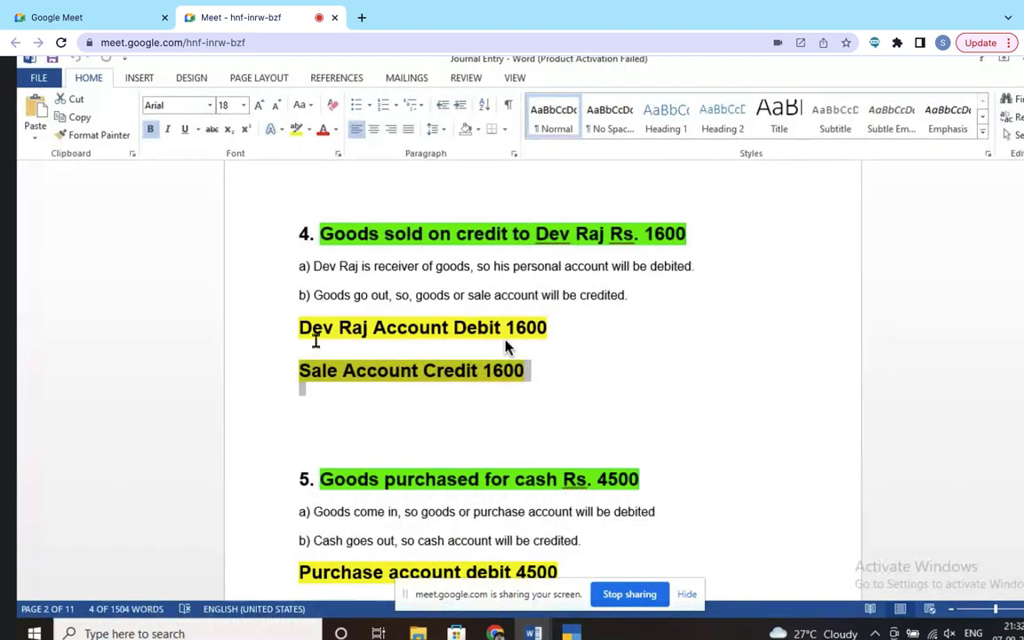
{"action": "left_click_drag", "start_coordinate": [299, 327], "coordinate": [365, 327]}
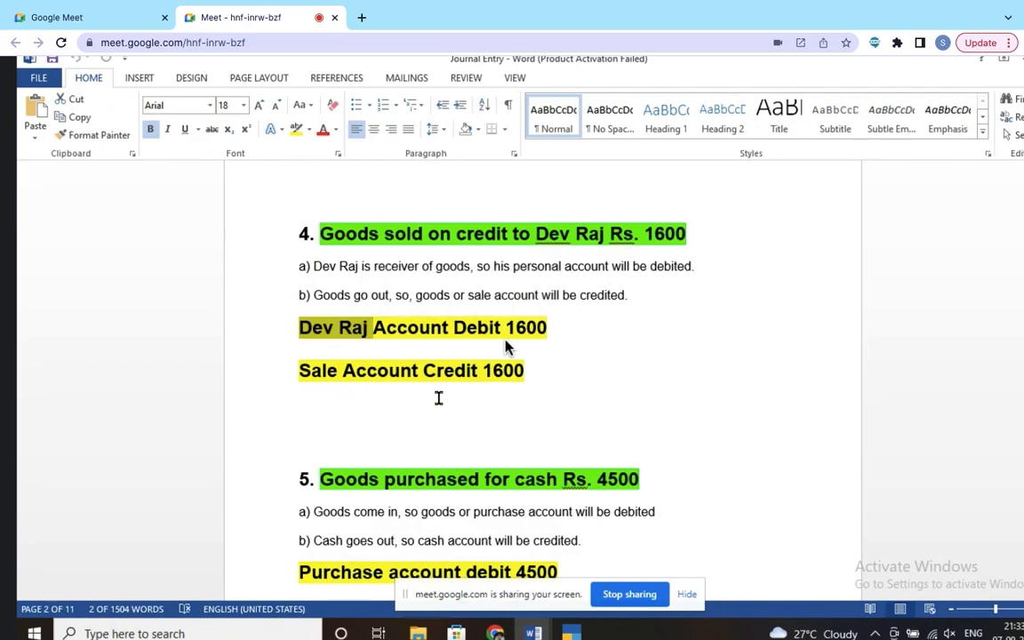
{"action": "key", "text": "alt+Tab"}
Step: Name the ledger after the customer, group it under Sundry Debtors, and save despite the missing GSTIN
{"action": "type", "text": "Devraj"}
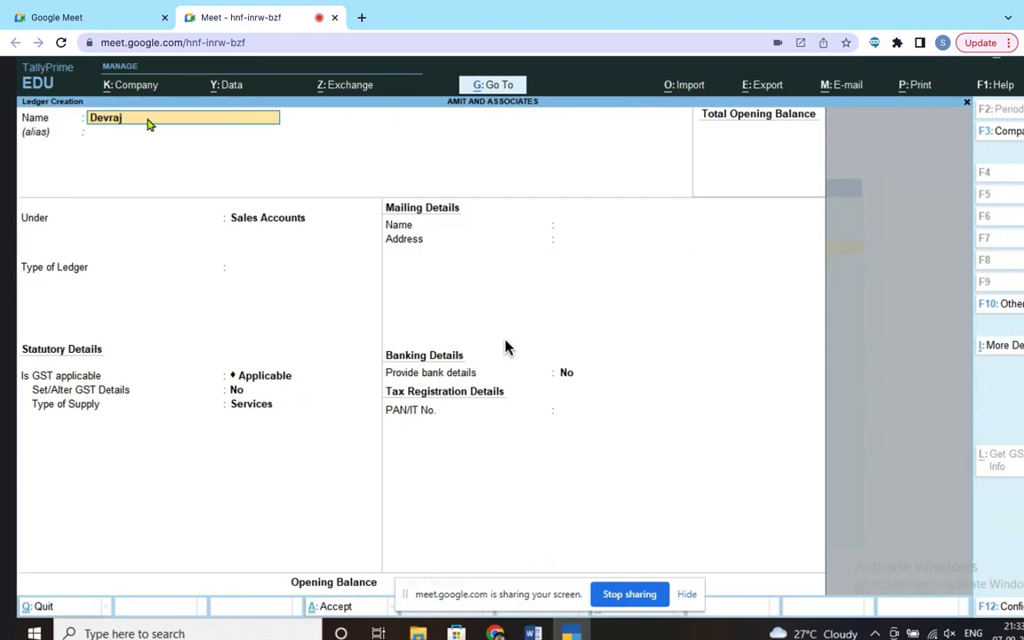
{"action": "type", "text": " Account"}
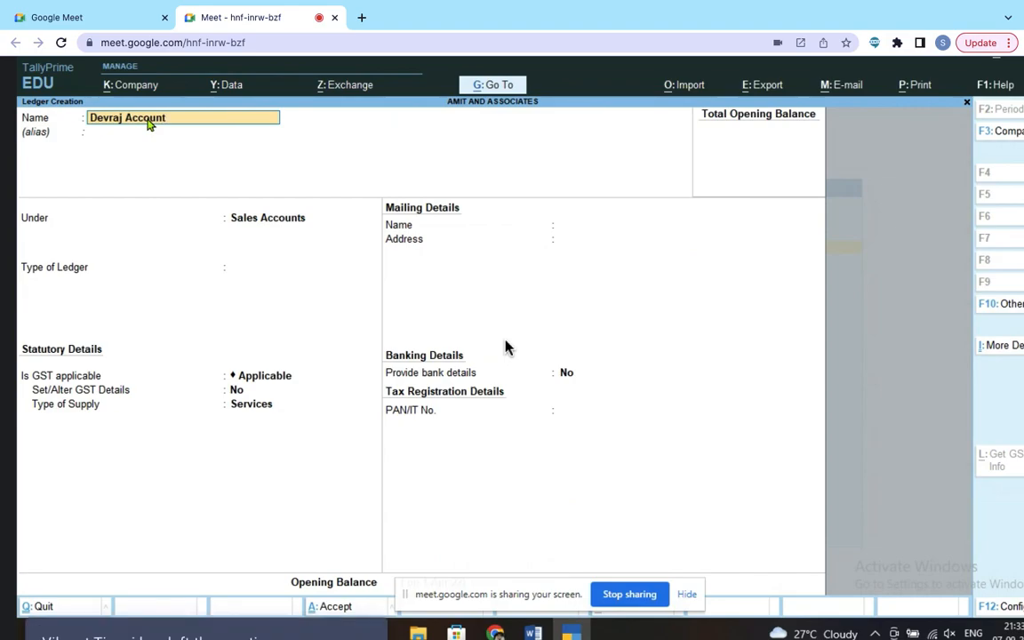
{"action": "key", "text": "Return"}
{"action": "key", "text": "Return"}
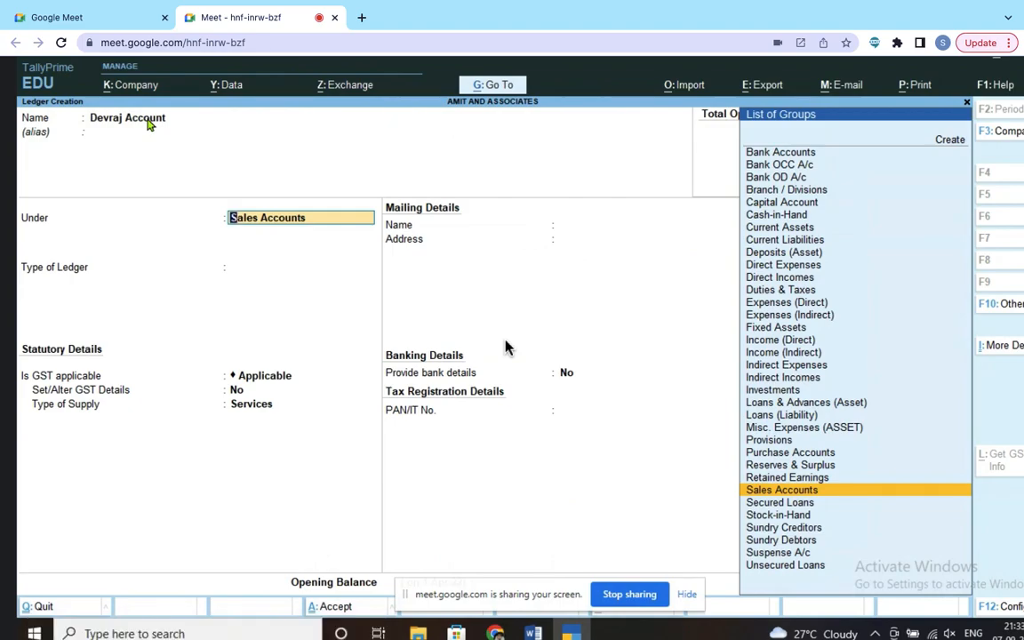
{"action": "type", "text": "Su"}
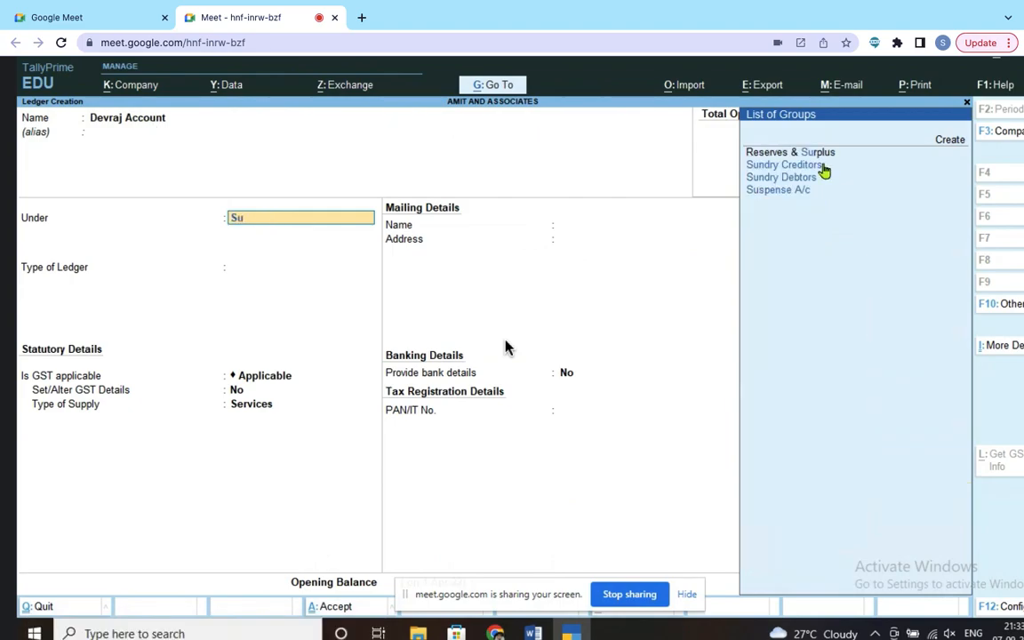
{"action": "left_click", "coordinate": [807, 177]}
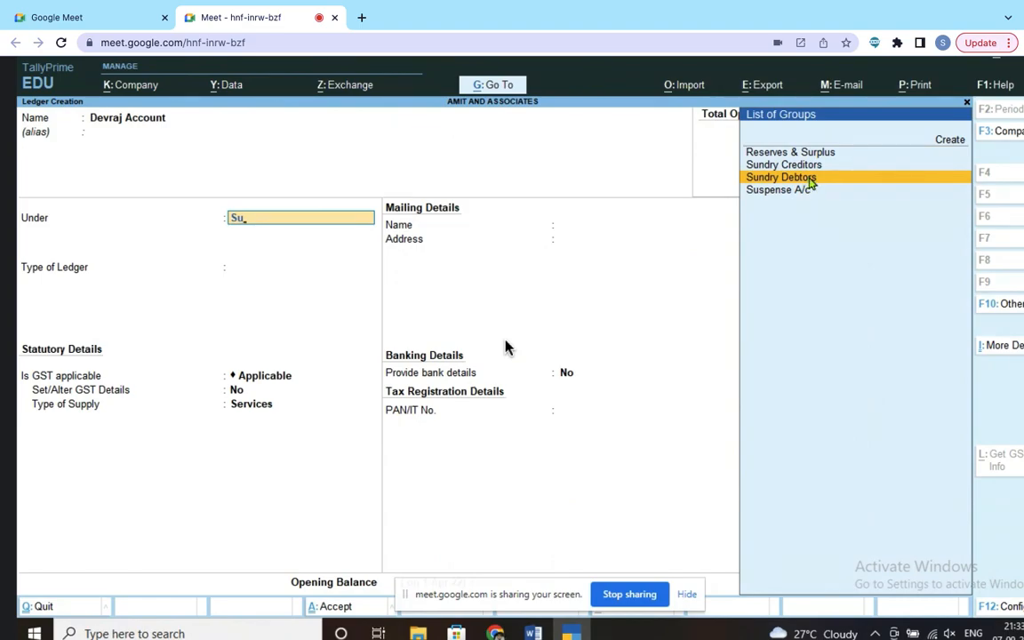
{"action": "key", "text": "Return"}
{"action": "key", "text": "Return"}
{"action": "key", "text": "Return"}
{"action": "key", "text": "Return"}
{"action": "key", "text": "Return"}
{"action": "key", "text": "Return"}
{"action": "key", "text": "Return"}
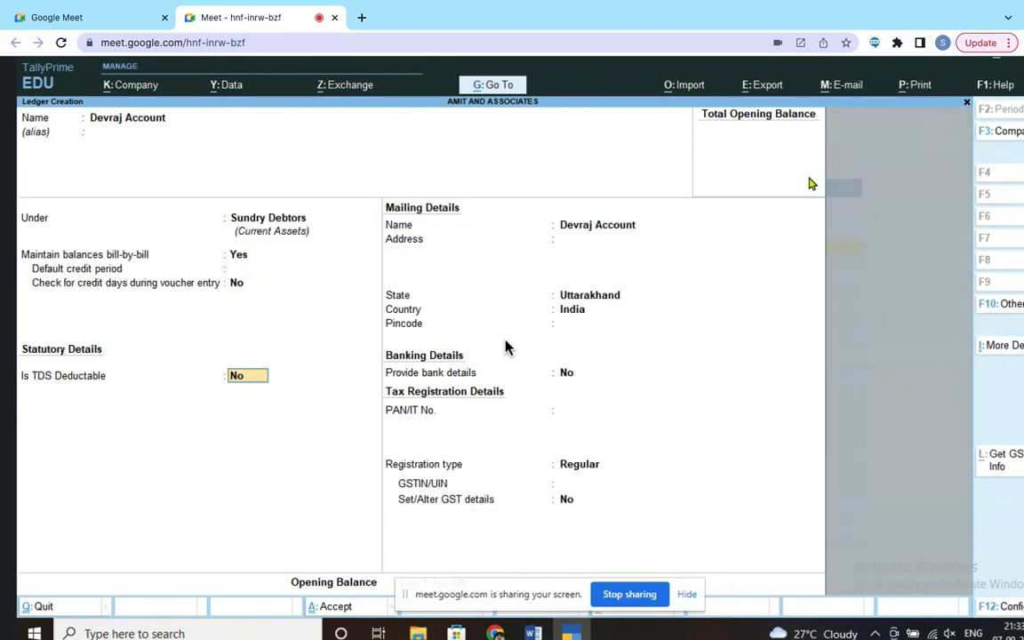
{"action": "key", "text": "Return"}
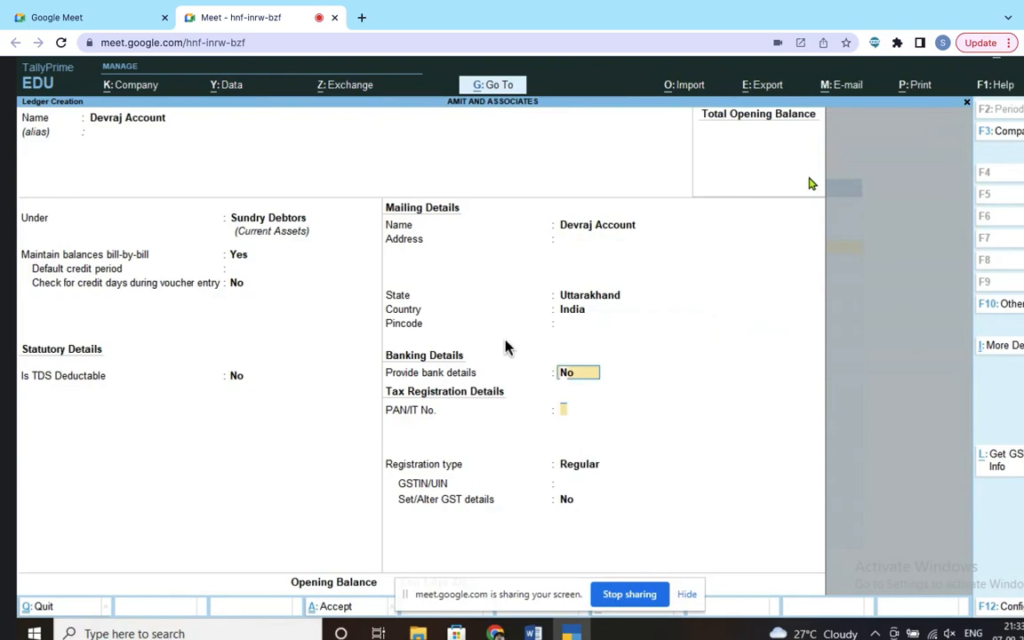
{"action": "key", "text": "Return"}
{"action": "key", "text": "Return"}
{"action": "key", "text": "Return"}
{"action": "key", "text": "Return"}
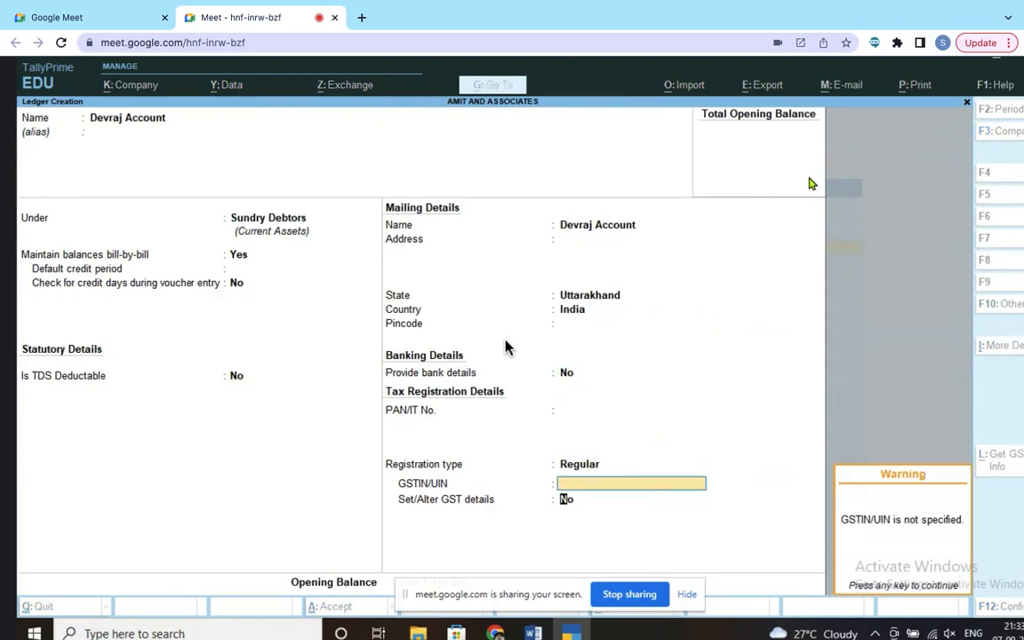
{"action": "key", "text": "Return"}
{"action": "key", "text": "Return"}
{"action": "key", "text": "Return"}
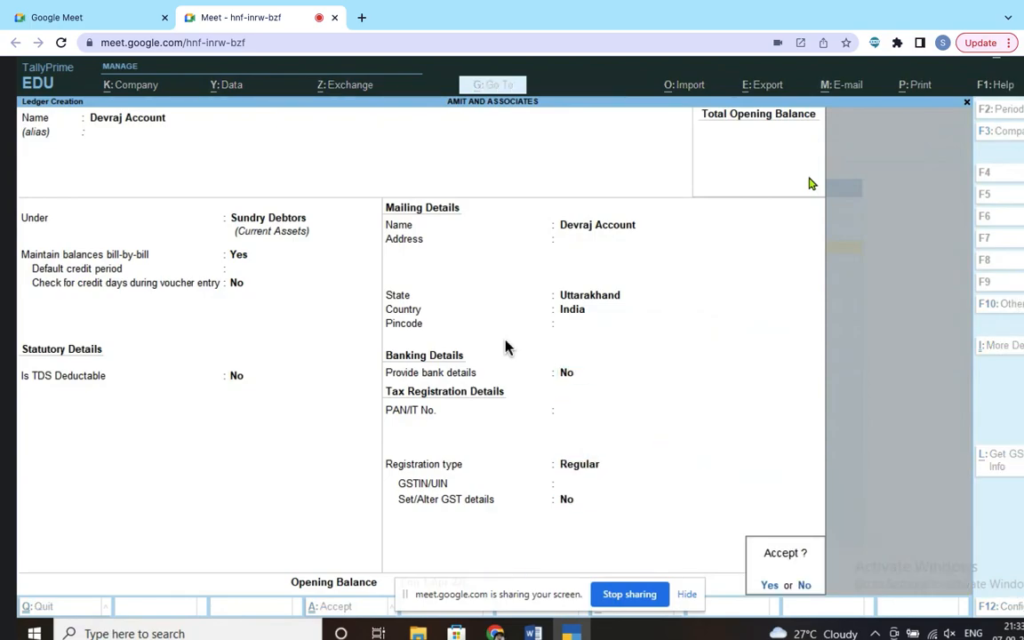
{"action": "key", "text": "Return"}
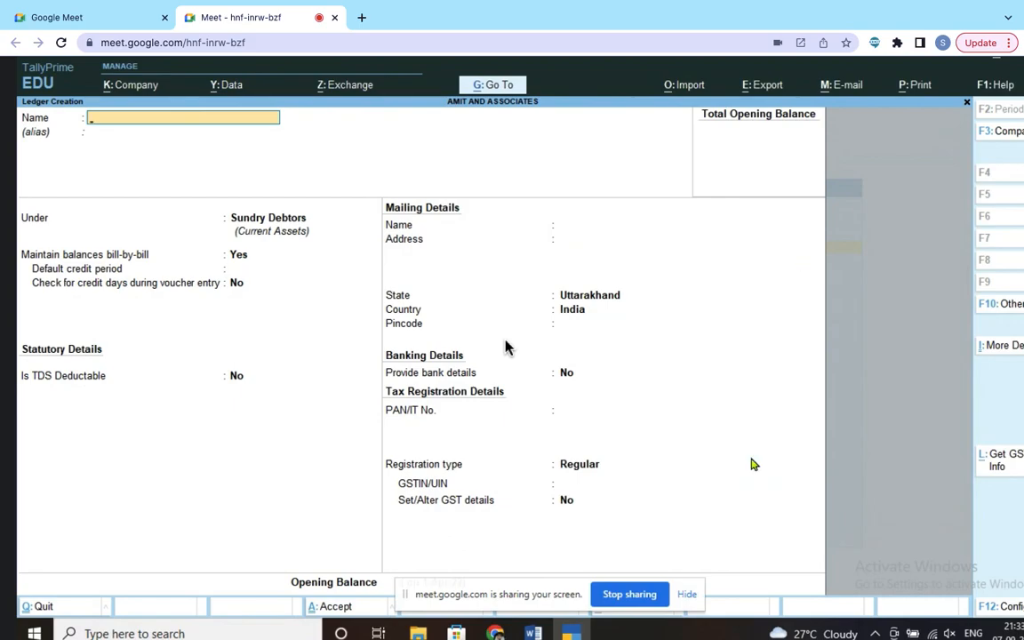
Step: Scroll the Word journal notes through entries 5–8, noting Rent Account Debit 3000, then switch back to TallyPrime
{"action": "mouse_move", "coordinate": [527, 625]}
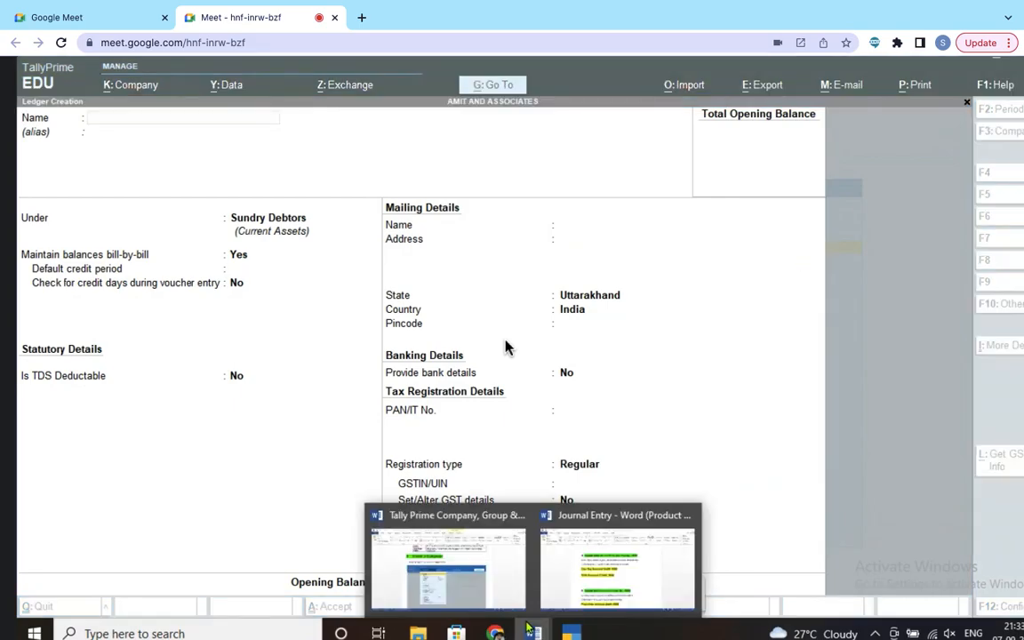
{"action": "left_click", "coordinate": [613, 560]}
{"action": "scroll", "coordinate": [506, 346], "scroll_direction": "down", "scroll_amount": 3}
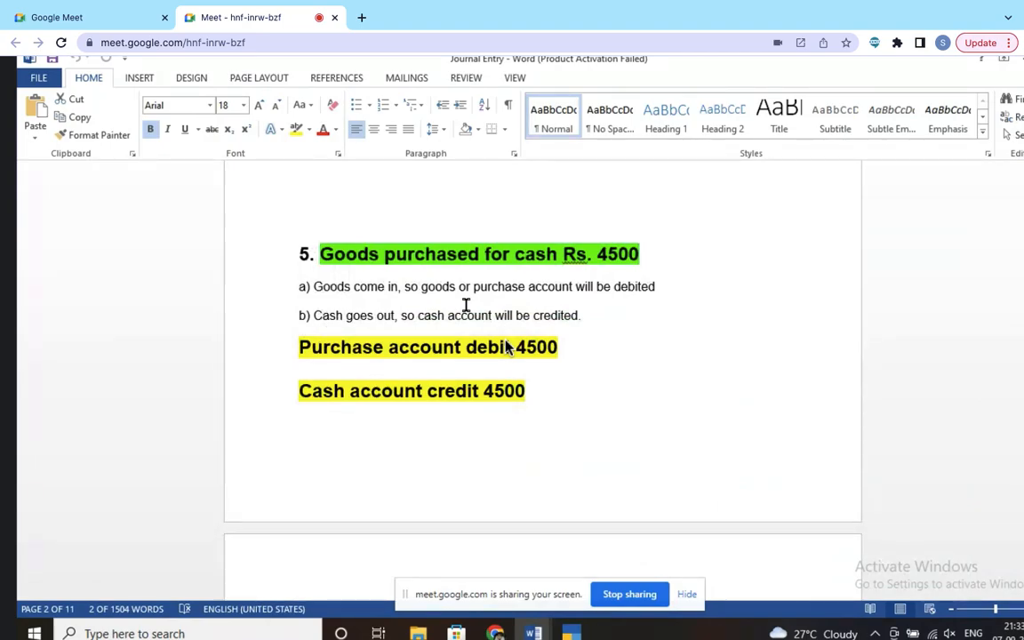
{"action": "scroll", "coordinate": [441, 424], "scroll_direction": "down", "scroll_amount": 5}
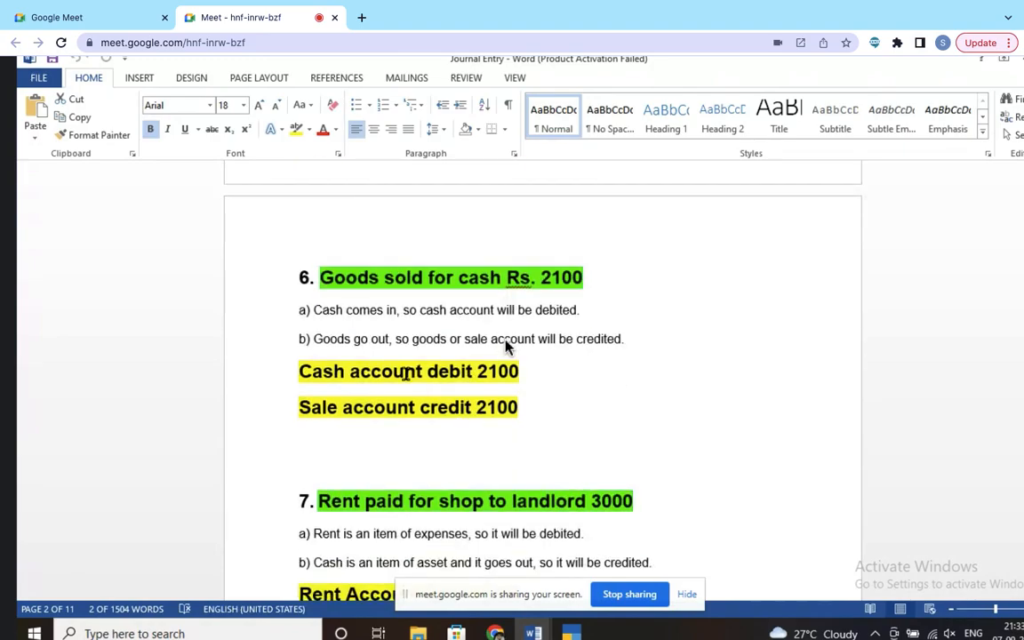
{"action": "scroll", "coordinate": [504, 346], "scroll_direction": "down", "scroll_amount": 2}
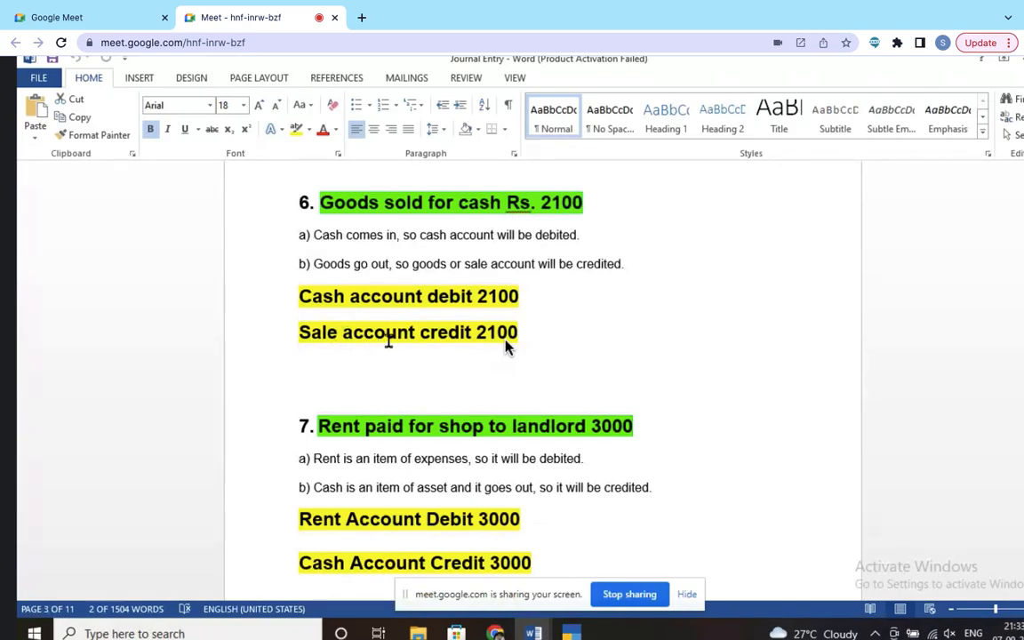
{"action": "scroll", "coordinate": [504, 346], "scroll_direction": "down", "scroll_amount": 5}
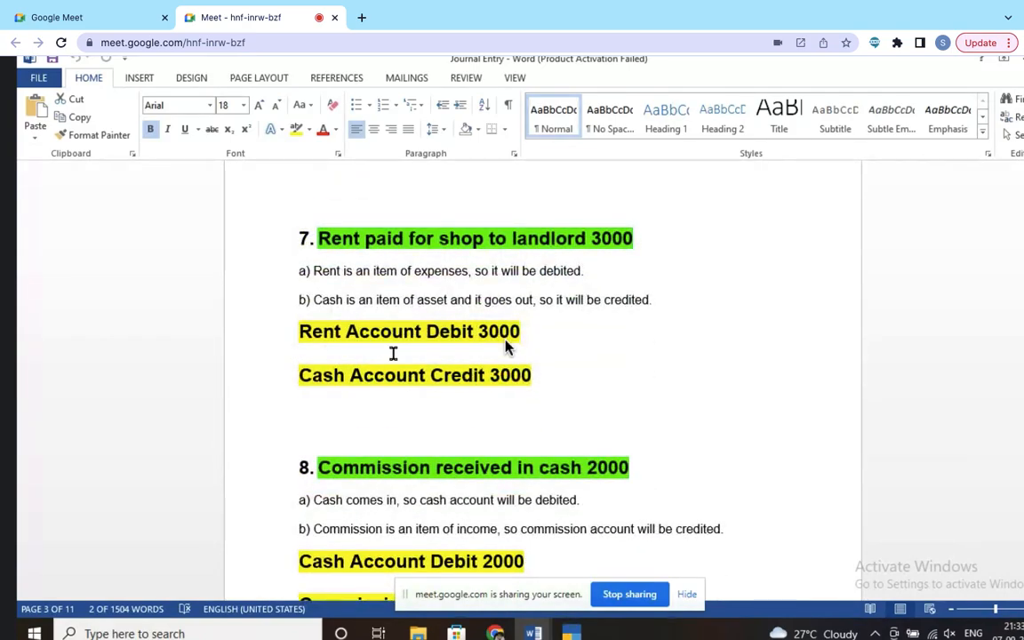
{"action": "key", "text": "alt+Tab"}
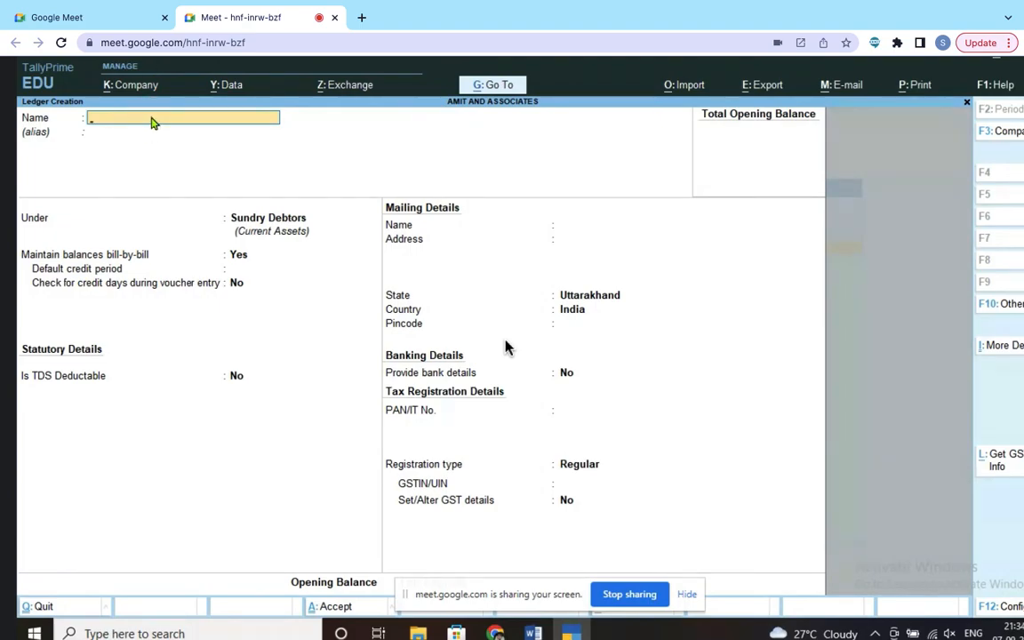
Step: Enter 'Rent Account' as the new ledger's name and move on to its group
{"action": "type", "text": "Rent Account"}
{"action": "key", "text": "Return"}
{"action": "key", "text": "Return"}
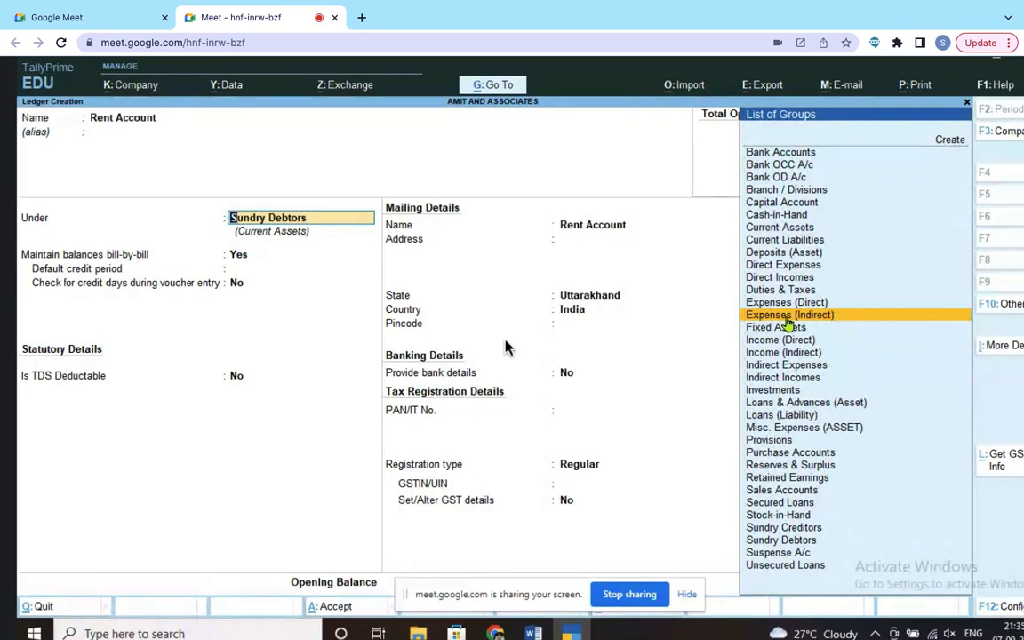
Step: Put Rent Account under Indirect Expenses with ledger type Not Applicable and Services supply type
{"action": "left_click", "coordinate": [804, 322]}
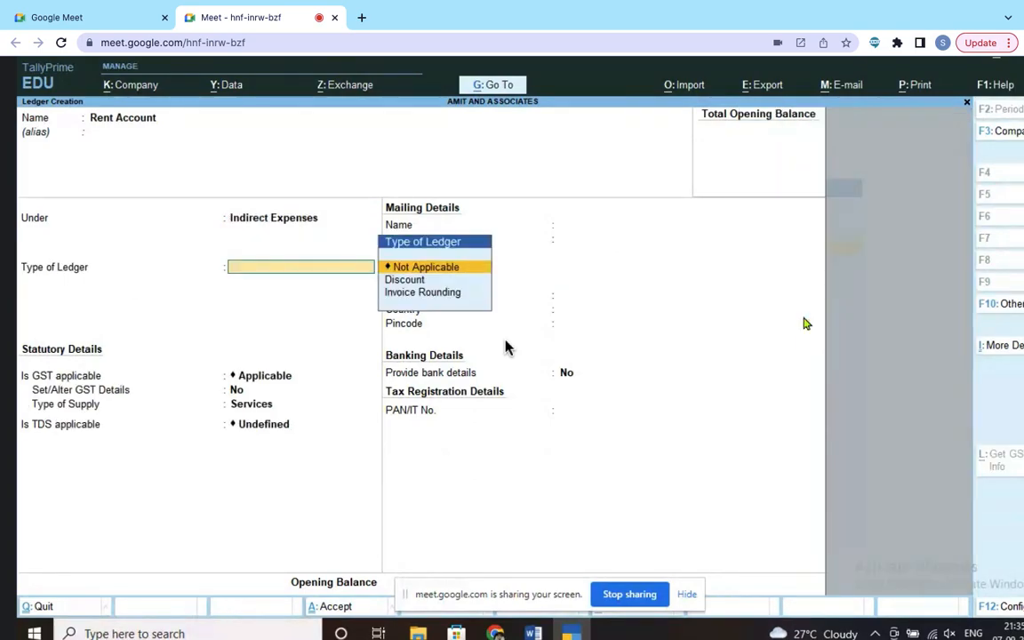
{"action": "key", "text": "Return"}
{"action": "key", "text": "Return"}
{"action": "key", "text": "Return"}
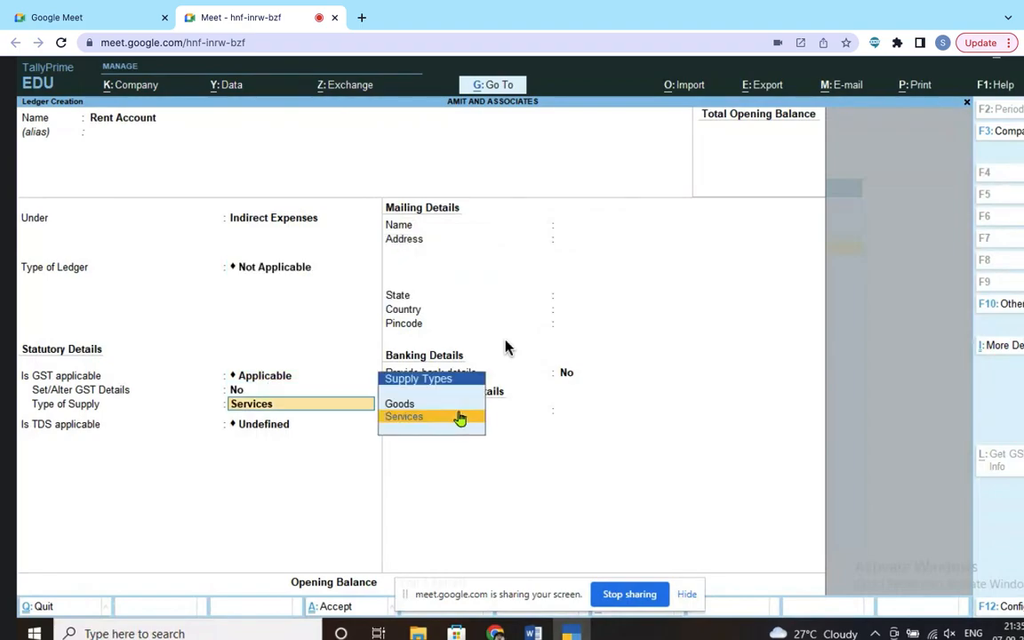
{"action": "key", "text": "Return"}
{"action": "key", "text": "Return"}
{"action": "key", "text": "Return"}
{"action": "key", "text": "Return"}
{"action": "key", "text": "Return"}
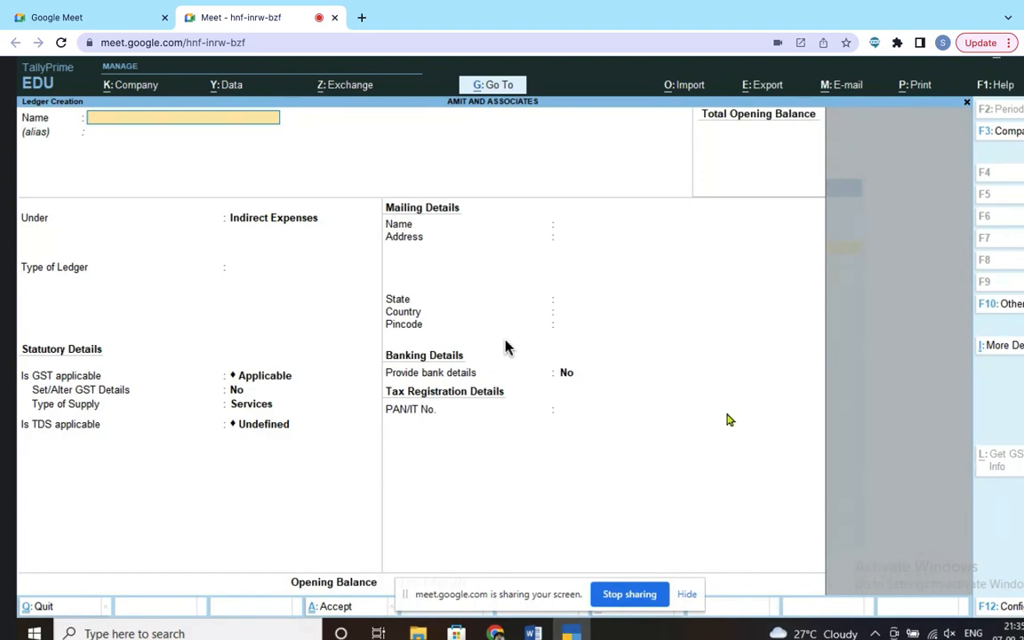
Step: Scroll the Word Journal Entry notes to entry 8, Commission received in cash 2000, then return to TallyPrime
{"action": "left_click", "coordinate": [533, 632]}
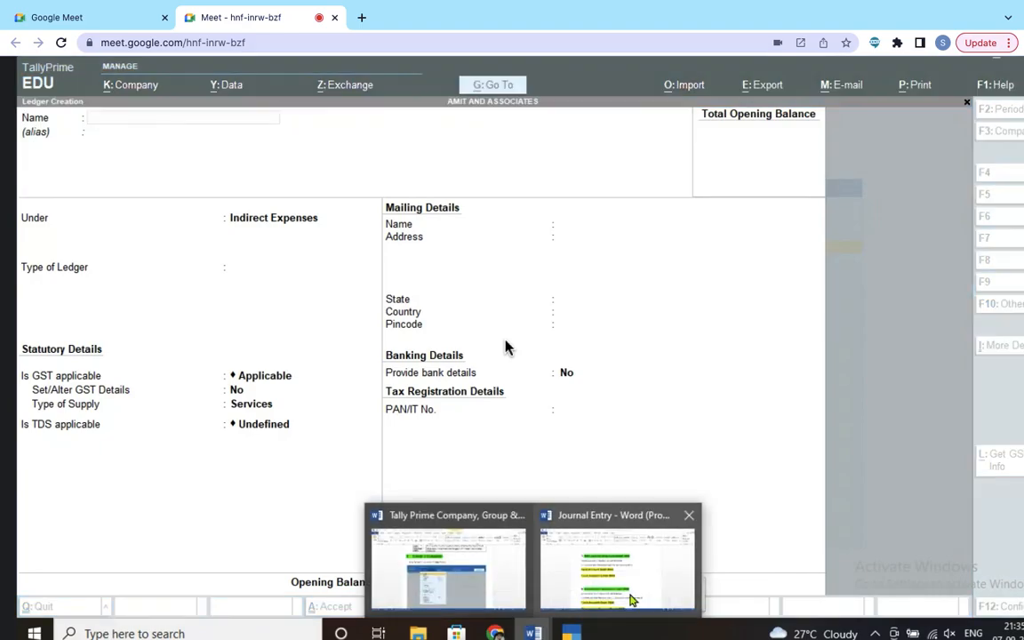
{"action": "left_click", "coordinate": [662, 591]}
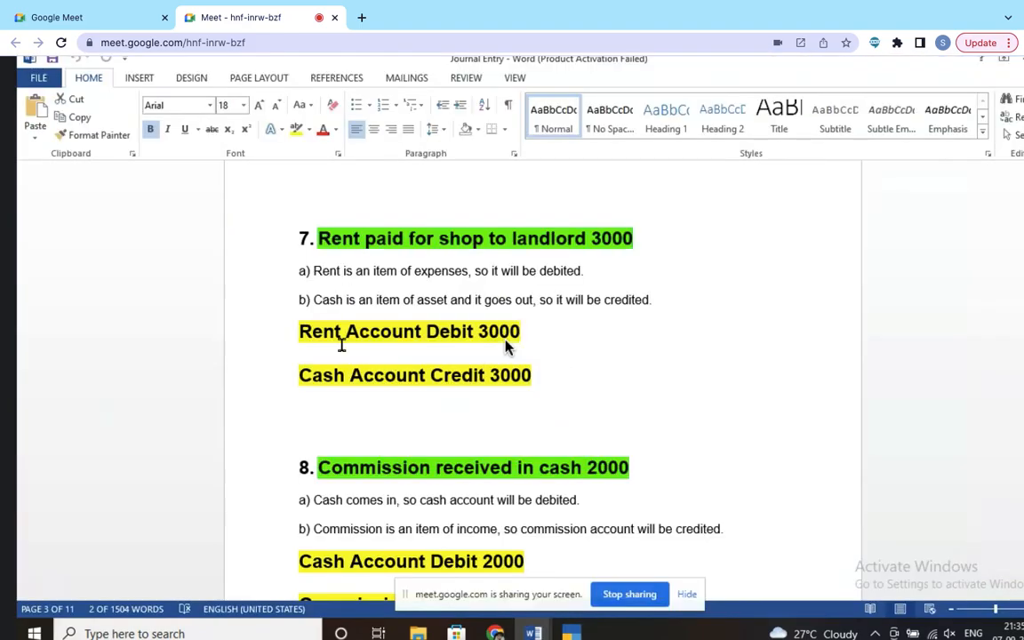
{"action": "scroll", "coordinate": [405, 341], "scroll_direction": "down", "scroll_amount": 1}
{"action": "scroll", "coordinate": [505, 346], "scroll_direction": "down", "scroll_amount": 5}
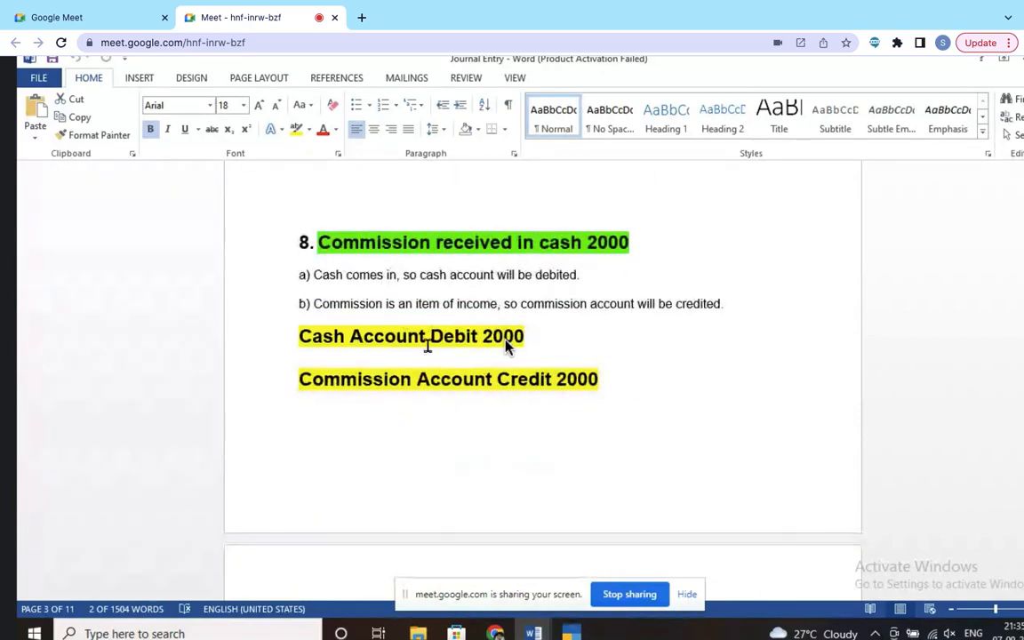
{"action": "scroll", "coordinate": [505, 347], "scroll_direction": "down", "scroll_amount": 4}
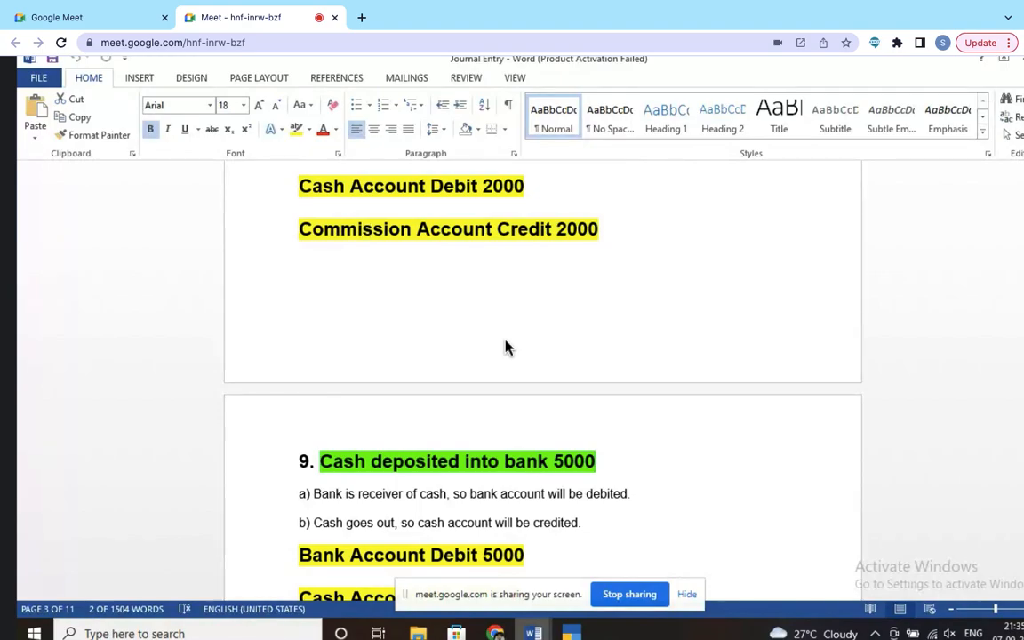
{"action": "left_click", "coordinate": [576, 630]}
Step: Save a Commission Account ledger under Indirect Expenses with ledger type Not Applicable
{"action": "type", "text": "Commission account"}
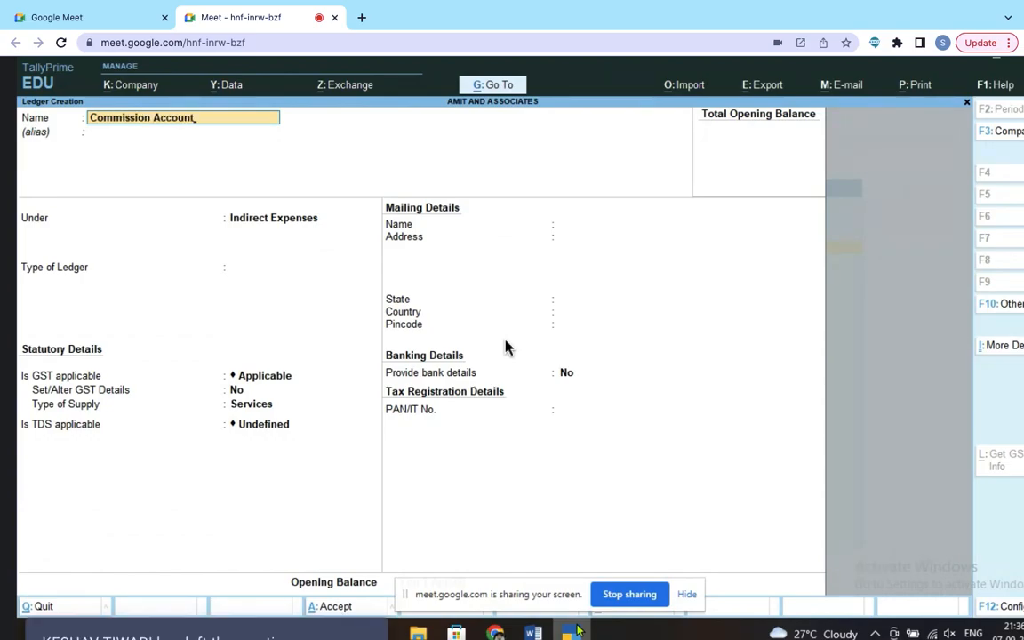
{"action": "key", "text": "Return"}
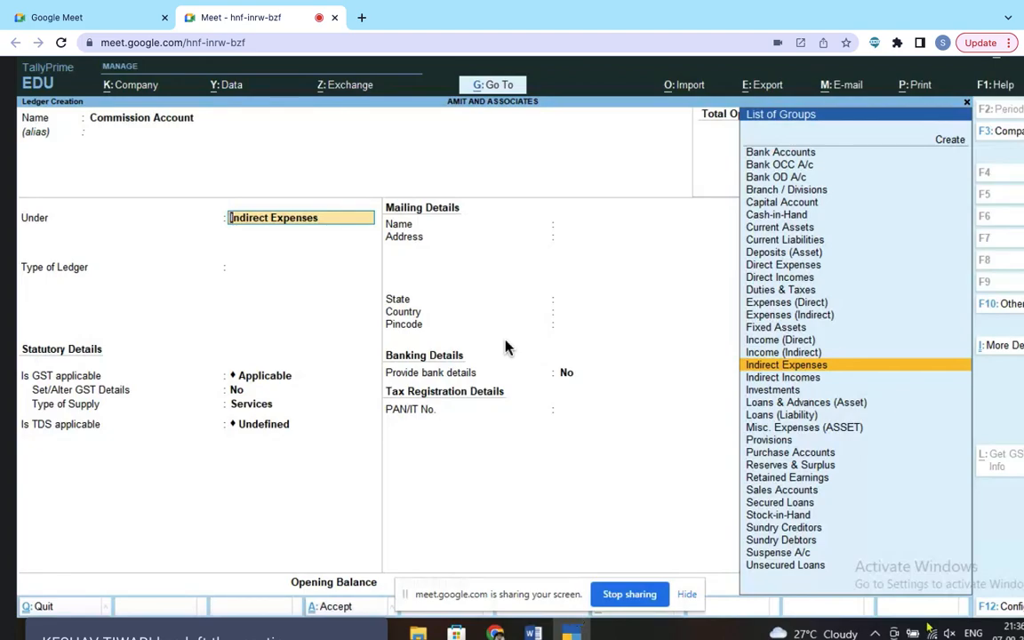
{"action": "left_click", "coordinate": [806, 371]}
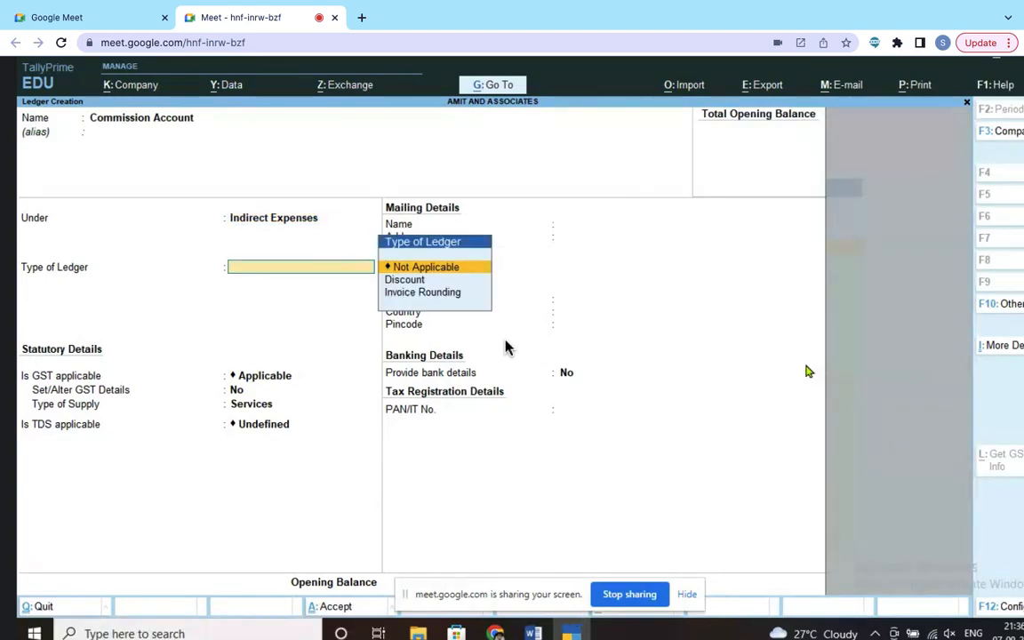
{"action": "key", "text": "Return"}
{"action": "key", "text": "Return"}
{"action": "key", "text": "Return"}
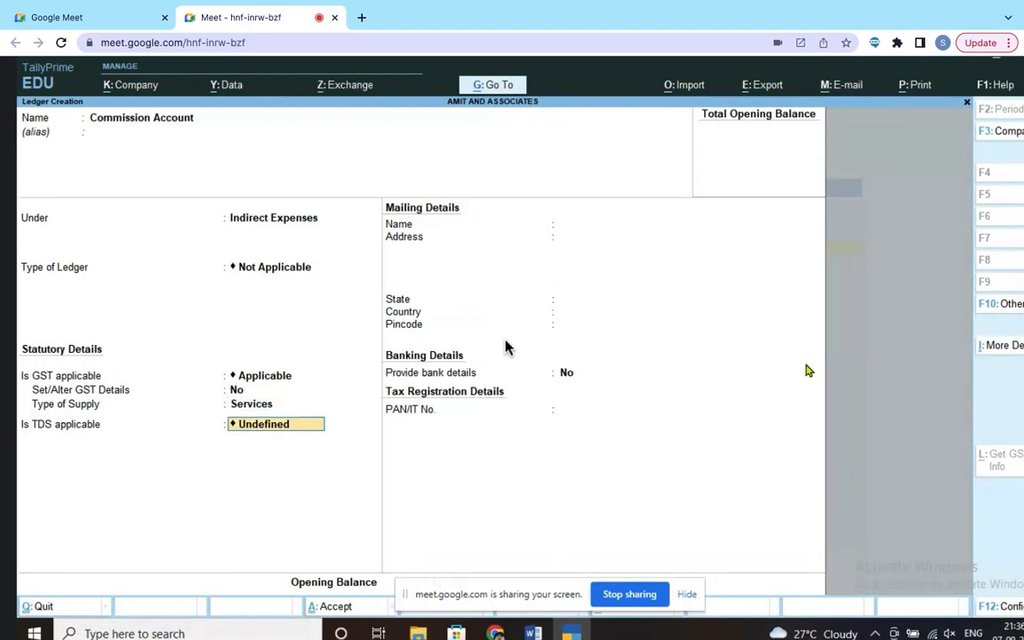
{"action": "key", "text": "Return"}
{"action": "key", "text": "Return"}
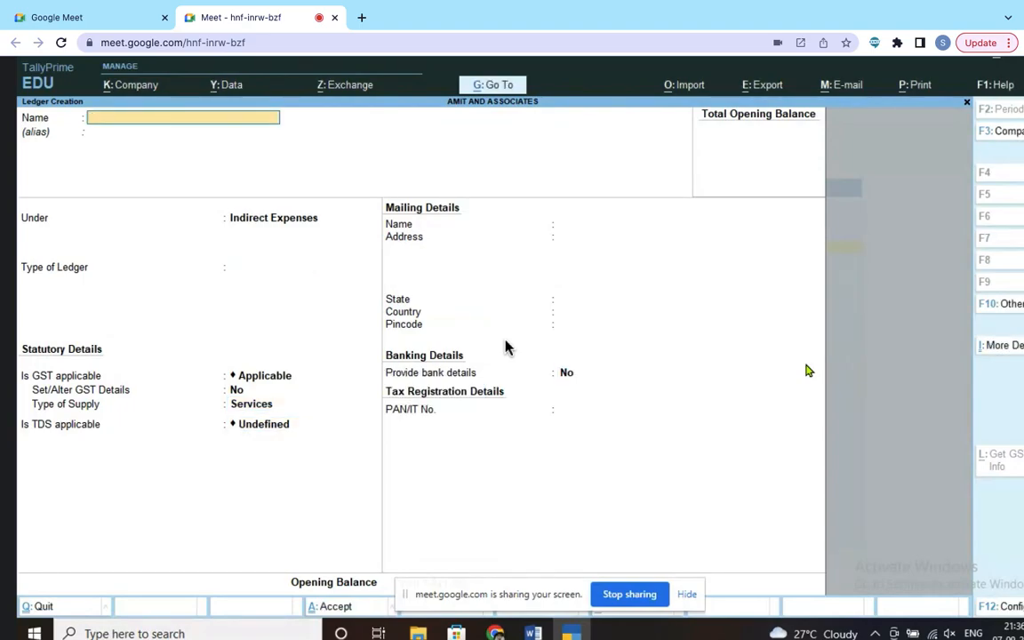
Step: Scroll the Word Journal Entry notes to entries 9 and 10 on bank deposits and withdrawals
{"action": "left_click", "coordinate": [540, 634]}
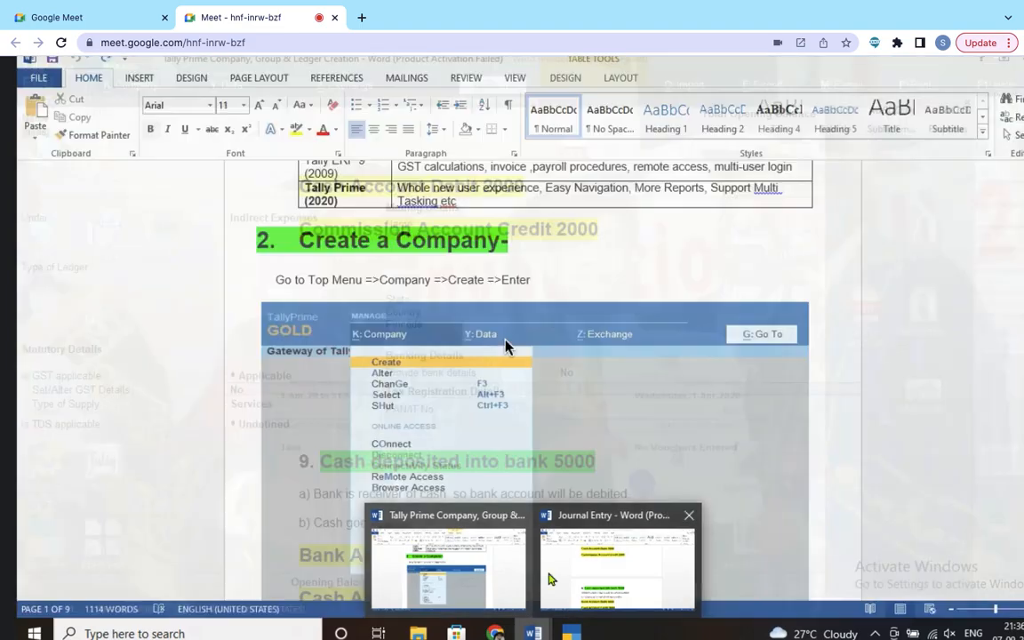
{"action": "left_click", "coordinate": [550, 576]}
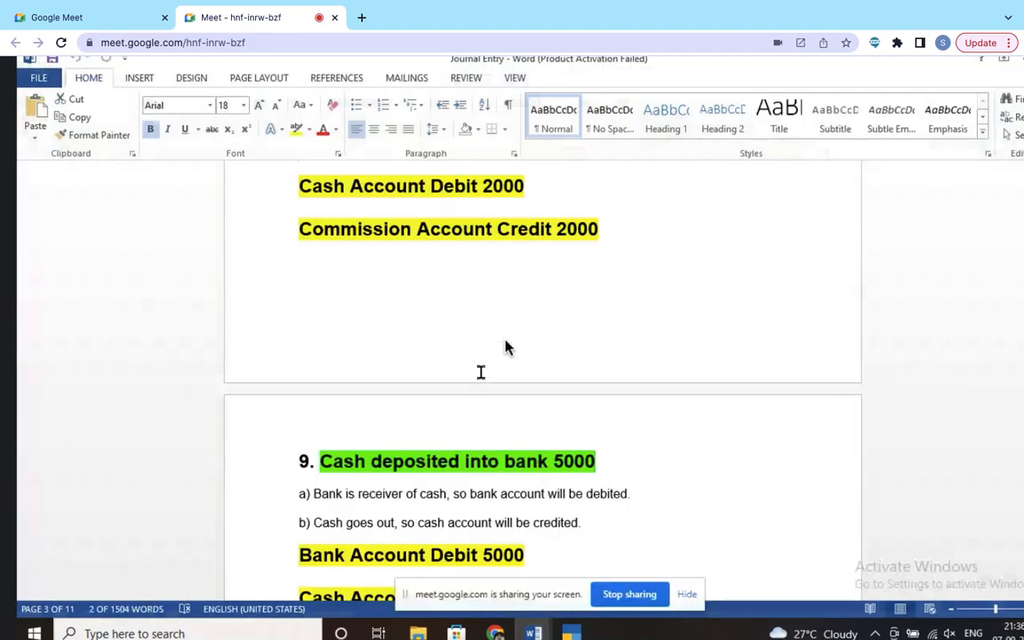
{"action": "scroll", "coordinate": [504, 347], "scroll_direction": "down", "scroll_amount": 5}
{"action": "scroll", "coordinate": [504, 347], "scroll_direction": "down", "scroll_amount": 1}
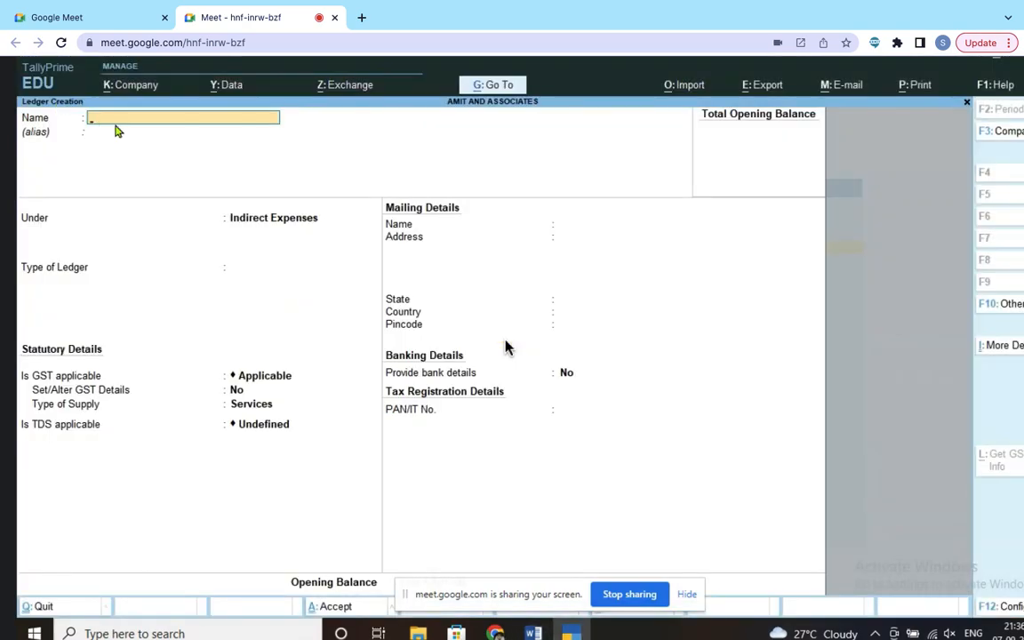
Step: Name a new ledger 'Sbi Account', place it under Bank Accounts, and skip the account number and bank details
{"action": "type", "text": "Sbi Account"}
{"action": "left_click", "coordinate": [135, 134]}
{"action": "key", "text": "Return"}
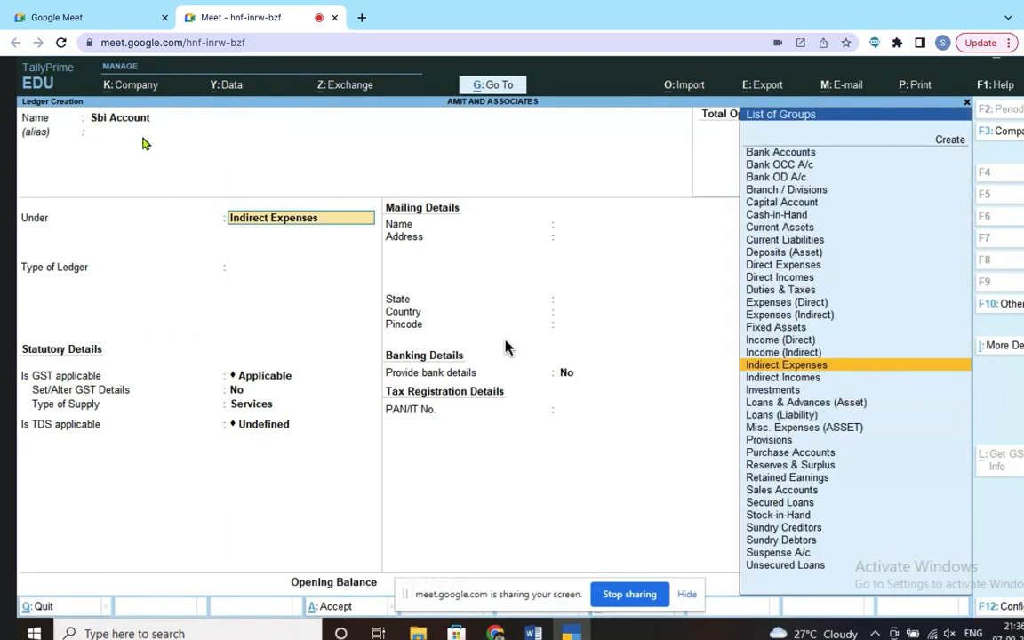
{"action": "type", "text": "B"}
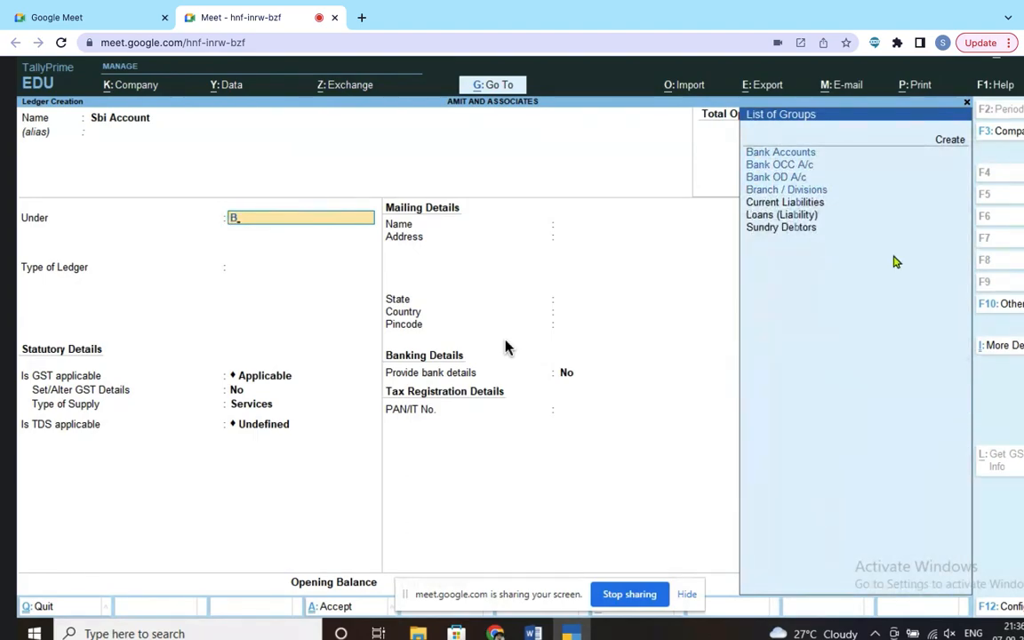
{"action": "left_click", "coordinate": [801, 160]}
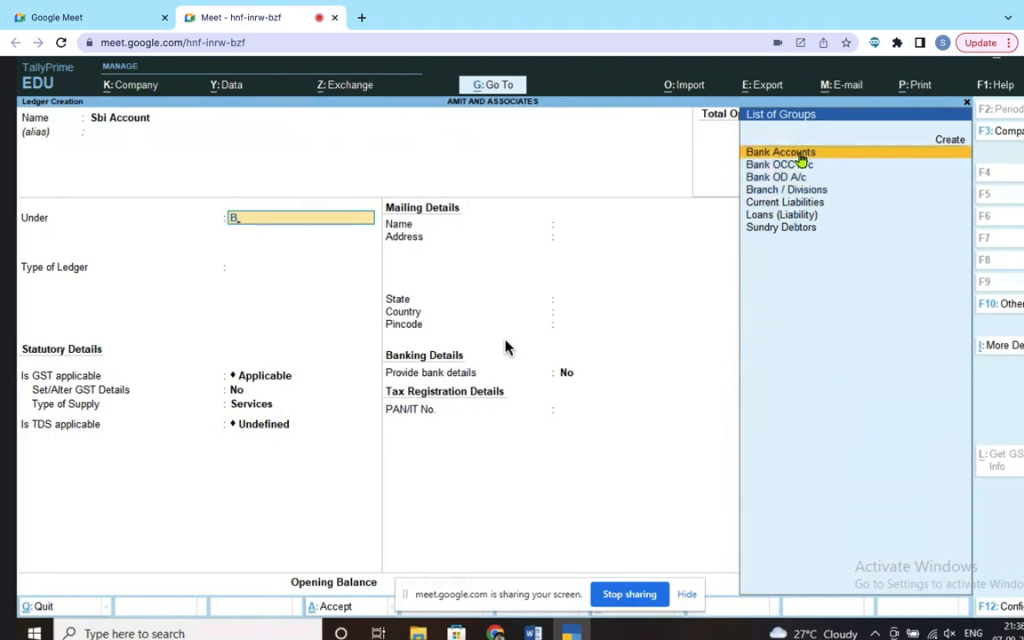
{"action": "left_click", "coordinate": [801, 158]}
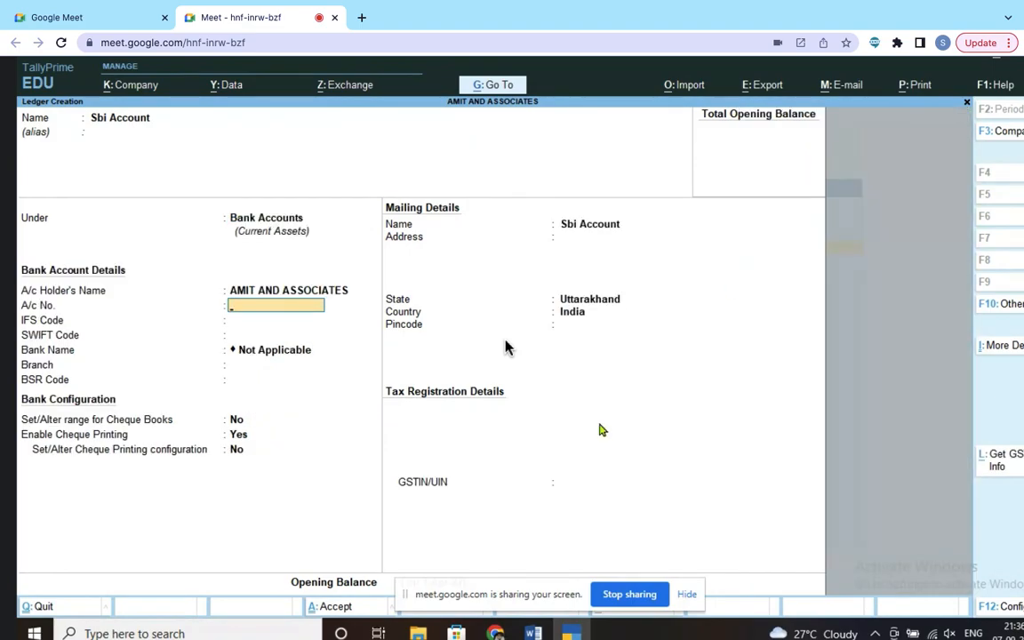
{"action": "key", "text": "Return"}
{"action": "key", "text": "Return"}
{"action": "key", "text": "Return"}
{"action": "key", "text": "Return"}
{"action": "key", "text": "Return"}
{"action": "key", "text": "Return"}
{"action": "key", "text": "Return"}
{"action": "key", "text": "Return"}
{"action": "key", "text": "Return"}
{"action": "key", "text": "Return"}
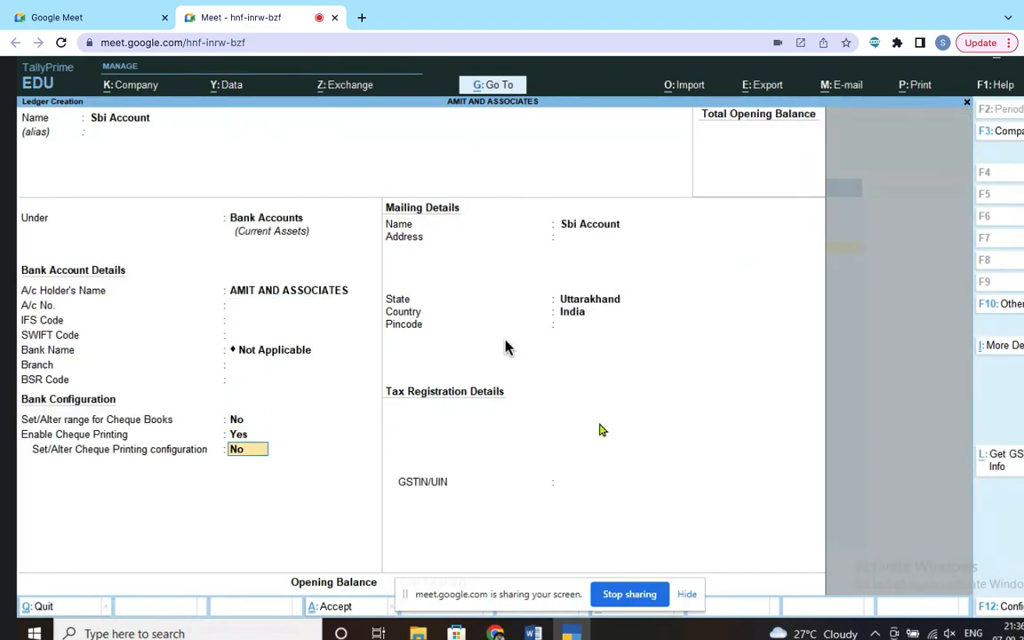
{"action": "key", "text": "Return"}
{"action": "key", "text": "Return"}
{"action": "key", "text": "Return"}
{"action": "key", "text": "Return"}
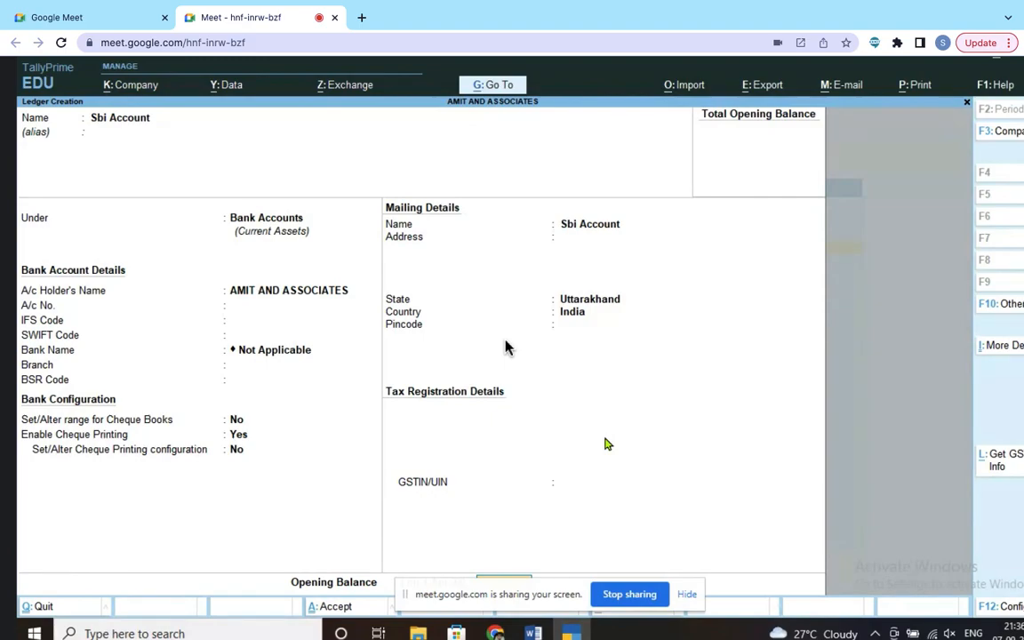
Step: Scroll the Word notes to entry 12: Charity Account Debit 1000, Purchase Account Credit 1000
{"action": "left_click", "coordinate": [532, 633]}
{"action": "left_click", "coordinate": [610, 593]}
{"action": "scroll", "coordinate": [631, 444], "scroll_direction": "down", "scroll_amount": 3}
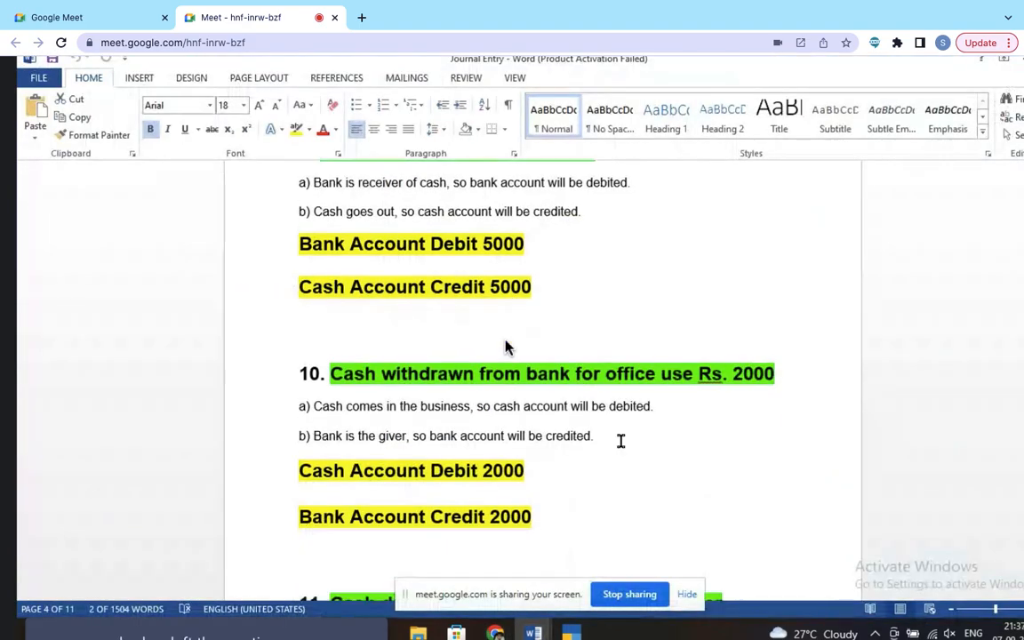
{"action": "scroll", "coordinate": [427, 373], "scroll_direction": "up", "scroll_amount": 2}
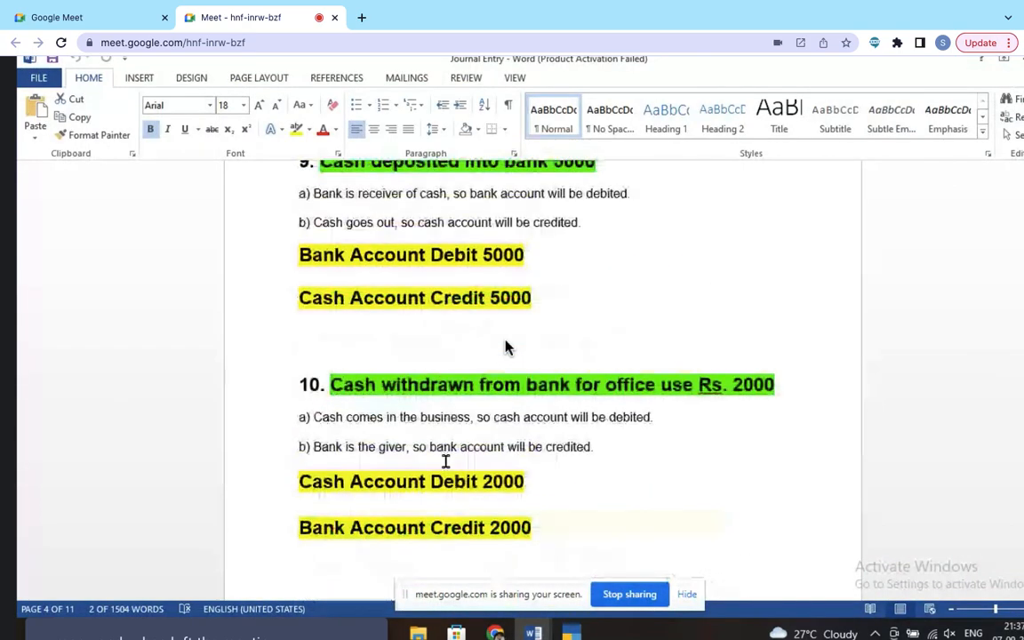
{"action": "scroll", "coordinate": [504, 346], "scroll_direction": "down", "scroll_amount": 1}
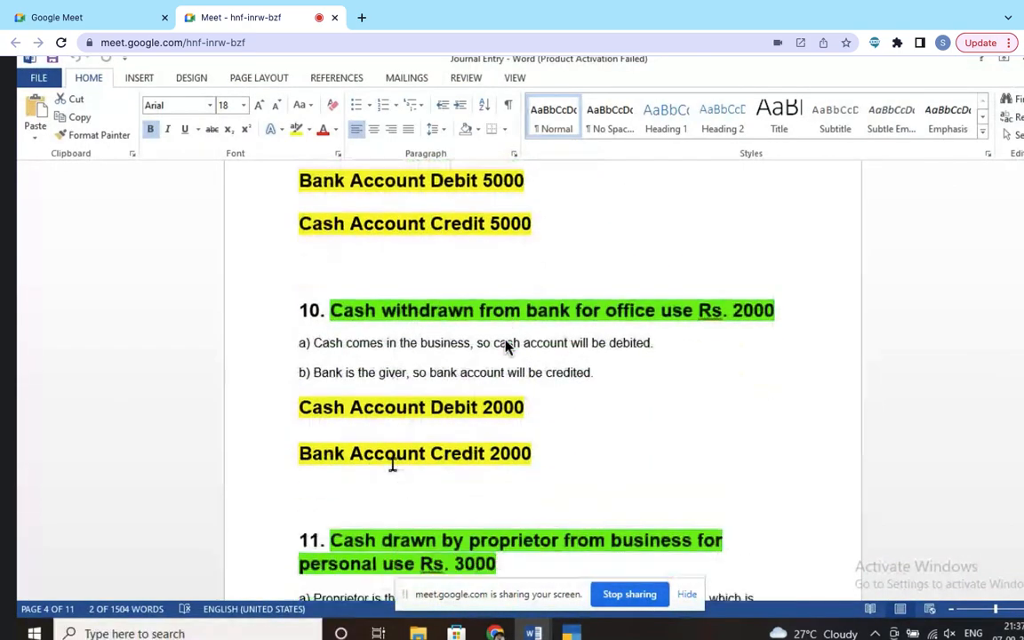
{"action": "scroll", "coordinate": [504, 346], "scroll_direction": "down", "scroll_amount": 5}
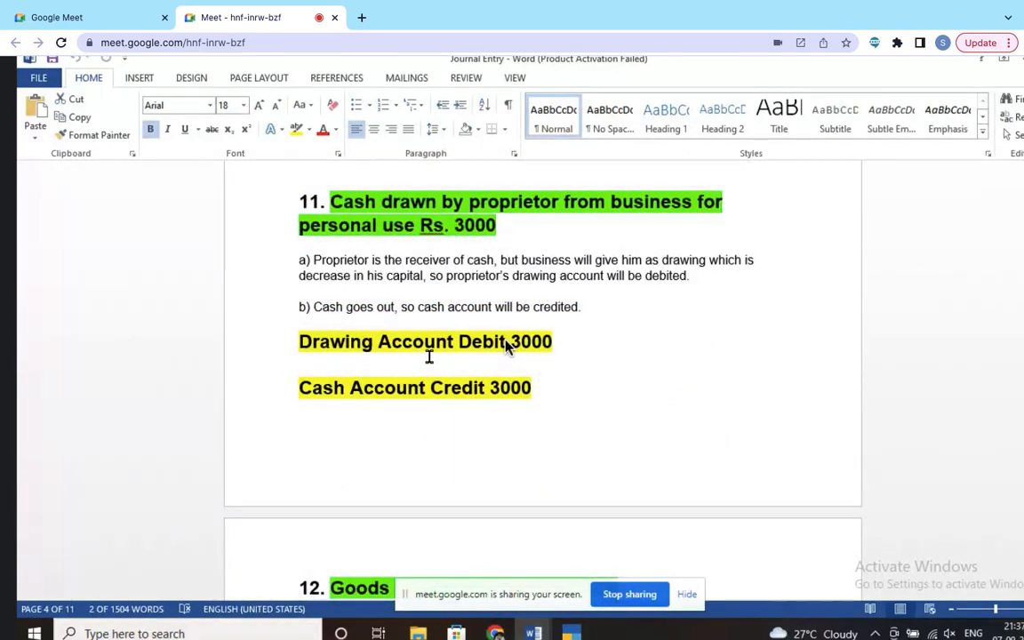
{"action": "scroll", "coordinate": [505, 346], "scroll_direction": "down", "scroll_amount": 1}
{"action": "scroll", "coordinate": [505, 347], "scroll_direction": "down", "scroll_amount": 4}
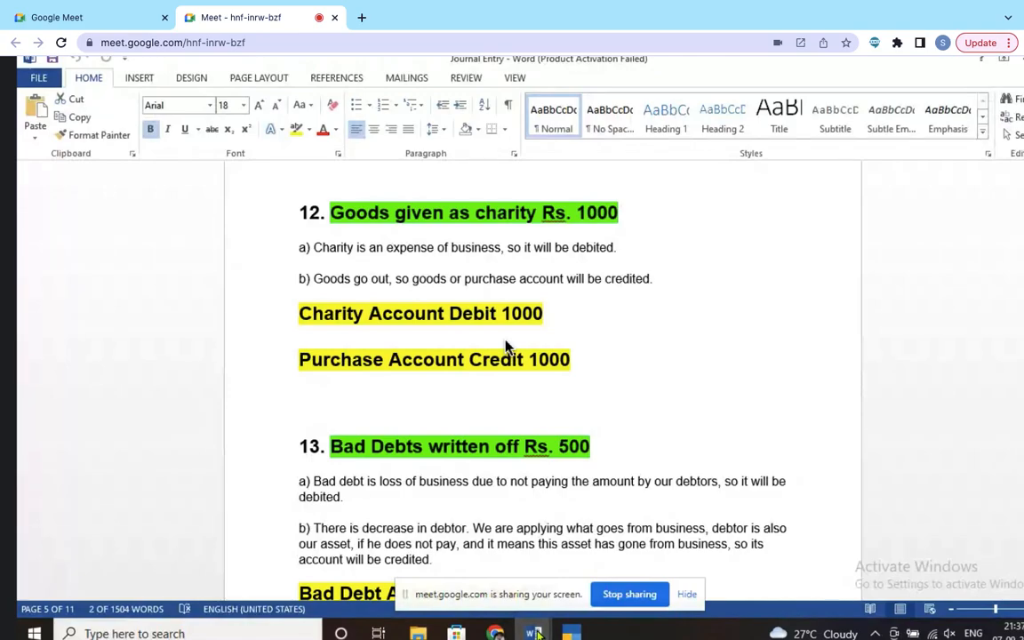
Step: Back in TallyPrime, accept and save the Sbi Account ledger
{"action": "mouse_move", "coordinate": [532, 633]}
{"action": "left_click", "coordinate": [448, 559]}
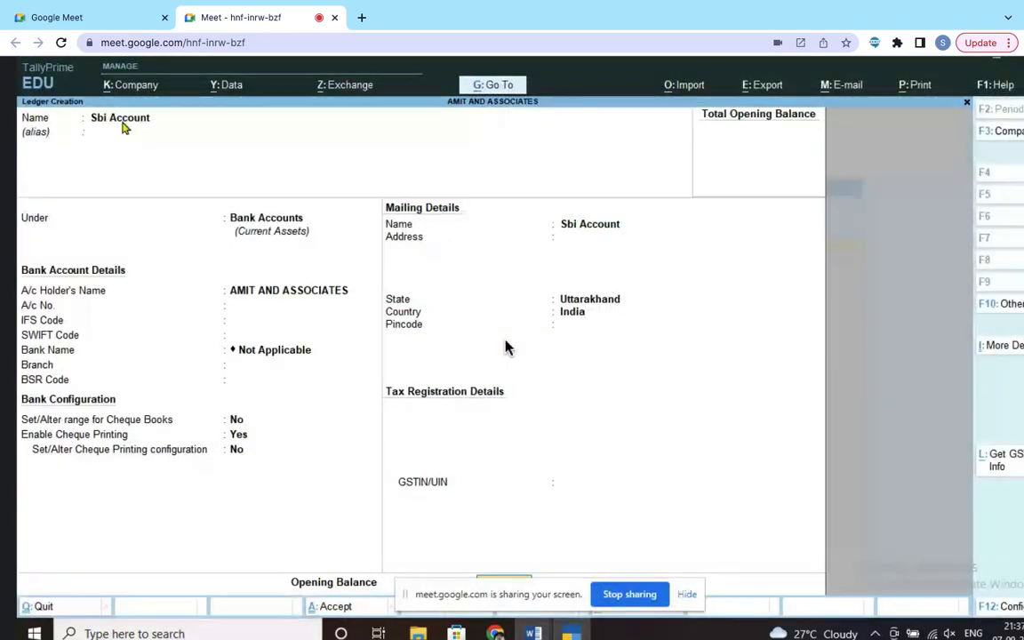
{"action": "key", "text": "BackSpace"}
{"action": "key", "text": "BackSpace"}
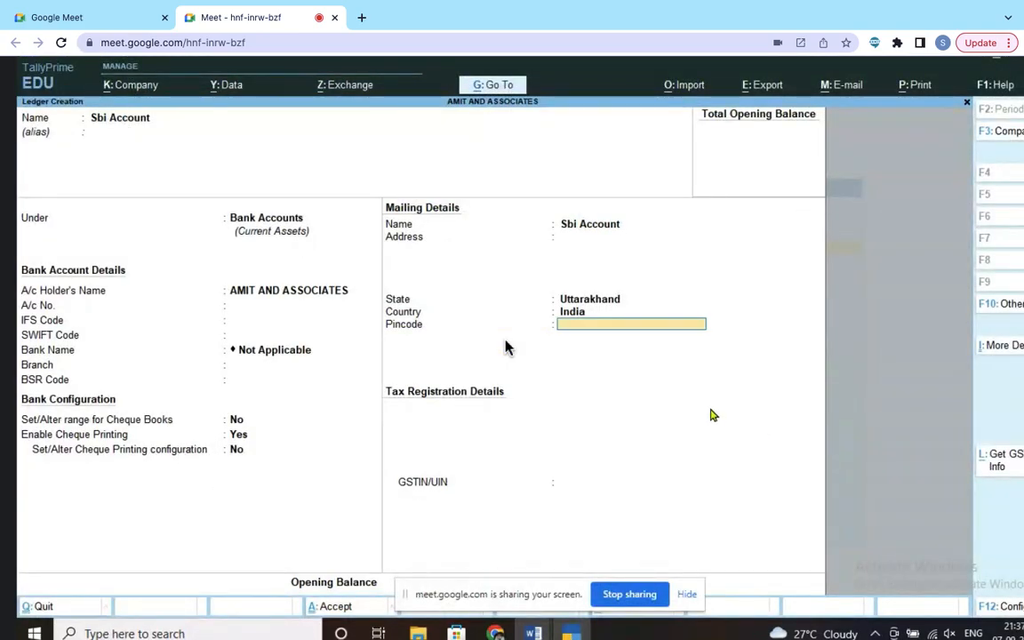
{"action": "key", "text": "Return"}
{"action": "key", "text": "Return"}
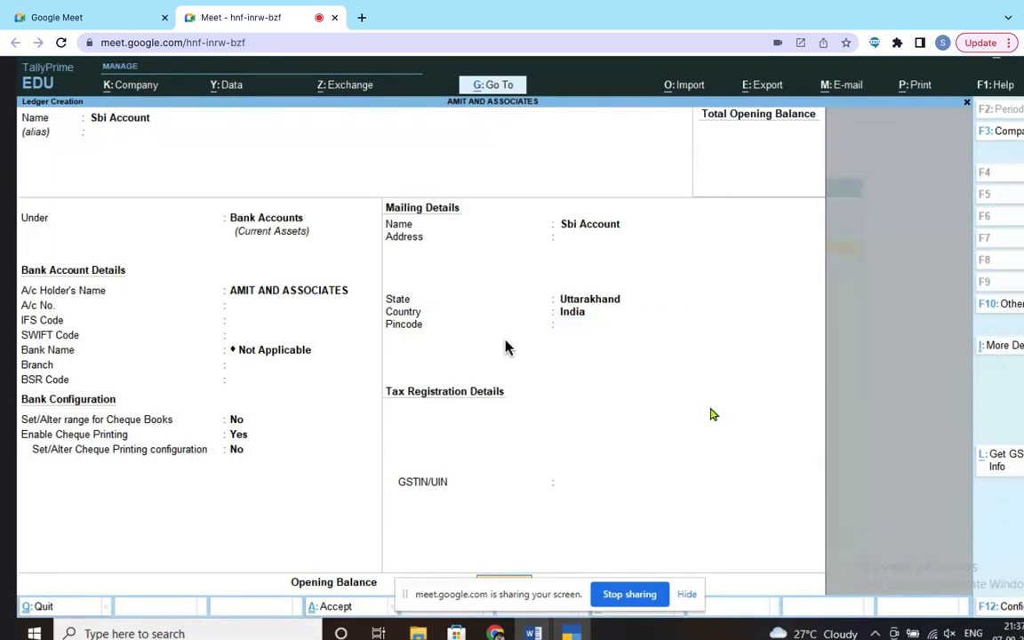
{"action": "key", "text": "Return"}
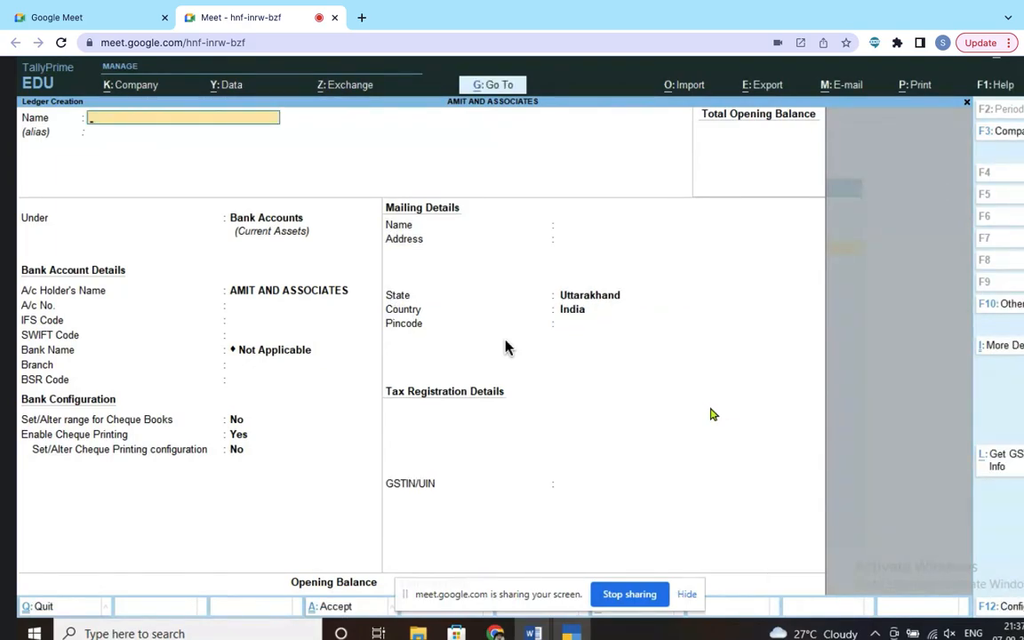
Step: Name a new ledger 'Charity Account' and place it under Indirect Expenses
{"action": "type", "text": "Charity Acc"}
{"action": "key", "text": "Return"}
{"action": "key", "text": "Return"}
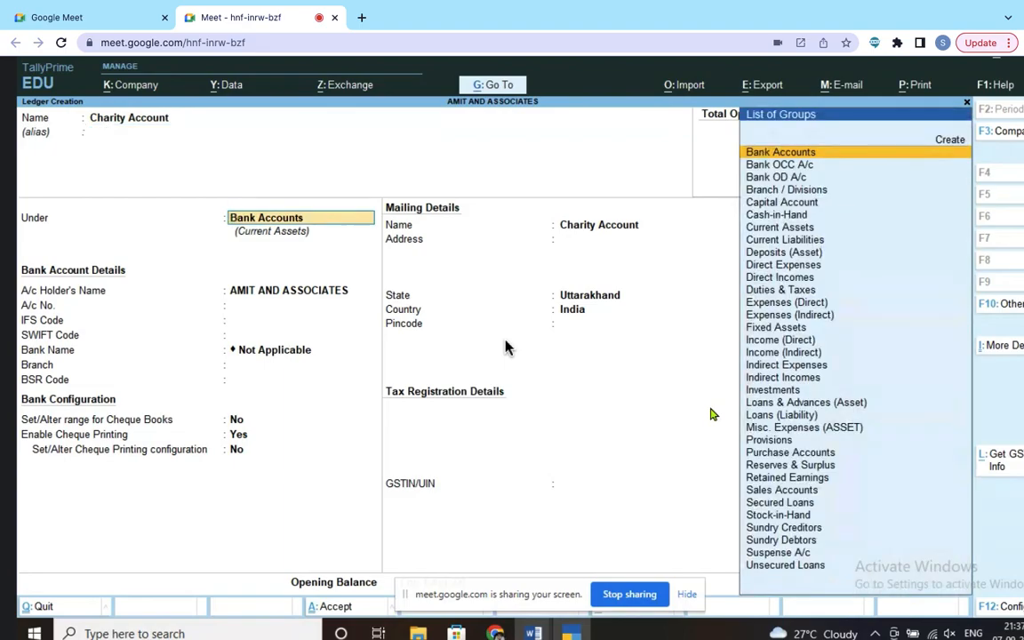
{"action": "type", "text": "In"}
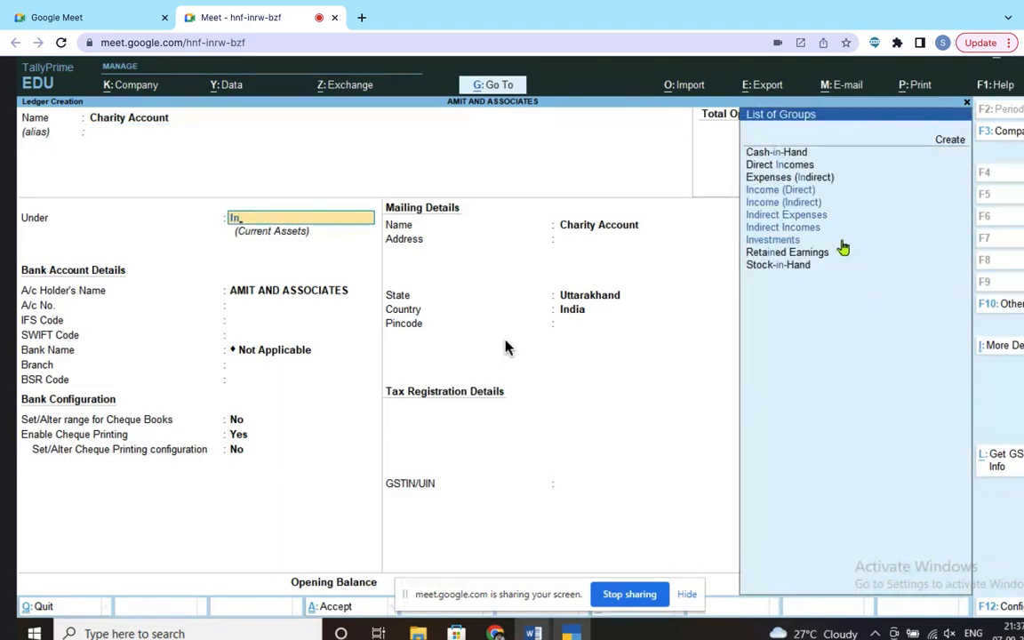
{"action": "left_click", "coordinate": [811, 216]}
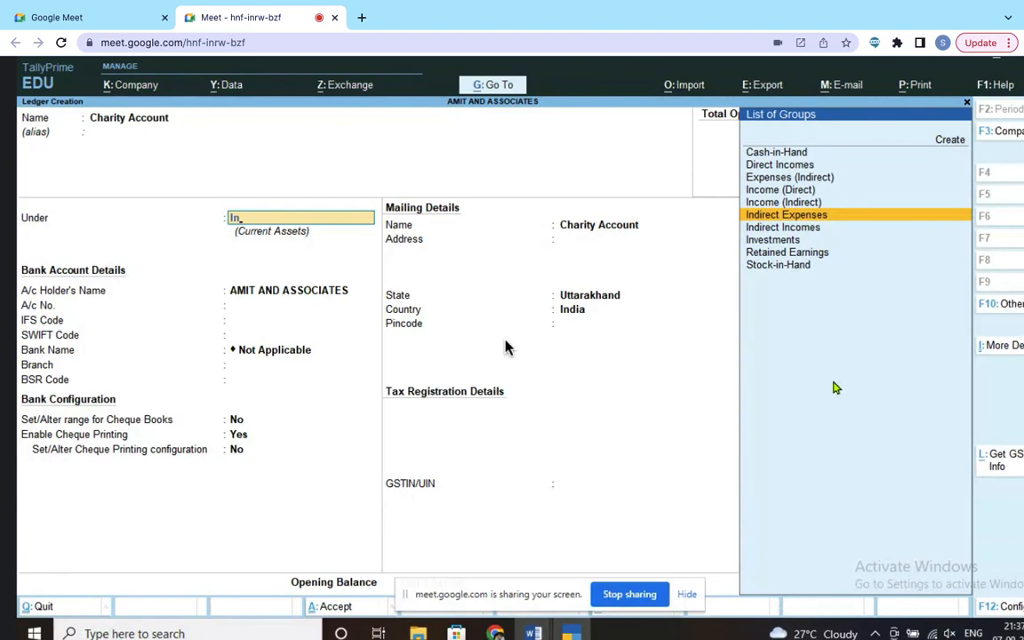
{"action": "key", "text": "Return"}
{"action": "key", "text": "Return"}
{"action": "key", "text": "Return"}
{"action": "key", "text": "Return"}
{"action": "key", "text": "Return"}
{"action": "key", "text": "Return"}
{"action": "key", "text": "Return"}
{"action": "key", "text": "Return"}
{"action": "key", "text": "Return"}
{"action": "key", "text": "Return"}
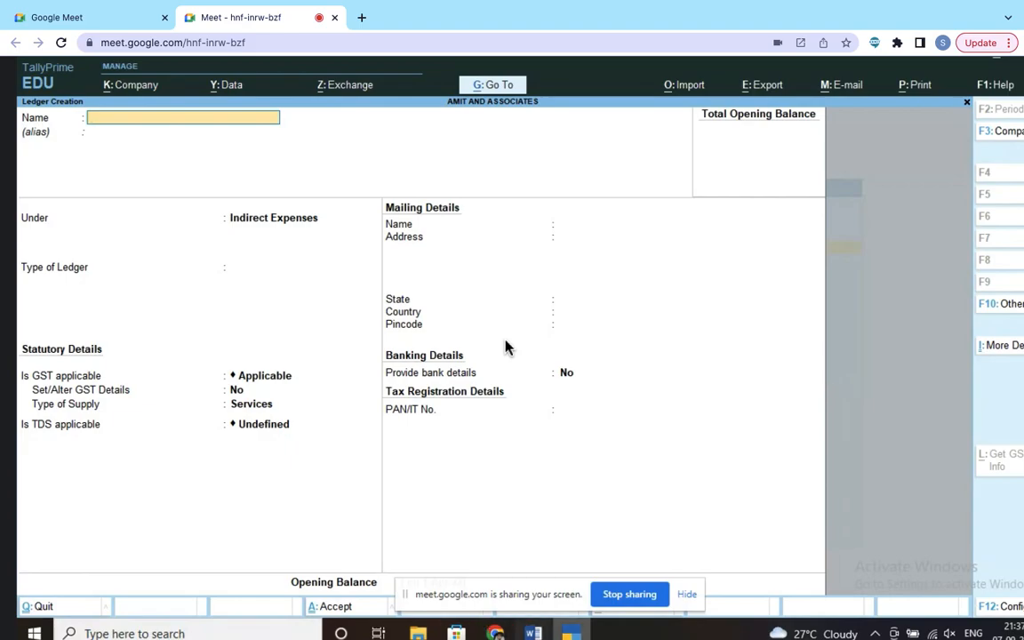
{"action": "left_click", "coordinate": [533, 632]}
{"action": "left_click", "coordinate": [626, 580]}
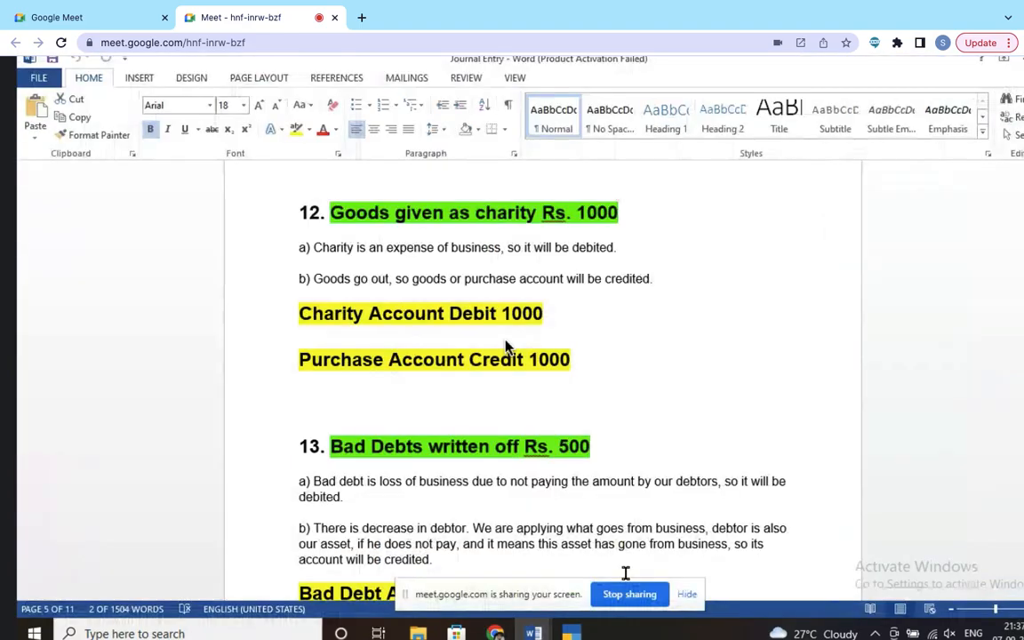
{"action": "scroll", "coordinate": [564, 355], "scroll_direction": "down", "scroll_amount": 4}
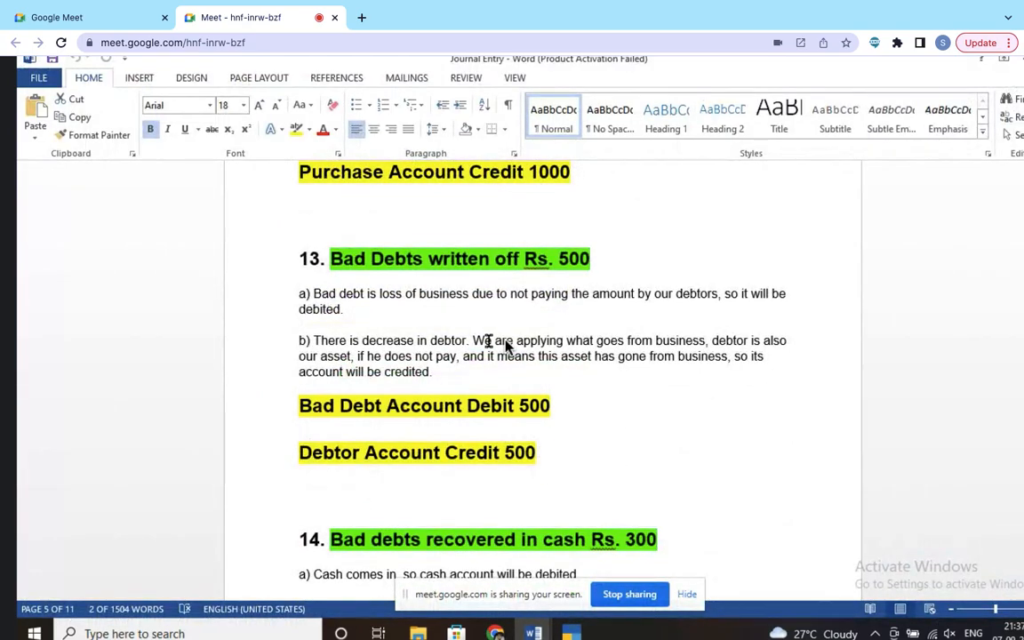
{"action": "key", "text": "alt+Tab"}
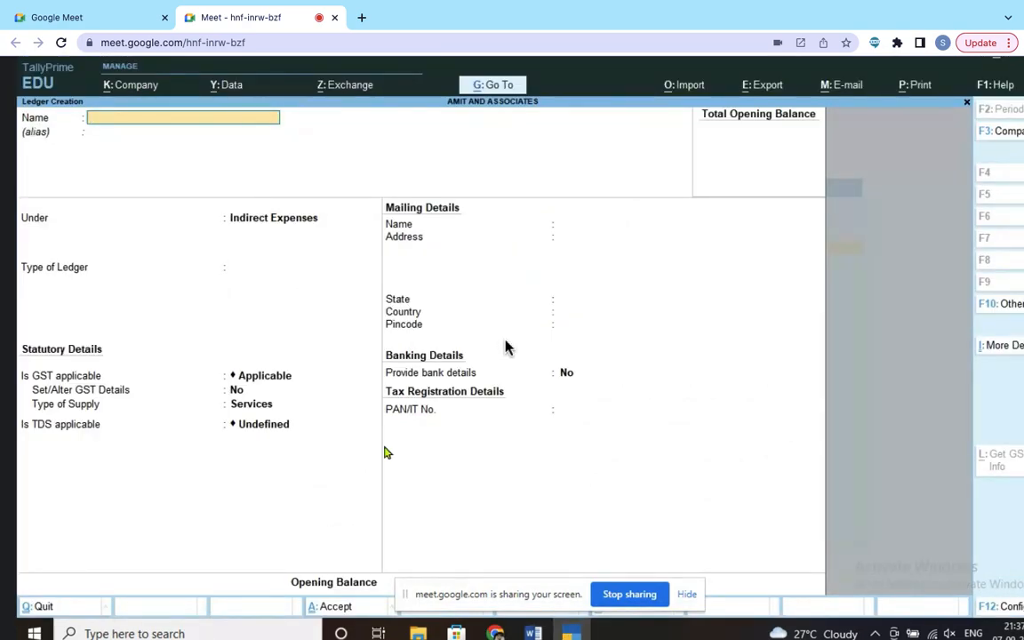
{"action": "left_click", "coordinate": [534, 630]}
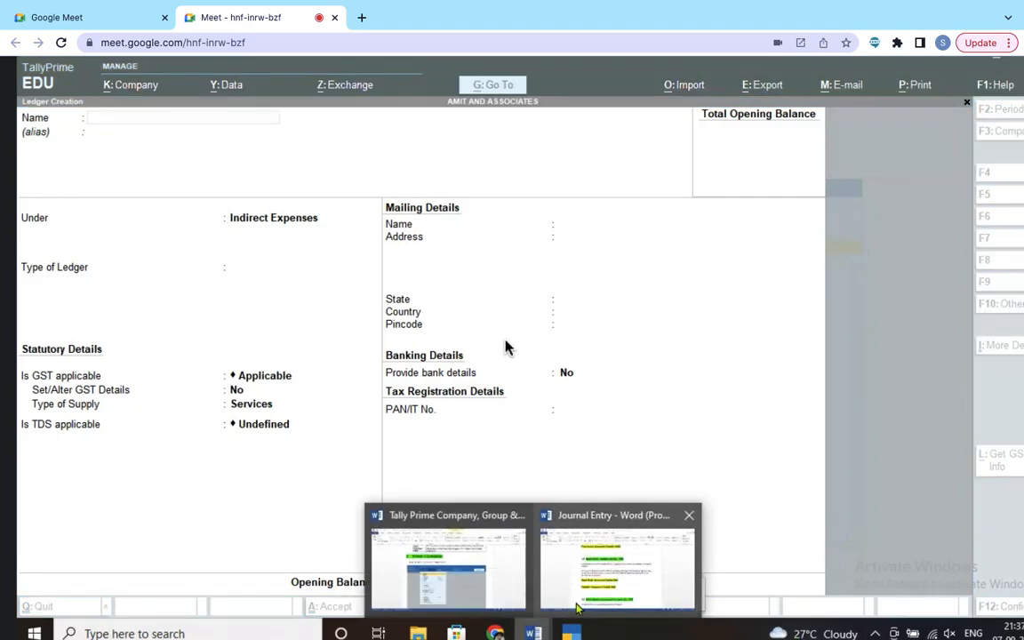
{"action": "left_click", "coordinate": [611, 590]}
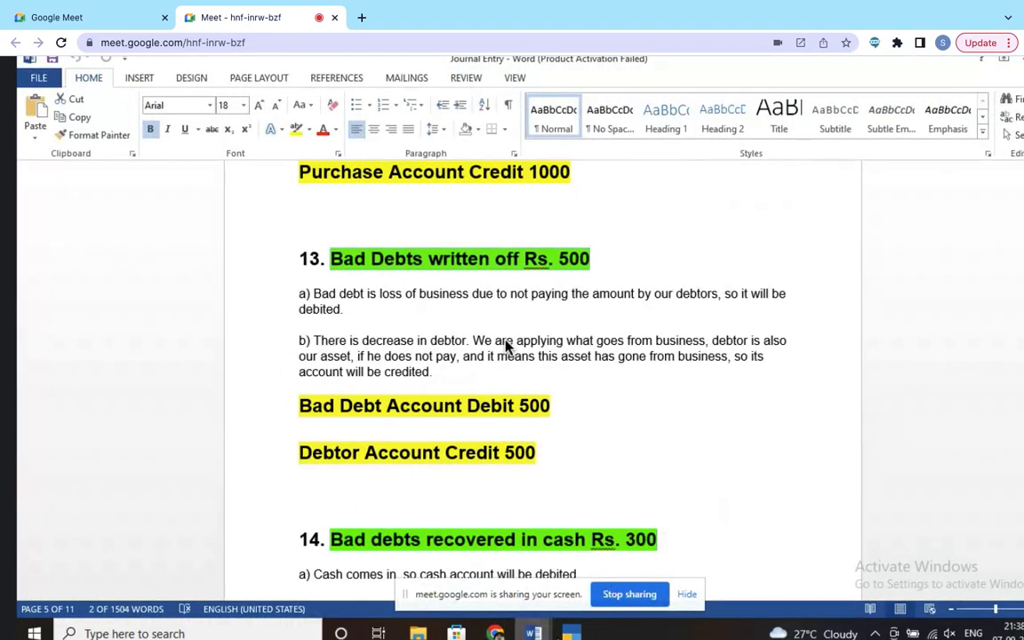
{"action": "left_click", "coordinate": [571, 631]}
Step: Save a Bad Debts Account ledger under Indirect Expenses, ledger type Not Applicable, then switch to Word
{"action": "left_click", "coordinate": [567, 586]}
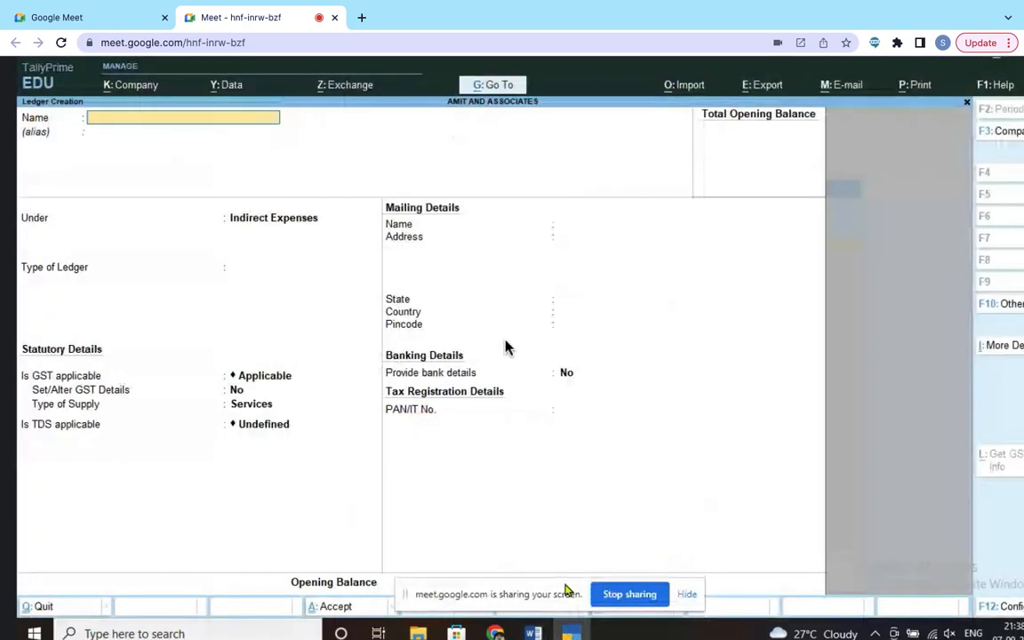
{"action": "type", "text": "Bad De"}
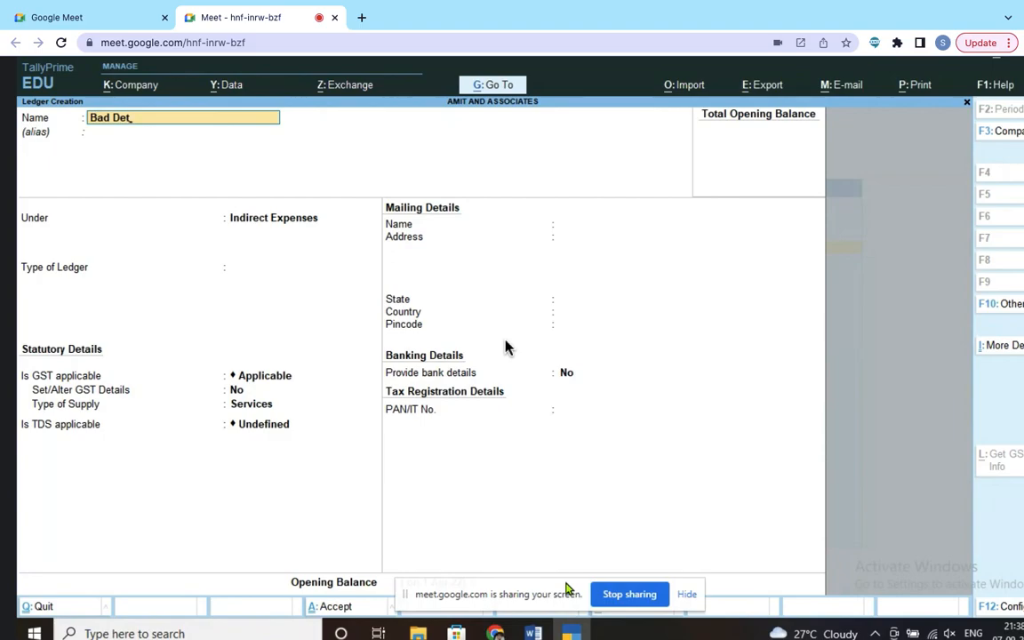
{"action": "type", "text": "bts account"}
{"action": "key", "text": "Return"}
{"action": "key", "text": "Return"}
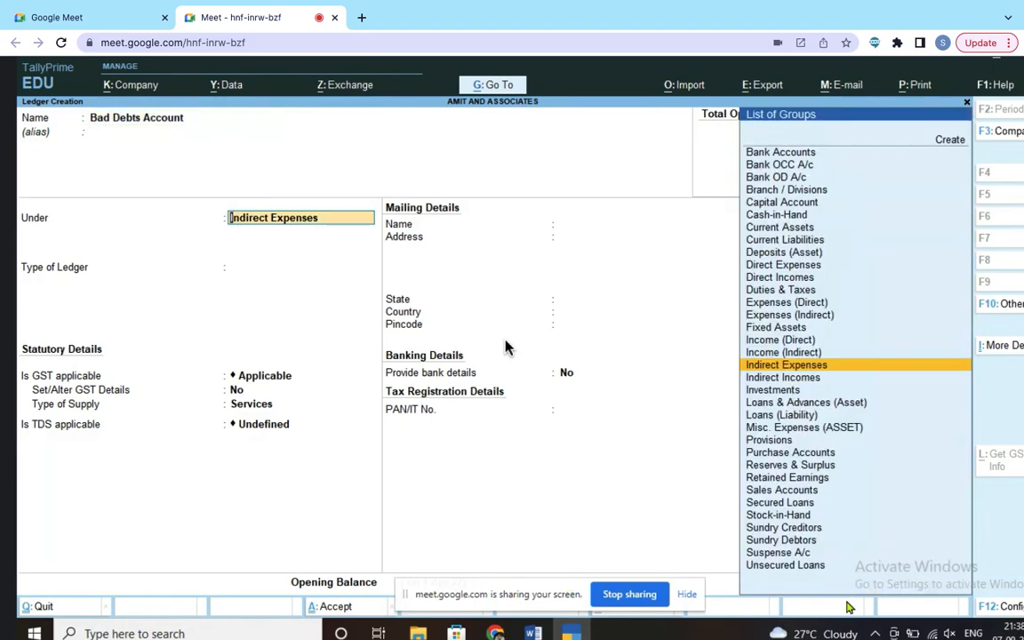
{"action": "left_click", "coordinate": [824, 365]}
{"action": "key", "text": "Return"}
{"action": "key", "text": "Return"}
{"action": "key", "text": "Return"}
{"action": "key", "text": "Return"}
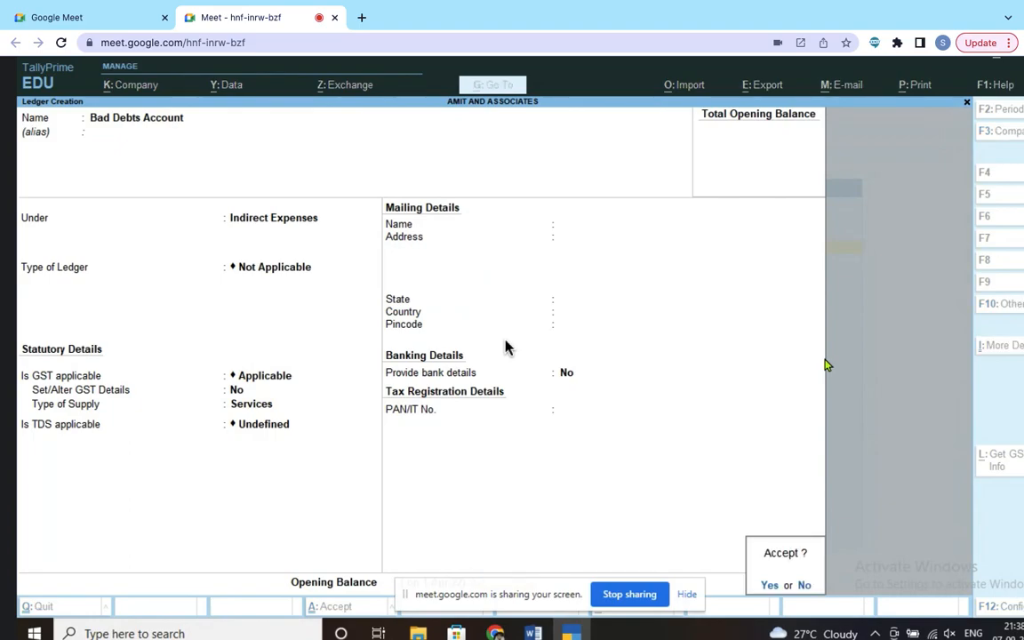
{"action": "key", "text": "Return"}
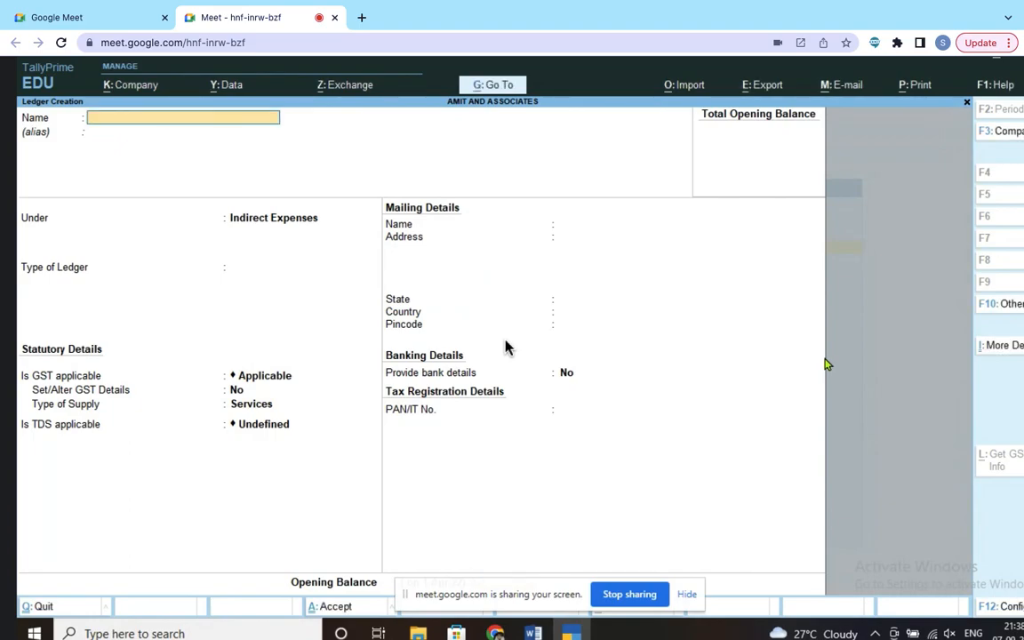
{"action": "key", "text": "alt+Tab"}
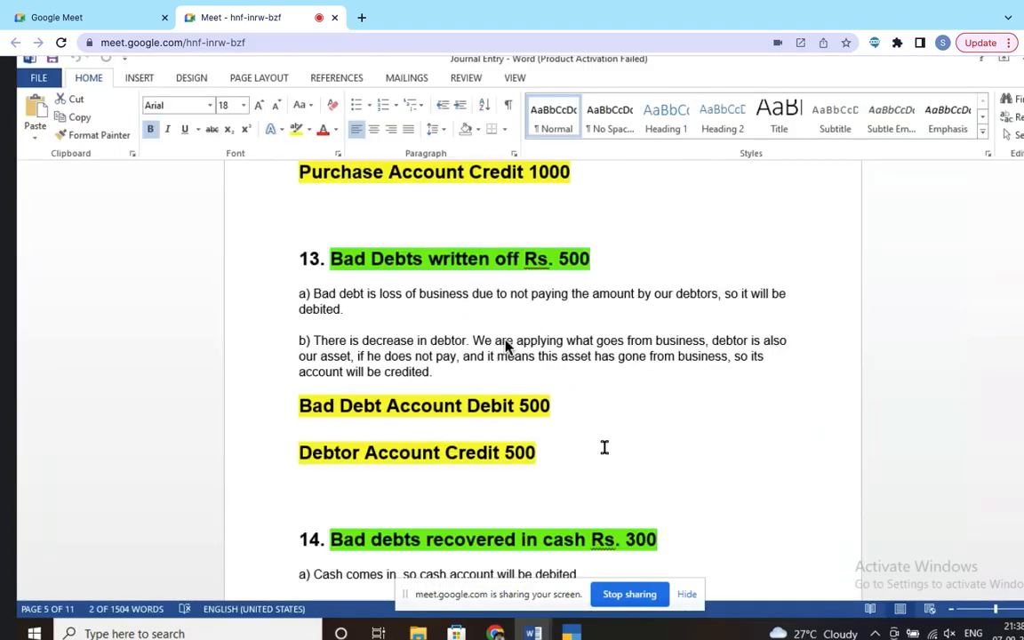
{"action": "scroll", "coordinate": [604, 447], "scroll_direction": "down", "scroll_amount": 3}
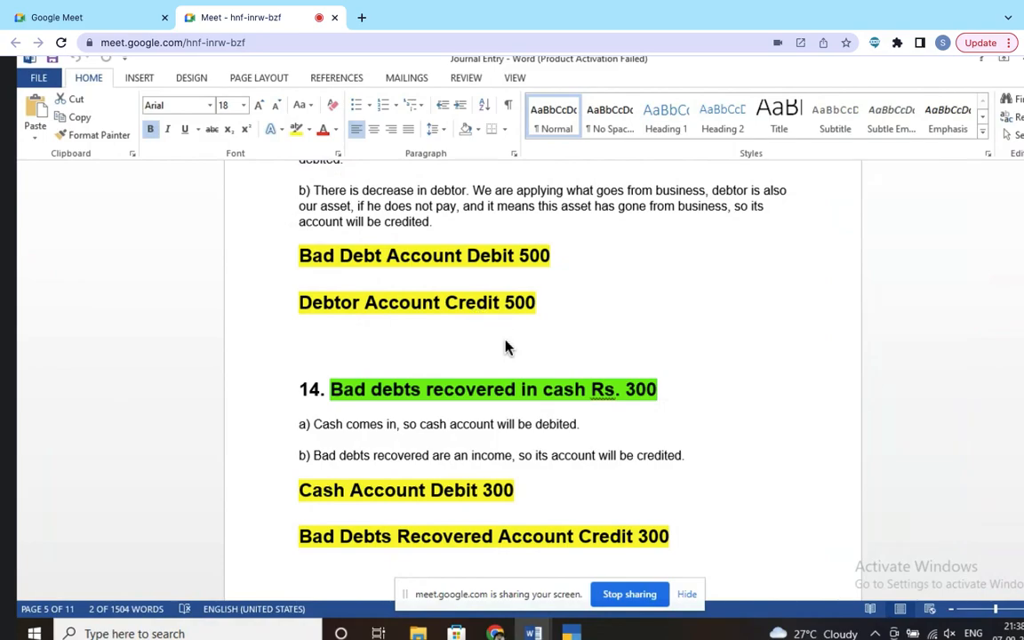
{"action": "scroll", "coordinate": [505, 347], "scroll_direction": "up", "scroll_amount": 20}
{"action": "scroll", "coordinate": [504, 347], "scroll_direction": "up", "scroll_amount": 3}
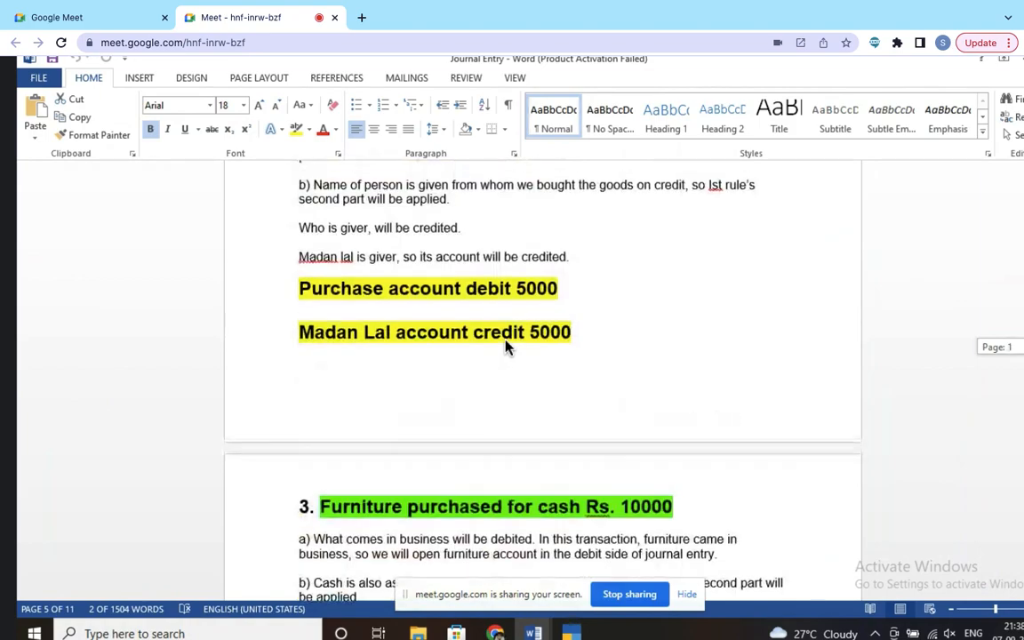
{"action": "scroll", "coordinate": [505, 347], "scroll_direction": "down", "scroll_amount": 6}
{"action": "scroll", "coordinate": [505, 348], "scroll_direction": "down", "scroll_amount": 5}
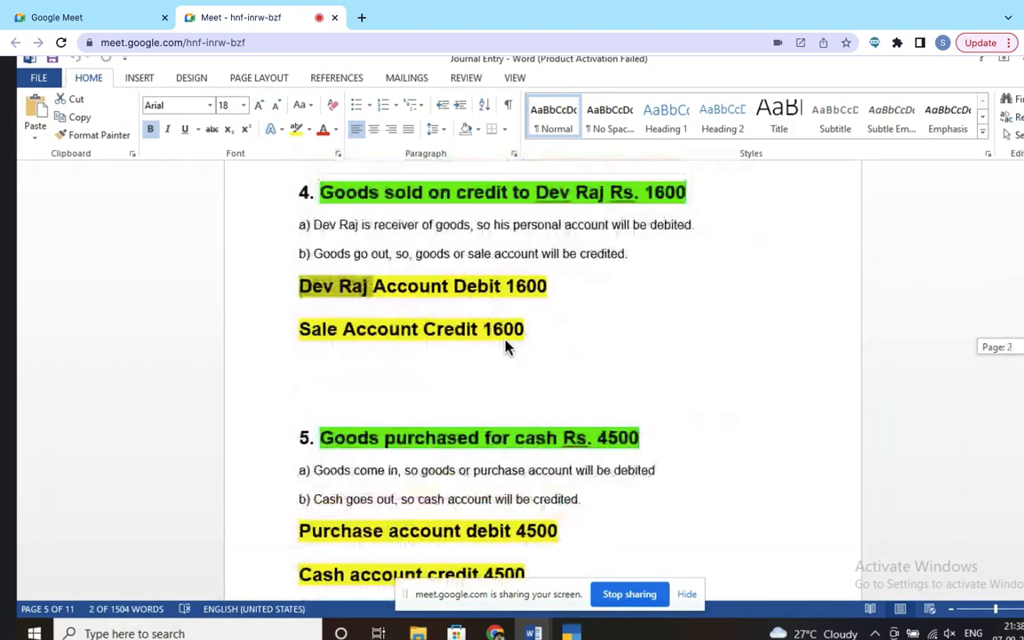
{"action": "scroll", "coordinate": [505, 347], "scroll_direction": "down", "scroll_amount": 1}
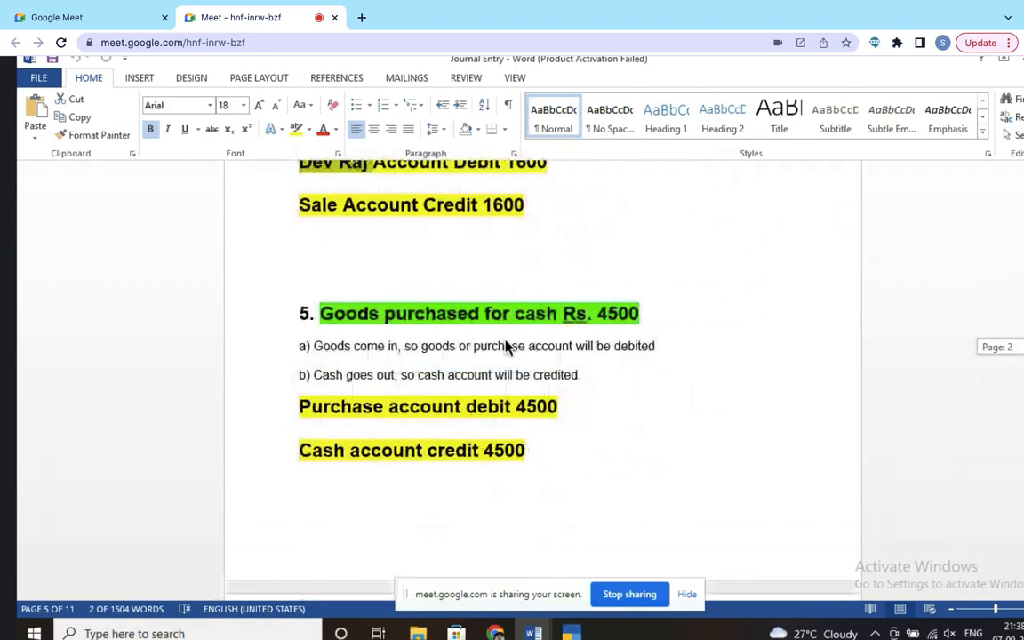
{"action": "scroll", "coordinate": [505, 347], "scroll_direction": "down", "scroll_amount": 1}
{"action": "scroll", "coordinate": [505, 347], "scroll_direction": "down", "scroll_amount": 6}
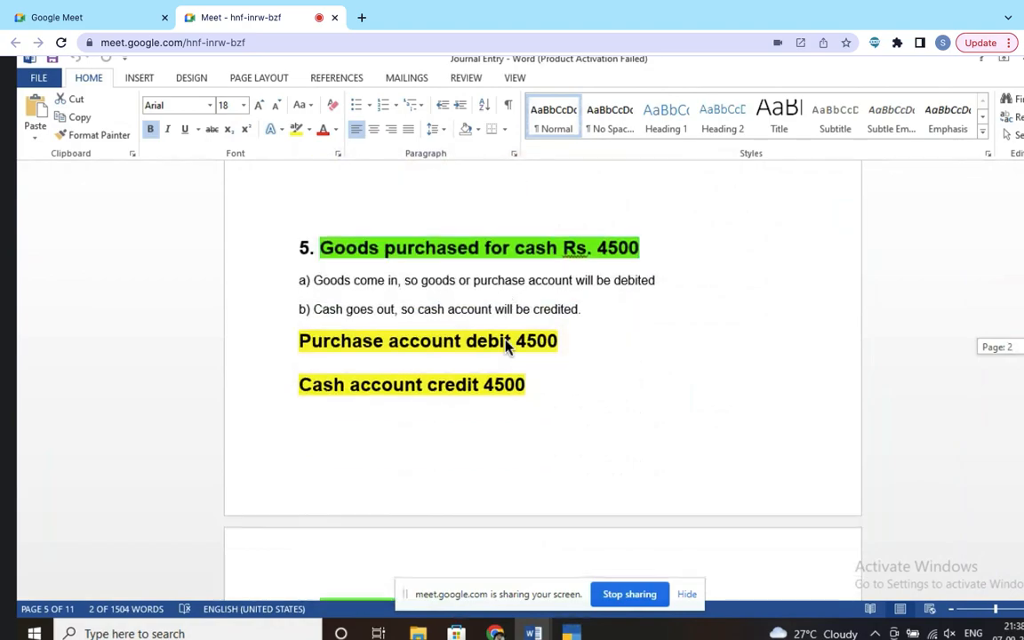
{"action": "scroll", "coordinate": [504, 348], "scroll_direction": "up", "scroll_amount": 9}
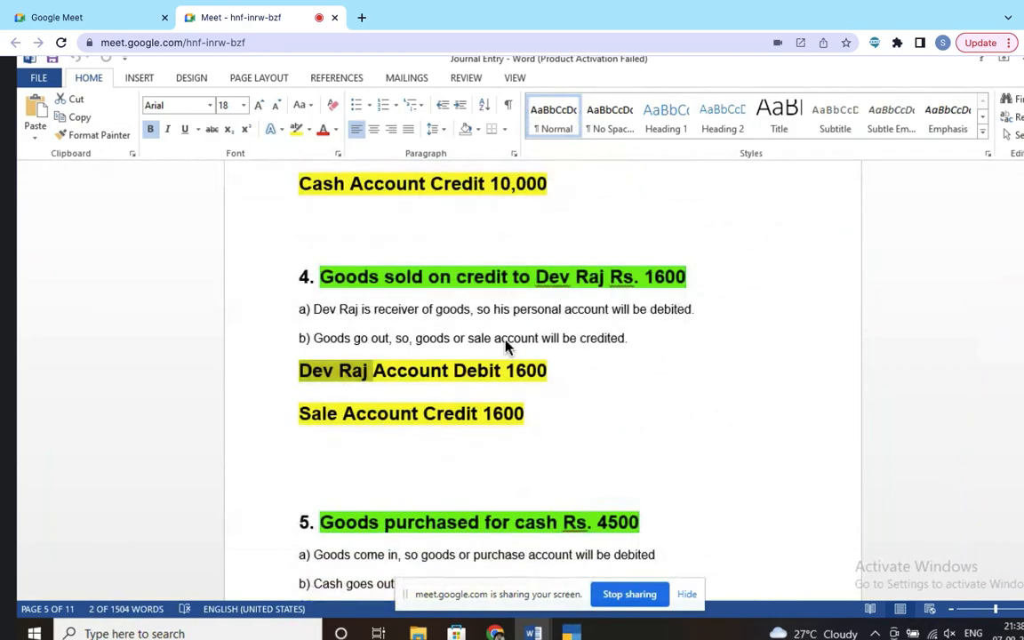
{"action": "key", "text": "Left"}
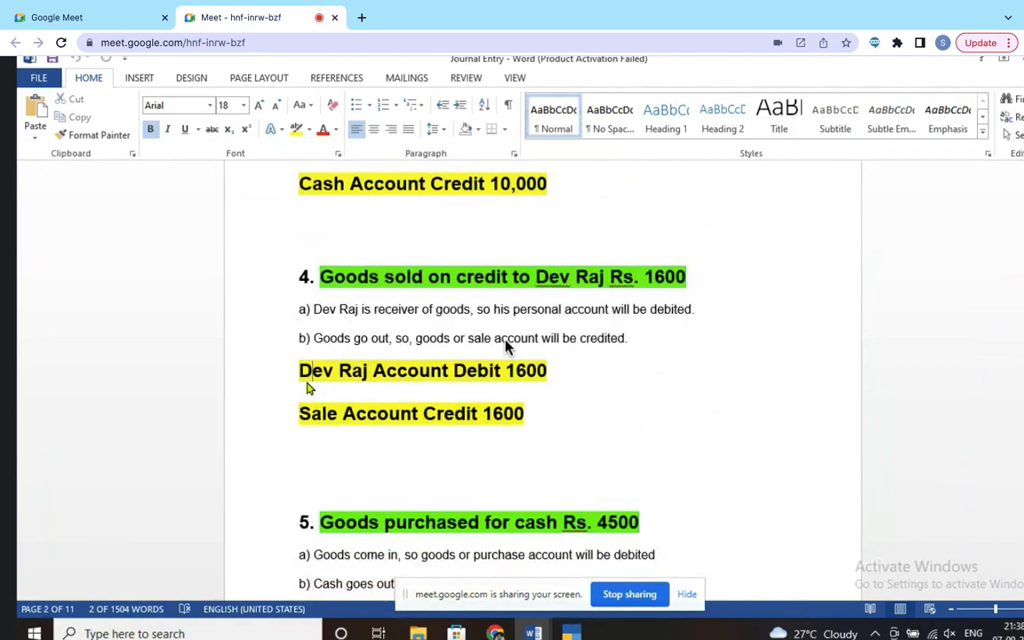
{"action": "left_click_drag", "start_coordinate": [413, 368], "coordinate": [435, 372]}
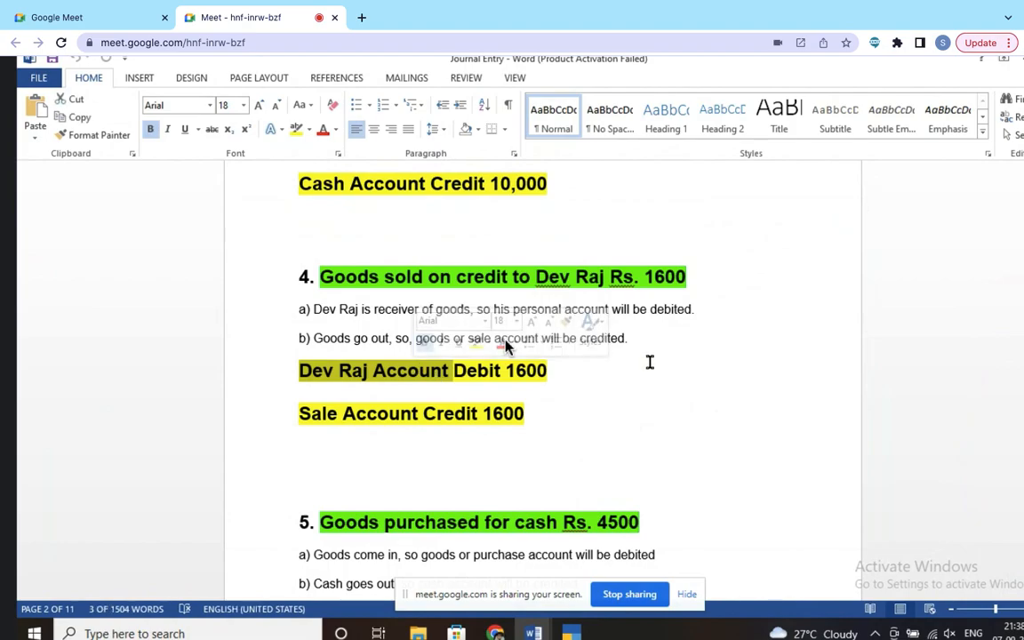
Step: Scroll on to entry 13 and select 'Bad Debt' in its debit line
{"action": "scroll", "coordinate": [651, 364], "scroll_direction": "down", "scroll_amount": 20}
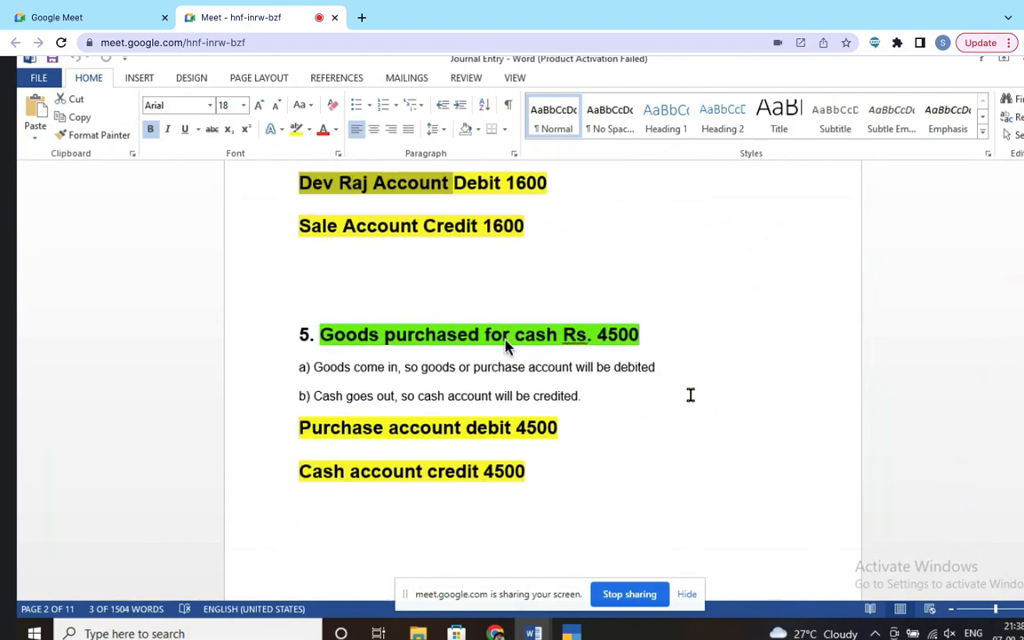
{"action": "scroll", "coordinate": [506, 346], "scroll_direction": "down", "scroll_amount": 15}
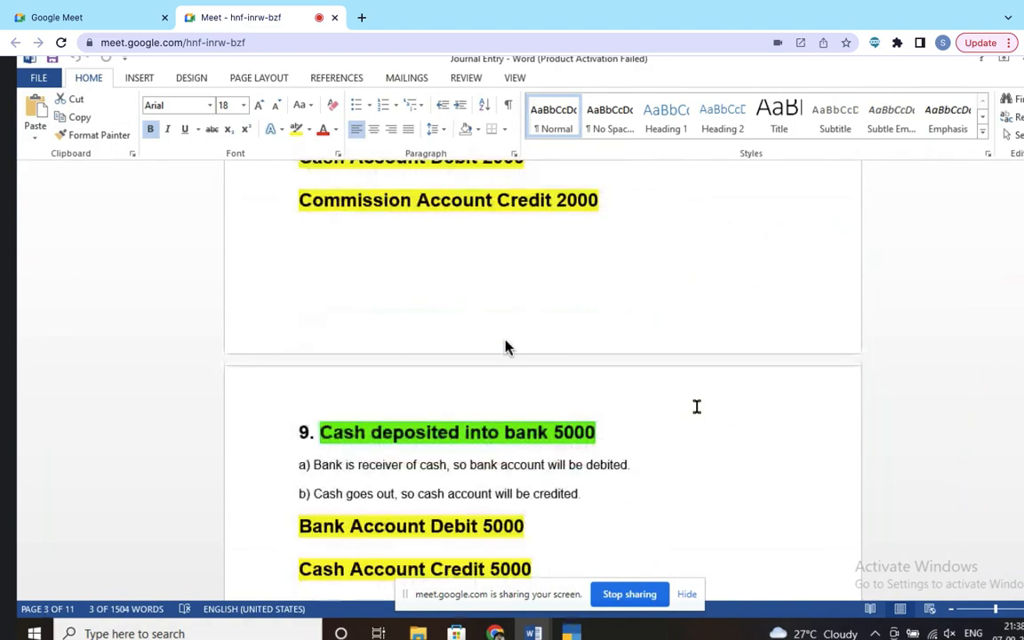
{"action": "scroll", "coordinate": [506, 346], "scroll_direction": "down", "scroll_amount": 7}
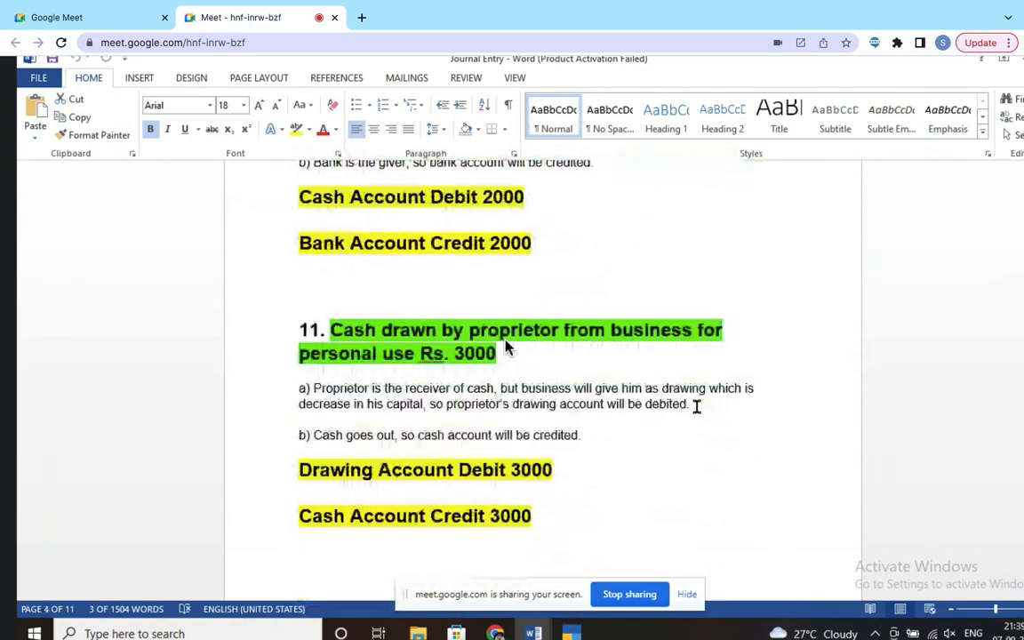
{"action": "scroll", "coordinate": [506, 347], "scroll_direction": "up", "scroll_amount": 3}
{"action": "scroll", "coordinate": [505, 346], "scroll_direction": "down", "scroll_amount": 10}
{"action": "scroll", "coordinate": [506, 347], "scroll_direction": "down", "scroll_amount": 3}
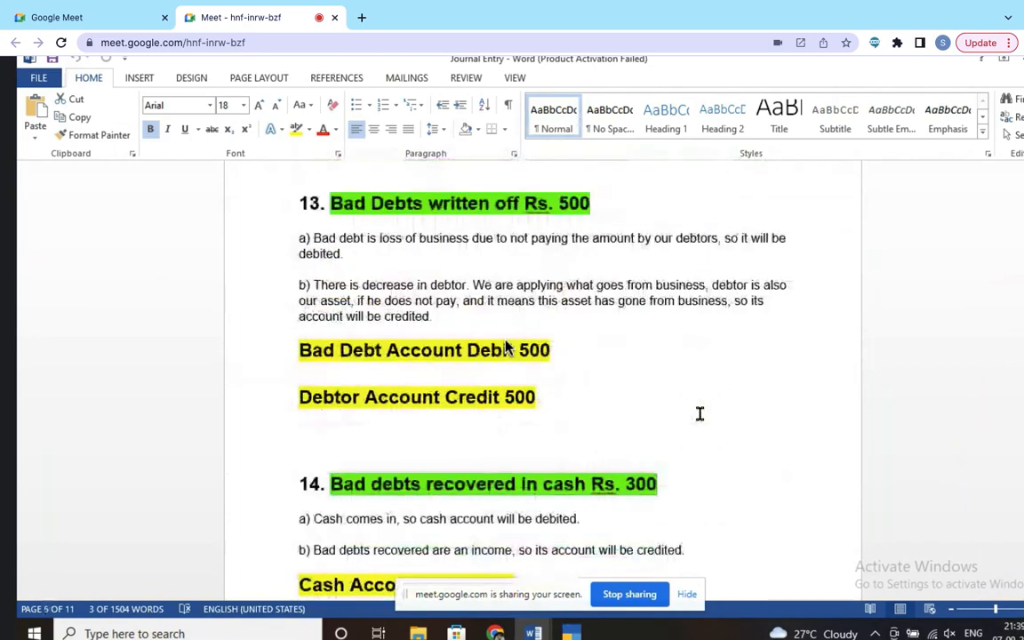
{"action": "left_click_drag", "start_coordinate": [298, 335], "coordinate": [377, 345]}
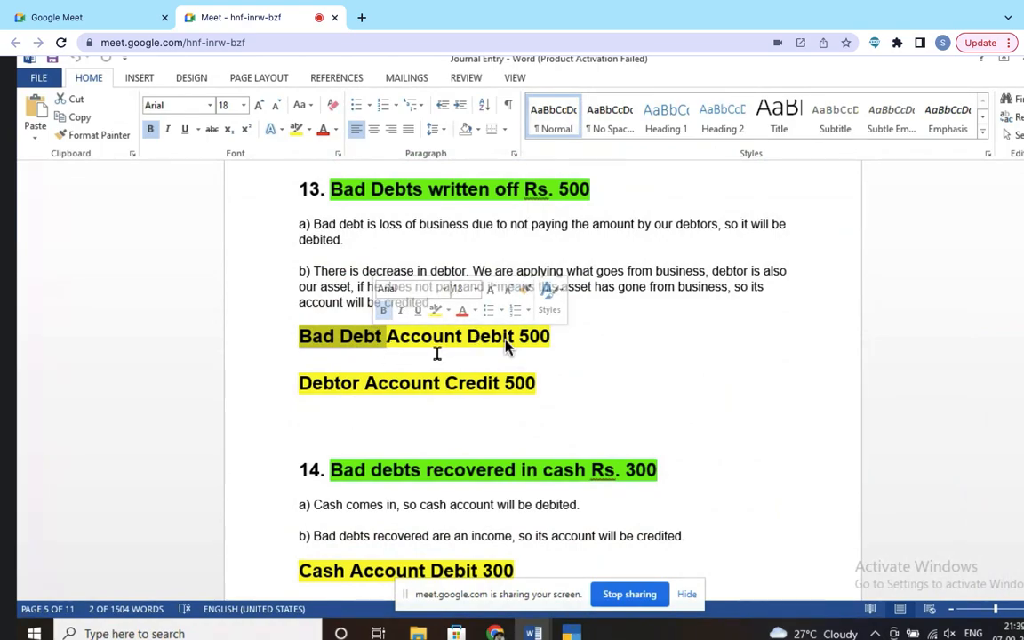
Step: Create the debtor's personal account ledger under Sundry Debtors and confirm saving it
{"action": "key", "text": "alt+Tab"}
{"action": "type", "text": "Sumit"}
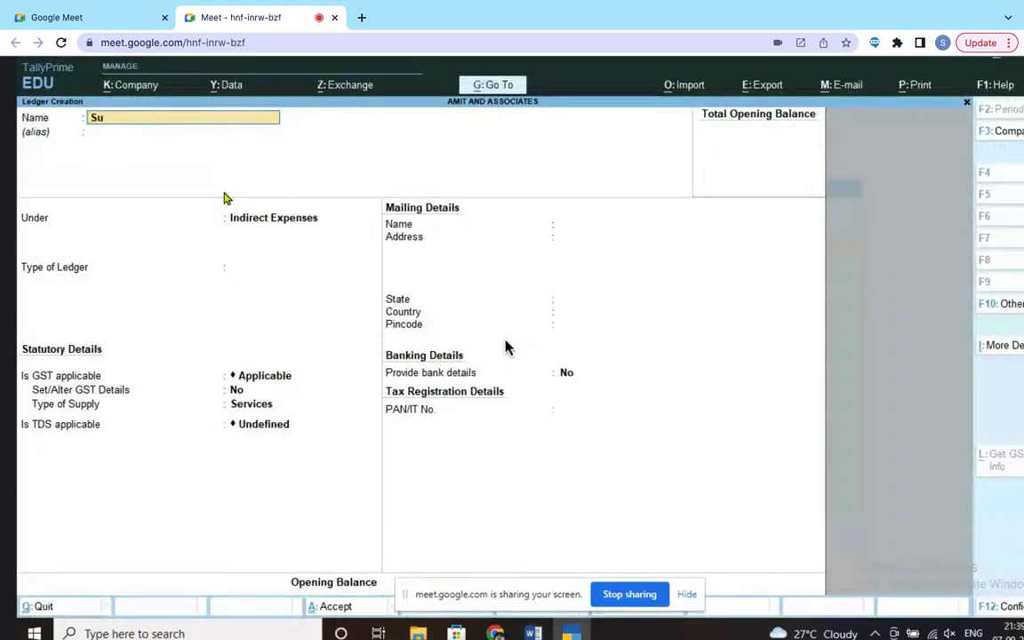
{"action": "key", "text": "BackSpace"}
{"action": "type", "text": "Account"}
{"action": "key", "text": "Return"}
{"action": "key", "text": "Return"}
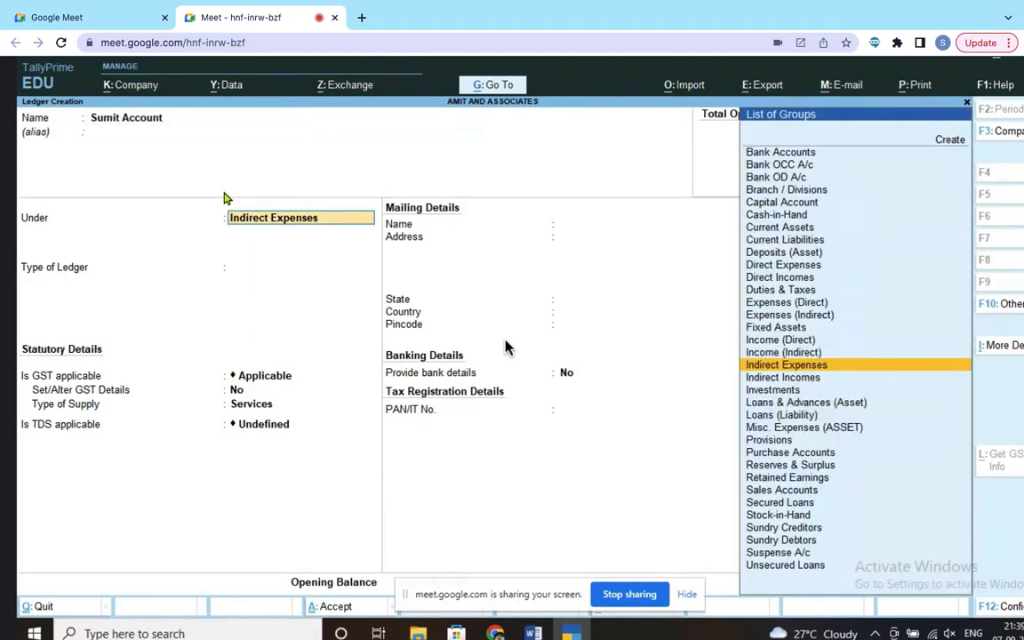
{"action": "type", "text": "Sun"}
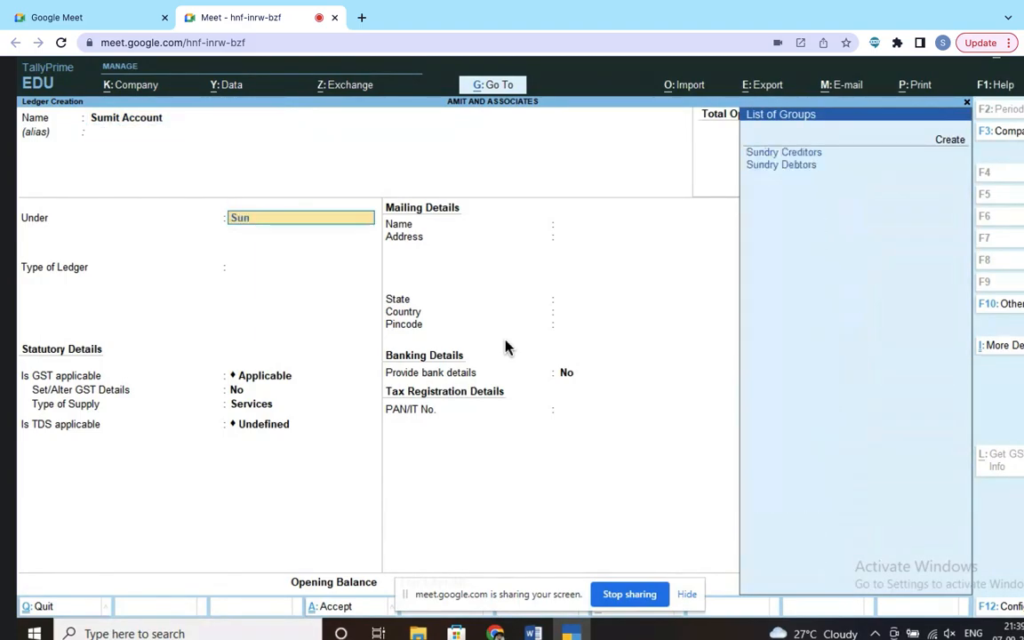
{"action": "left_click", "coordinate": [782, 165]}
{"action": "key", "text": "Return"}
{"action": "key", "text": "Return"}
{"action": "key", "text": "Return"}
{"action": "key", "text": "Return"}
{"action": "key", "text": "Return"}
{"action": "key", "text": "Return"}
{"action": "key", "text": "Return"}
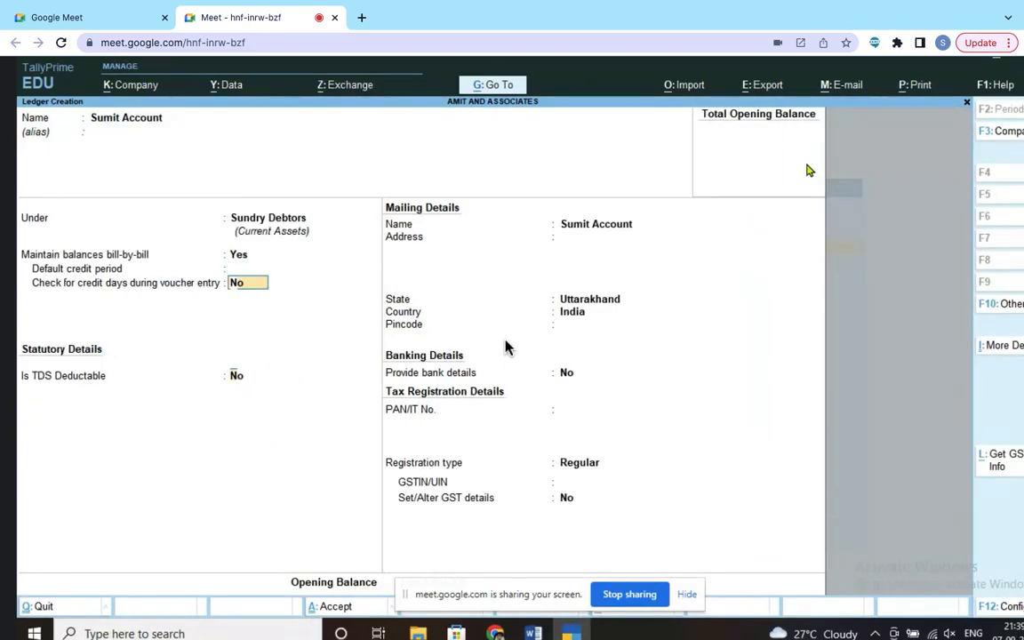
{"action": "key", "text": "Return"}
{"action": "key", "text": "Return"}
{"action": "key", "text": "Return"}
{"action": "key", "text": "Return"}
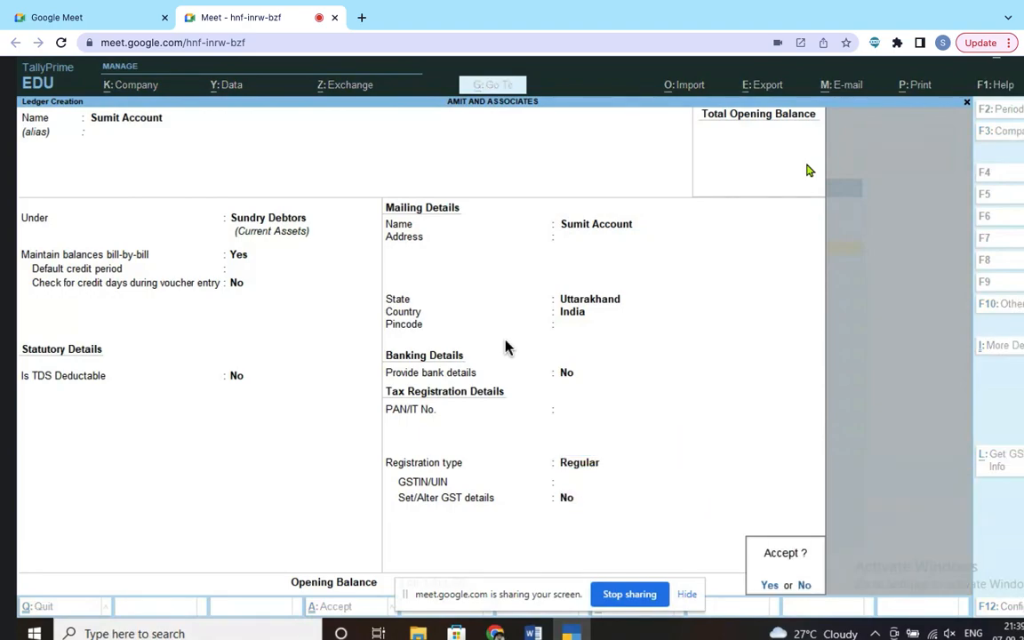
{"action": "key", "text": "Return"}
Step: Back in Word, scroll to entry 15: Machinery Account Debit 1000, Cash Account Credit 1000
{"action": "key", "text": "alt+Tab"}
{"action": "scroll", "coordinate": [511, 355], "scroll_direction": "down", "scroll_amount": 4}
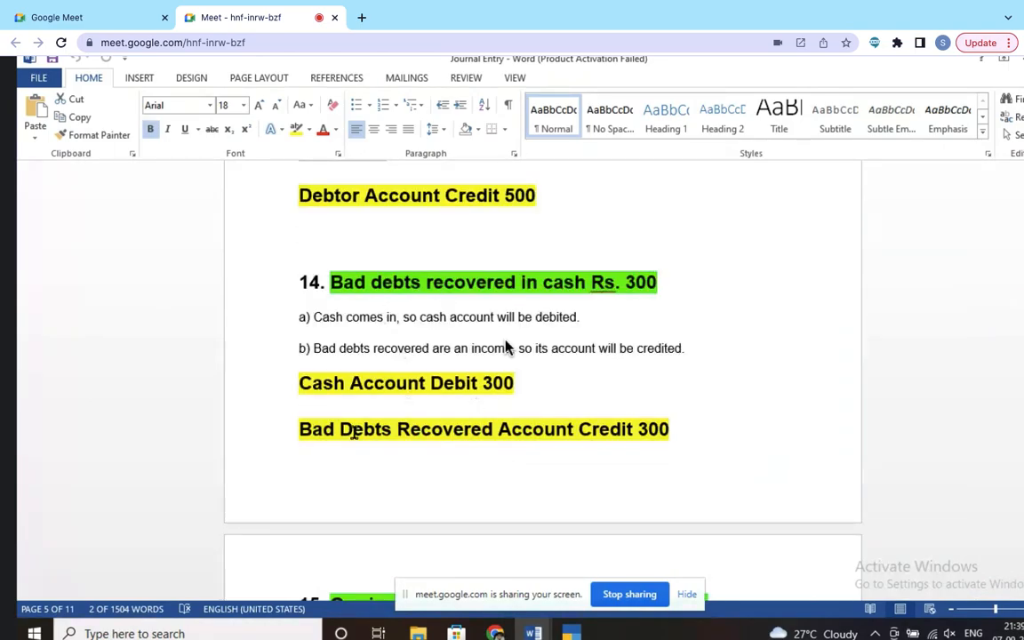
{"action": "scroll", "coordinate": [358, 418], "scroll_direction": "up", "scroll_amount": 1}
{"action": "scroll", "coordinate": [363, 403], "scroll_direction": "down", "scroll_amount": 4}
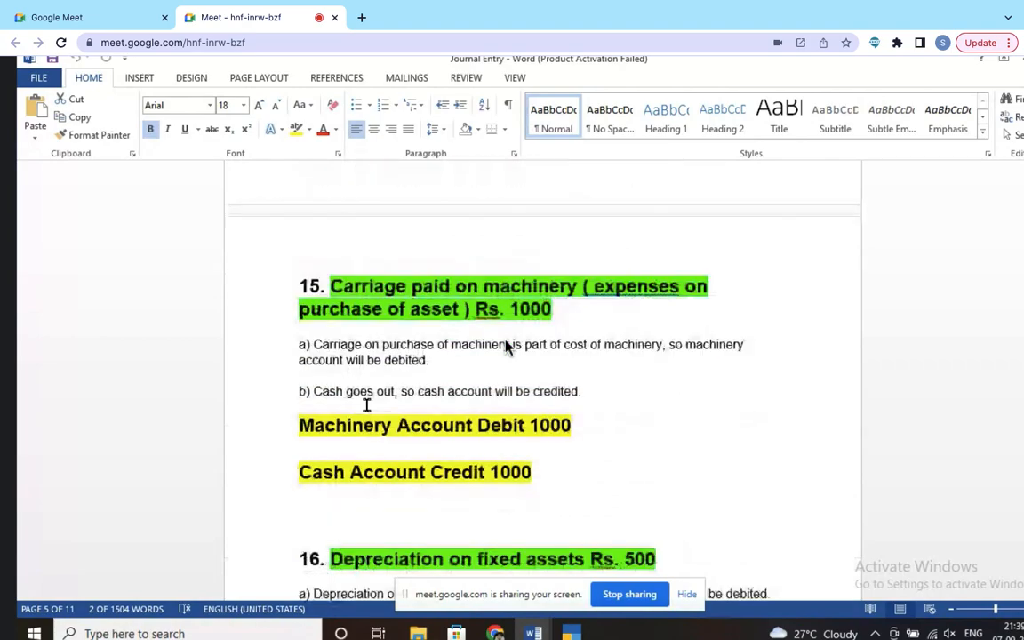
{"action": "scroll", "coordinate": [366, 404], "scroll_direction": "down", "scroll_amount": 1}
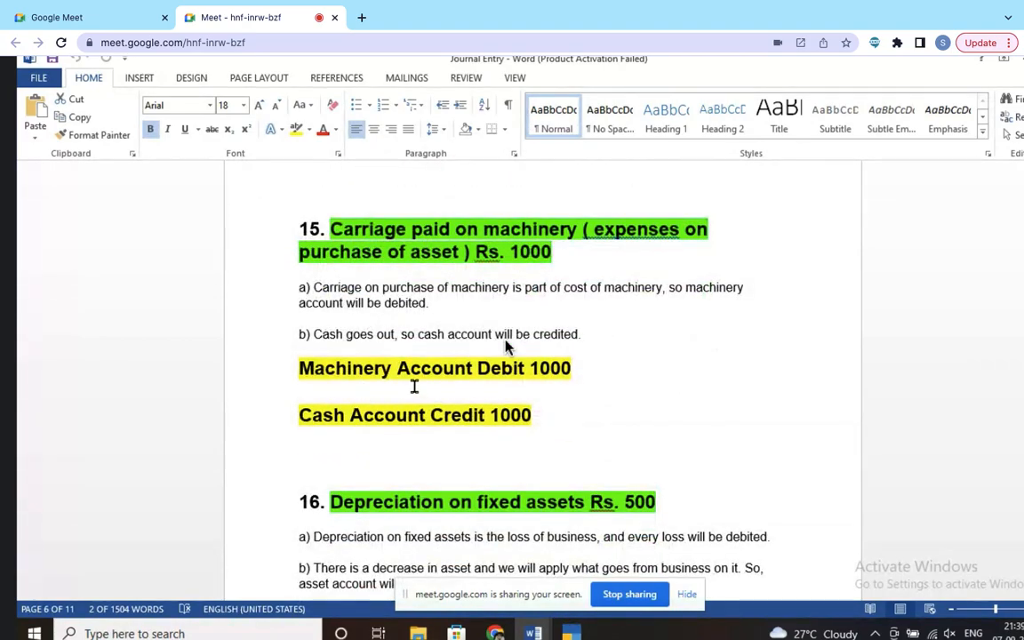
Step: Save a 'Machinery account' ledger grouped under Fixed Assets, then return to Word
{"action": "key", "text": "alt+Tab"}
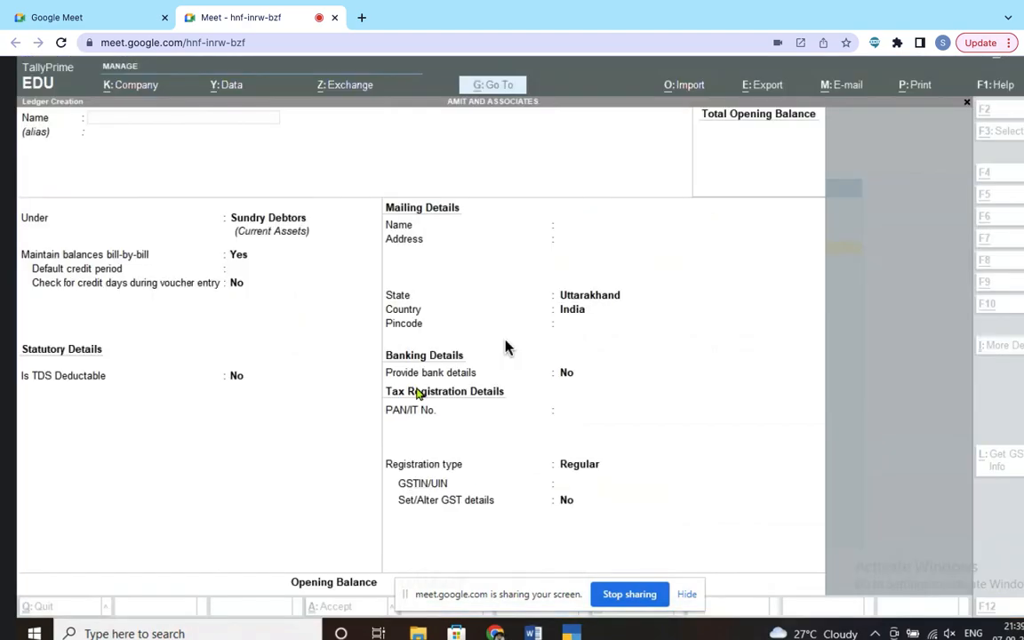
{"action": "type", "text": "Mach"}
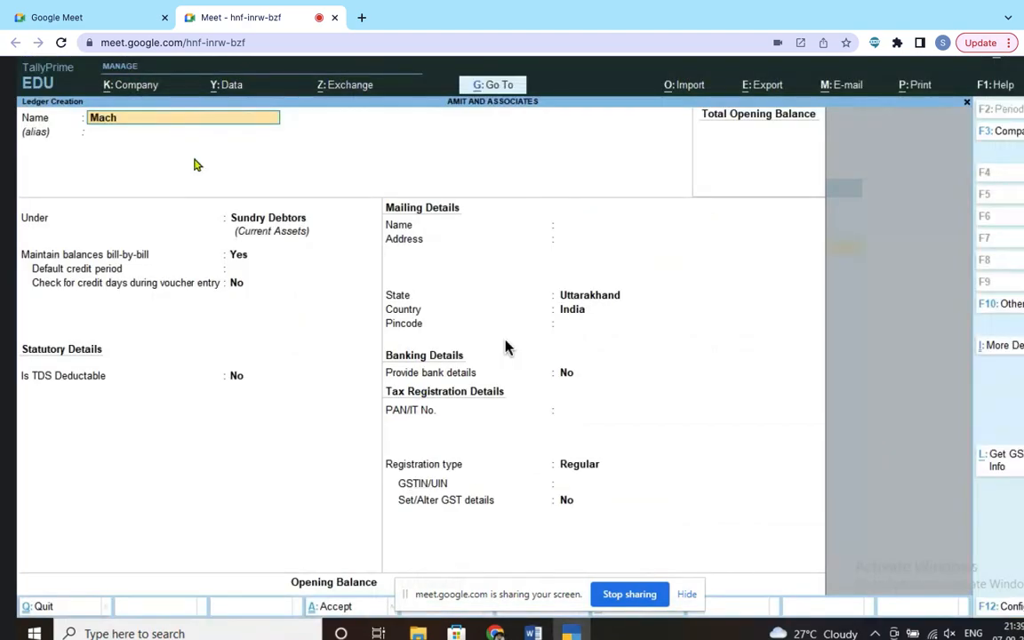
{"action": "type", "text": "inery account"}
{"action": "key", "text": "Return"}
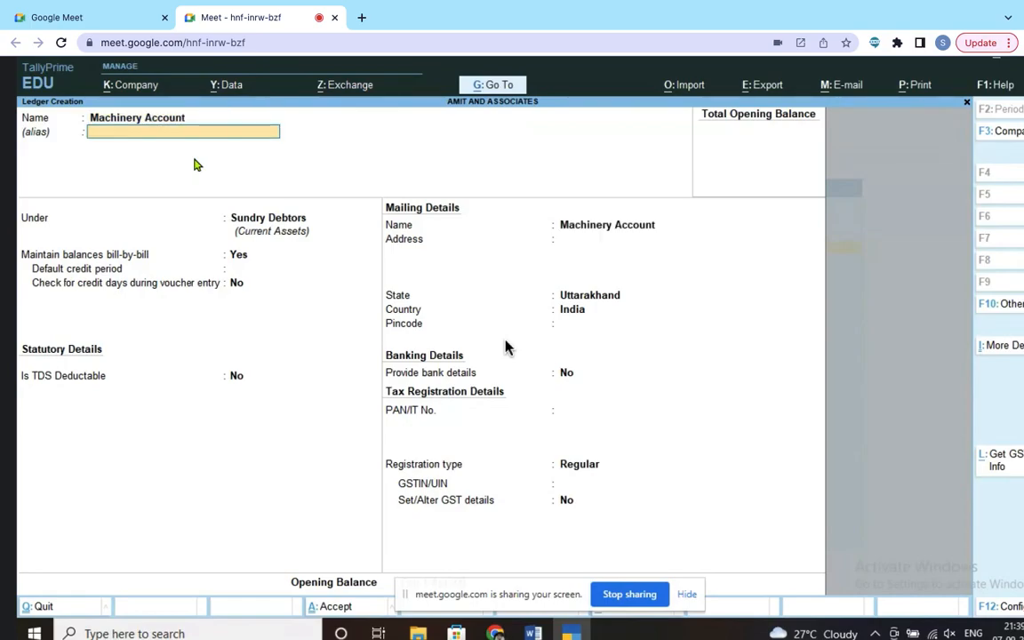
{"action": "key", "text": "Return"}
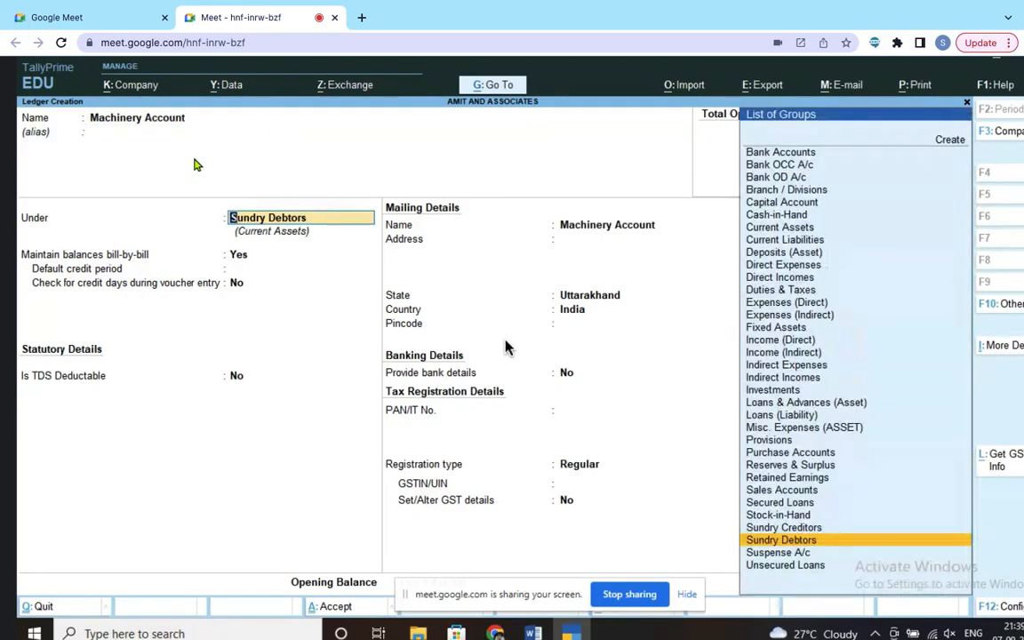
{"action": "type", "text": "Fi"}
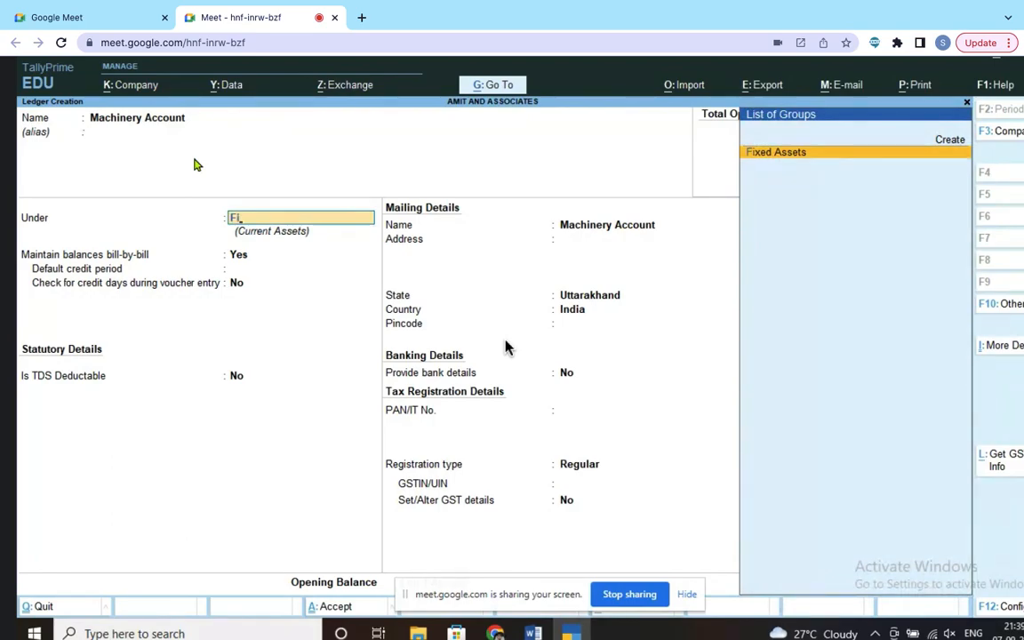
{"action": "key", "text": "Return"}
{"action": "key", "text": "Return"}
{"action": "key", "text": "Return"}
{"action": "key", "text": "Return"}
{"action": "key", "text": "Return"}
{"action": "key", "text": "Return"}
{"action": "key", "text": "Return"}
{"action": "key", "text": "Return"}
{"action": "key", "text": "Return"}
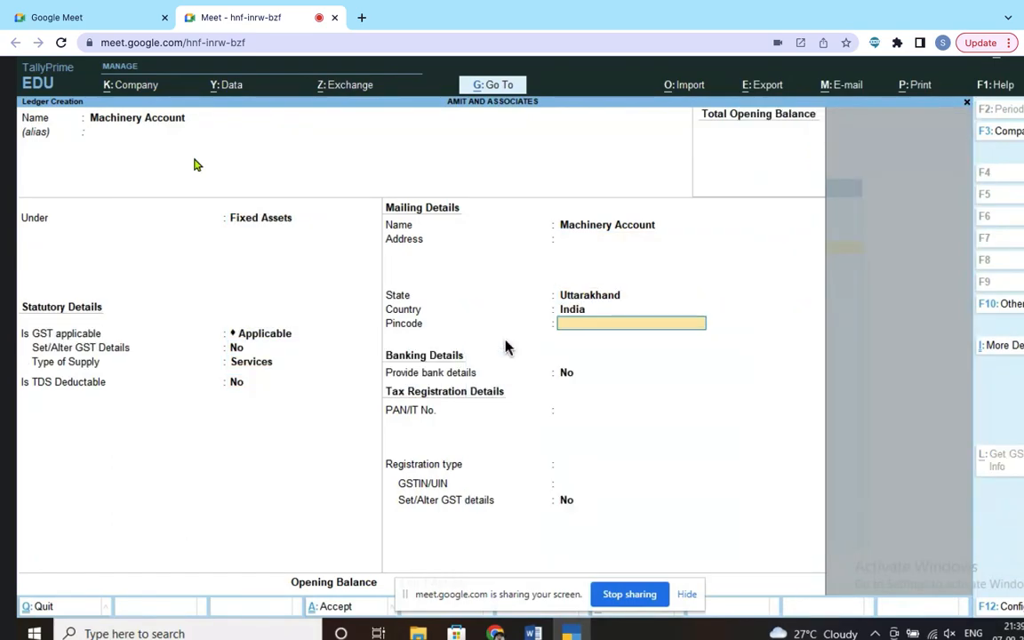
{"action": "key", "text": "Return"}
{"action": "key", "text": "Return"}
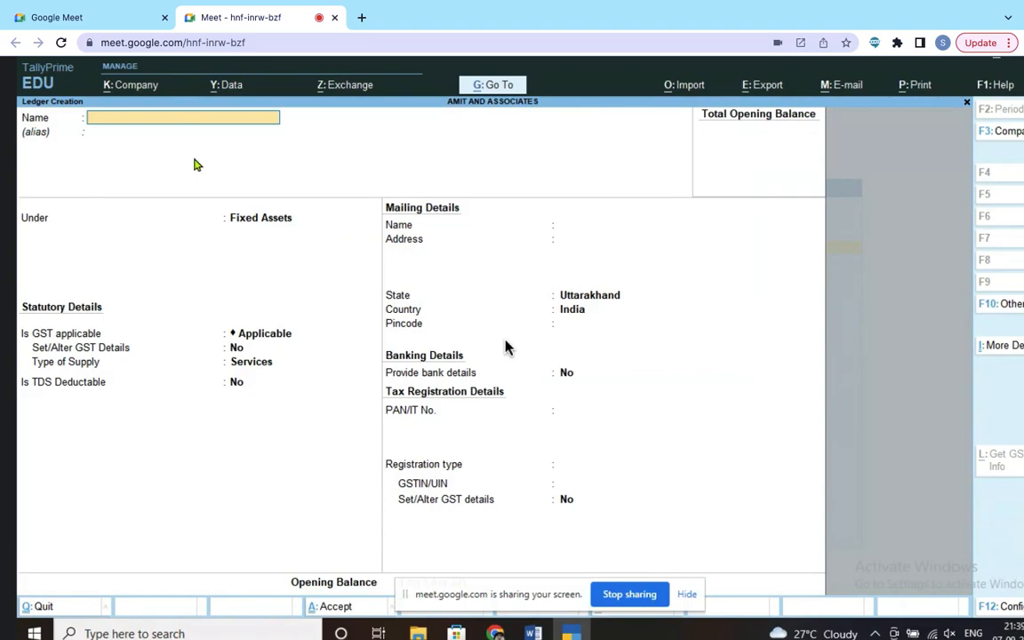
{"action": "key", "text": "alt+Tab"}
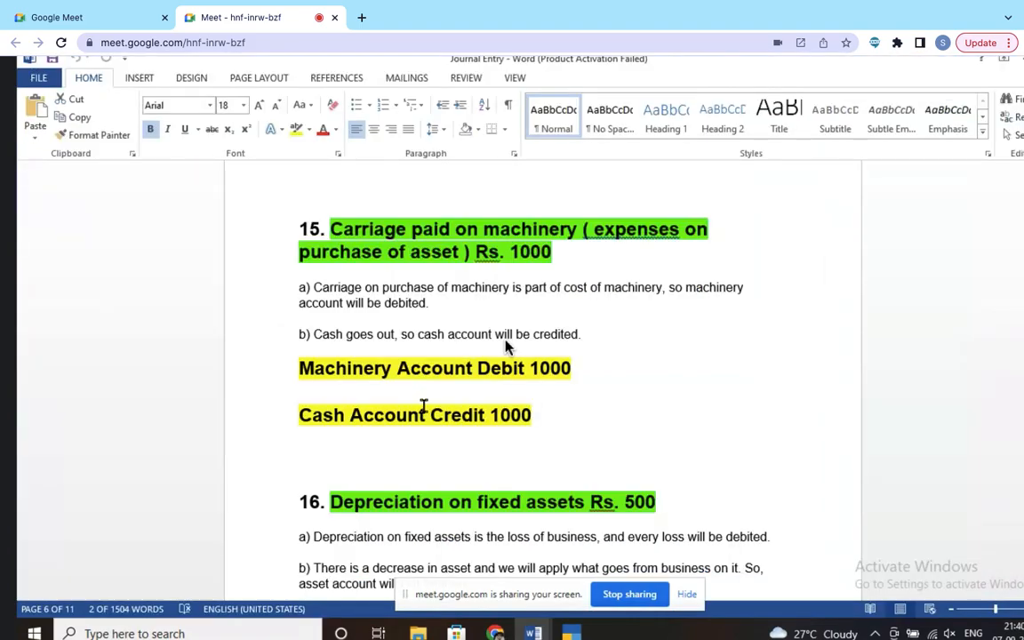
Step: Scroll the notes down to entry 16's Depreciation Account Debit 500 line
{"action": "scroll", "coordinate": [383, 419], "scroll_direction": "down", "scroll_amount": 1}
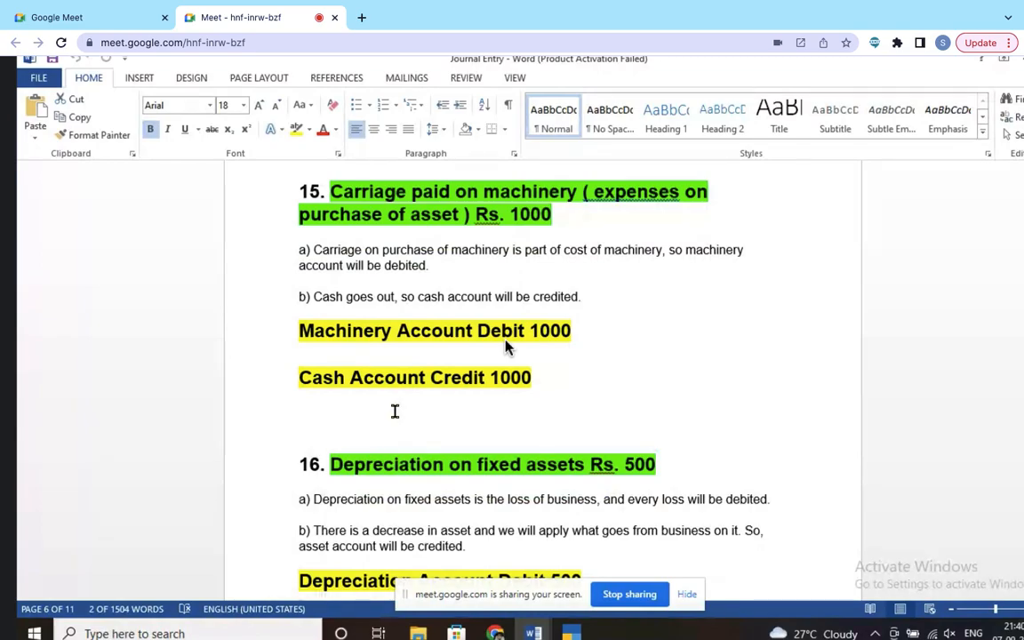
{"action": "scroll", "coordinate": [504, 347], "scroll_direction": "down", "scroll_amount": 5}
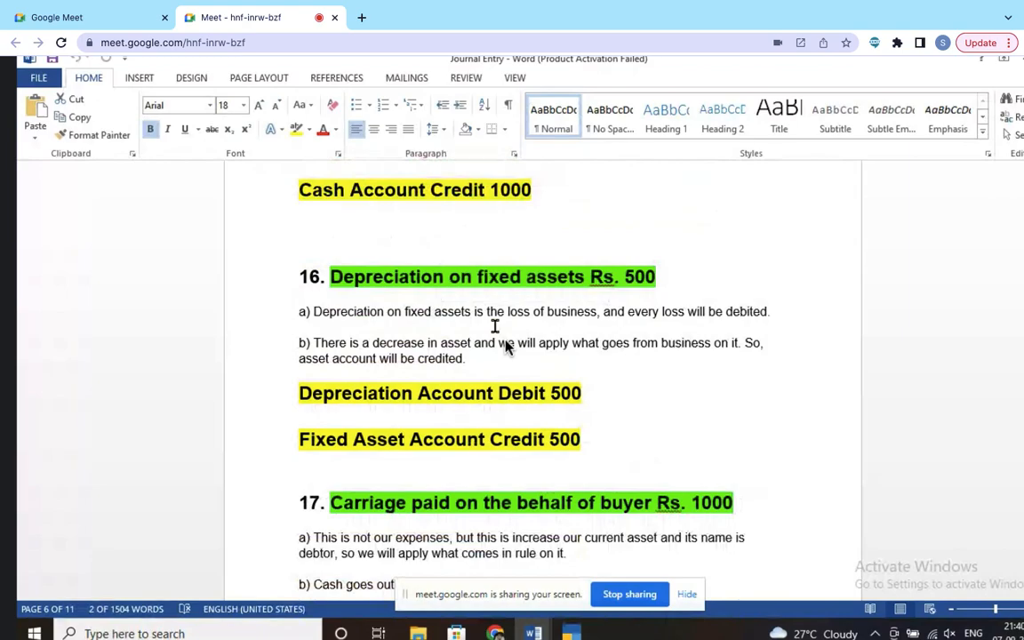
Step: Save a 'Depreciation Account' ledger under Expenses (Indirect), then return to Word
{"action": "key", "text": "alt+Tab"}
{"action": "type", "text": "Depreciation Account"}
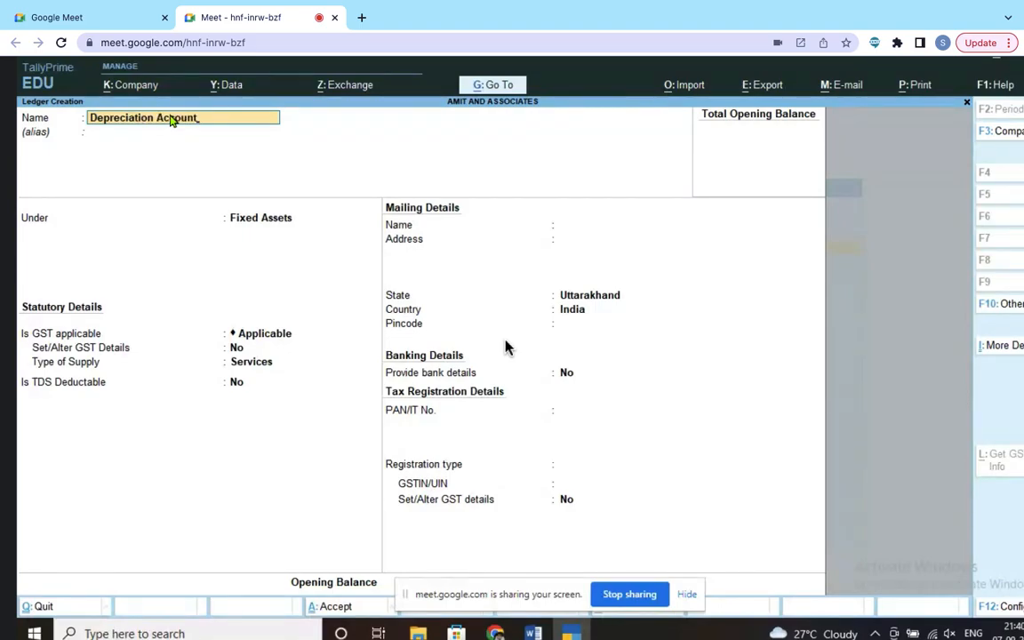
{"action": "key", "text": "Return"}
{"action": "key", "text": "Return"}
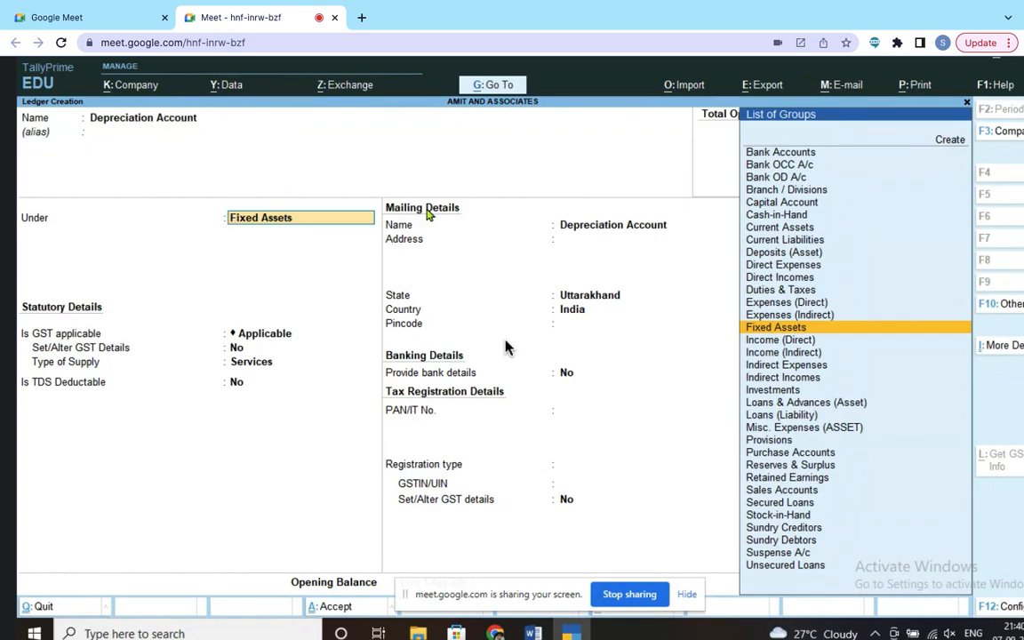
{"action": "key", "text": "Down"}
{"action": "key", "text": "Up"}
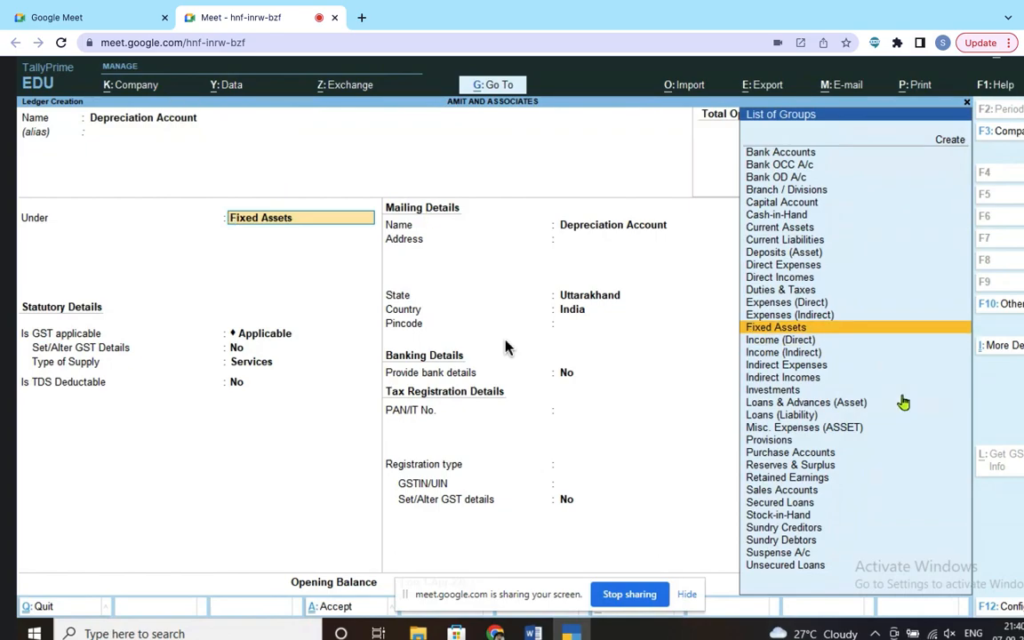
{"action": "left_click", "coordinate": [833, 316]}
{"action": "key", "text": "Return"}
{"action": "key", "text": "Return"}
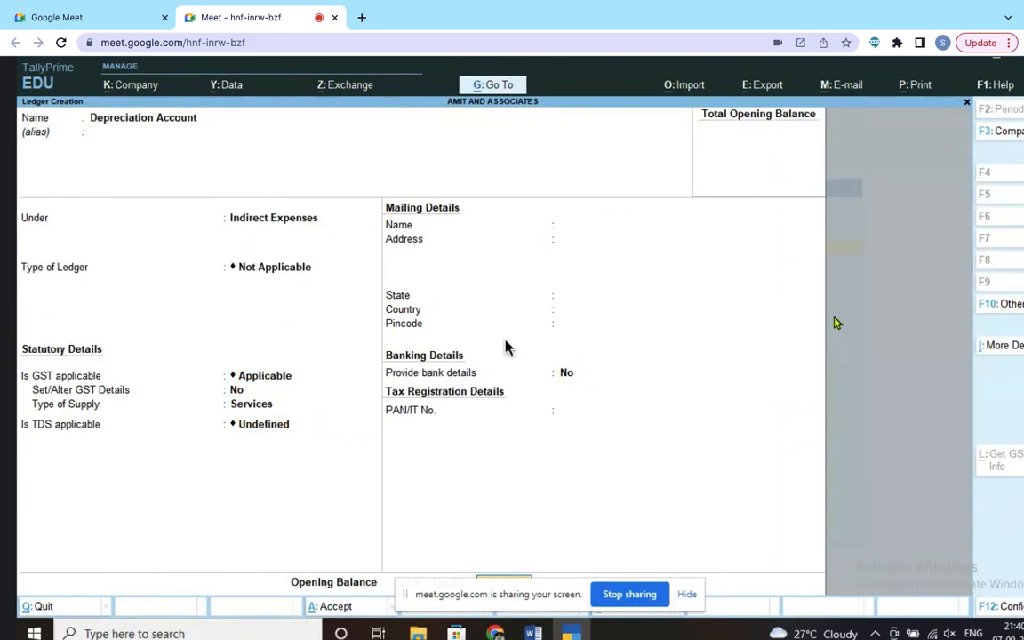
{"action": "key", "text": "Return"}
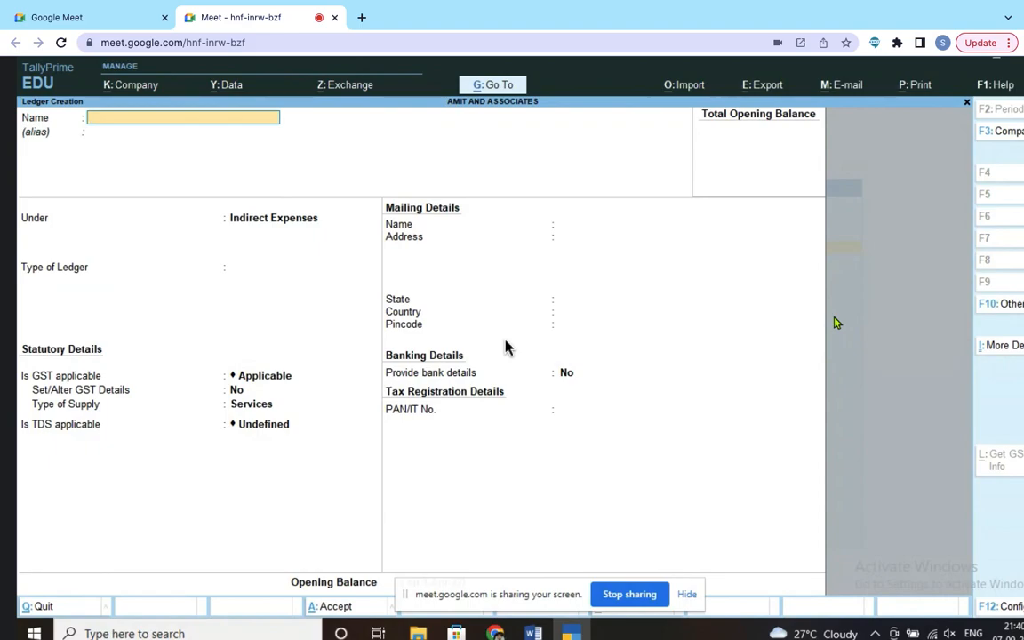
{"action": "key", "text": "alt+Tab"}
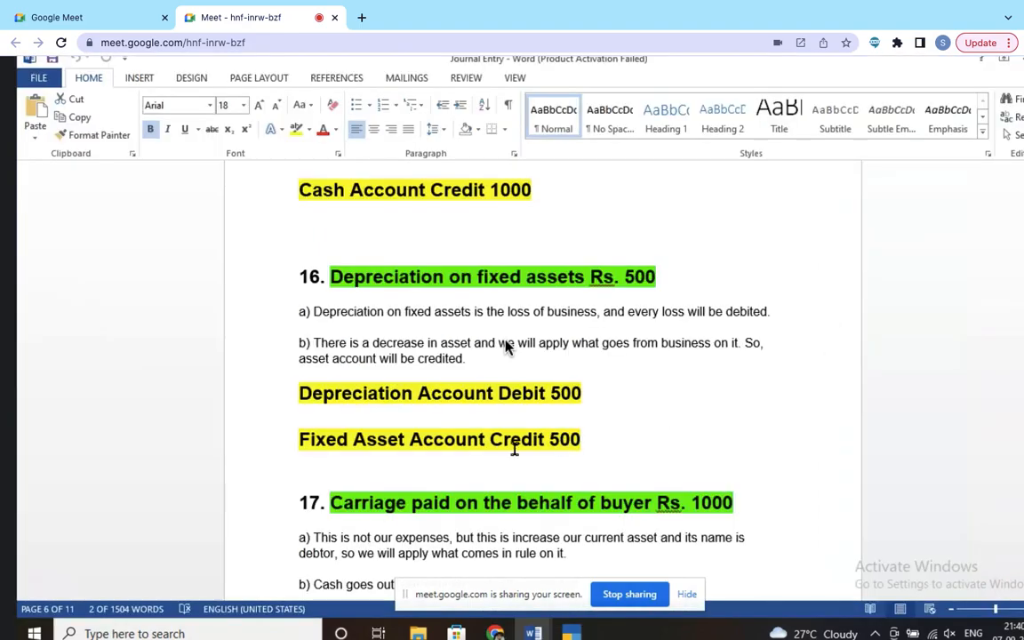
Step: Scroll past entry 17 to entry 18's Advertising Account Debit 1500 line
{"action": "scroll", "coordinate": [504, 346], "scroll_direction": "down", "scroll_amount": 3}
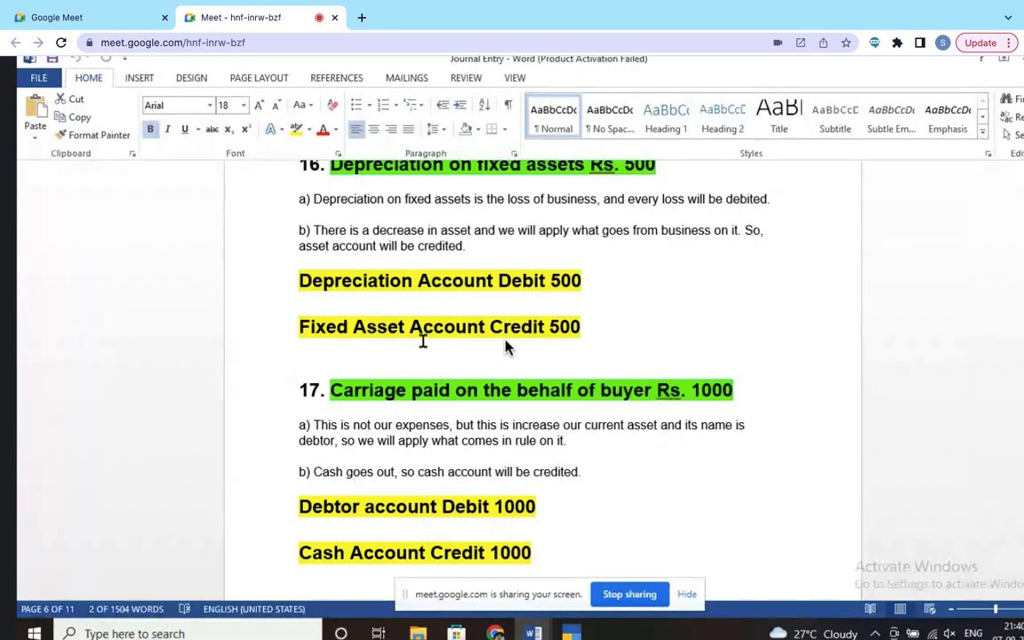
{"action": "scroll", "coordinate": [462, 395], "scroll_direction": "down", "scroll_amount": 3}
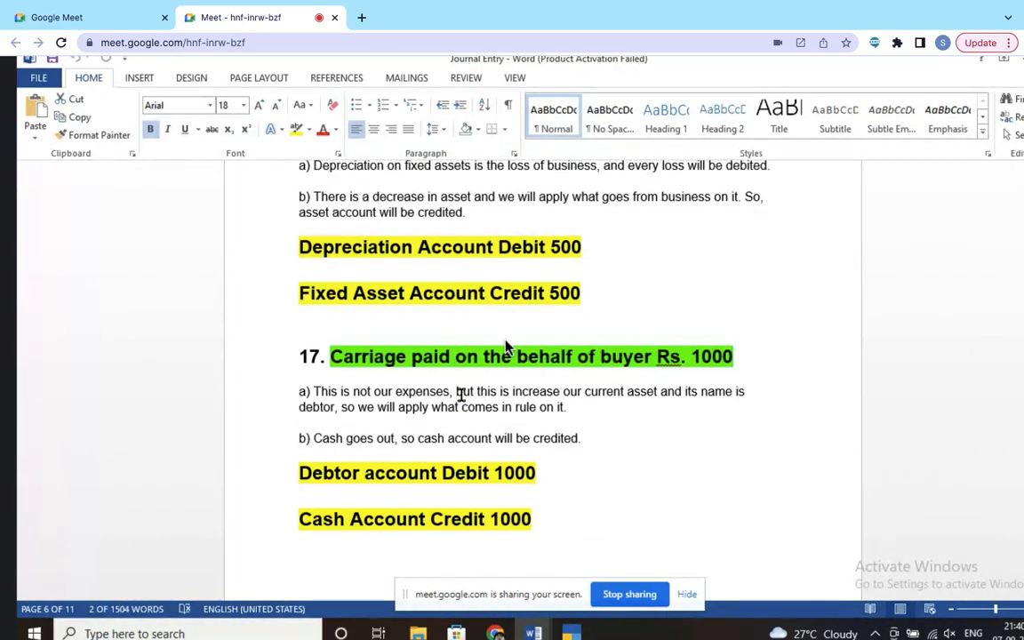
{"action": "scroll", "coordinate": [466, 400], "scroll_direction": "down", "scroll_amount": 2}
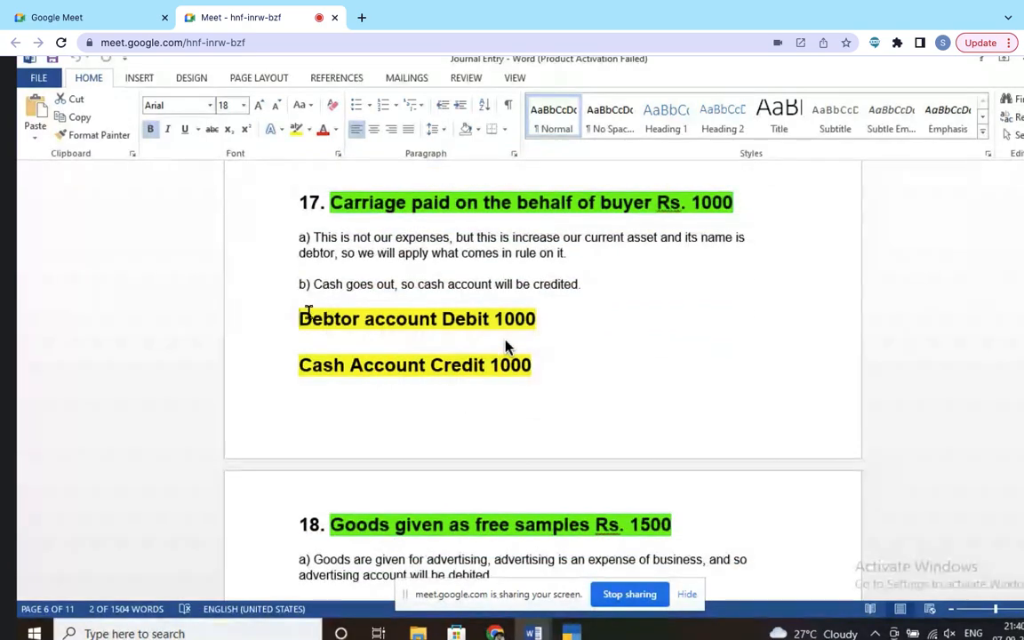
{"action": "left_click_drag", "start_coordinate": [297, 318], "coordinate": [423, 320]}
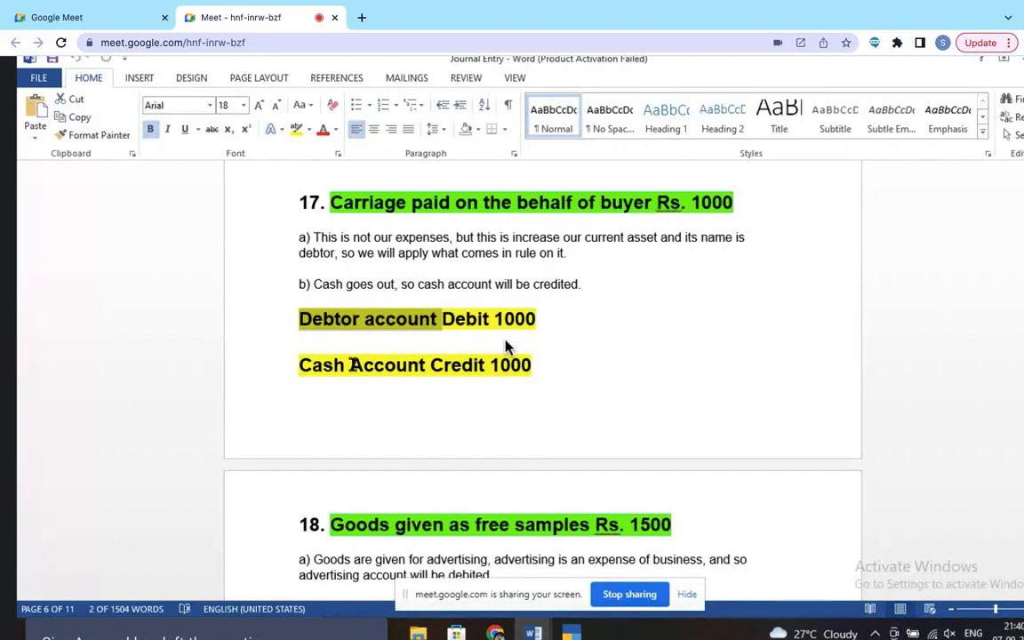
{"action": "scroll", "coordinate": [343, 378], "scroll_direction": "down", "scroll_amount": 2}
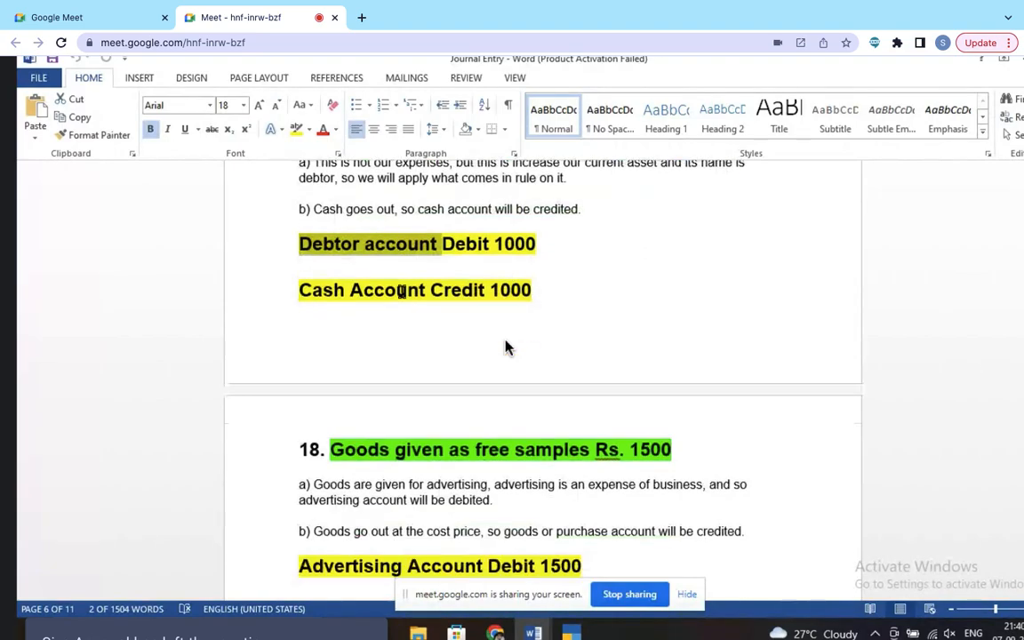
{"action": "scroll", "coordinate": [402, 293], "scroll_direction": "down", "scroll_amount": 6}
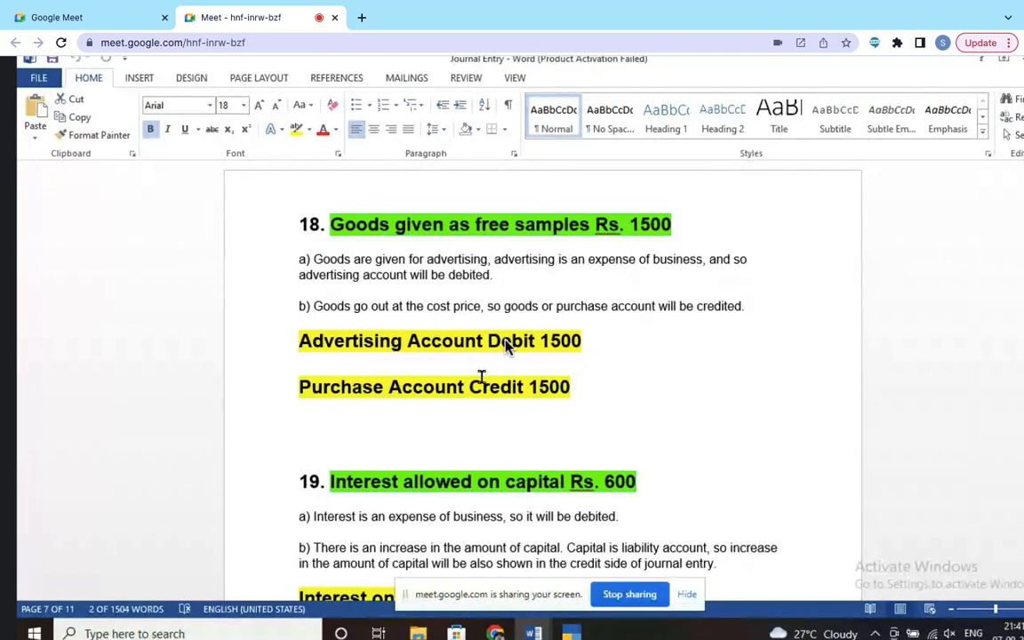
Step: Save an 'Advertising Exp. Account' ledger under Indirect Expenses, then return to Word
{"action": "key", "text": "alt+Tab"}
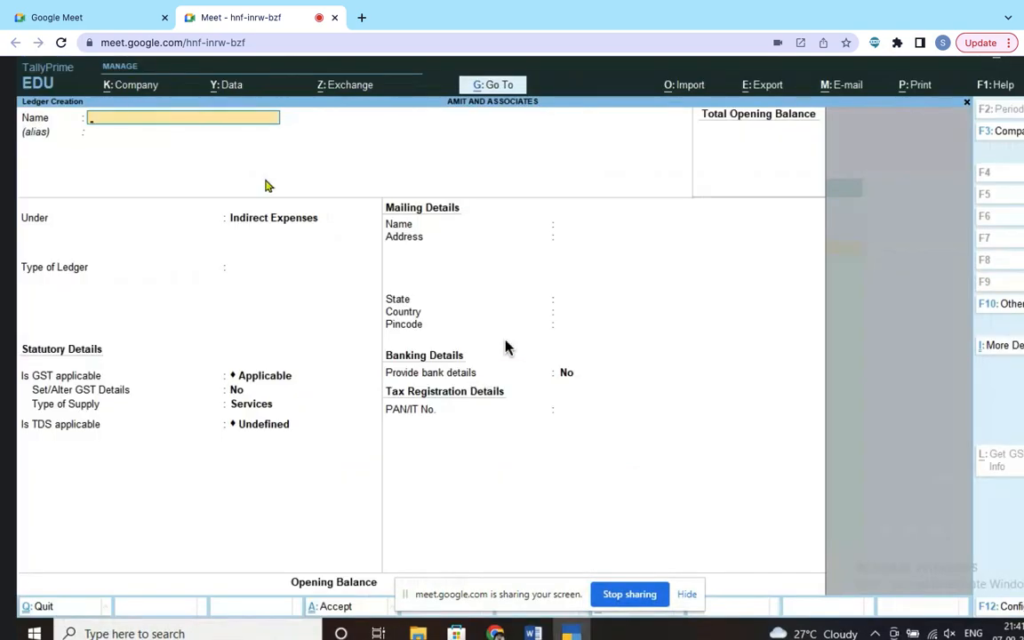
{"action": "type", "text": "Advertising Exp. Account"}
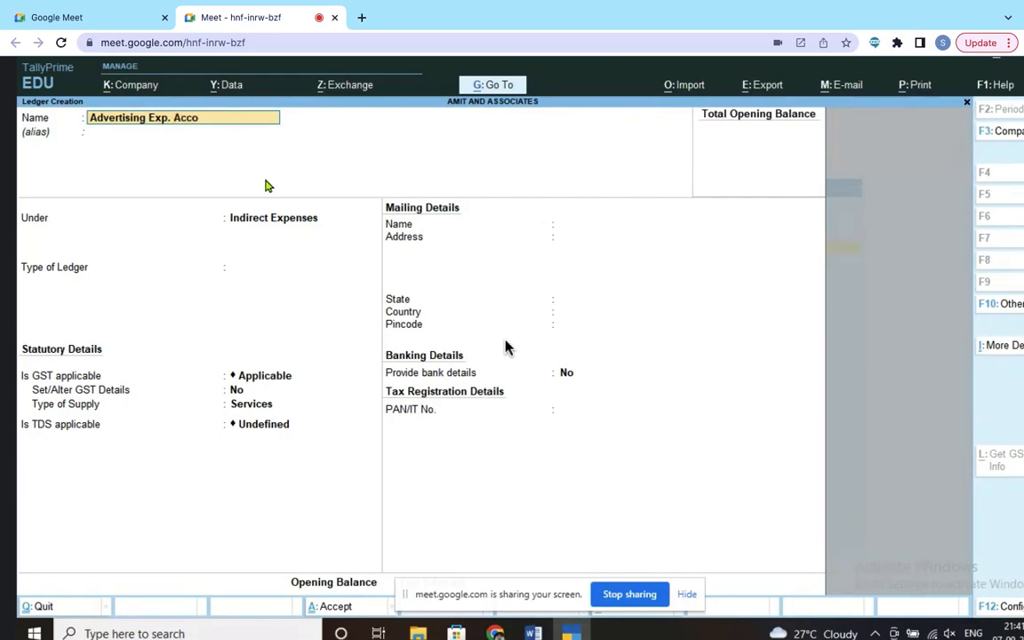
{"action": "key", "text": "Return"}
{"action": "key", "text": "Return"}
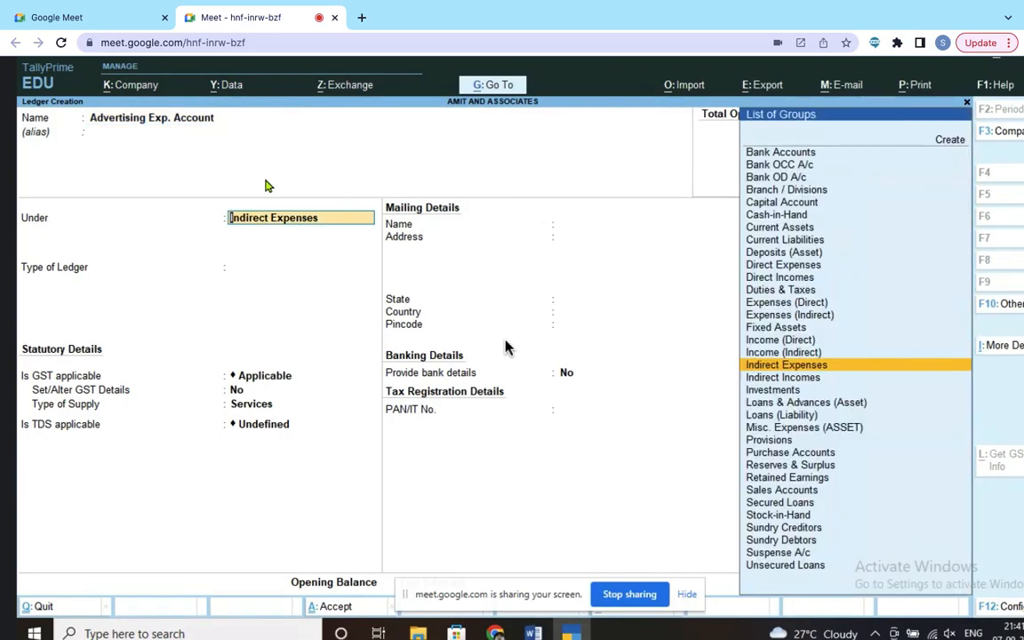
{"action": "left_click", "coordinate": [826, 373]}
{"action": "key", "text": "Return"}
{"action": "key", "text": "Return"}
{"action": "key", "text": "Return"}
{"action": "key", "text": "Return"}
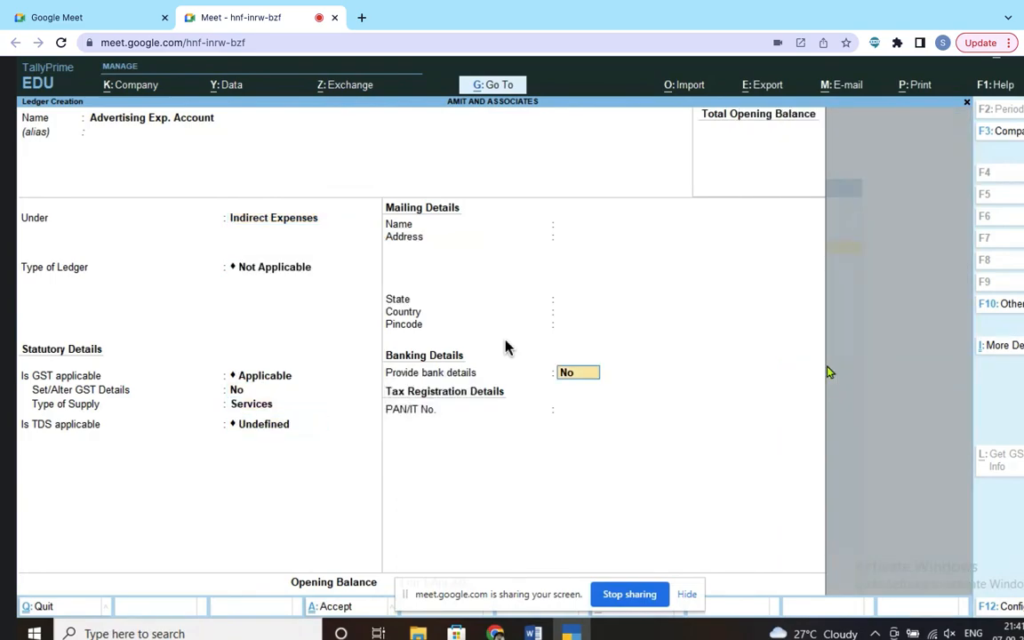
{"action": "key", "text": "Return"}
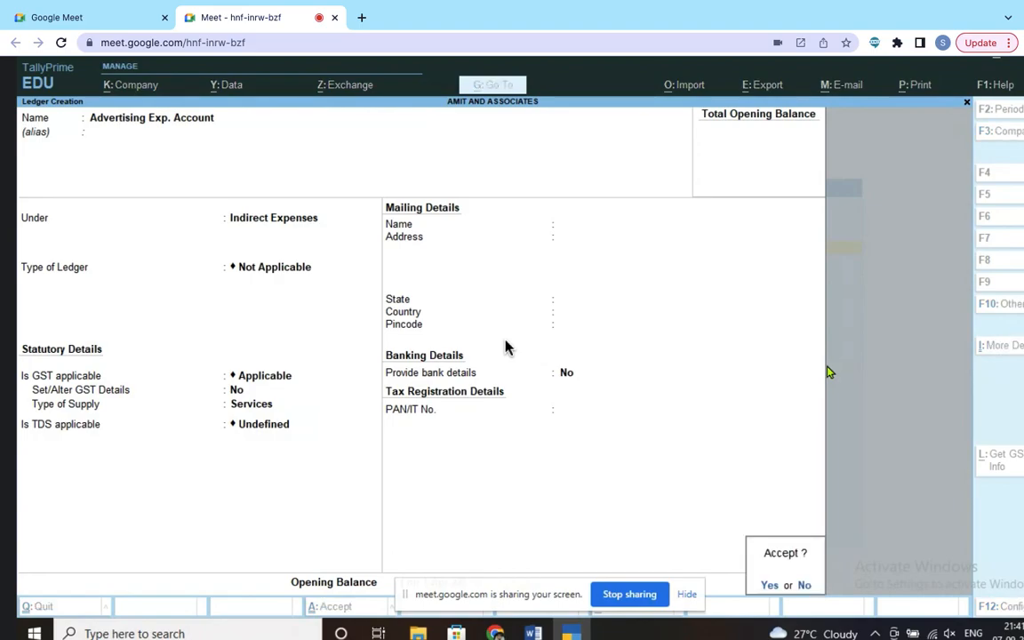
{"action": "key", "text": "Return"}
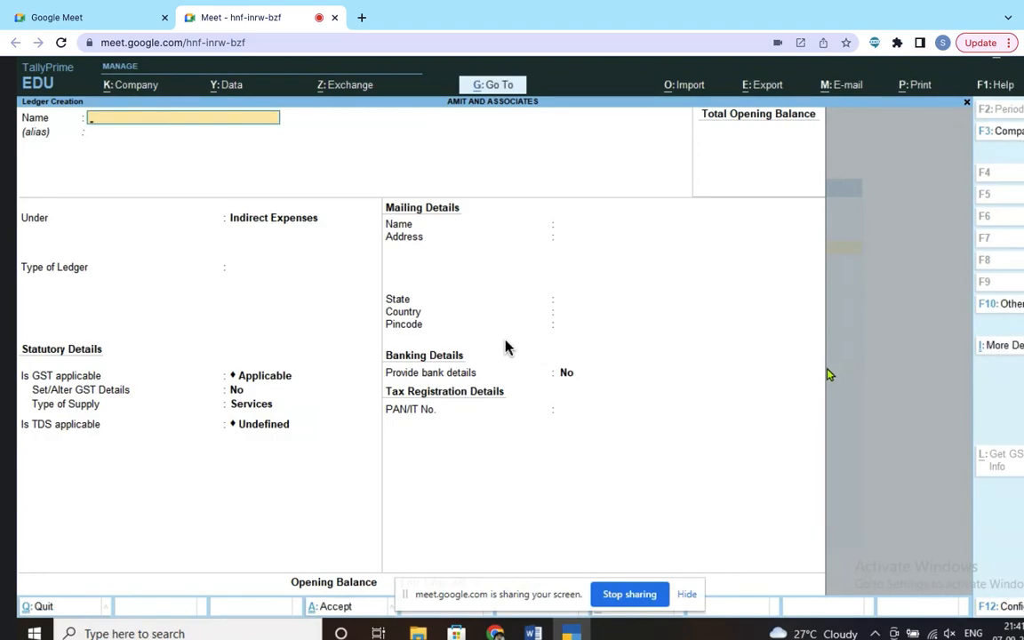
{"action": "key", "text": "alt+Tab"}
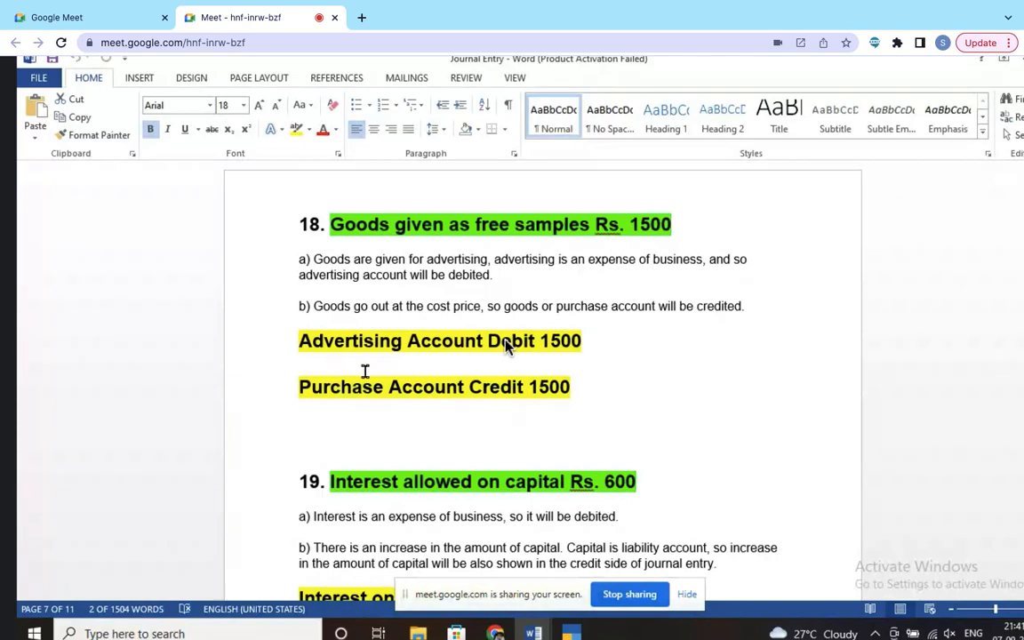
Step: Scroll Word to entry 19, then name a new Tally ledger 'Interest on Capital Account'
{"action": "scroll", "coordinate": [364, 370], "scroll_direction": "down", "scroll_amount": 3}
{"action": "scroll", "coordinate": [427, 277], "scroll_direction": "down", "scroll_amount": 2}
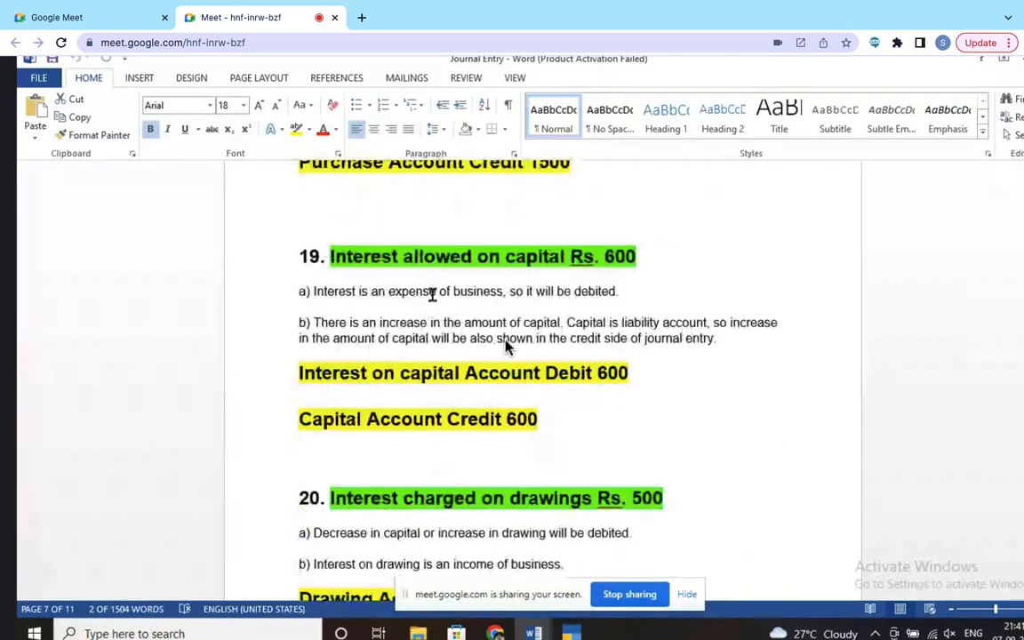
{"action": "scroll", "coordinate": [334, 402], "scroll_direction": "down", "scroll_amount": 1}
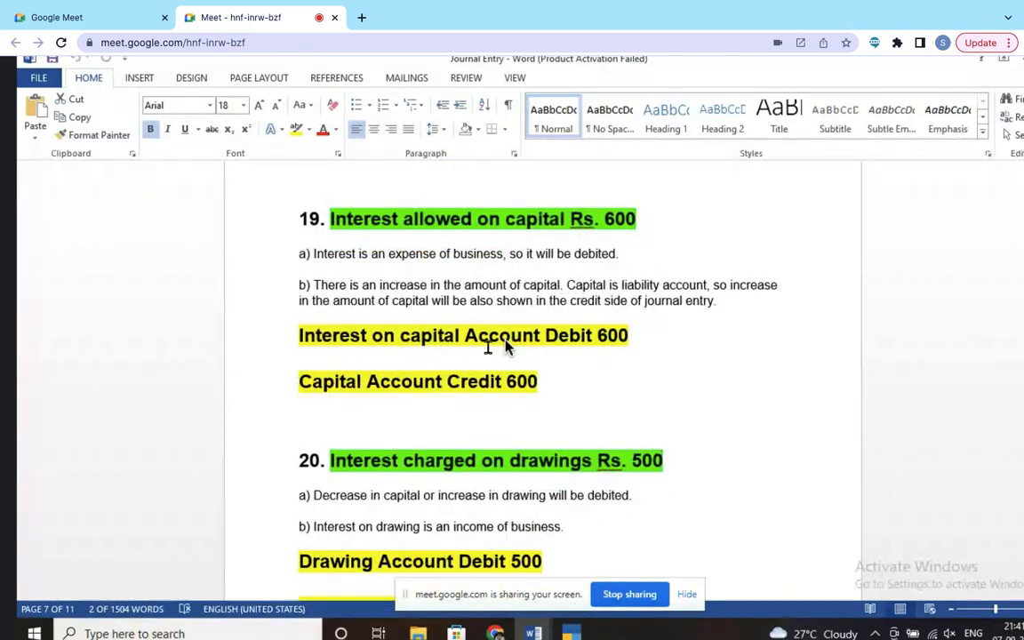
{"action": "key", "text": "alt+Tab"}
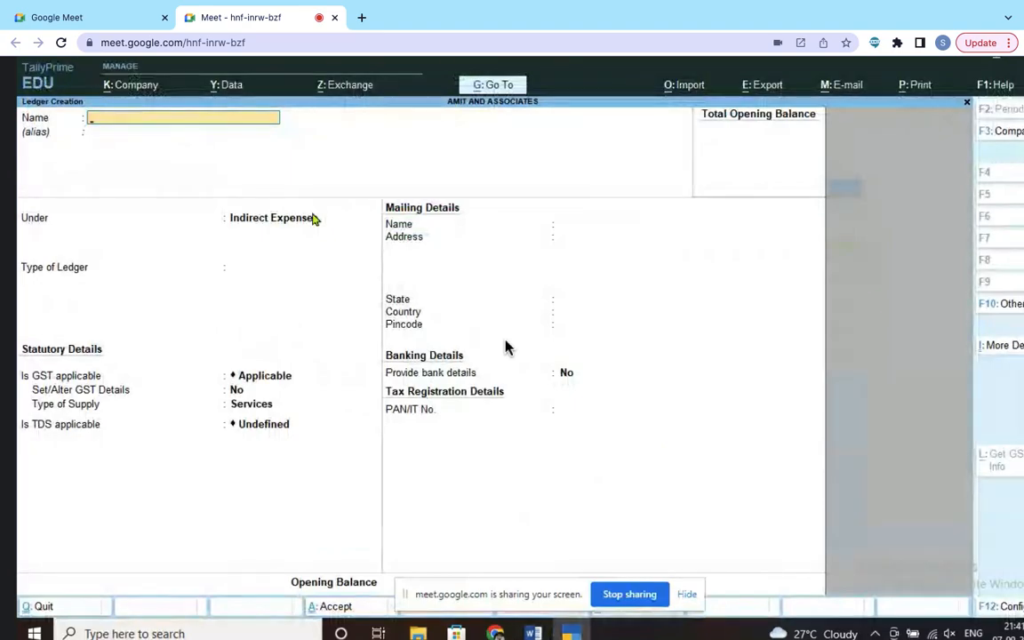
{"action": "key", "text": "alt+Tab"}
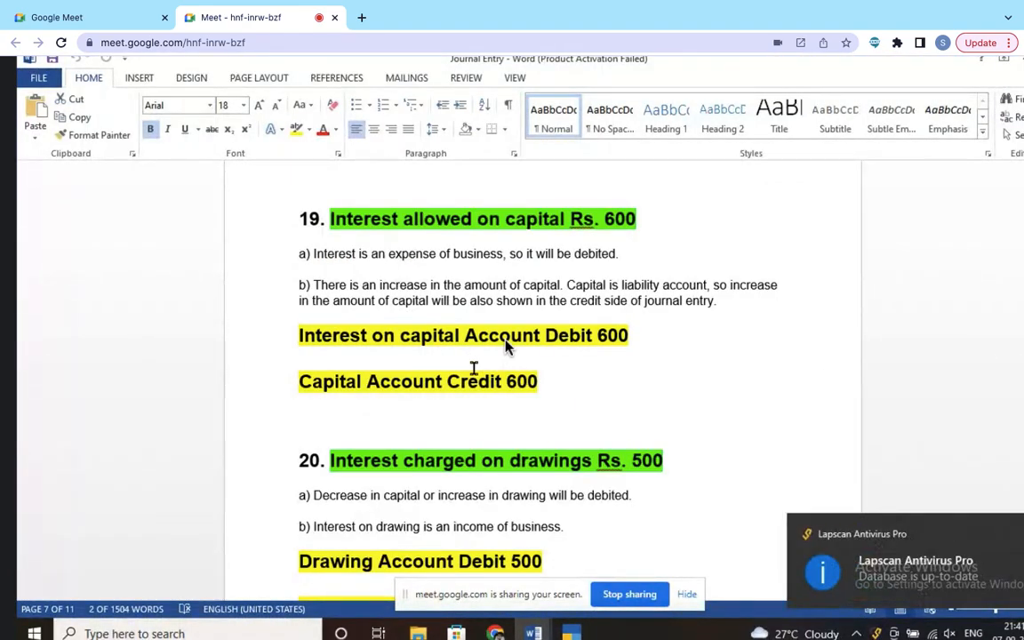
{"action": "key", "text": "alt+Tab"}
{"action": "type", "text": "Interest"}
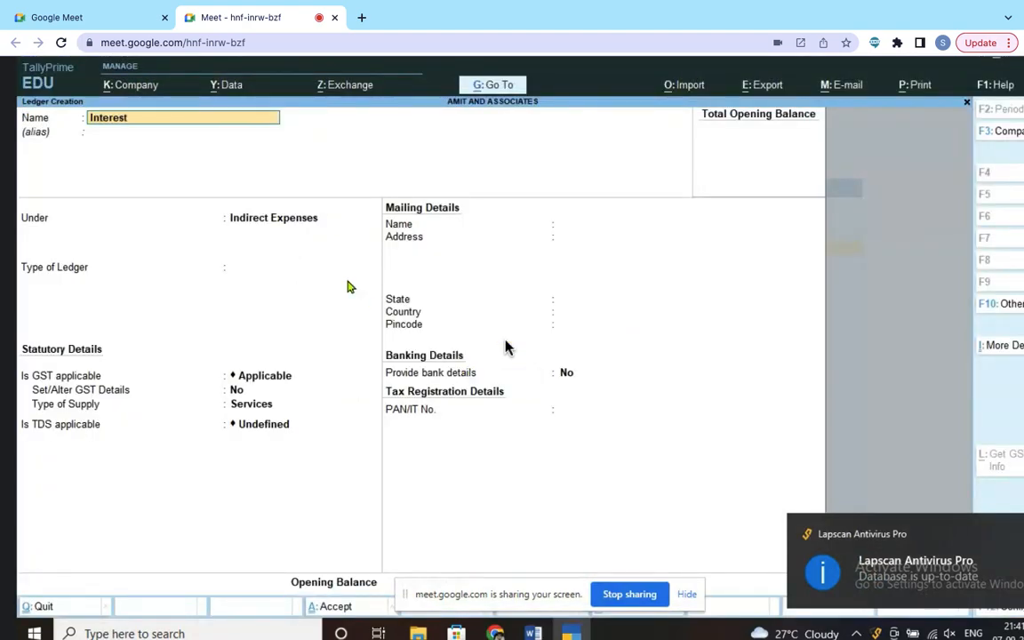
{"action": "type", "text": " on Capital Account"}
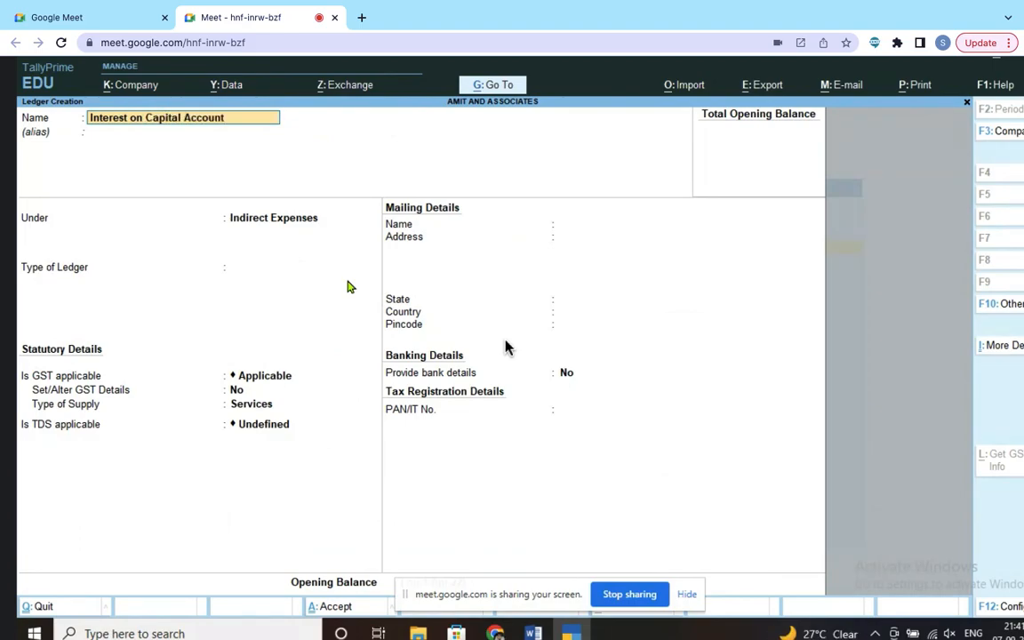
{"action": "key", "text": "Return"}
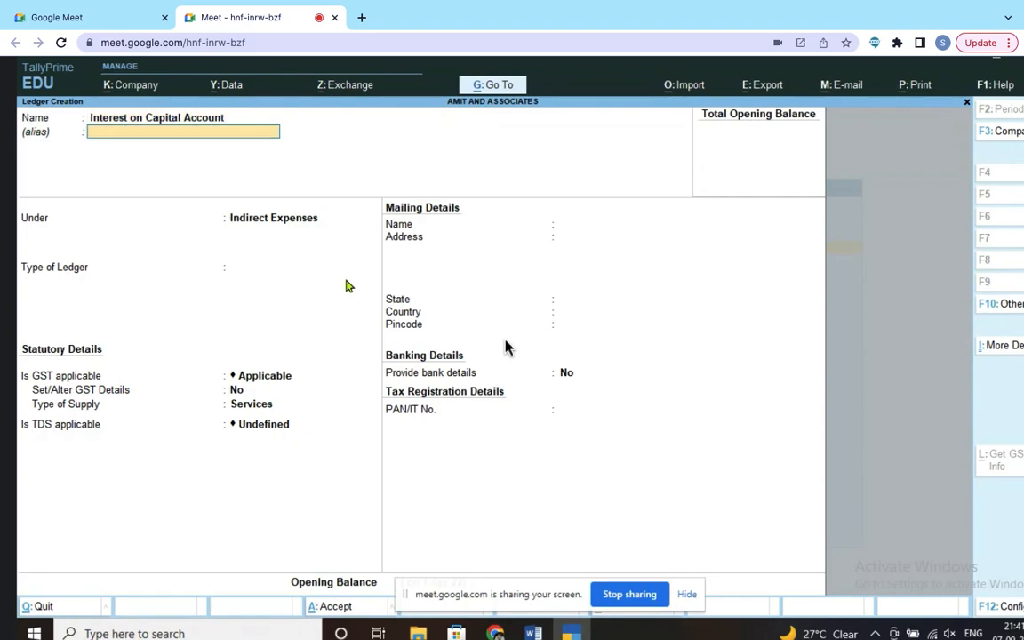
{"action": "key", "text": "Return"}
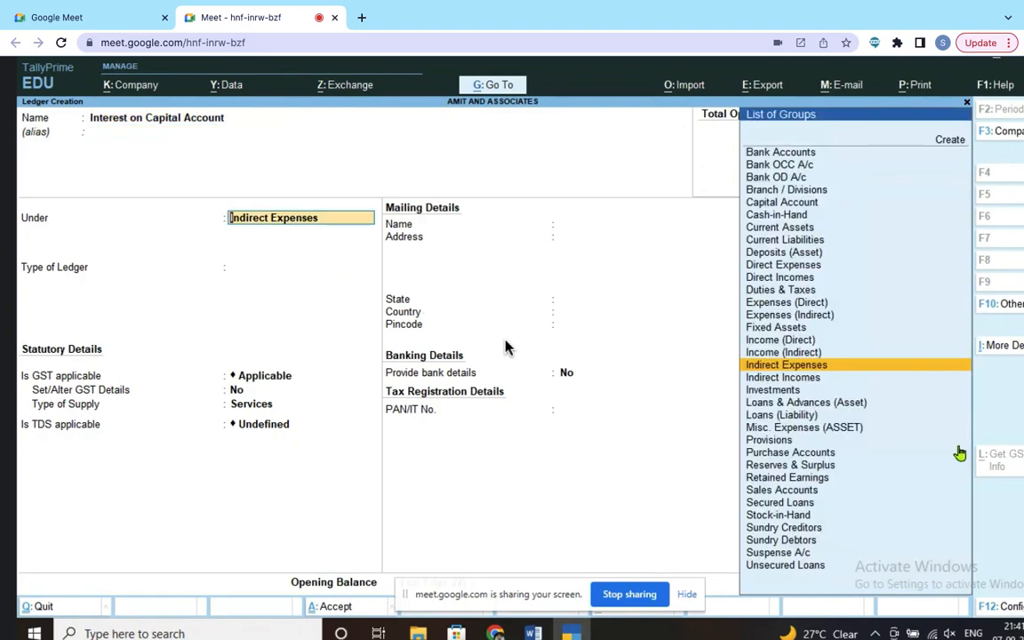
Step: Type 'F' as the group, then quit the Interest on Capital Account ledger without saving
{"action": "type", "text": "f"}
{"action": "key", "text": "BackSpace"}
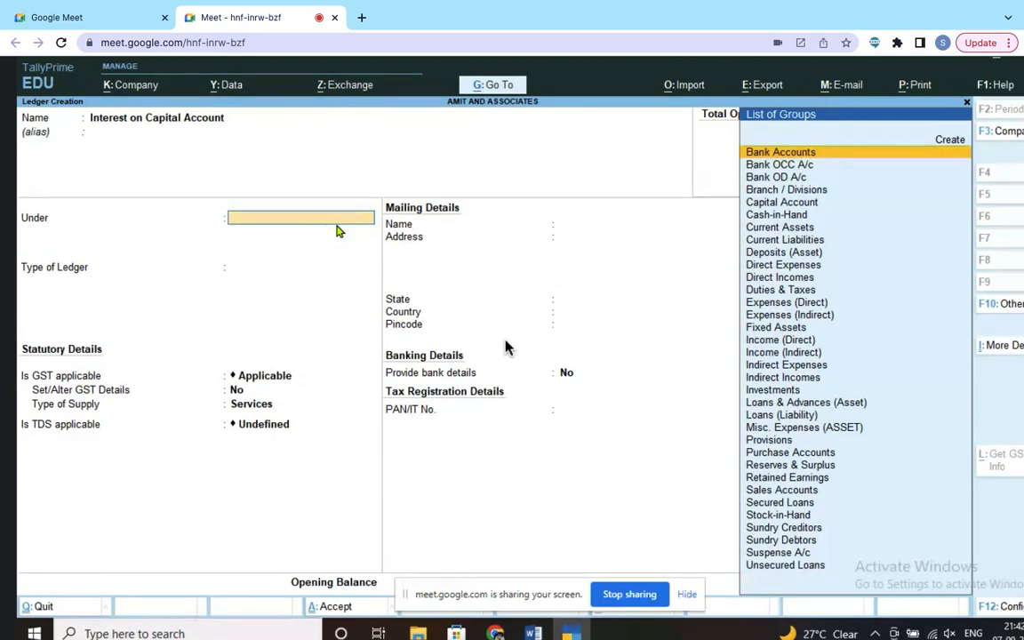
{"action": "type", "text": "F"}
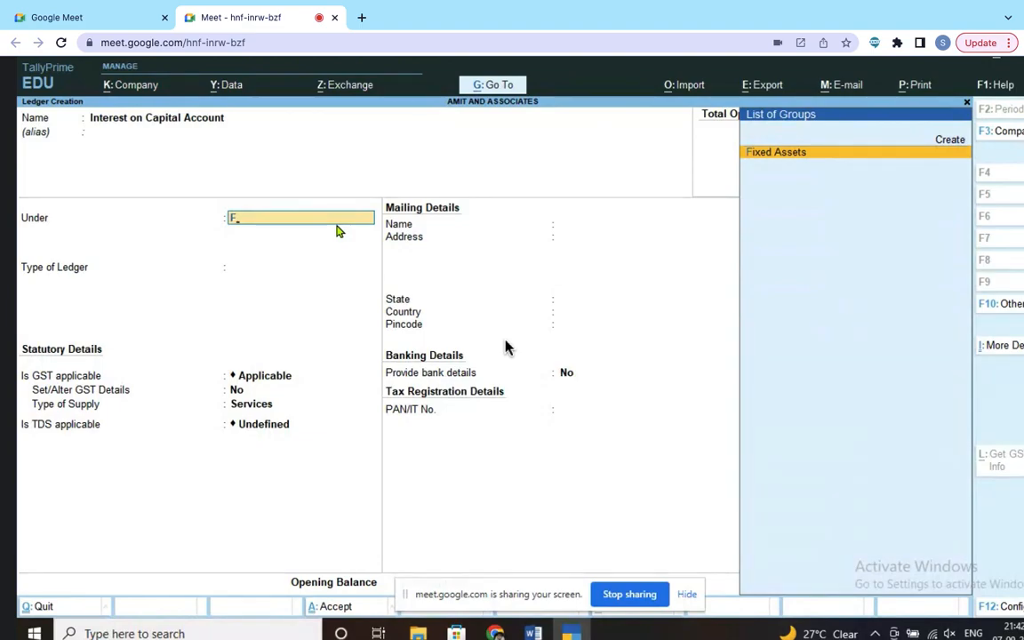
{"action": "left_click", "coordinate": [968, 106]}
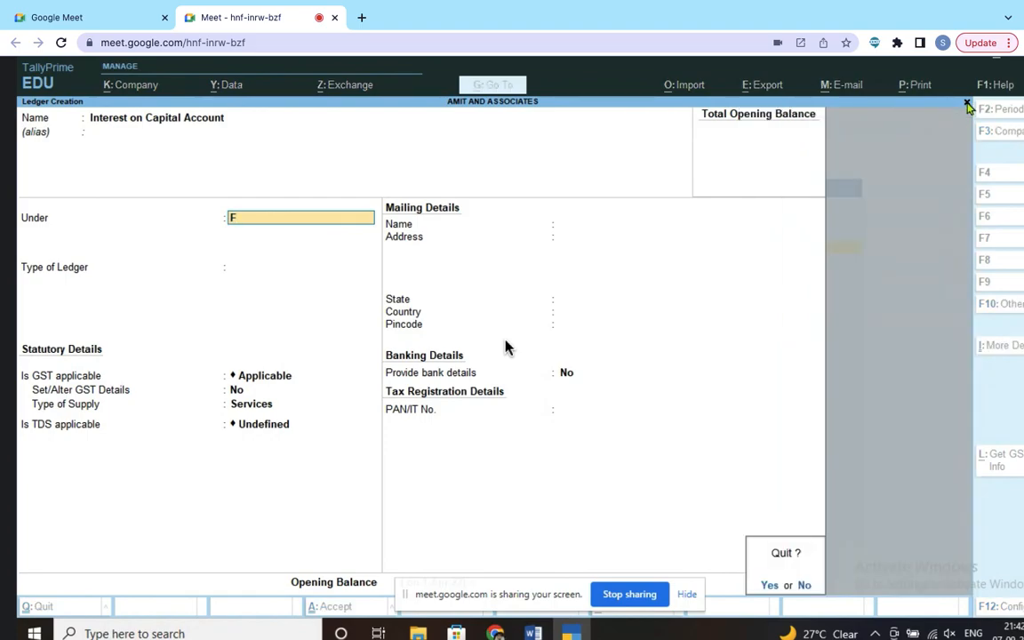
{"action": "left_click", "coordinate": [802, 583]}
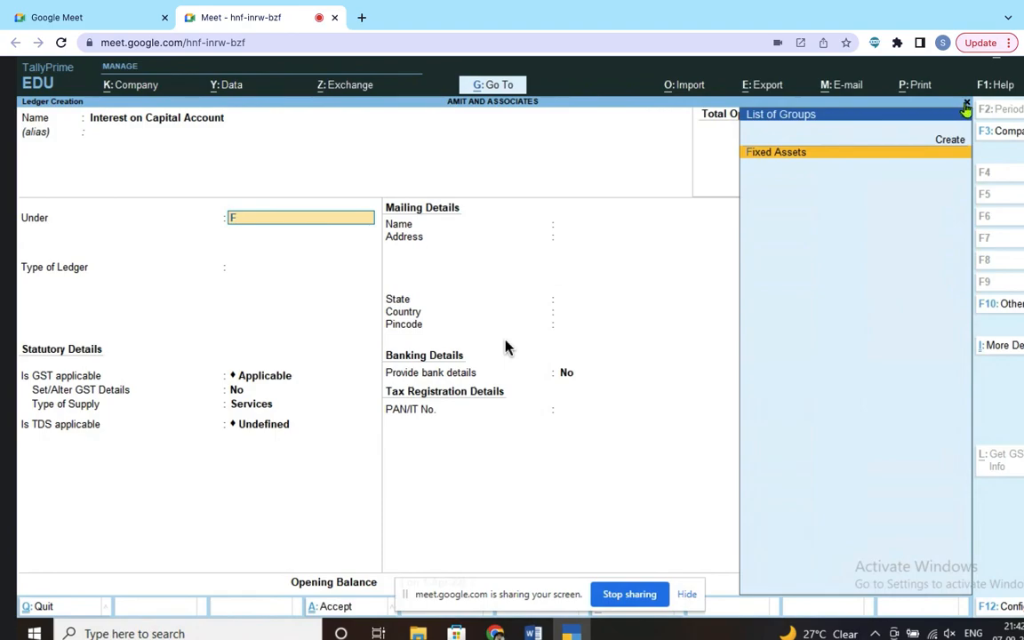
{"action": "key", "text": "Escape"}
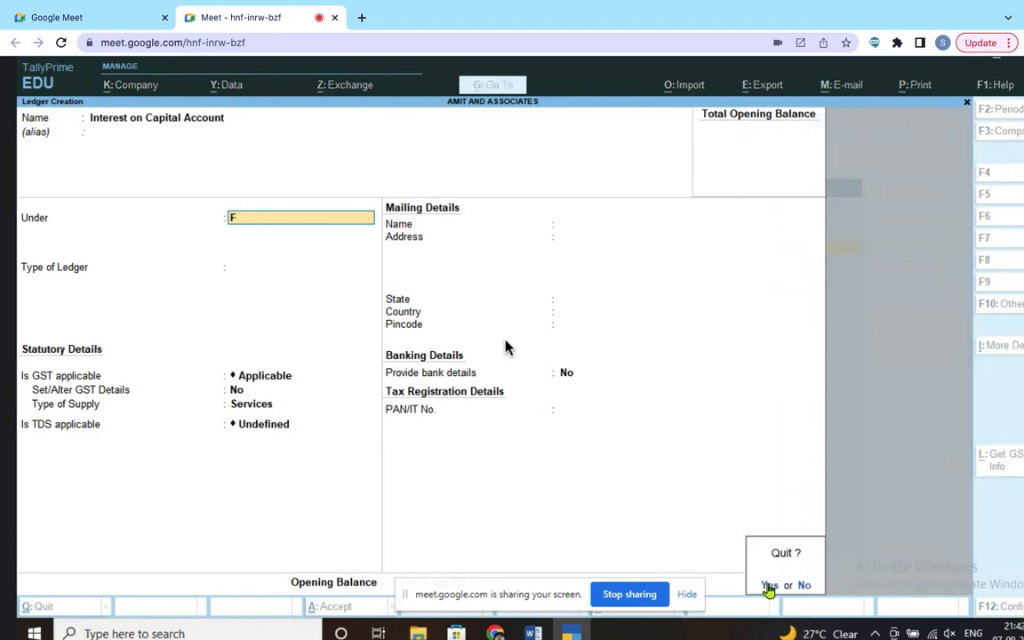
{"action": "left_click", "coordinate": [769, 584]}
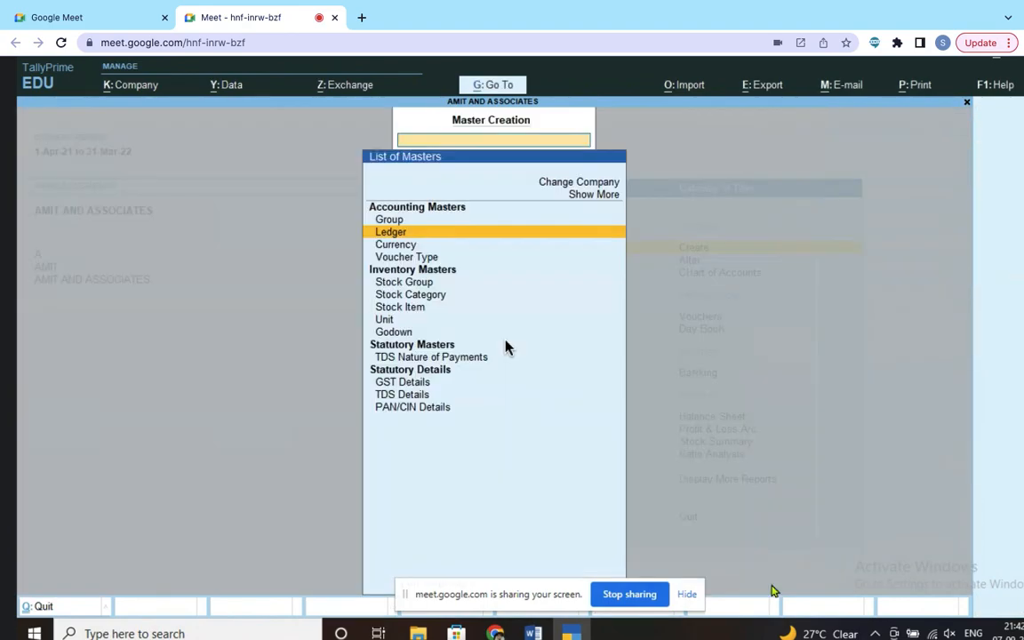
Step: Create a new group named Finance Cost and place it under Primary
{"action": "left_click", "coordinate": [383, 222]}
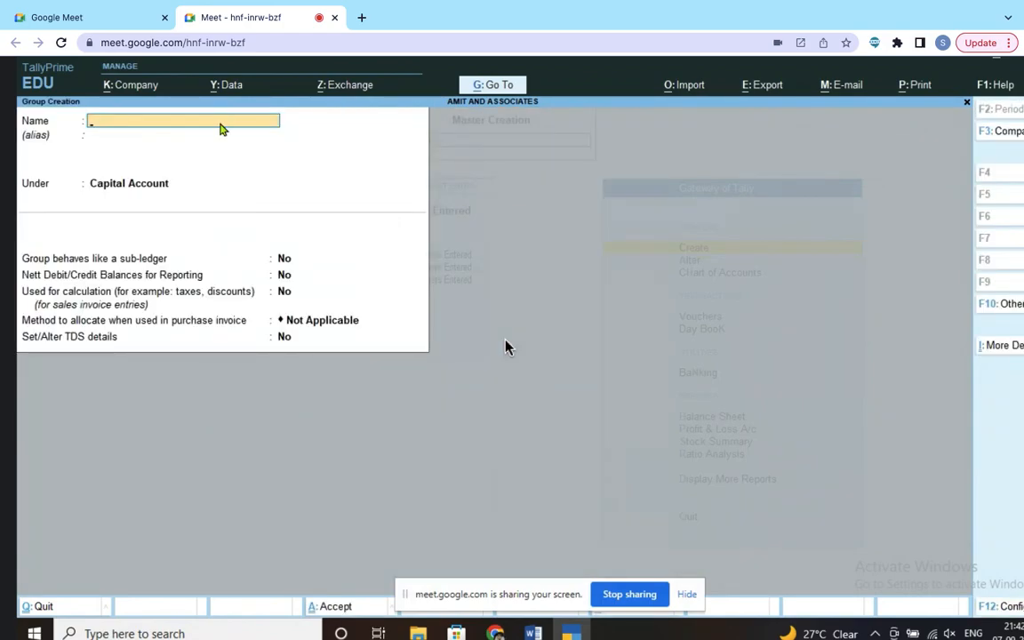
{"action": "type", "text": "Finance Cost"}
{"action": "key", "text": "Return"}
{"action": "key", "text": "Return"}
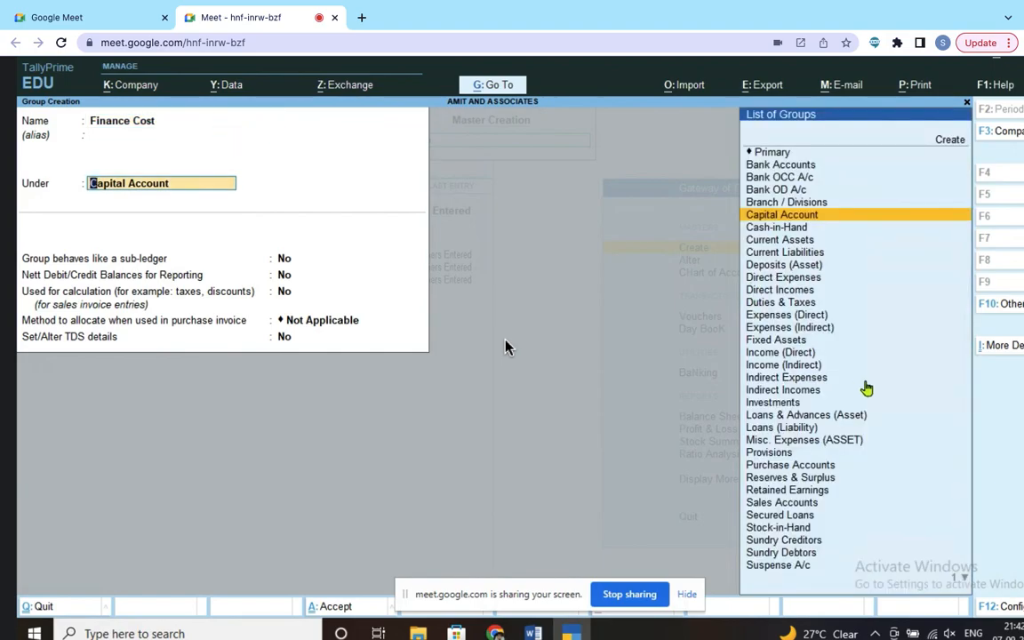
{"action": "key", "text": "Down"}
{"action": "key", "text": "Down"}
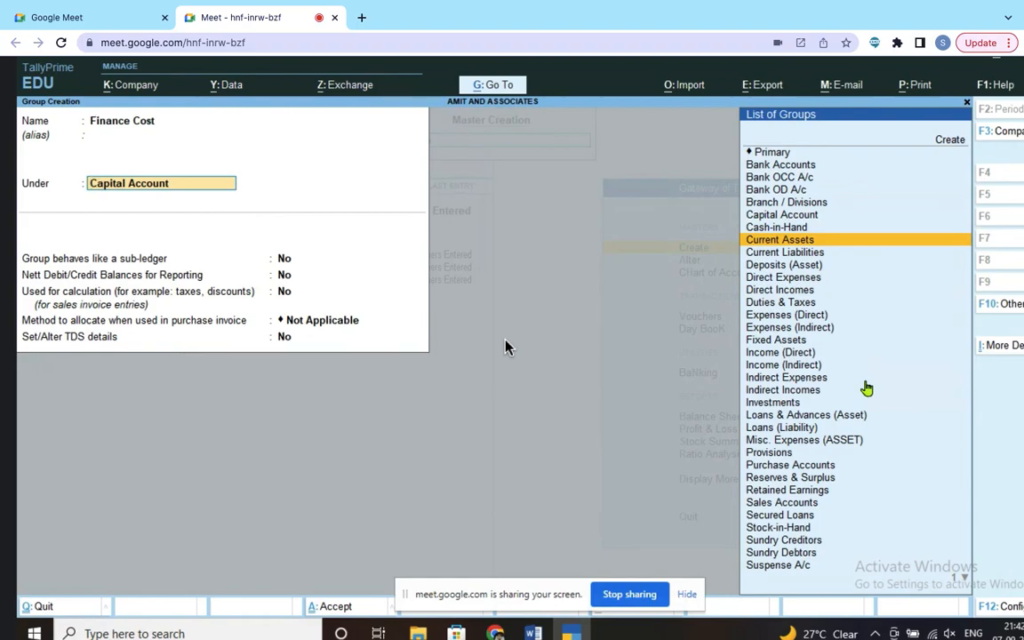
{"action": "key", "text": "Up"}
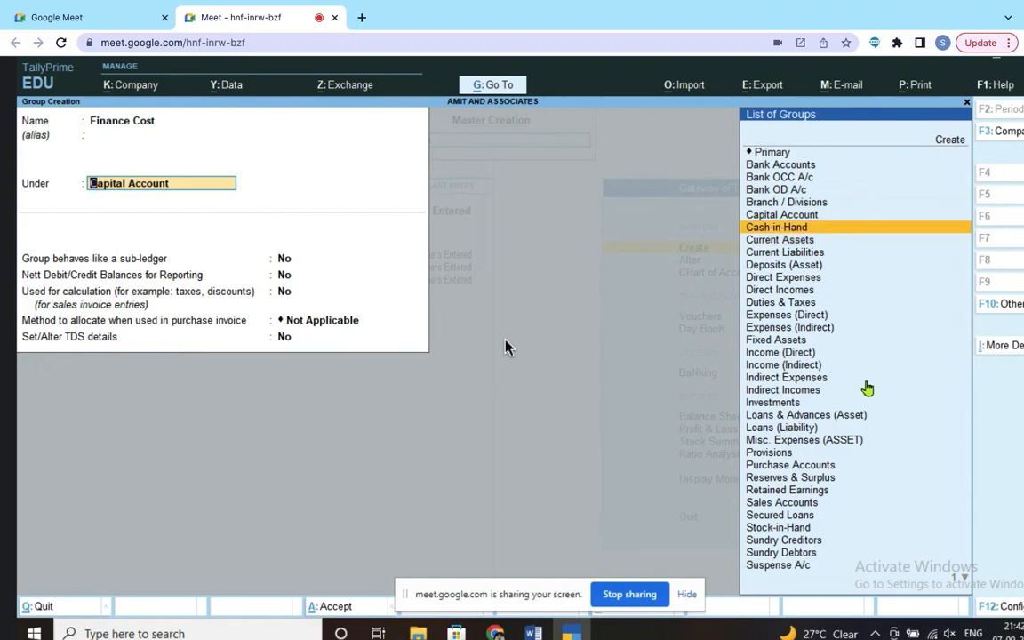
{"action": "key", "text": "Down"}
{"action": "key", "text": "Down"}
{"action": "key", "text": "Down"}
{"action": "key", "text": "Down"}
{"action": "key", "text": "Down"}
{"action": "key", "text": "Down"}
{"action": "key", "text": "Down"}
{"action": "key", "text": "Down"}
{"action": "key", "text": "Down"}
{"action": "key", "text": "Down"}
{"action": "key", "text": "Down"}
{"action": "key", "text": "Down"}
{"action": "key", "text": "Down"}
{"action": "key", "text": "Down"}
{"action": "key", "text": "Down"}
{"action": "key", "text": "Down"}
{"action": "key", "text": "Down"}
{"action": "key", "text": "Down"}
{"action": "key", "text": "Down"}
{"action": "key", "text": "Down"}
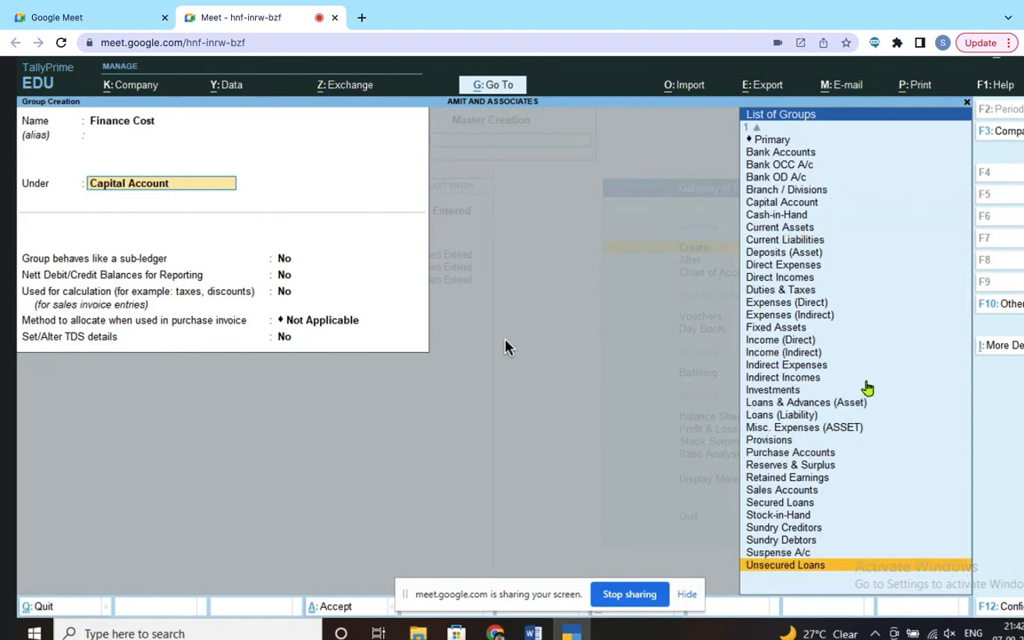
{"action": "key", "text": "Up"}
{"action": "key", "text": "Up"}
{"action": "key", "text": "Up"}
{"action": "key", "text": "Up"}
{"action": "key", "text": "Up"}
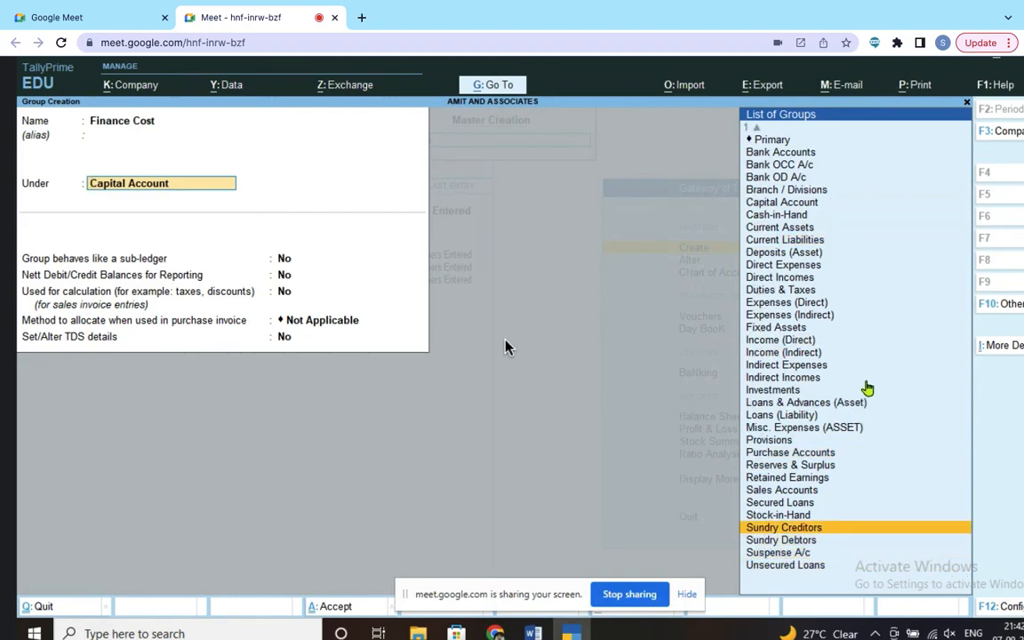
{"action": "key", "text": "Up"}
{"action": "key", "text": "Up"}
{"action": "key", "text": "Up"}
{"action": "key", "text": "Up"}
{"action": "key", "text": "Up"}
{"action": "key", "text": "Up"}
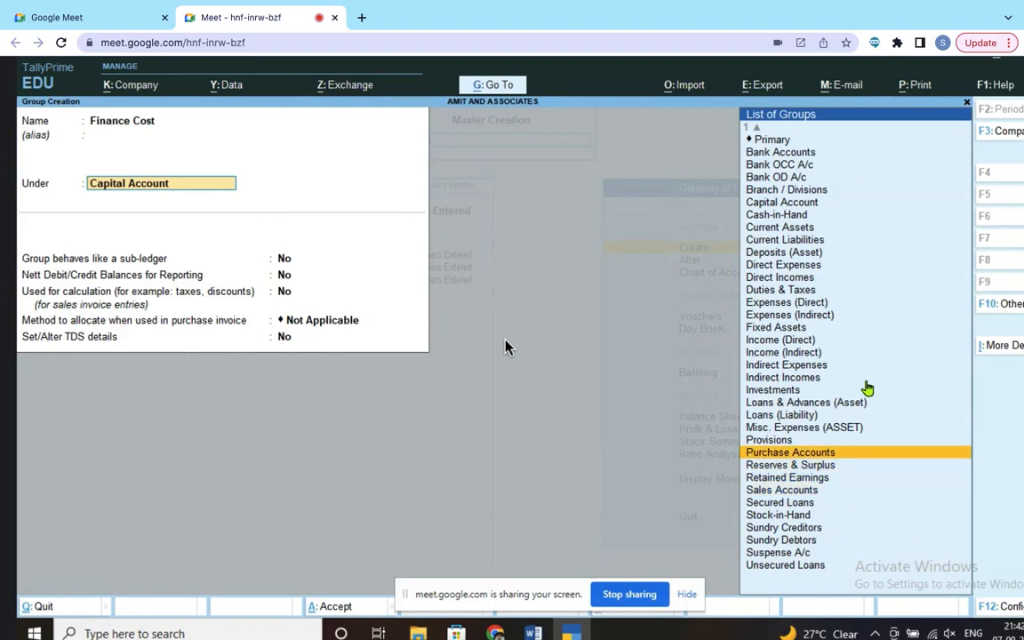
{"action": "key", "text": "Up"}
{"action": "key", "text": "Up"}
{"action": "key", "text": "Up"}
{"action": "key", "text": "Up"}
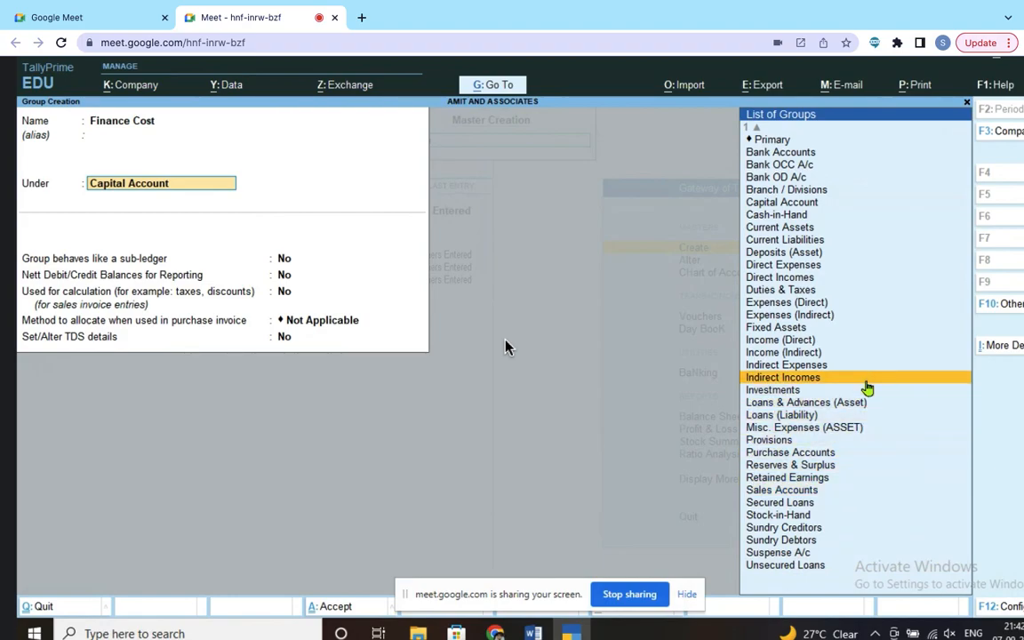
{"action": "key", "text": "Up"}
{"action": "key", "text": "Up"}
{"action": "key", "text": "Up"}
{"action": "key", "text": "Up"}
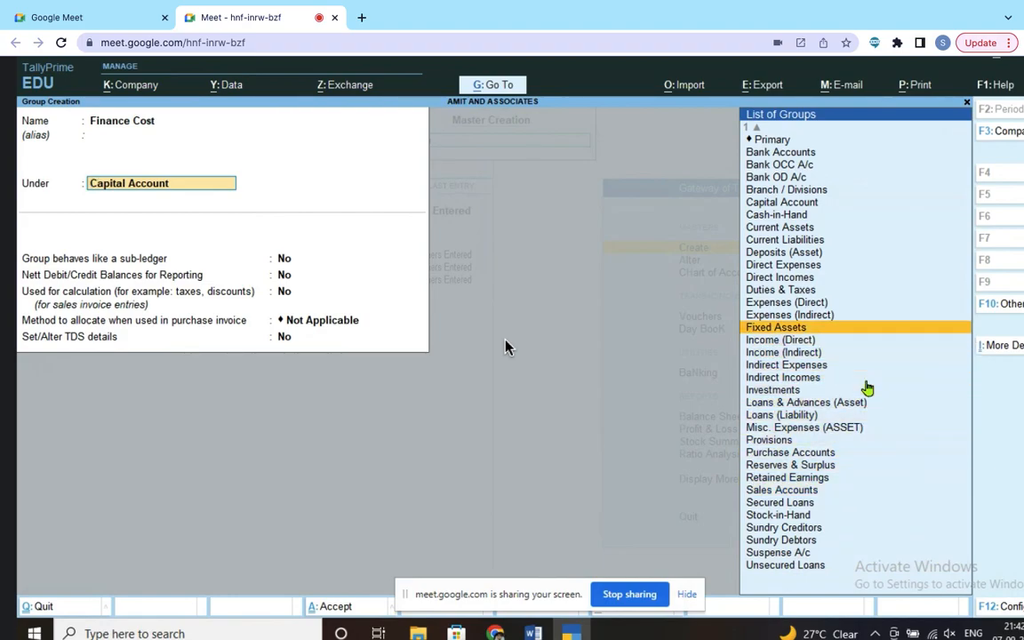
{"action": "key", "text": "Up"}
{"action": "key", "text": "Up"}
{"action": "key", "text": "Up"}
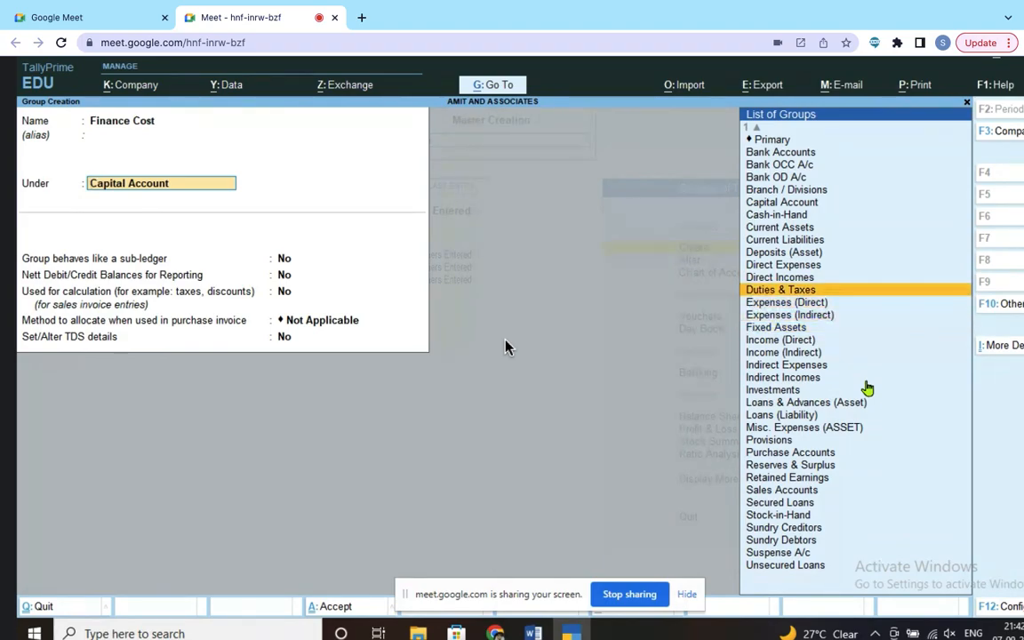
{"action": "key", "text": "Up"}
{"action": "key", "text": "Up"}
{"action": "key", "text": "Up"}
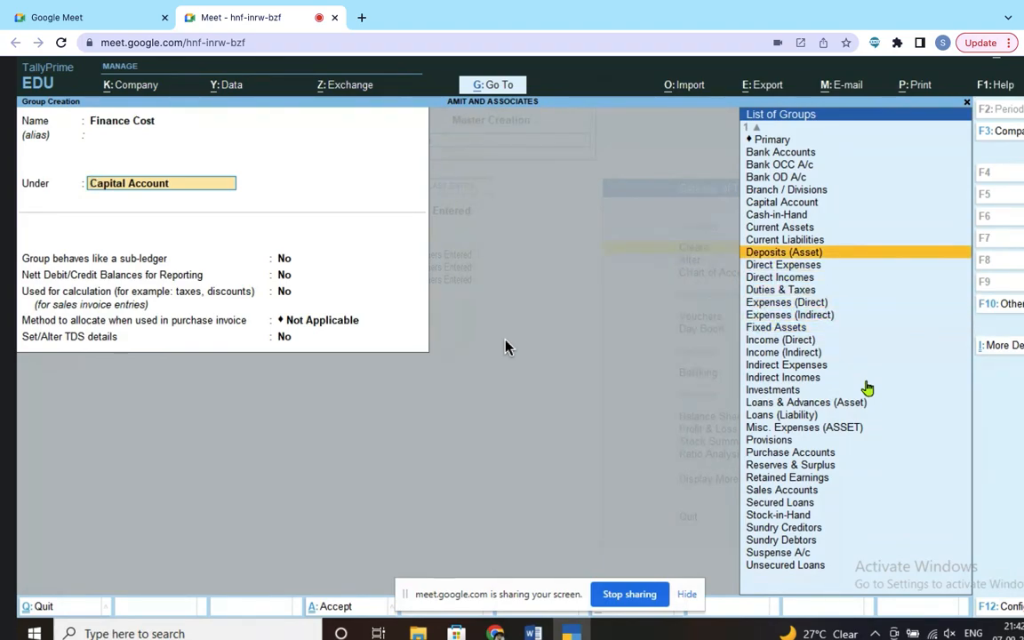
{"action": "key", "text": "Up"}
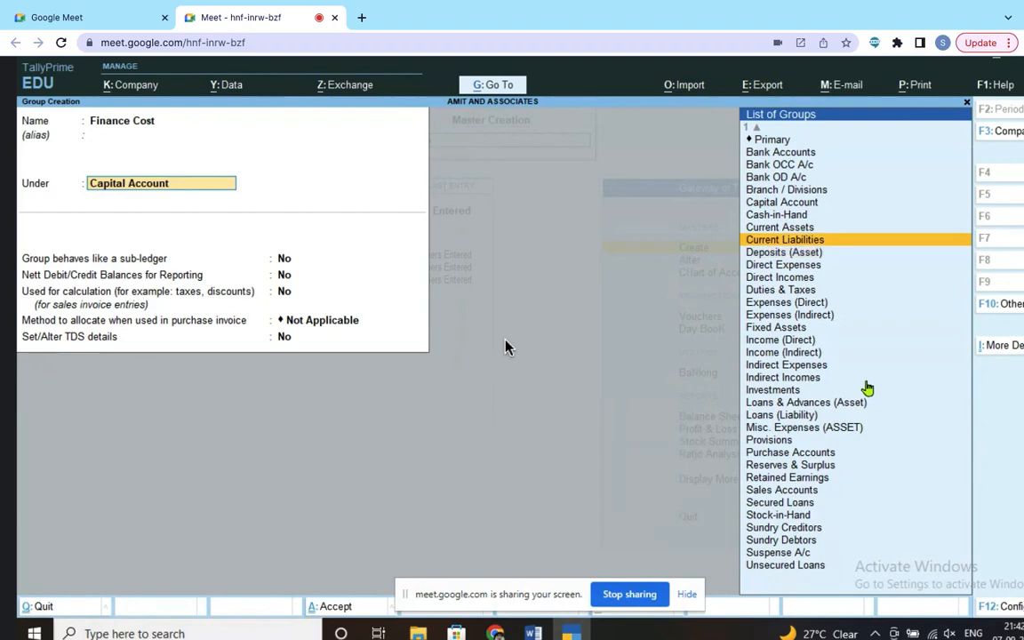
{"action": "key", "text": "Up"}
{"action": "key", "text": "Up"}
{"action": "key", "text": "Up"}
{"action": "key", "text": "Up"}
{"action": "key", "text": "Up"}
{"action": "key", "text": "Up"}
{"action": "key", "text": "Up"}
{"action": "key", "text": "Up"}
{"action": "key", "text": "Up"}
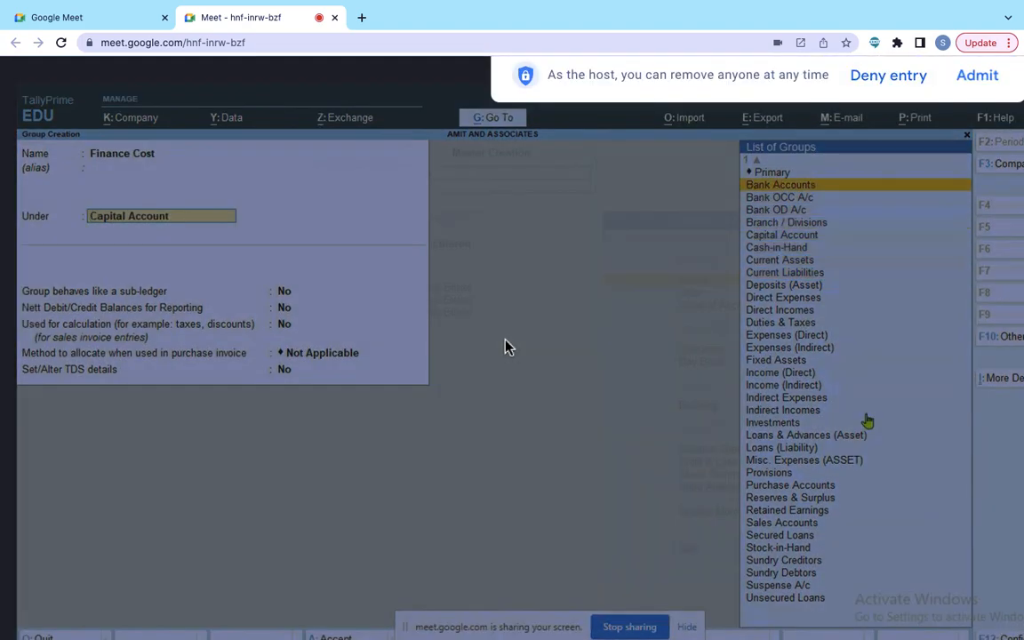
{"action": "key", "text": "Down"}
{"action": "key", "text": "Down"}
{"action": "key", "text": "Down"}
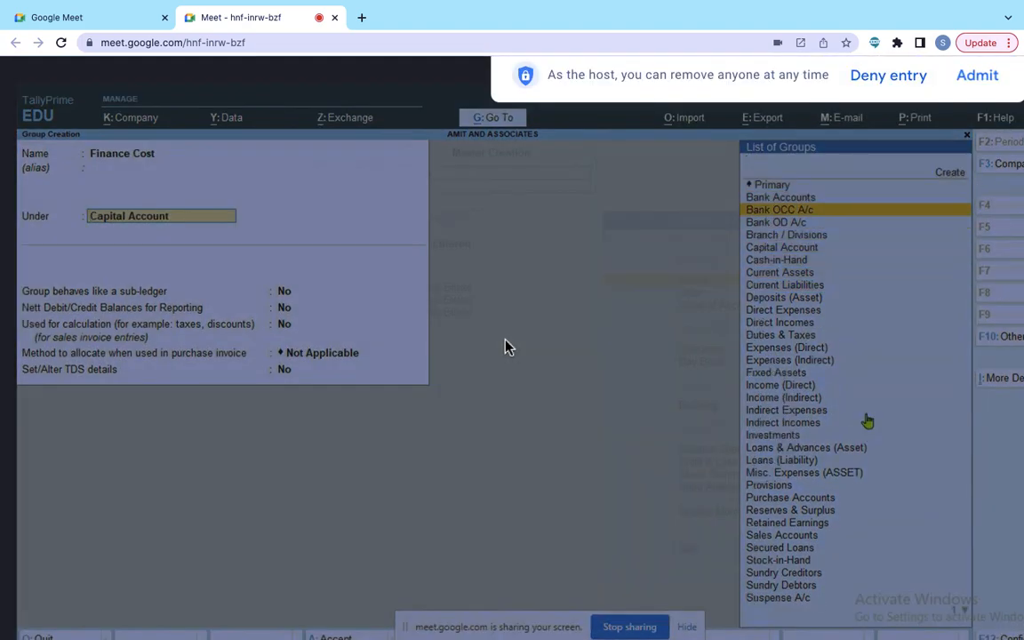
{"action": "key", "text": "Up"}
{"action": "key", "text": "Up"}
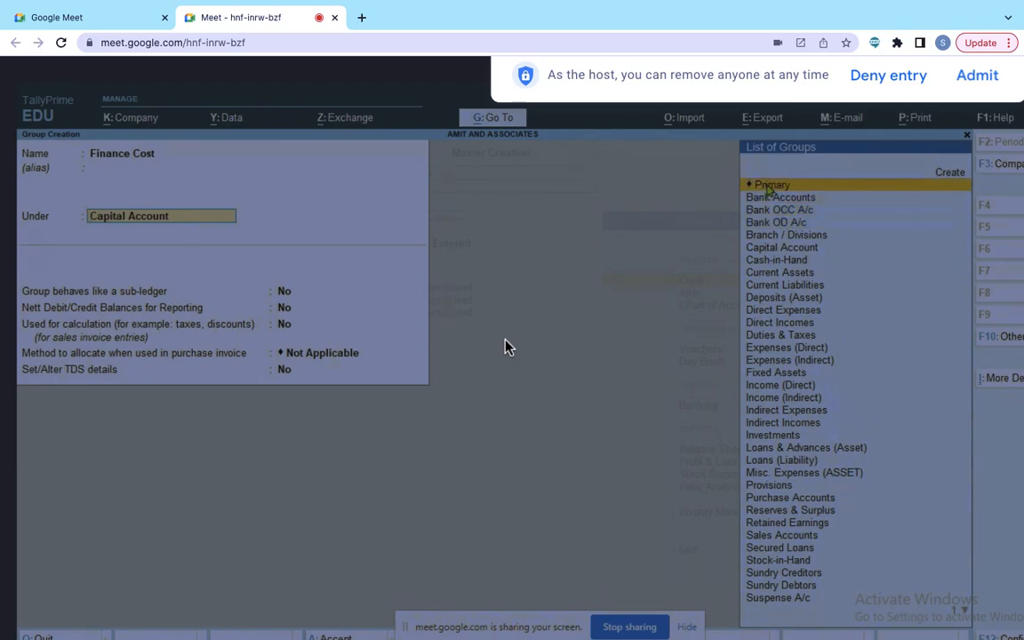
{"action": "key", "text": "Return"}
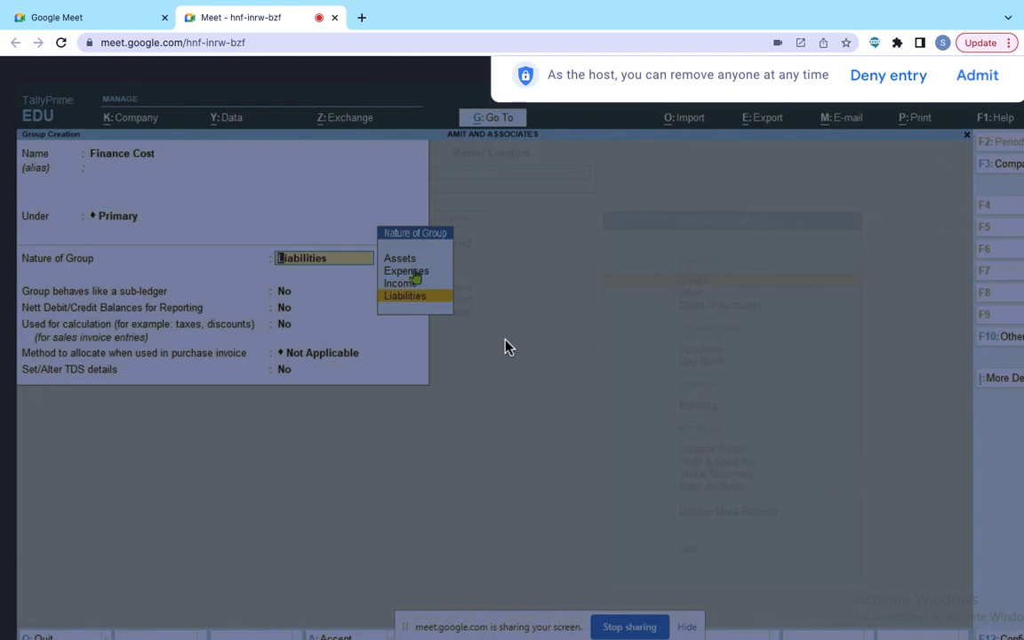
Step: Set the group's nature to Expenses, not affecting gross profits, and save it
{"action": "left_click", "coordinate": [407, 271]}
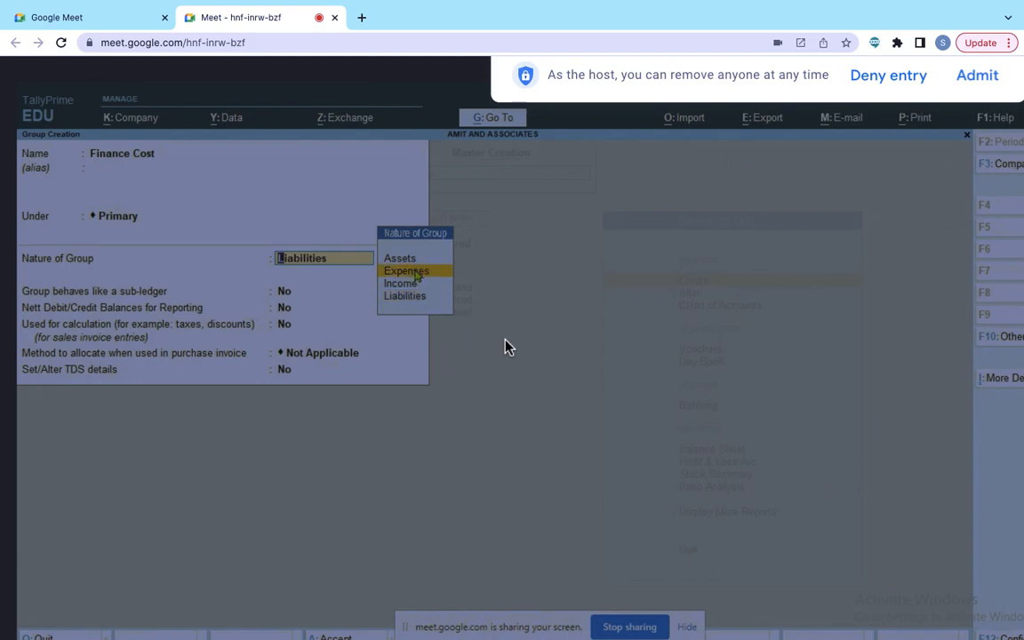
{"action": "left_click", "coordinate": [407, 271]}
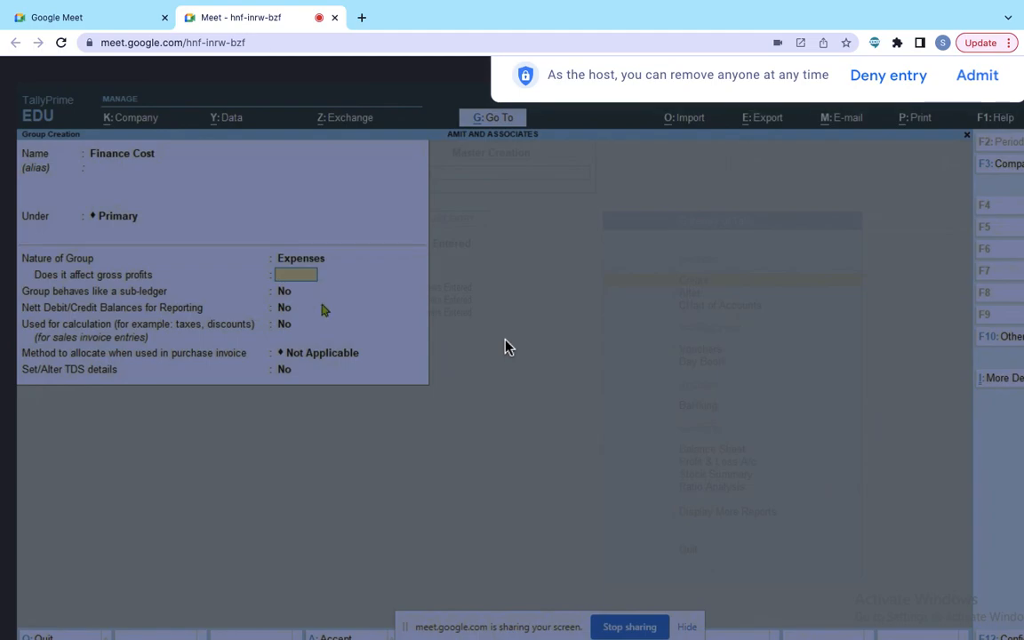
{"action": "key", "text": "Return"}
{"action": "key", "text": "Return"}
{"action": "key", "text": "Return"}
{"action": "key", "text": "Return"}
{"action": "key", "text": "Return"}
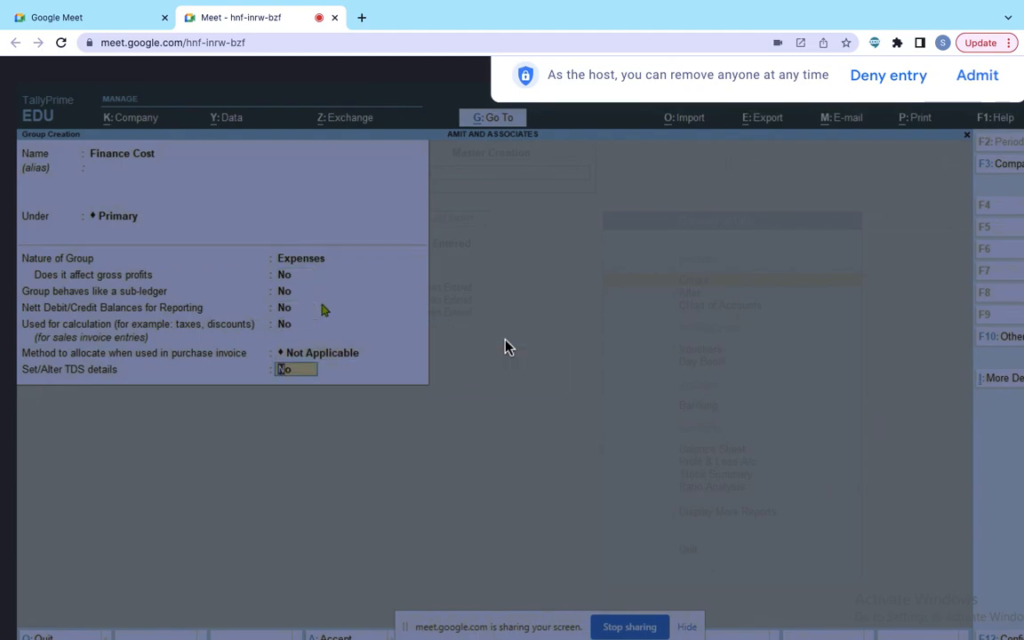
{"action": "key", "text": "Return"}
{"action": "key", "text": "Return"}
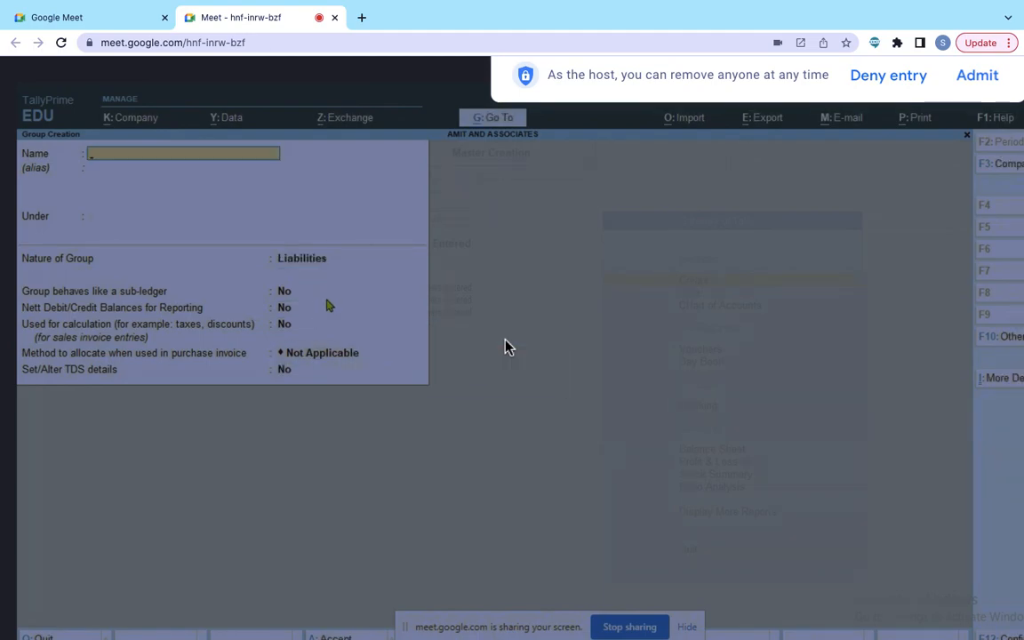
Step: Start a new ledger named 'Interest on Capital' and type F in its Under field
{"action": "left_click", "coordinate": [965, 137]}
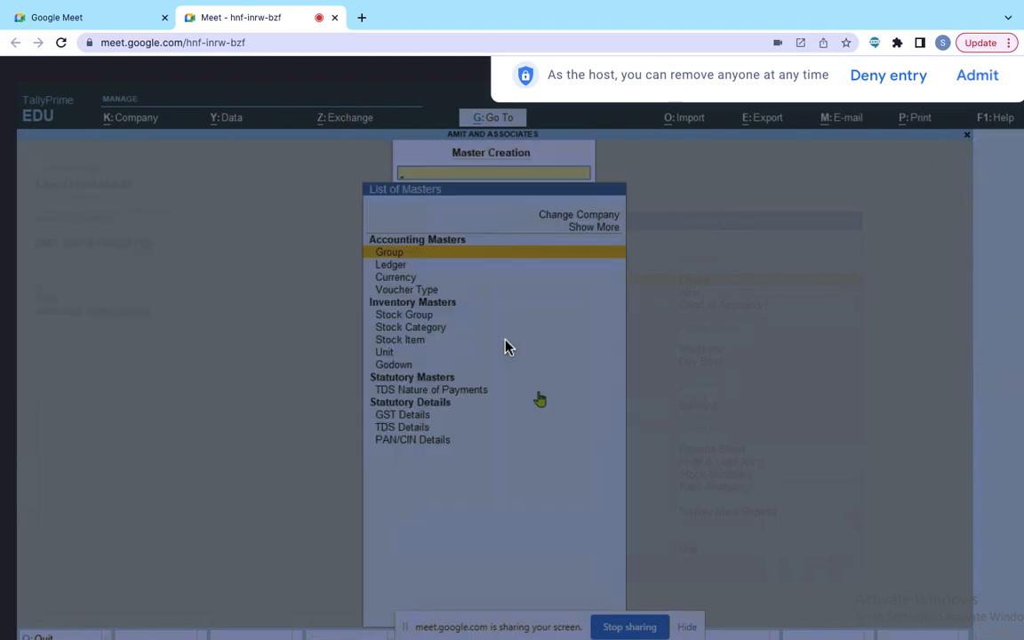
{"action": "left_click", "coordinate": [391, 266]}
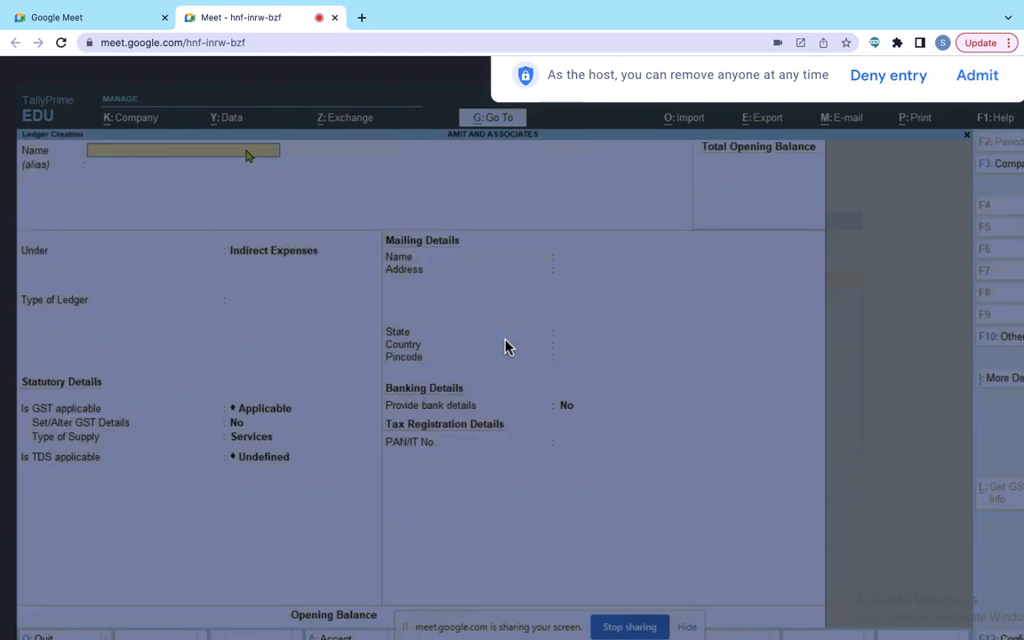
{"action": "key", "text": "alt+Tab"}
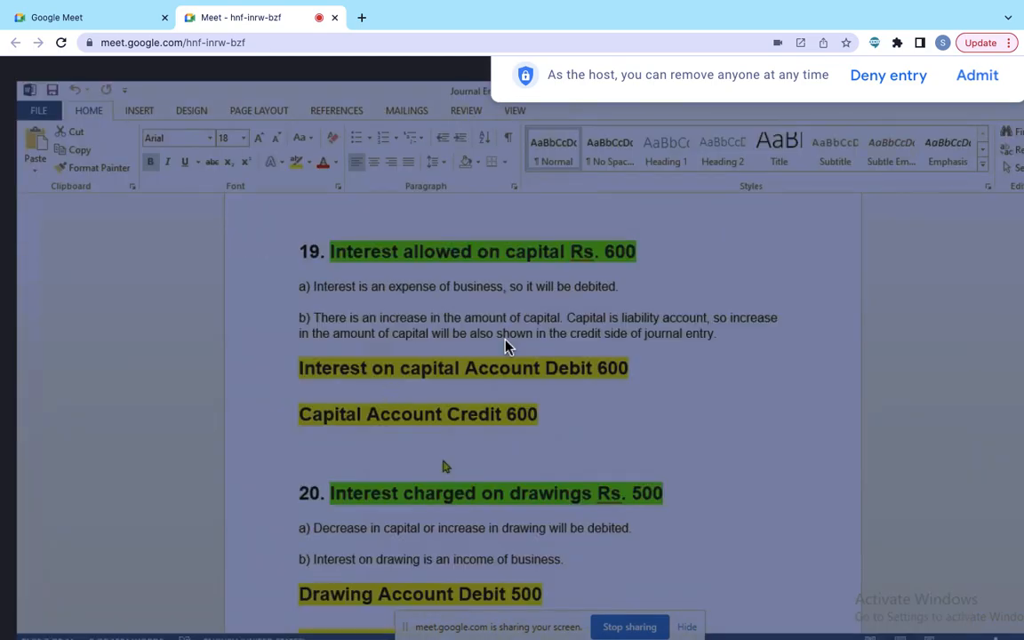
{"action": "key", "text": "alt+Tab"}
{"action": "type", "text": "Interes"}
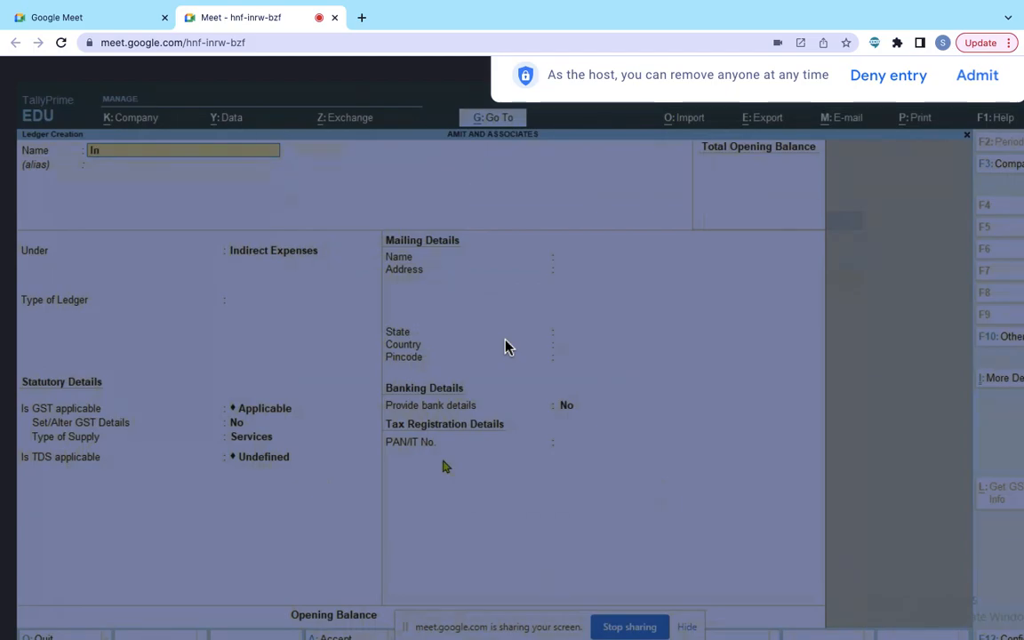
{"action": "type", "text": "t on Capita"}
{"action": "scroll", "coordinate": [504, 347], "scroll_direction": "down", "scroll_amount": 2}
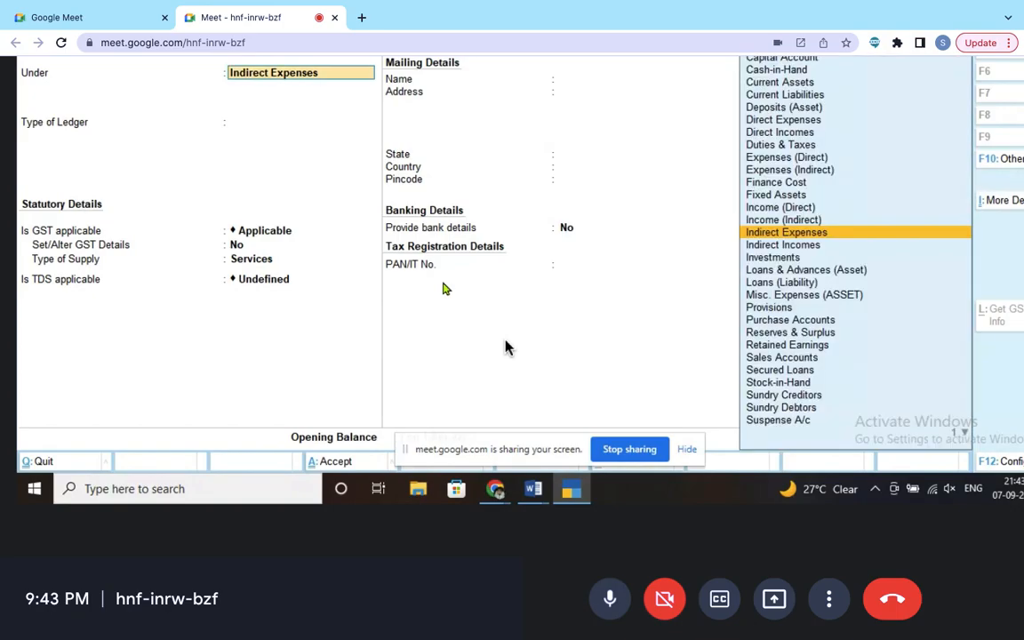
{"action": "type", "text": "F"}
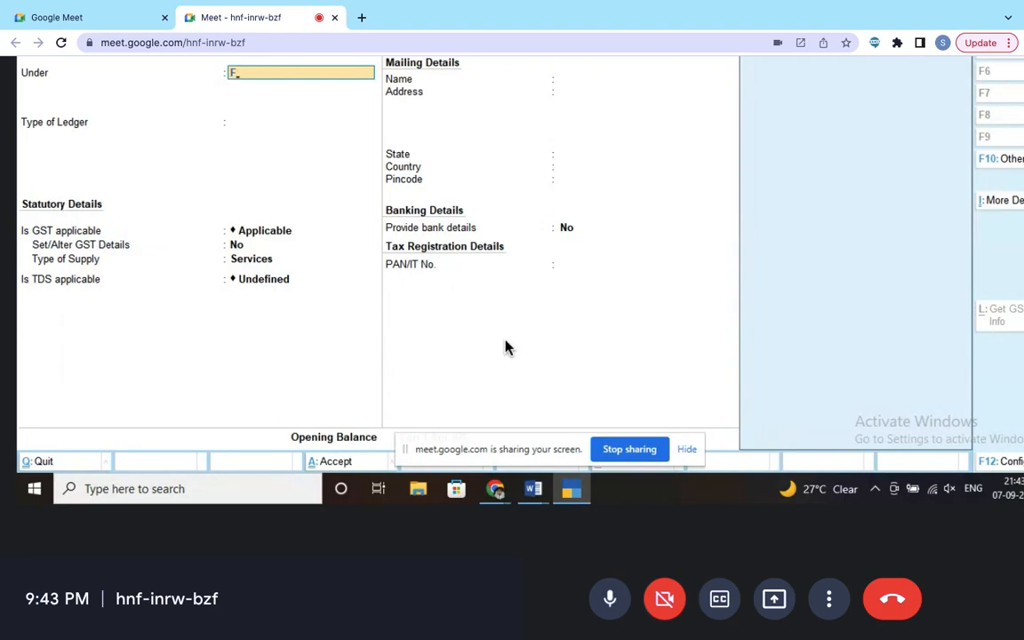
{"action": "scroll", "coordinate": [505, 346], "scroll_direction": "up", "scroll_amount": 2}
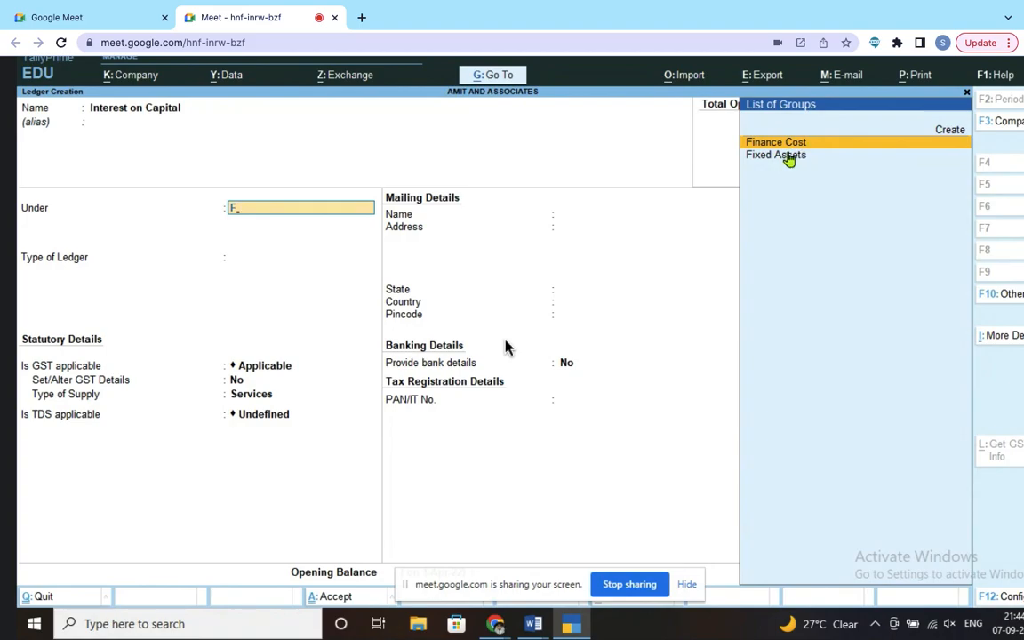
Step: Save Interest on Capital under Finance Cost and look up the next entry in the Word notes
{"action": "left_click", "coordinate": [793, 148]}
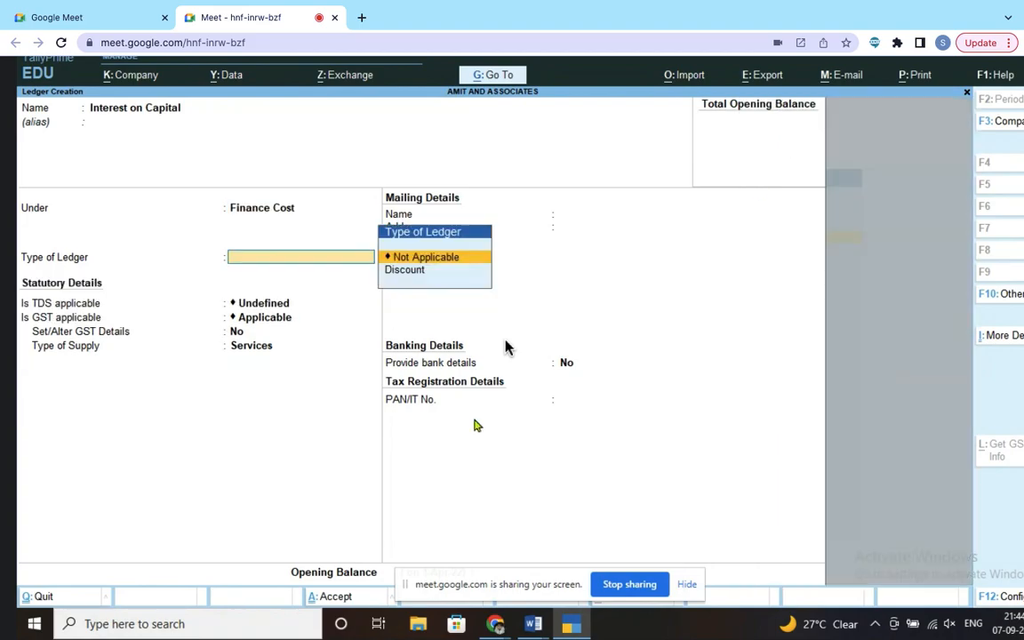
{"action": "key", "text": "Return"}
{"action": "key", "text": "Return"}
{"action": "key", "text": "Return"}
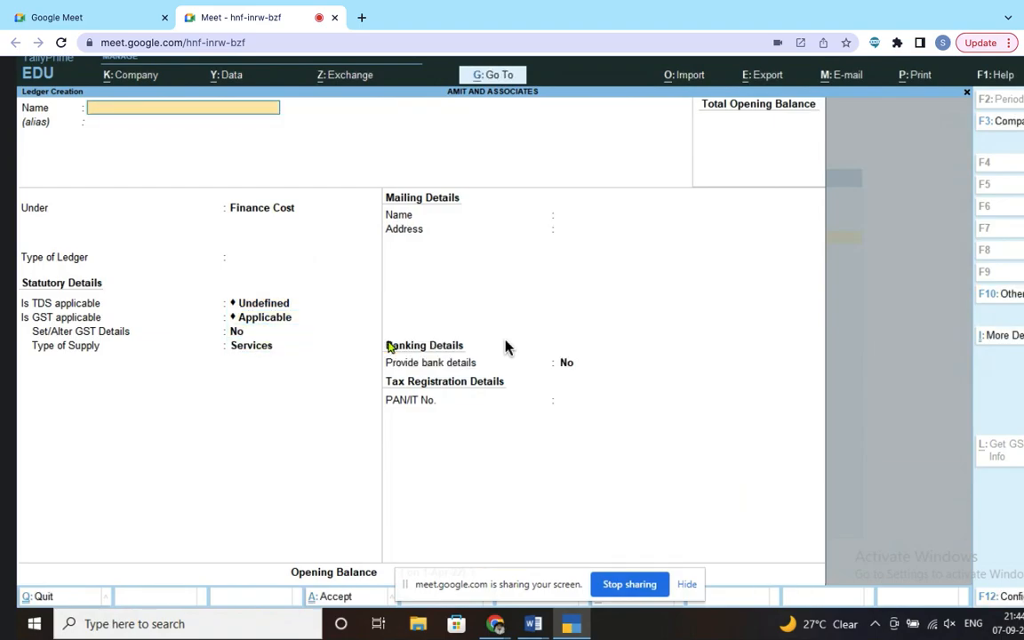
{"action": "key", "text": "alt+Tab"}
{"action": "scroll", "coordinate": [479, 418], "scroll_direction": "down", "scroll_amount": 2}
{"action": "scroll", "coordinate": [504, 347], "scroll_direction": "down", "scroll_amount": 6}
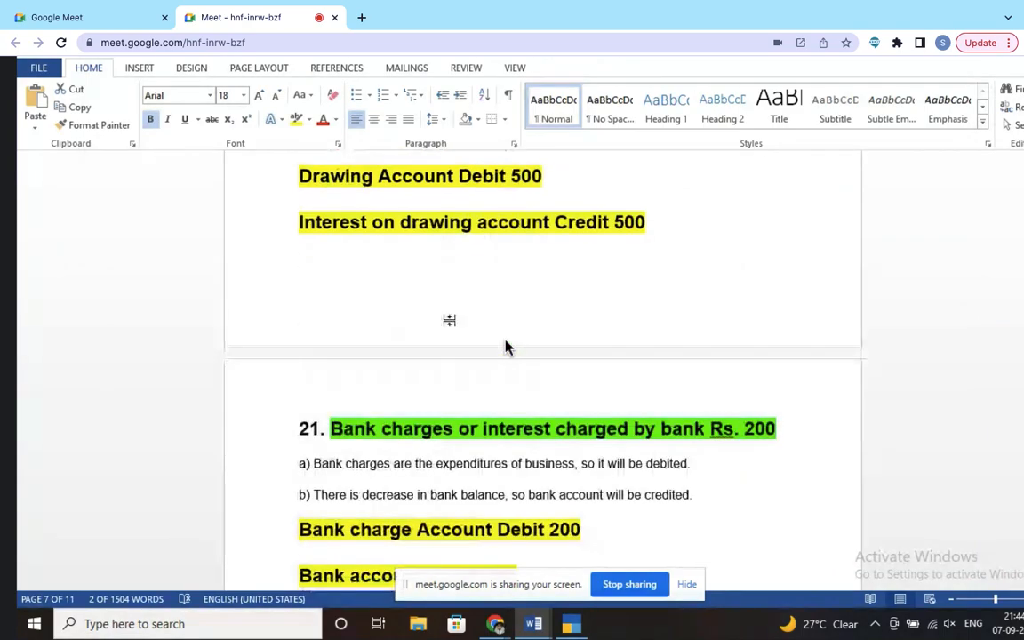
{"action": "scroll", "coordinate": [505, 347], "scroll_direction": "down", "scroll_amount": 3}
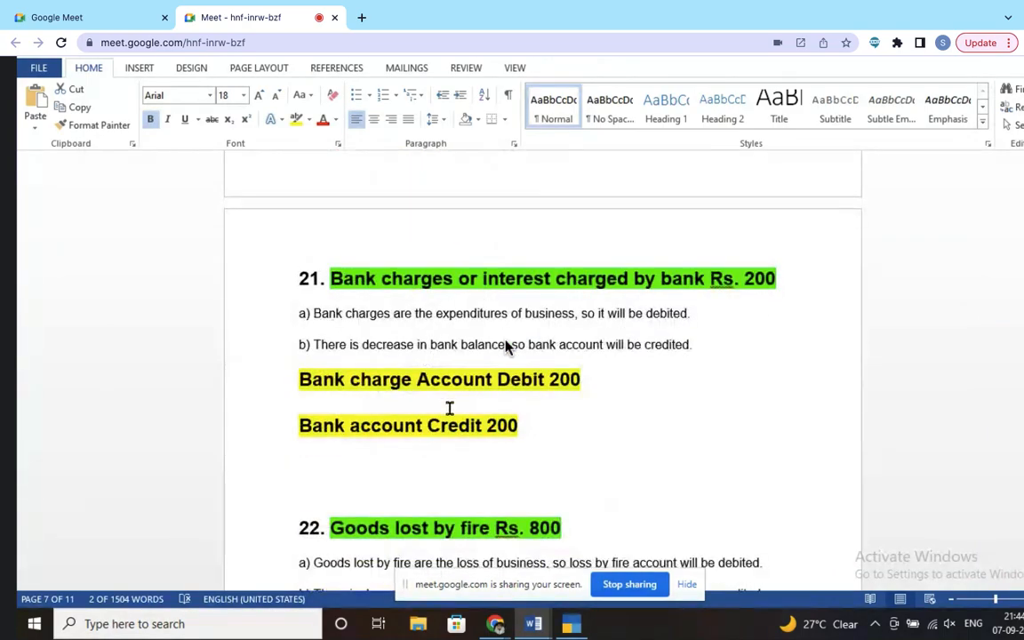
{"action": "key", "text": "alt+Tab"}
Step: Create and save a Bank Charges ledger under Indirect Expenses
{"action": "type", "text": "Bank Charges"}
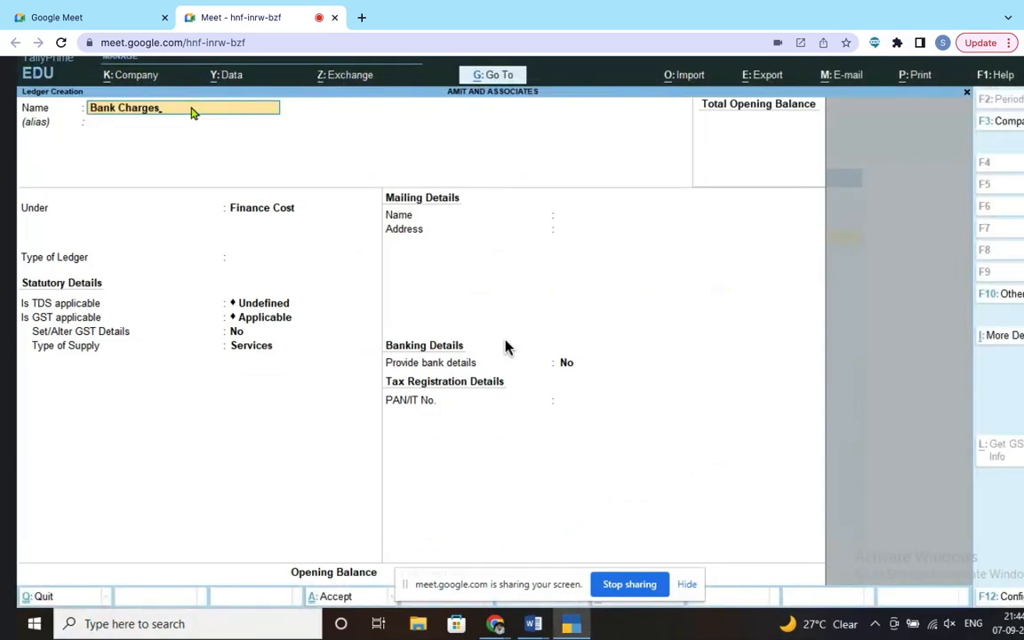
{"action": "key", "text": "Return"}
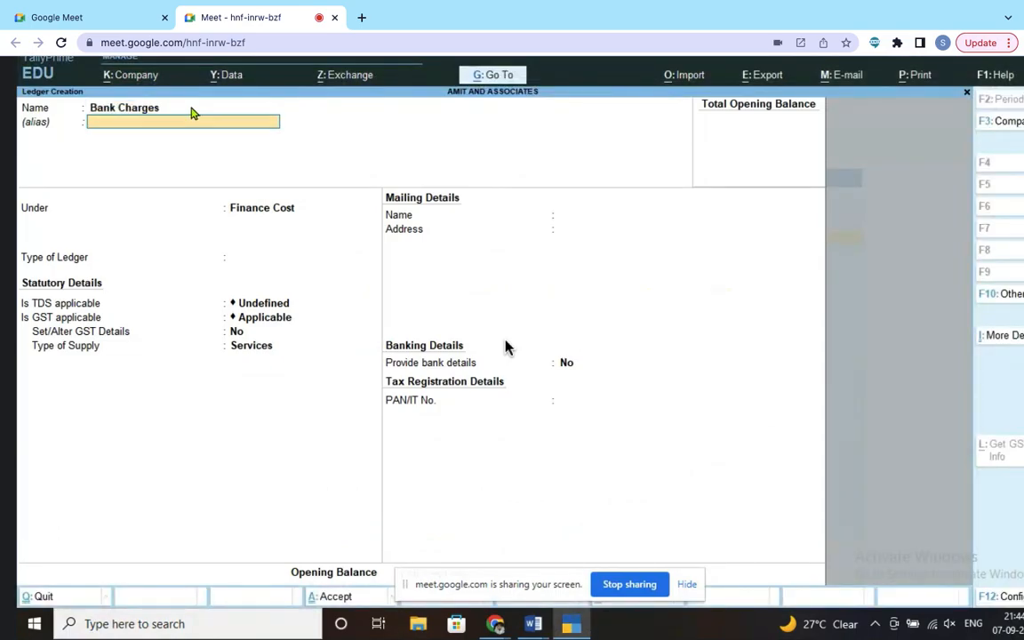
{"action": "key", "text": "Return"}
{"action": "type", "text": "In"}
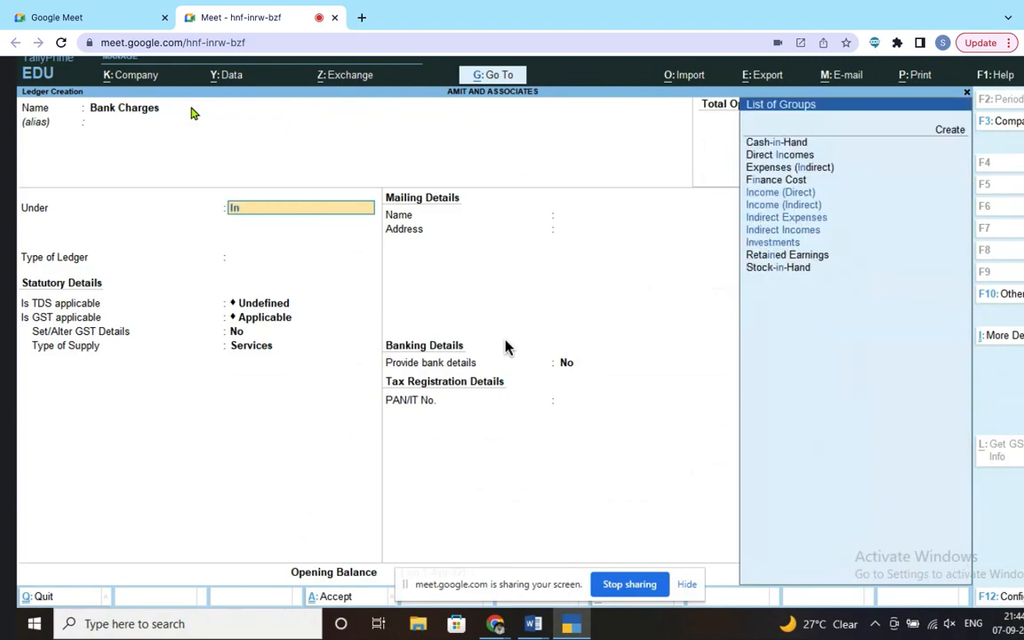
{"action": "left_click", "coordinate": [811, 224]}
{"action": "key", "text": "Return"}
{"action": "key", "text": "Return"}
{"action": "key", "text": "Return"}
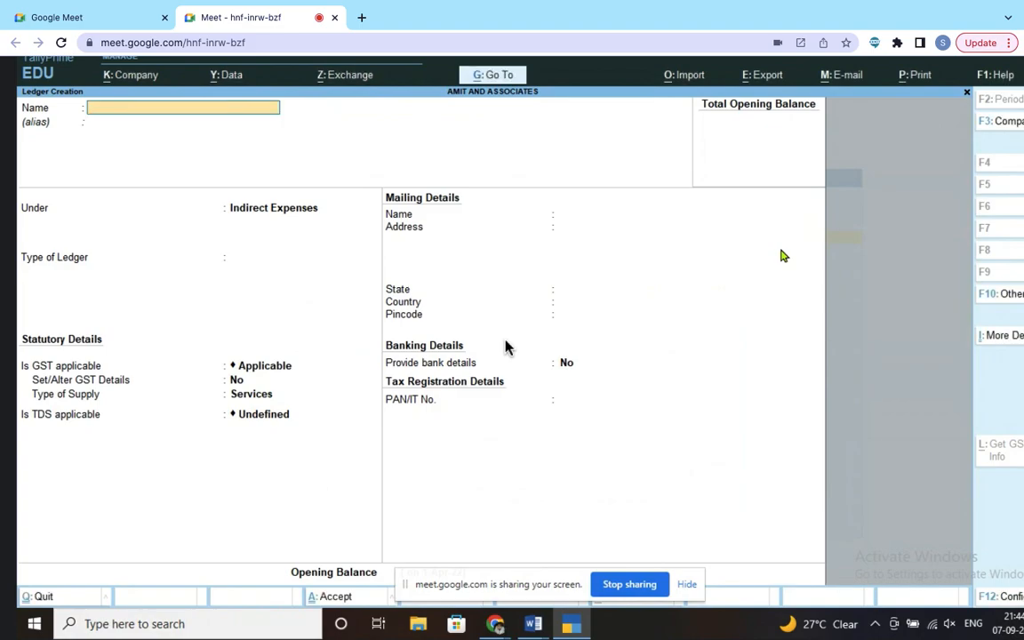
{"action": "key", "text": "alt+Tab"}
Step: Create a 'Loss by fire Account' ledger under Indirect Expenses, moving on to opening balance
{"action": "scroll", "coordinate": [532, 476], "scroll_direction": "down", "scroll_amount": 2}
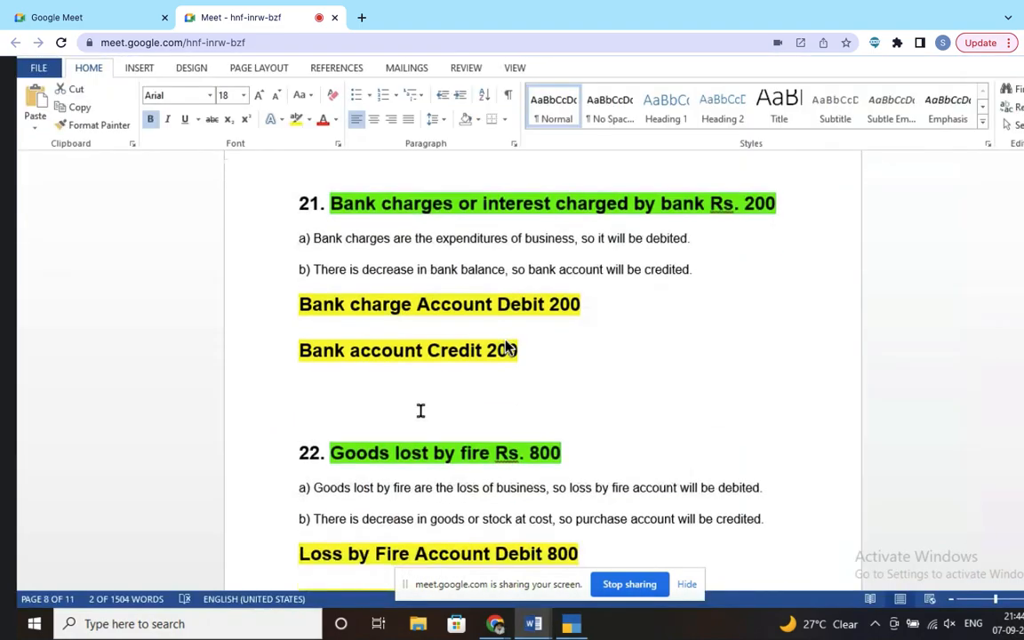
{"action": "scroll", "coordinate": [462, 374], "scroll_direction": "down", "scroll_amount": 5}
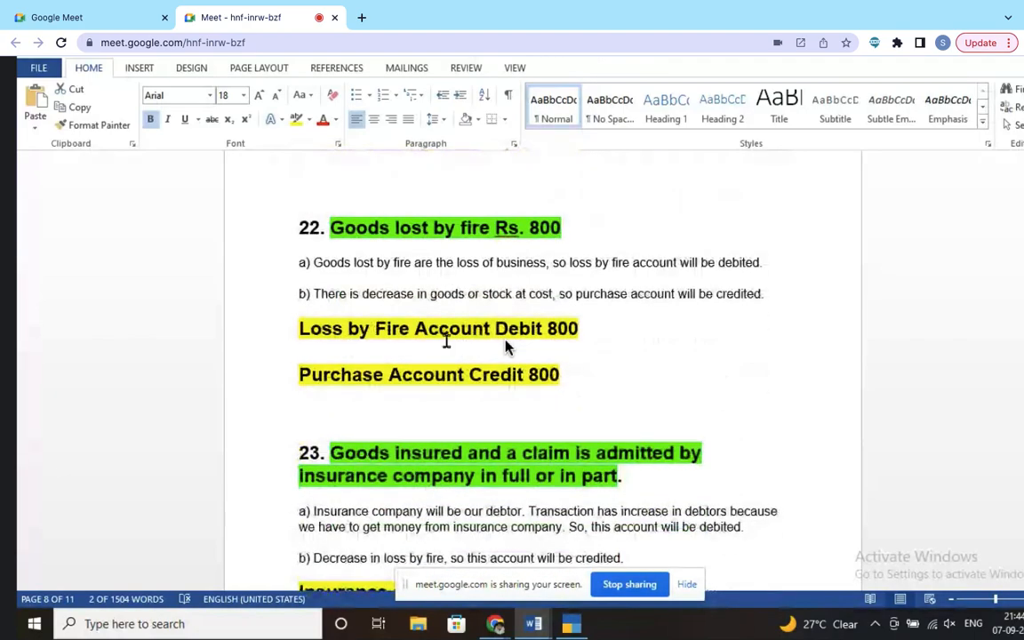
{"action": "key", "text": "alt+Tab"}
{"action": "type", "text": "Loss by fire Accou"}
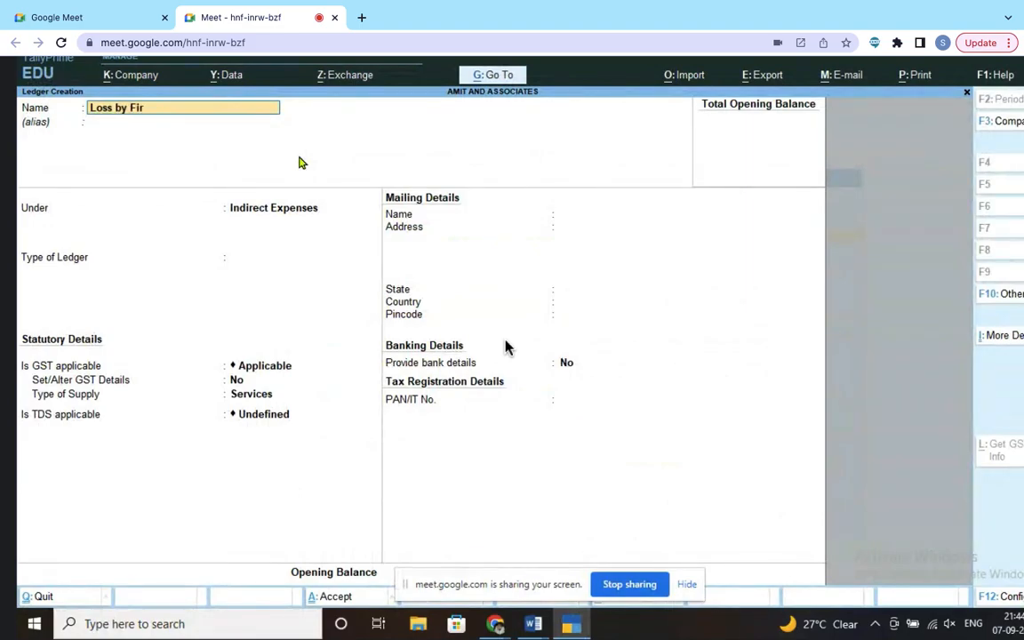
{"action": "type", "text": "nt"}
{"action": "key", "text": "Return"}
{"action": "key", "text": "Return"}
{"action": "key", "text": "Return"}
{"action": "key", "text": "Return"}
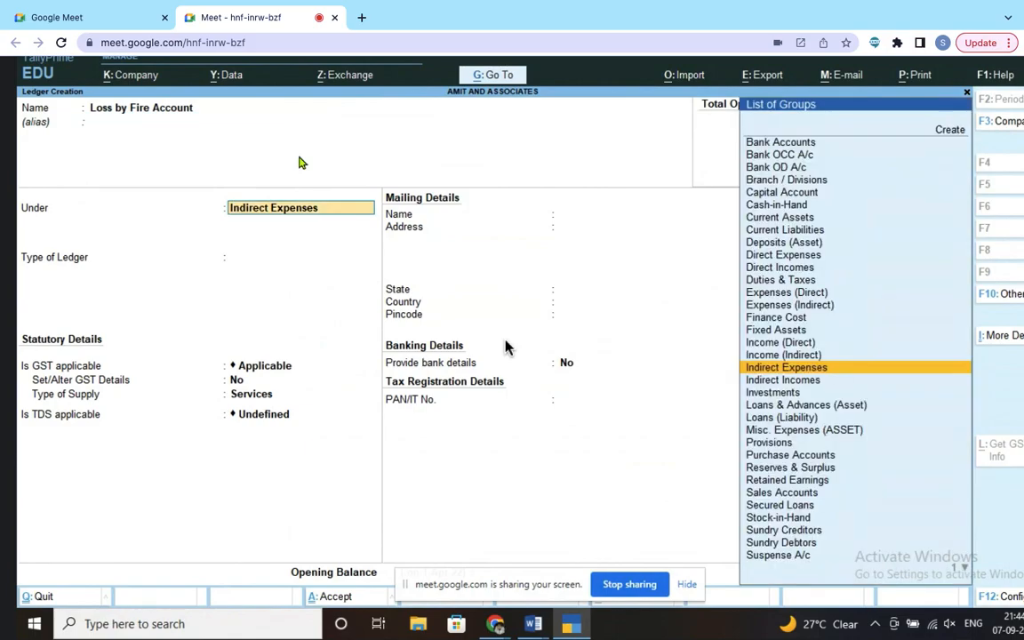
{"action": "key", "text": "Return"}
{"action": "key", "text": "Return"}
{"action": "key", "text": "Return"}
Step: Reread the goods-lost-by-fire entry in the Word notes, then return to the ledger form
{"action": "key", "text": "alt+Tab"}
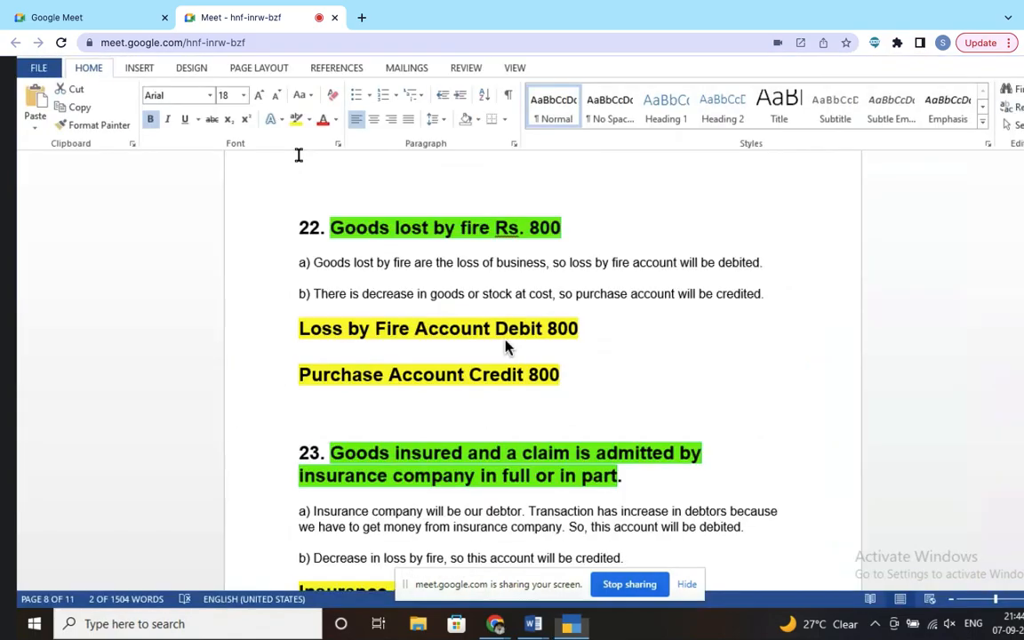
{"action": "scroll", "coordinate": [408, 373], "scroll_direction": "down", "scroll_amount": 2}
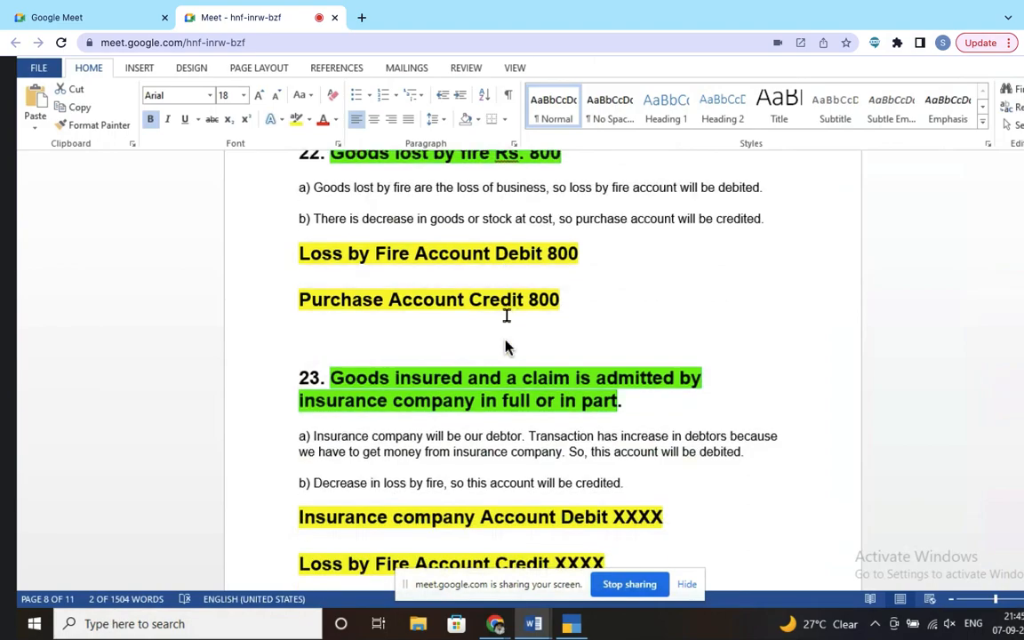
{"action": "scroll", "coordinate": [505, 346], "scroll_direction": "down", "scroll_amount": 2}
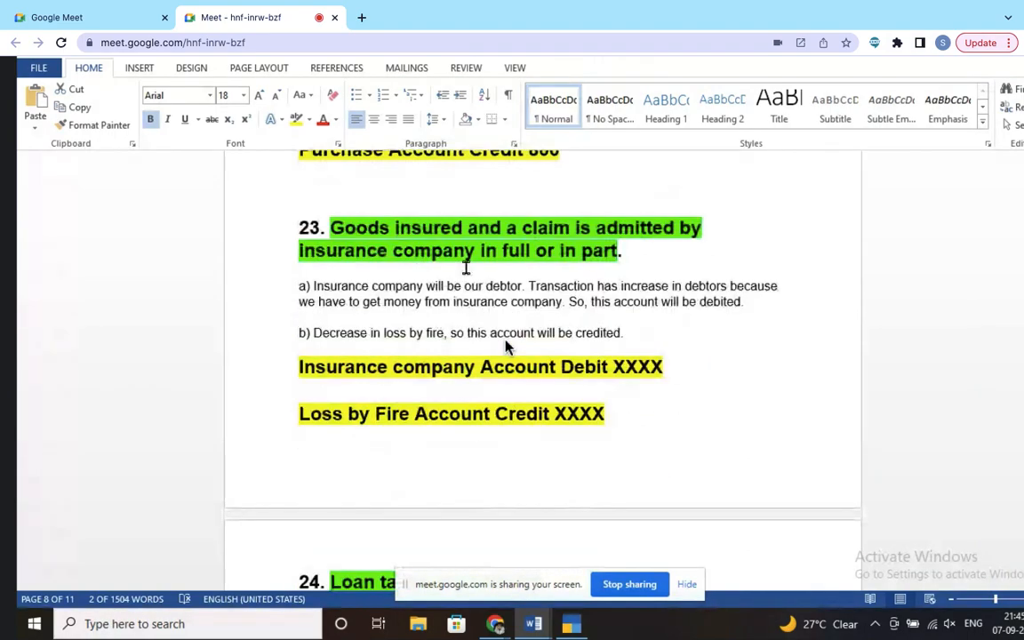
{"action": "scroll", "coordinate": [506, 346], "scroll_direction": "down", "scroll_amount": 2}
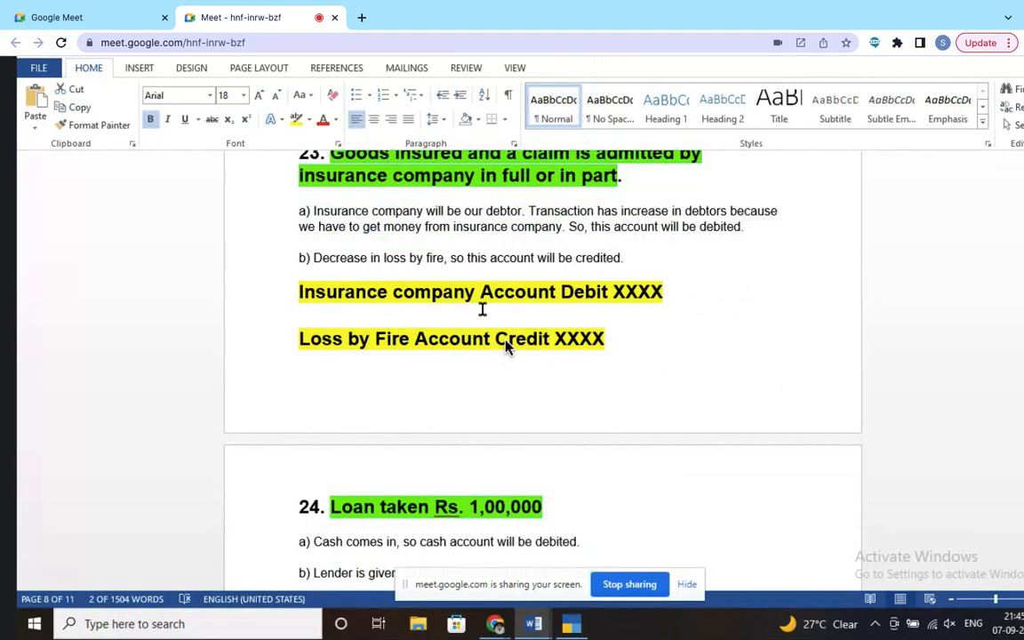
{"action": "key", "text": "alt+Tab"}
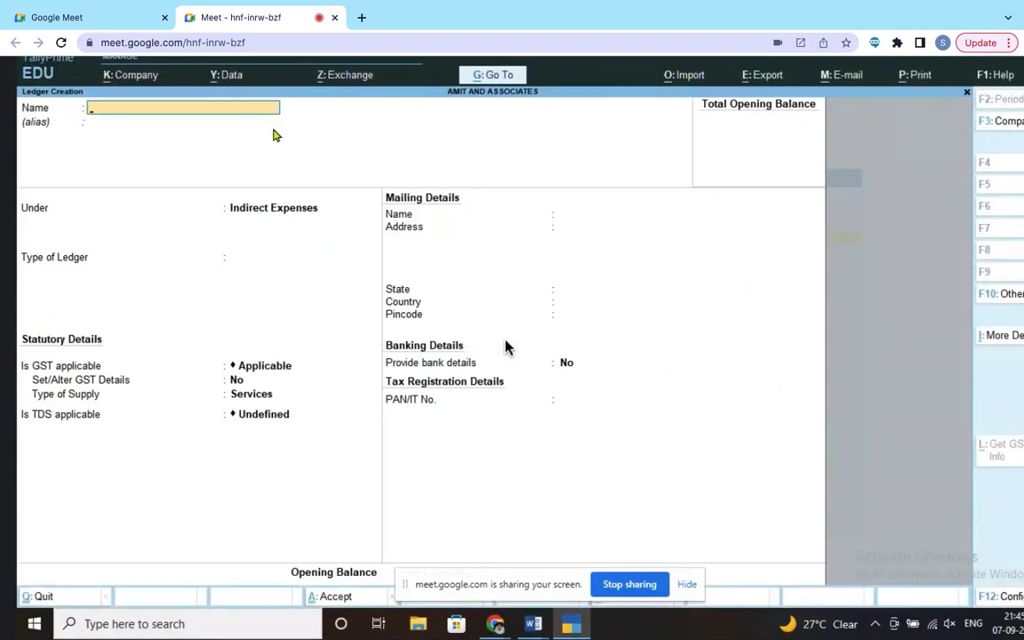
Step: Enter the ledger name 'Insurance company Account' and recheck the Word journal notes
{"action": "type", "text": "Insurance company Account"}
{"action": "key", "text": "Return"}
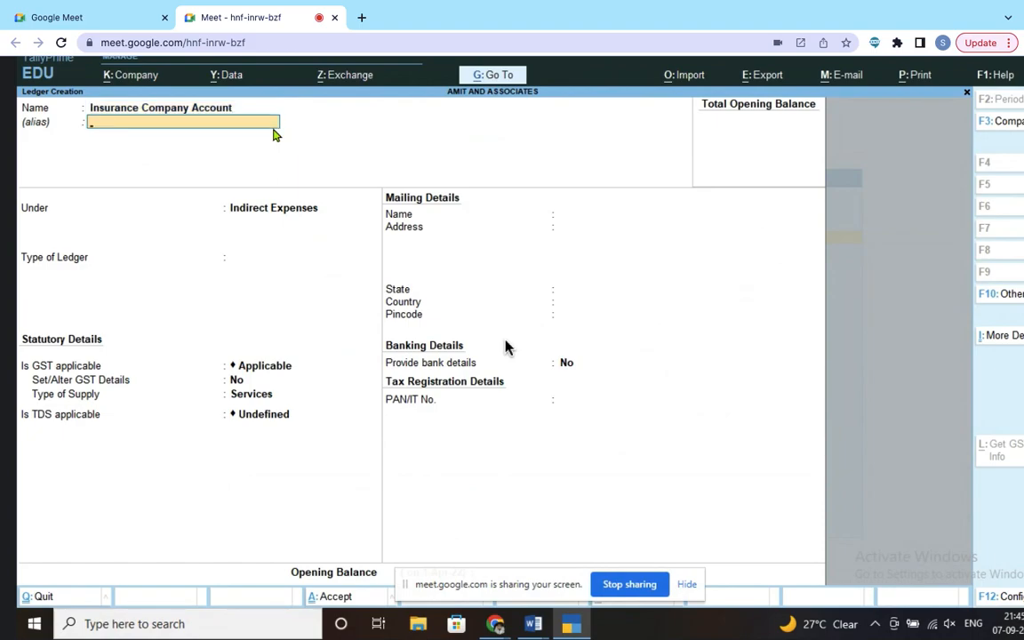
{"action": "key", "text": "alt+Tab"}
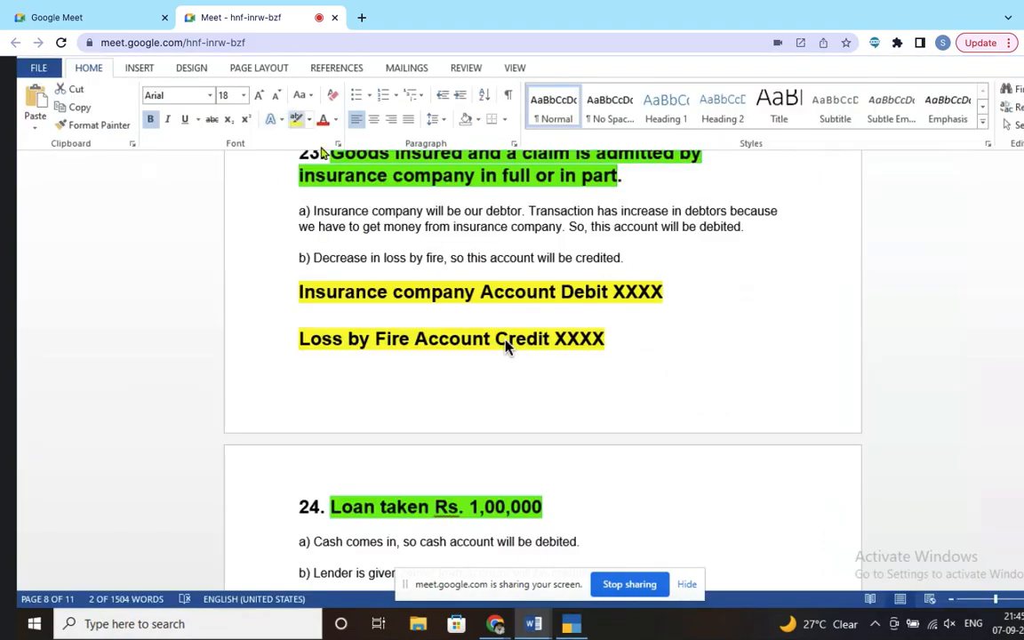
{"action": "scroll", "coordinate": [505, 346], "scroll_direction": "up", "scroll_amount": 2}
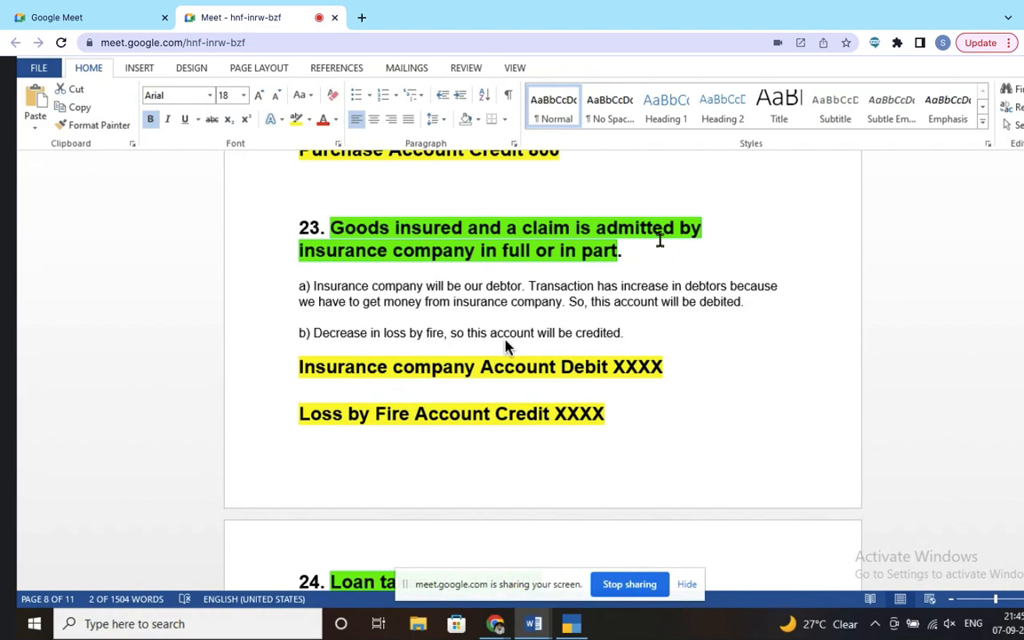
{"action": "key", "text": "alt+Tab"}
Step: Place the ledger under Sundry Debtors and save it
{"action": "left_click", "coordinate": [260, 203]}
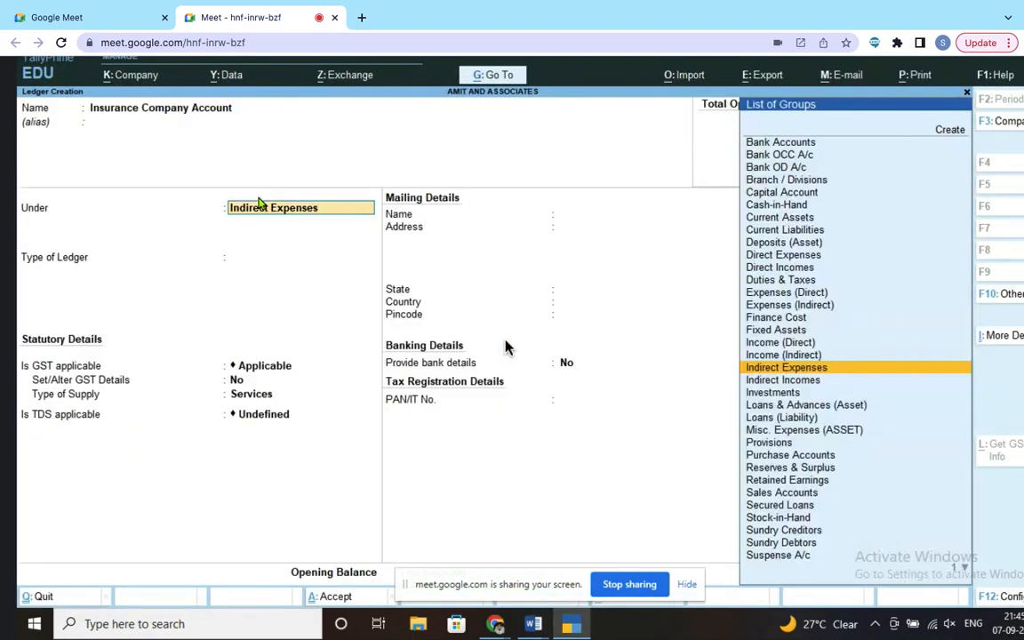
{"action": "type", "text": "Sun"}
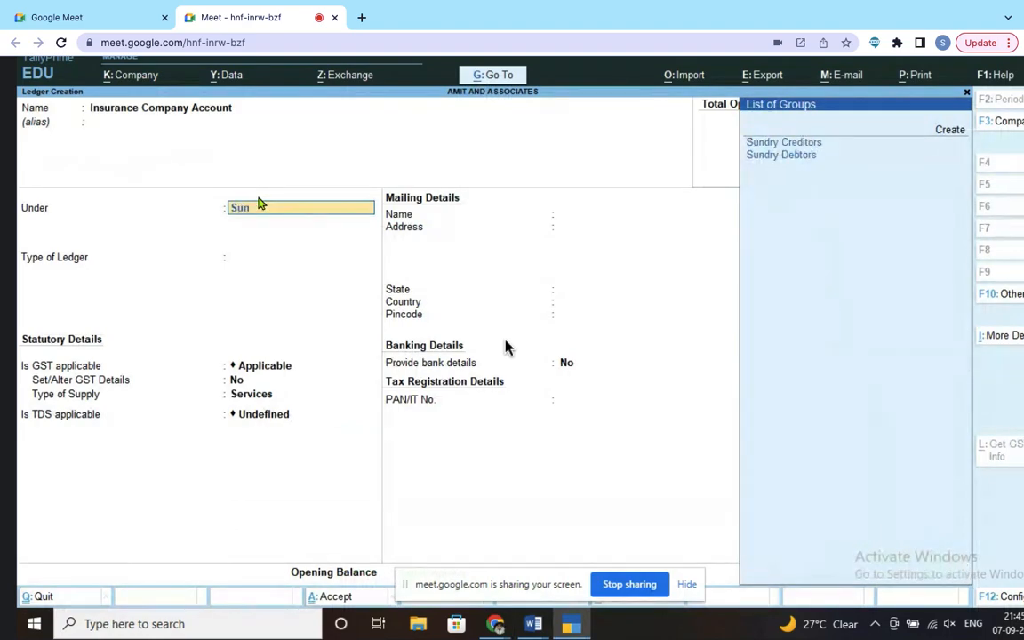
{"action": "left_click", "coordinate": [800, 154]}
{"action": "key", "text": "Return"}
{"action": "key", "text": "Return"}
{"action": "key", "text": "Return"}
{"action": "key", "text": "Return"}
{"action": "key", "text": "Return"}
{"action": "key", "text": "Return"}
{"action": "key", "text": "Return"}
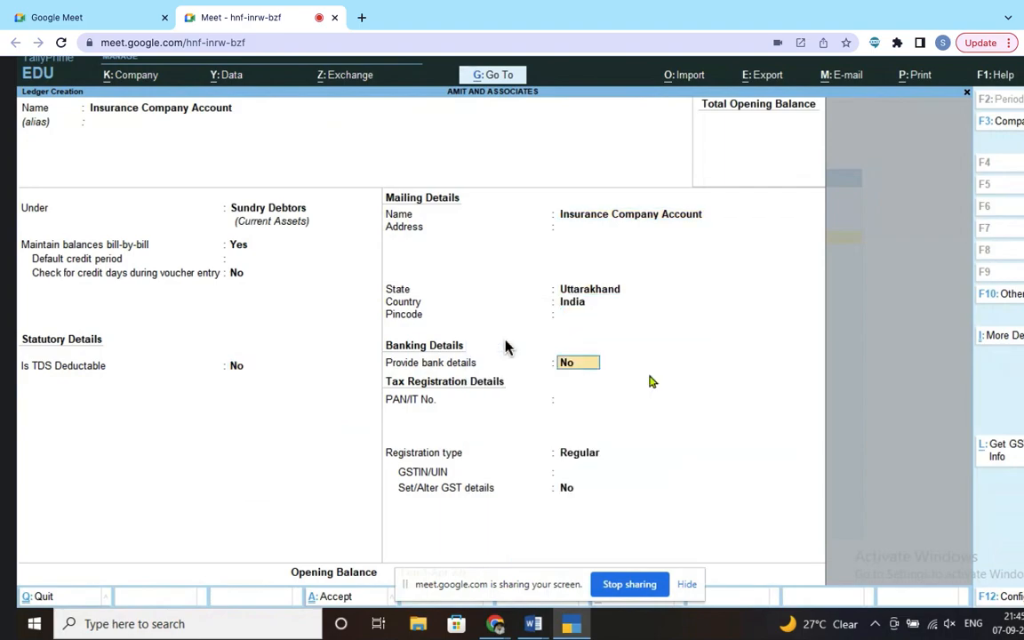
{"action": "key", "text": "Return"}
{"action": "key", "text": "Return"}
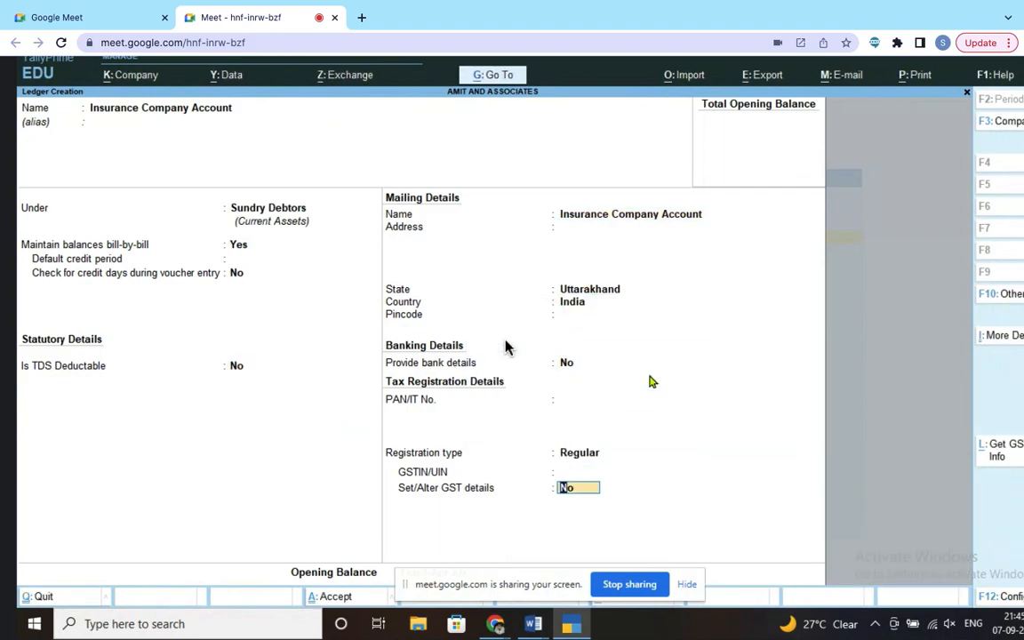
{"action": "key", "text": "Return"}
{"action": "key", "text": "Return"}
{"action": "key", "text": "Return"}
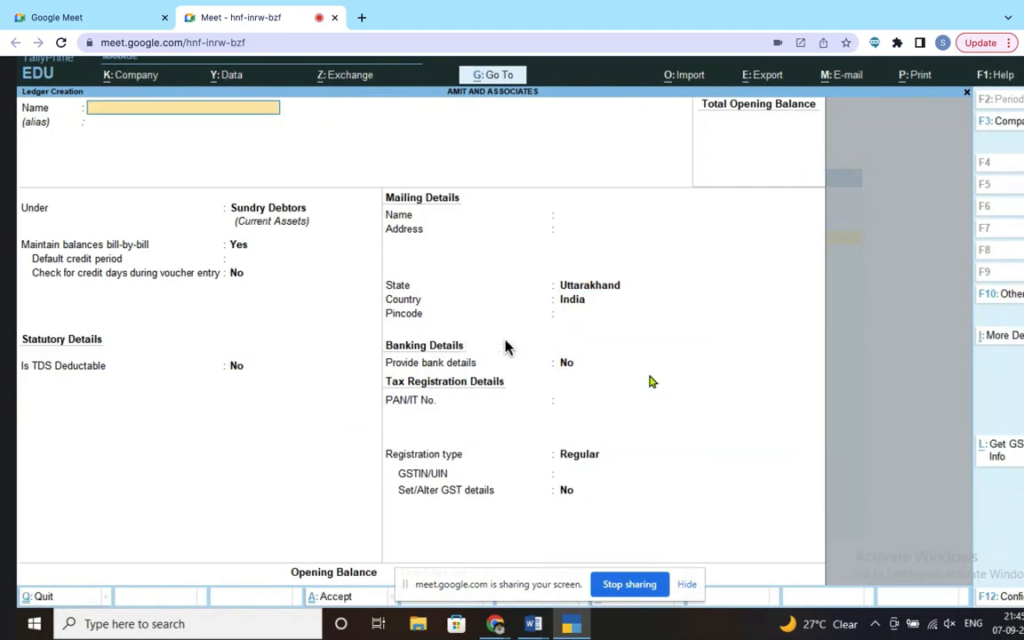
{"action": "key", "text": "alt+Tab"}
{"action": "scroll", "coordinate": [506, 347], "scroll_direction": "down", "scroll_amount": 2}
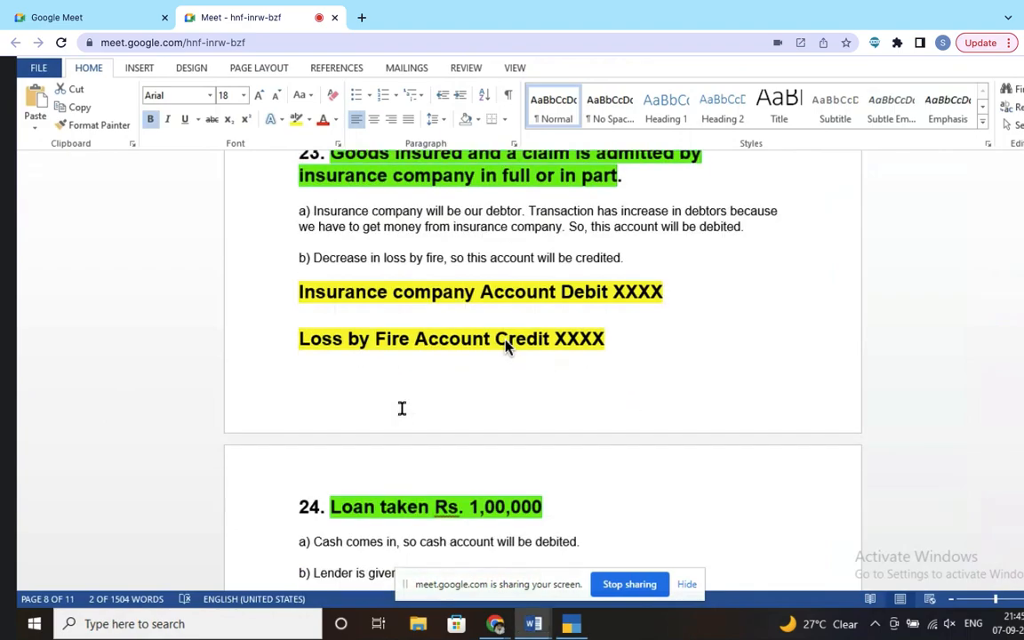
Step: Name the new ledger 'Hdfc Loan Account' after checking the Word notes
{"action": "scroll", "coordinate": [504, 346], "scroll_direction": "down", "scroll_amount": 3}
{"action": "scroll", "coordinate": [504, 346], "scroll_direction": "down", "scroll_amount": 3}
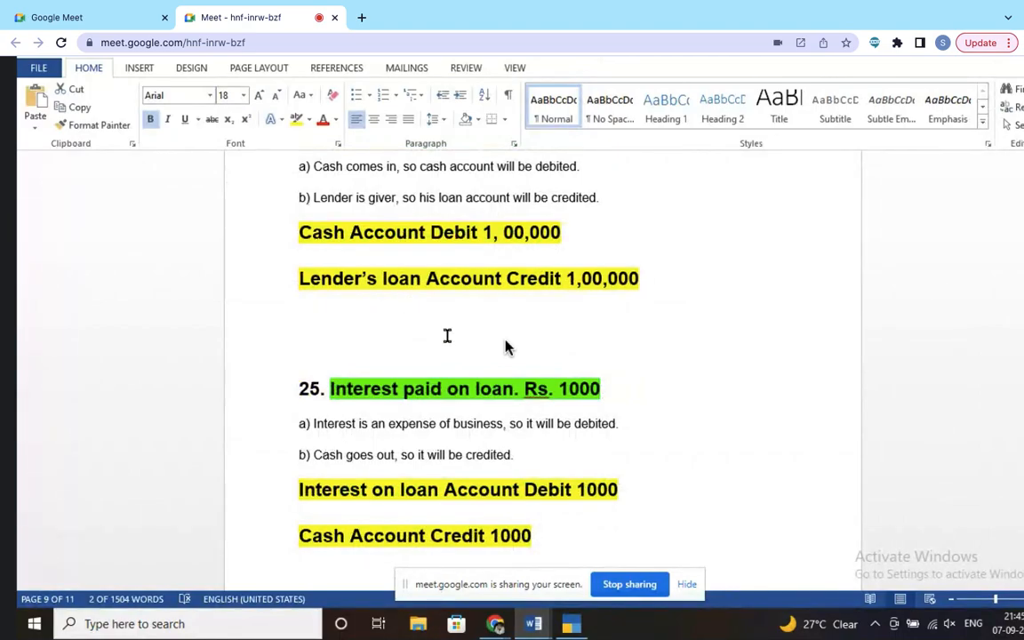
{"action": "scroll", "coordinate": [446, 336], "scroll_direction": "up", "scroll_amount": 1}
{"action": "key", "text": "alt+Tab"}
{"action": "type", "text": "Loan"}
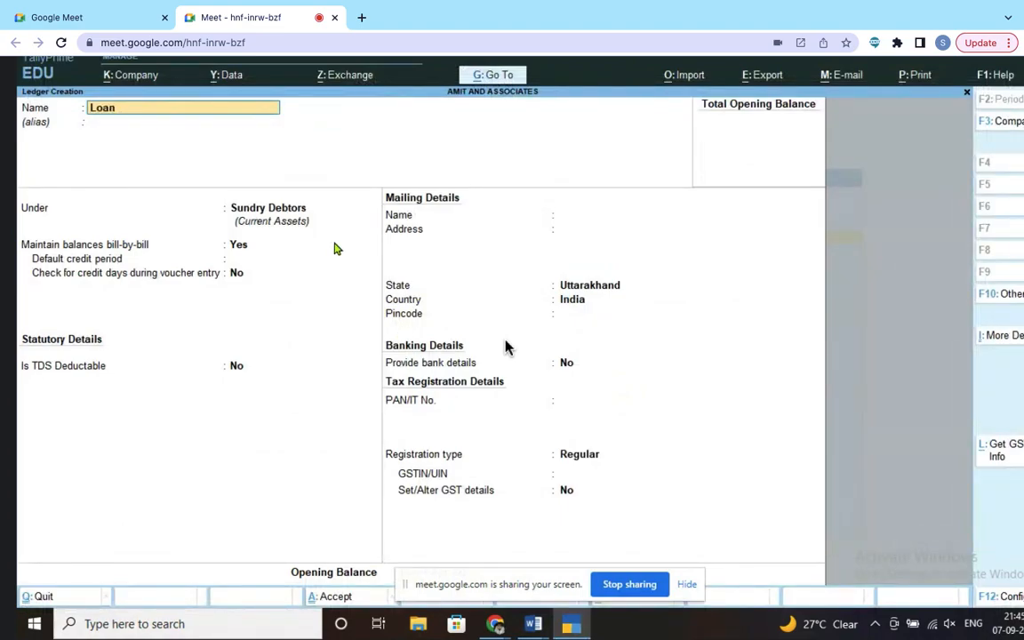
{"action": "key", "text": "BackSpace"}
{"action": "key", "text": "BackSpace"}
{"action": "key", "text": "BackSpace"}
{"action": "key", "text": "BackSpace"}
{"action": "type", "text": "Hdfc Loan Account"}
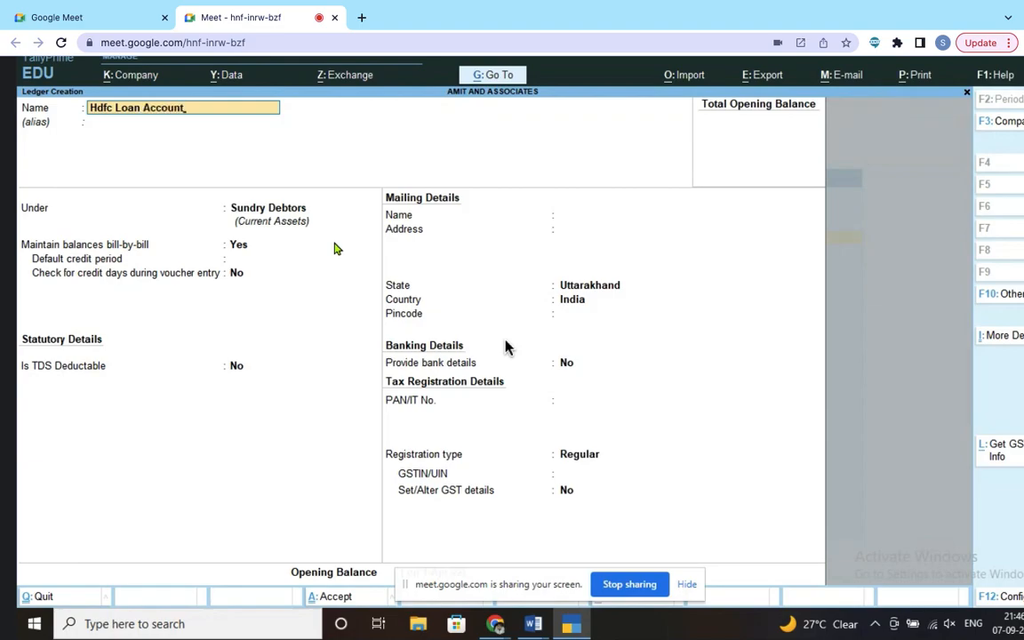
{"action": "key", "text": "Return"}
{"action": "key", "text": "Return"}
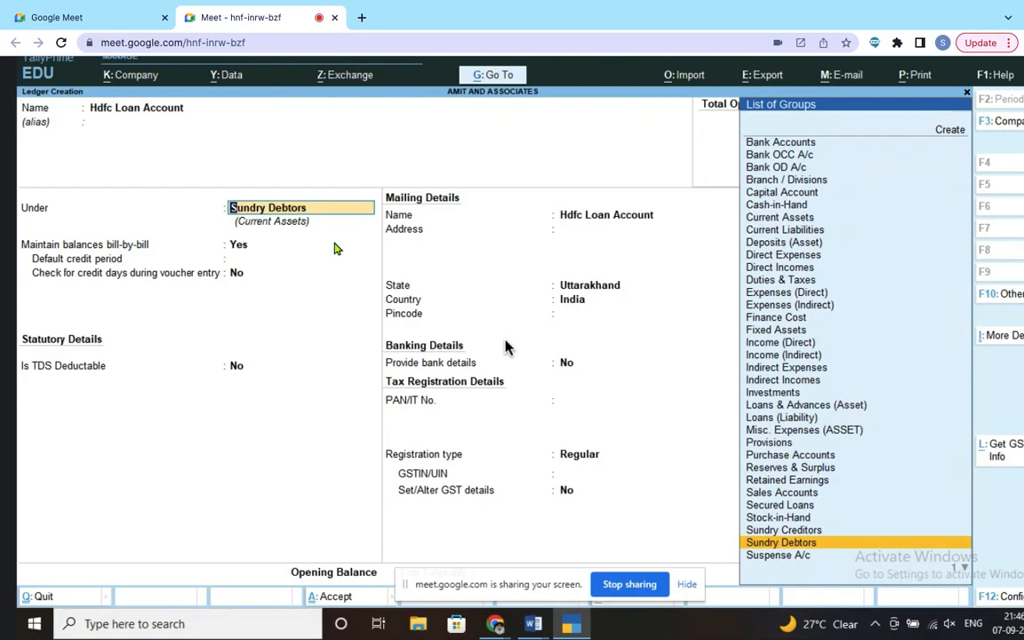
Step: Put the Hdfc Loan Account ledger under Loans (Liability) and accept the remaining fields
{"action": "scroll", "coordinate": [860, 322], "scroll_direction": "up", "scroll_amount": 5}
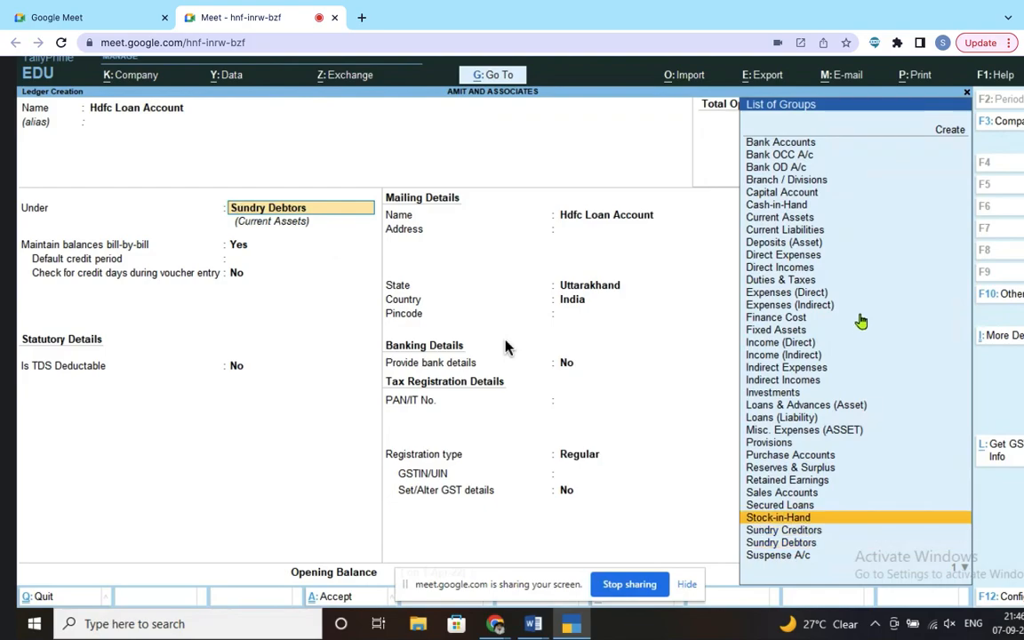
{"action": "scroll", "coordinate": [859, 323], "scroll_direction": "up", "scroll_amount": 15}
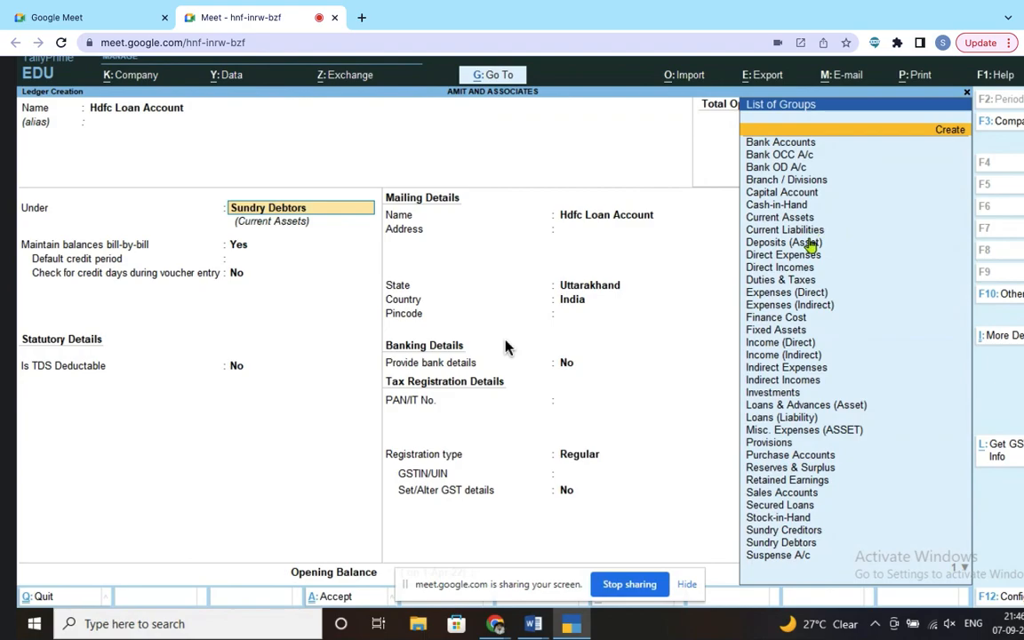
{"action": "left_click", "coordinate": [786, 542]}
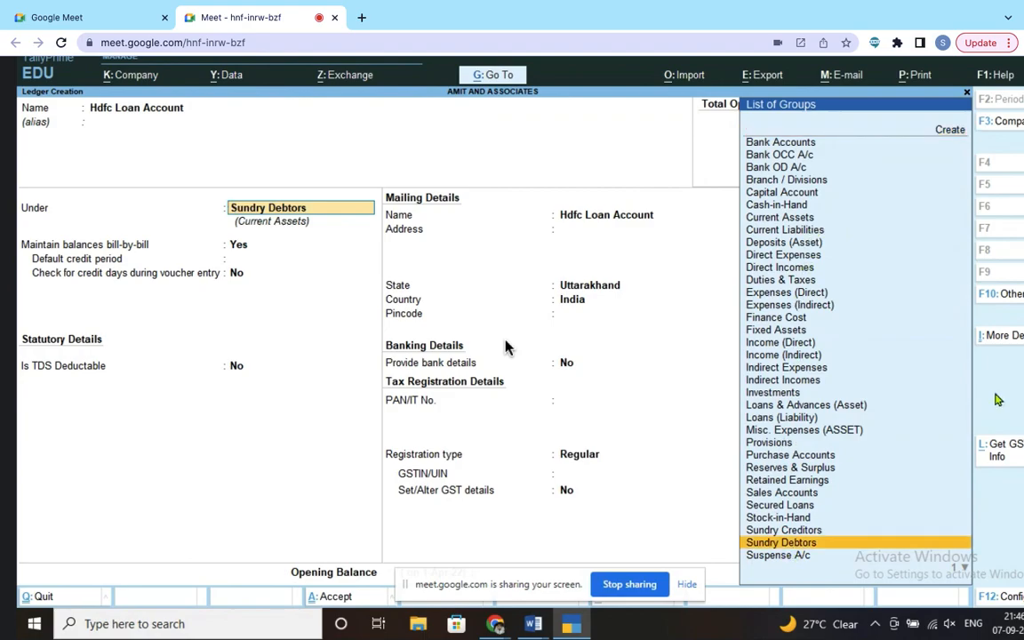
{"action": "type", "text": "l"}
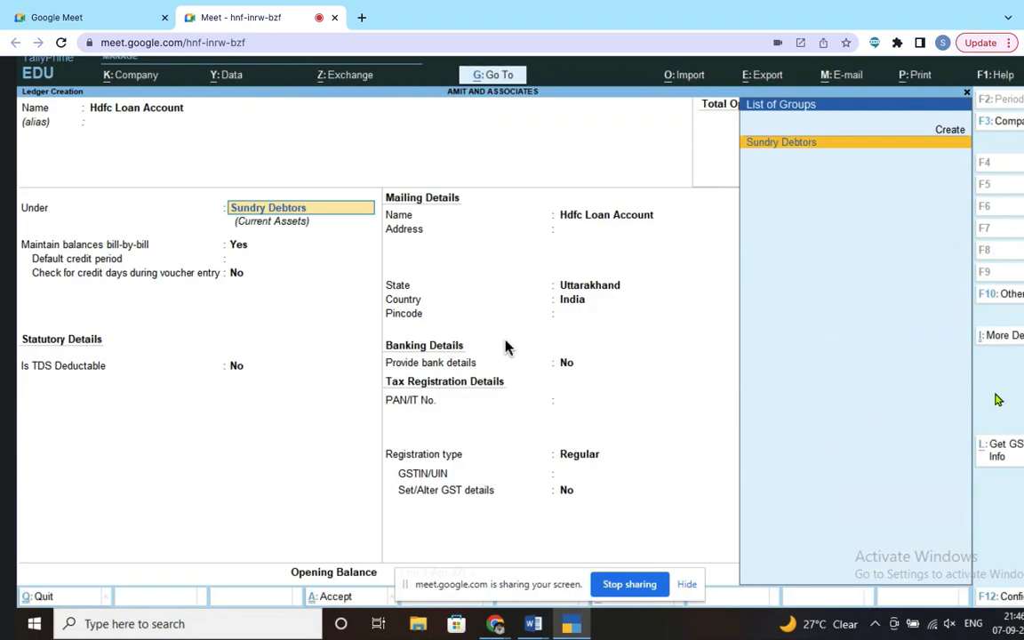
{"action": "key", "text": "BackSpace"}
{"action": "key", "text": "BackSpace"}
{"action": "key", "text": "BackSpace"}
{"action": "key", "text": "BackSpace"}
{"action": "key", "text": "BackSpace"}
{"action": "key", "text": "BackSpace"}
{"action": "key", "text": "BackSpace"}
{"action": "key", "text": "BackSpace"}
{"action": "key", "text": "BackSpace"}
{"action": "key", "text": "BackSpace"}
{"action": "key", "text": "BackSpace"}
{"action": "key", "text": "BackSpace"}
{"action": "key", "text": "BackSpace"}
{"action": "key", "text": "BackSpace"}
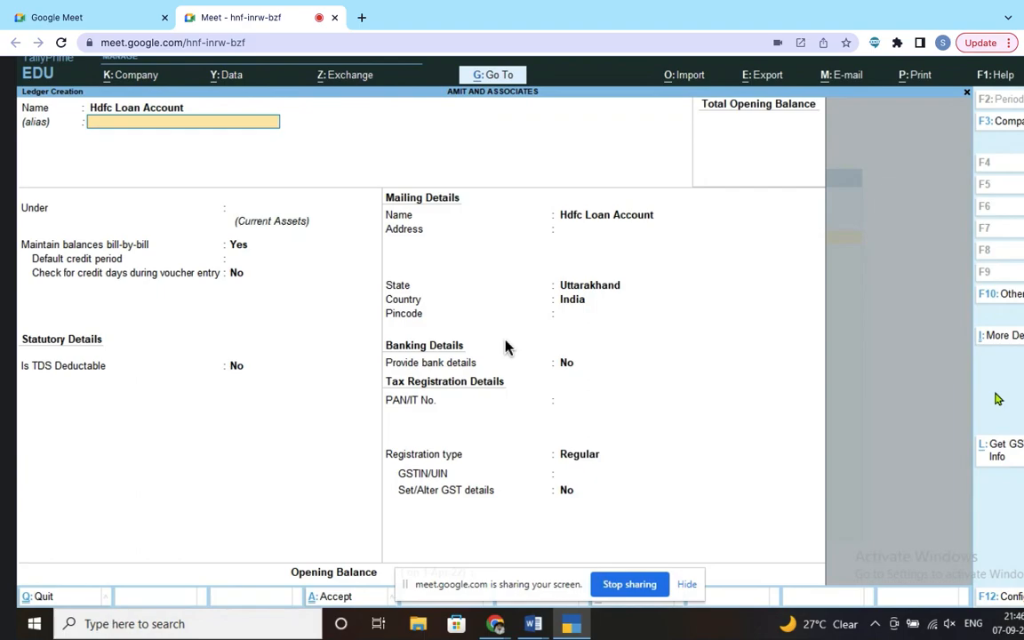
{"action": "key", "text": "Return"}
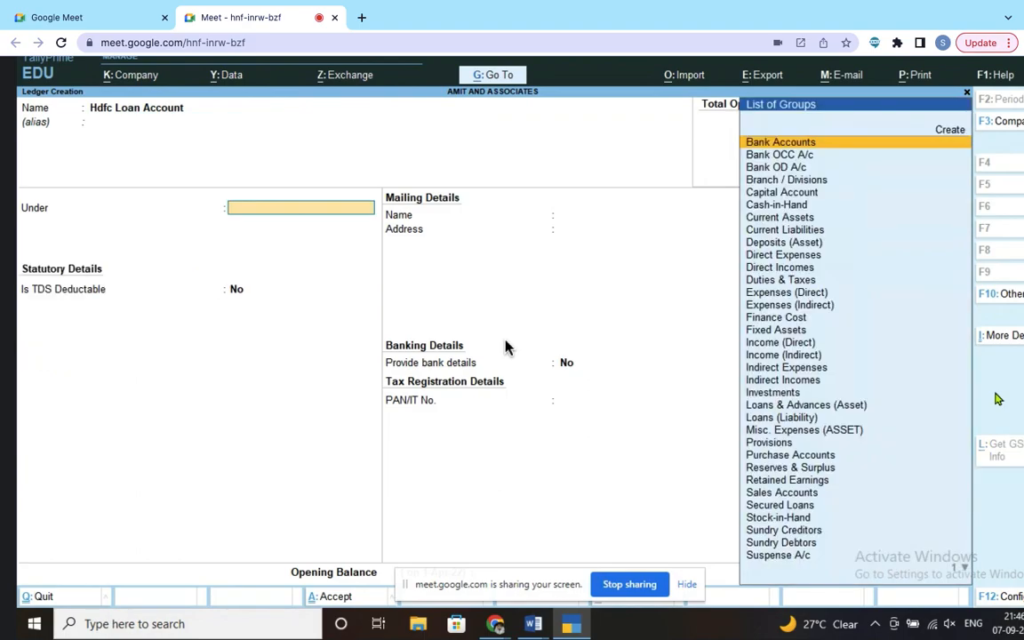
{"action": "left_click", "coordinate": [804, 419]}
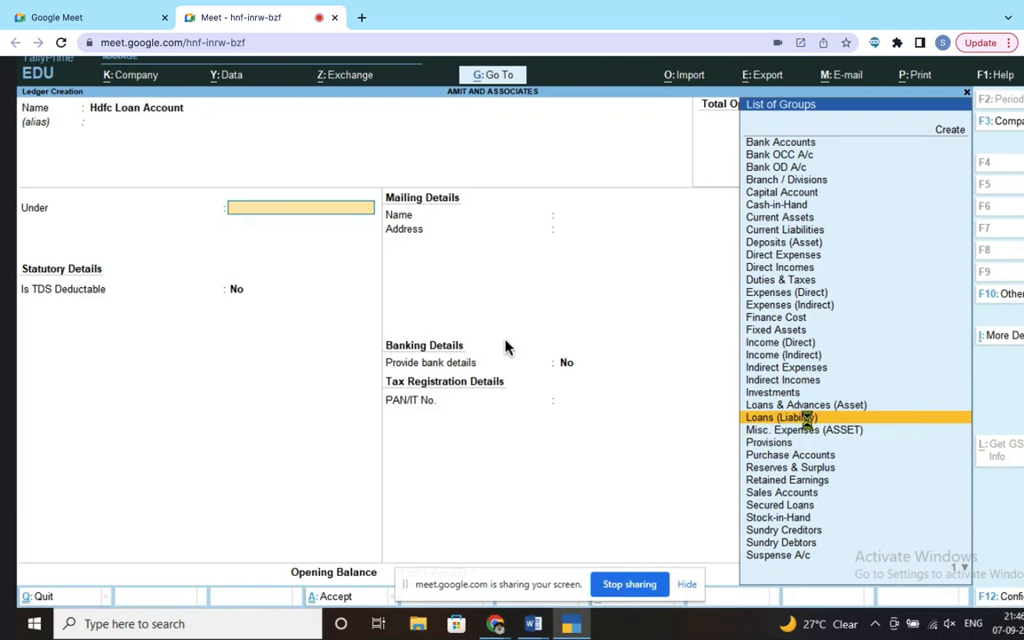
{"action": "key", "text": "Return"}
{"action": "key", "text": "Return"}
{"action": "key", "text": "Return"}
{"action": "key", "text": "Return"}
{"action": "key", "text": "Return"}
{"action": "key", "text": "Return"}
{"action": "key", "text": "Return"}
{"action": "key", "text": "Return"}
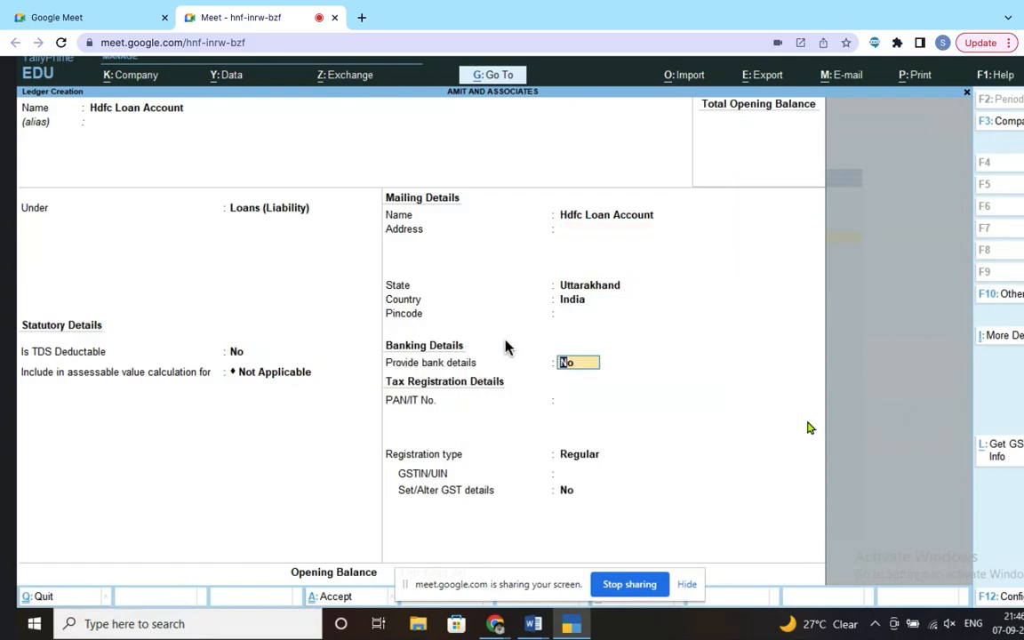
{"action": "key", "text": "Return"}
{"action": "key", "text": "Return"}
{"action": "key", "text": "Return"}
{"action": "key", "text": "Return"}
{"action": "key", "text": "Return"}
{"action": "key", "text": "Return"}
{"action": "key", "text": "Return"}
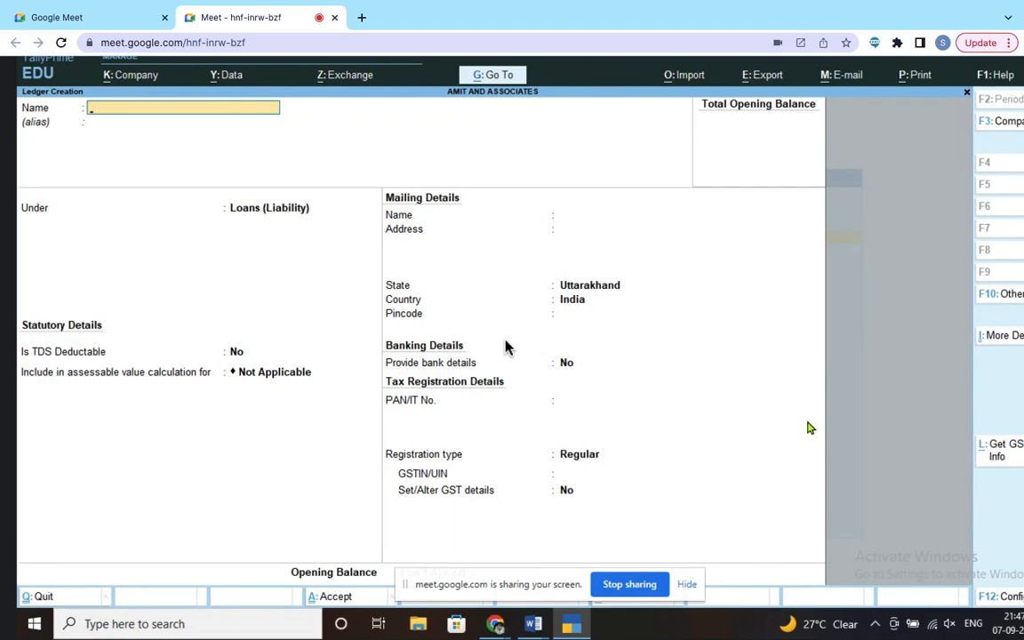
Step: Scroll the Word journal notes to the next ledger, Interest on Hdfc Account
{"action": "key", "text": "alt+Tab"}
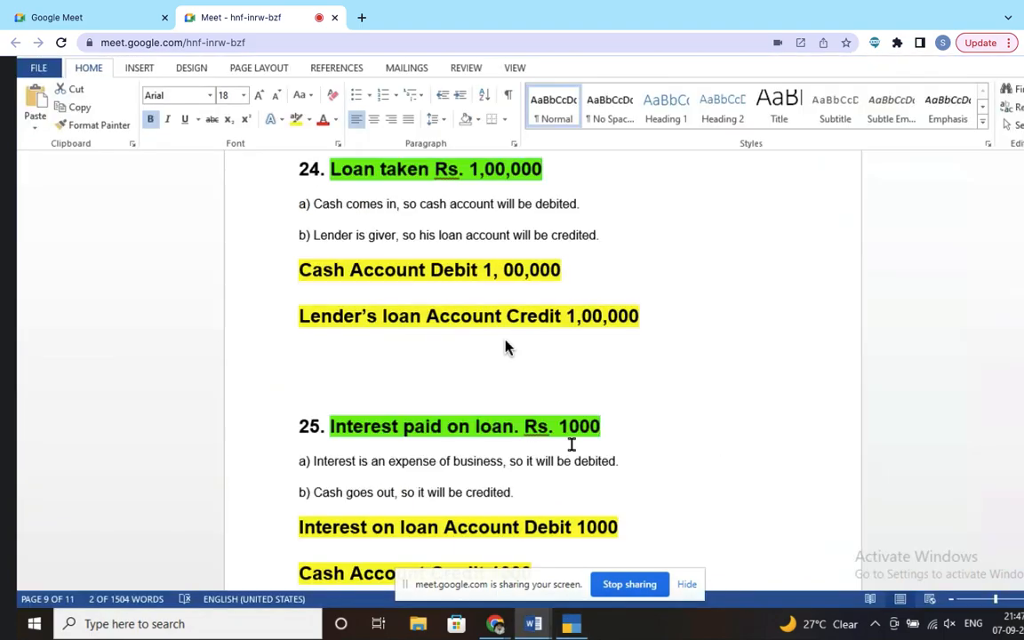
{"action": "scroll", "coordinate": [571, 444], "scroll_direction": "down", "scroll_amount": 1}
{"action": "scroll", "coordinate": [571, 445], "scroll_direction": "down", "scroll_amount": 3}
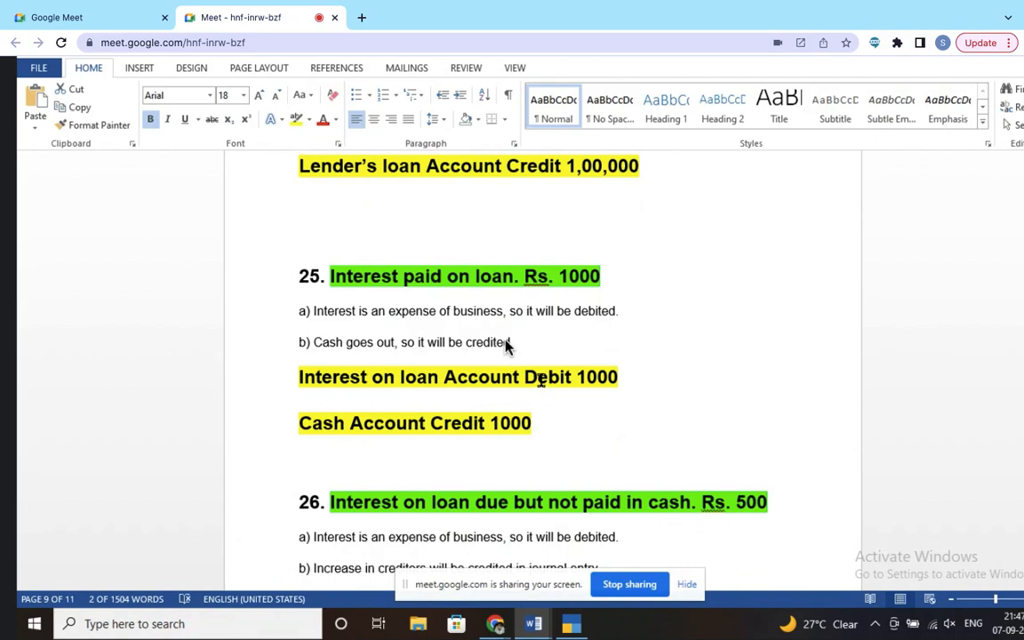
{"action": "scroll", "coordinate": [506, 347], "scroll_direction": "down", "scroll_amount": 2}
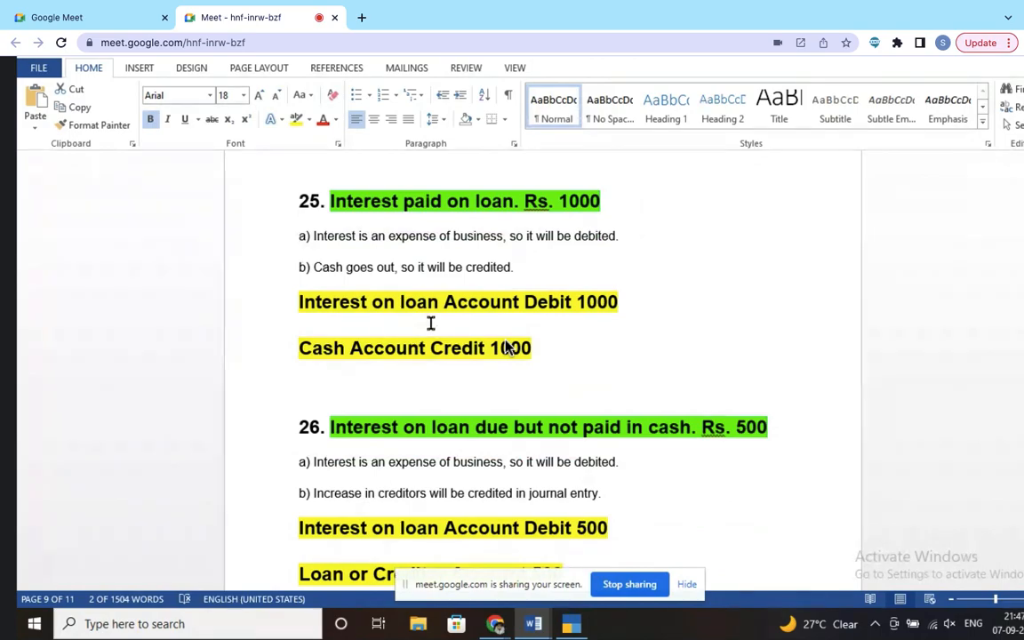
Step: Create the 'Interest on Hdfc Account' ledger under Finance Cost and accept it
{"action": "key", "text": "alt+Tab"}
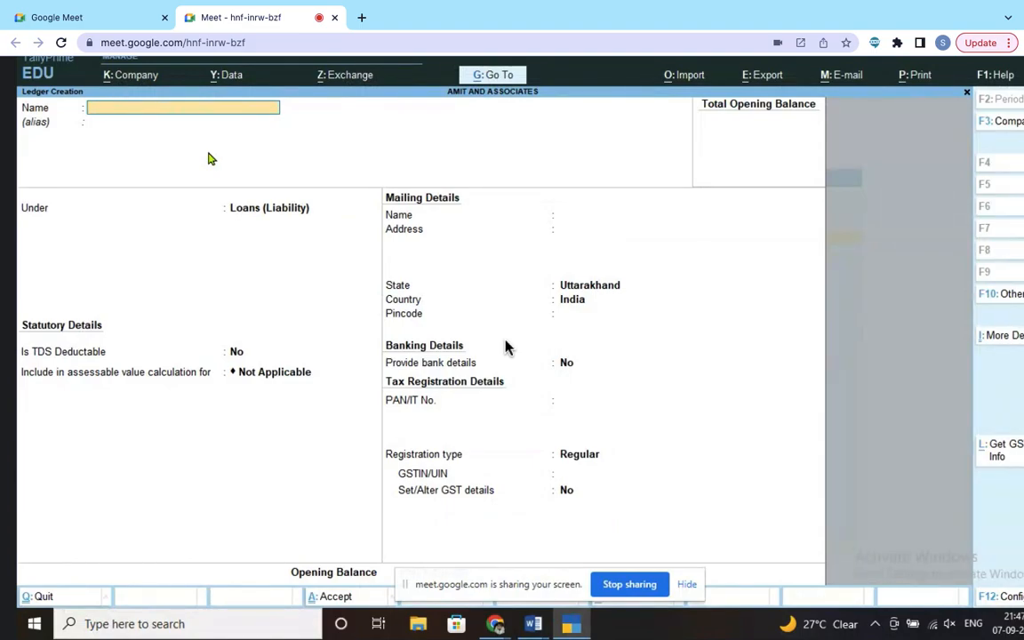
{"action": "type", "text": "Interest on Hdfc Account"}
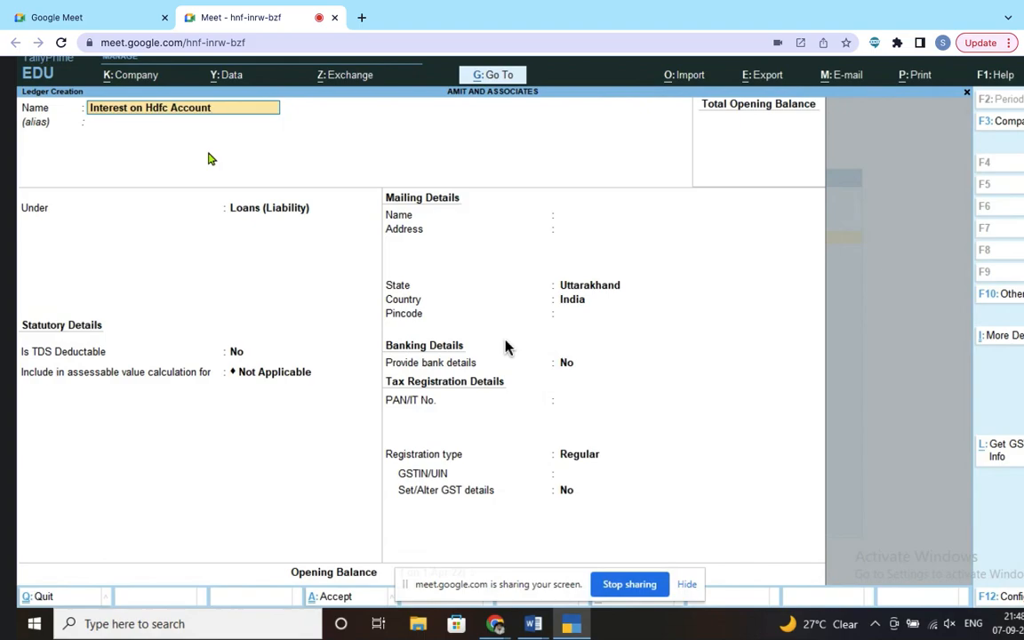
{"action": "key", "text": "Return"}
{"action": "key", "text": "Return"}
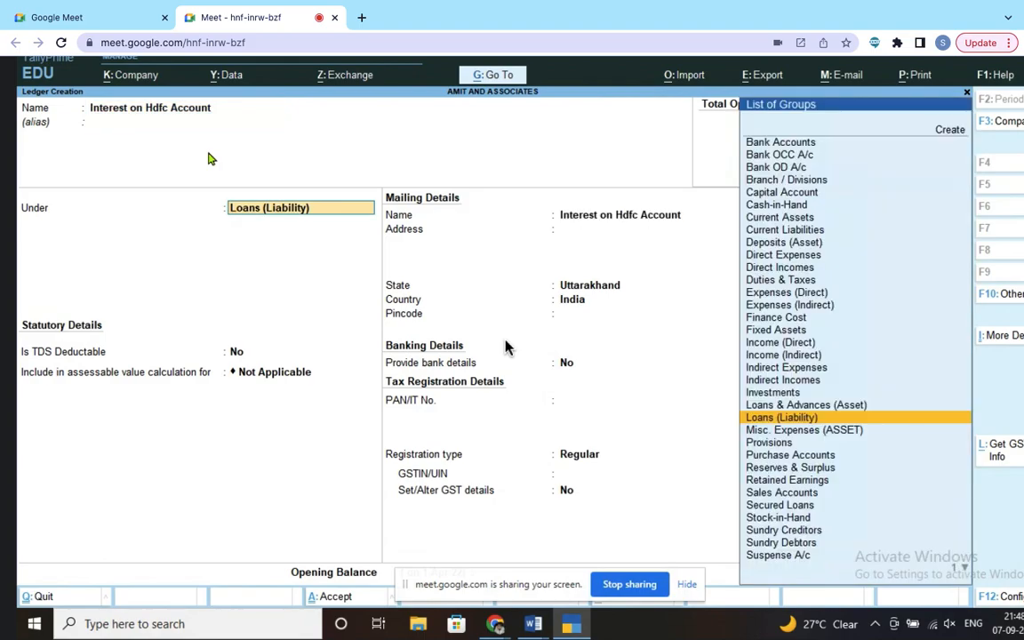
{"action": "type", "text": "F"}
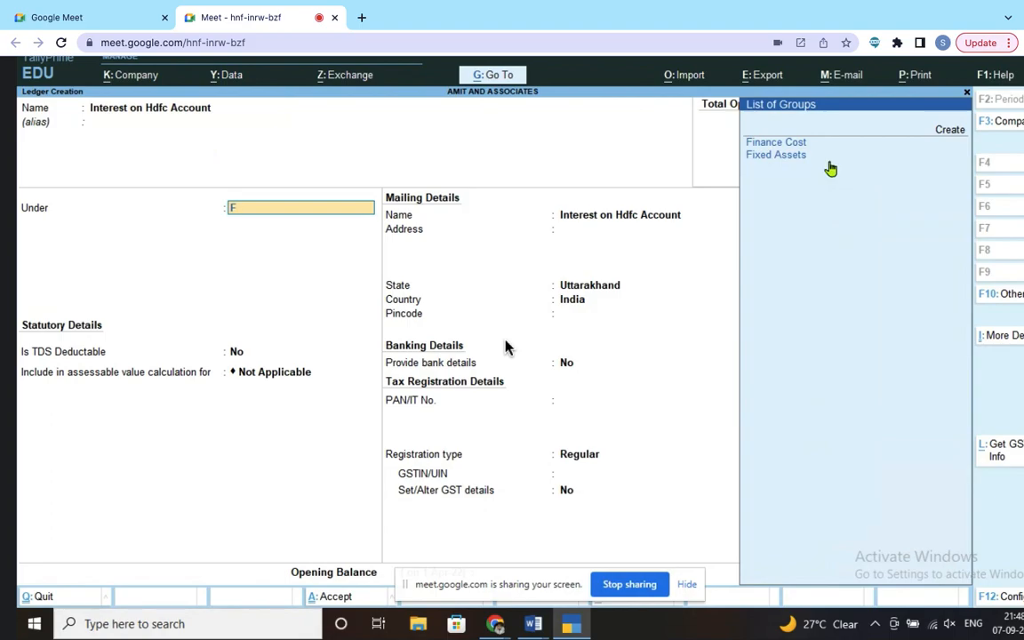
{"action": "left_click", "coordinate": [800, 150]}
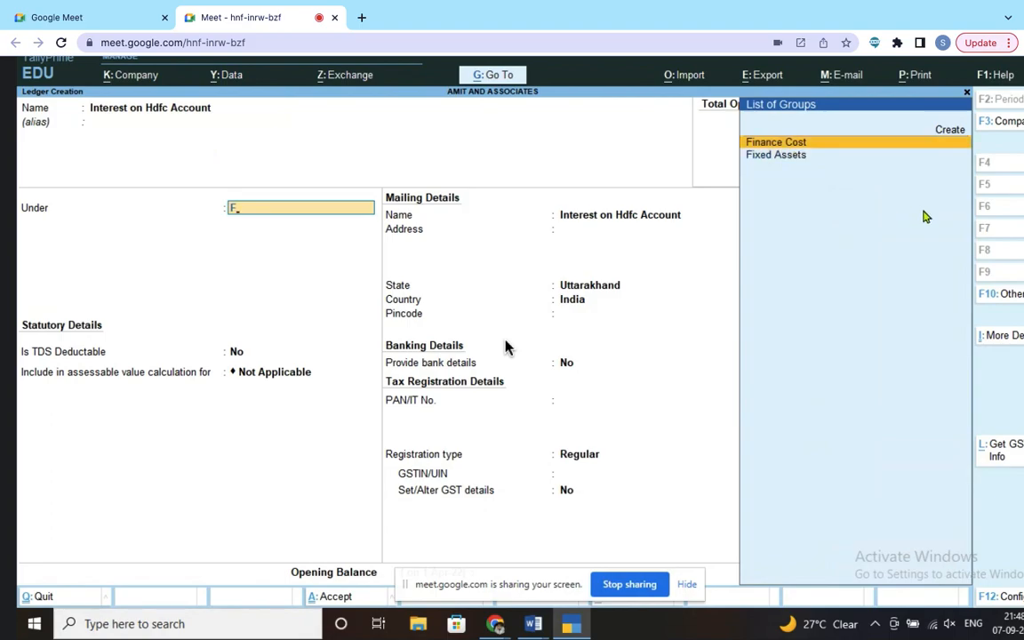
{"action": "key", "text": "Return"}
{"action": "key", "text": "Return"}
{"action": "key", "text": "Return"}
{"action": "key", "text": "Return"}
{"action": "key", "text": "Return"}
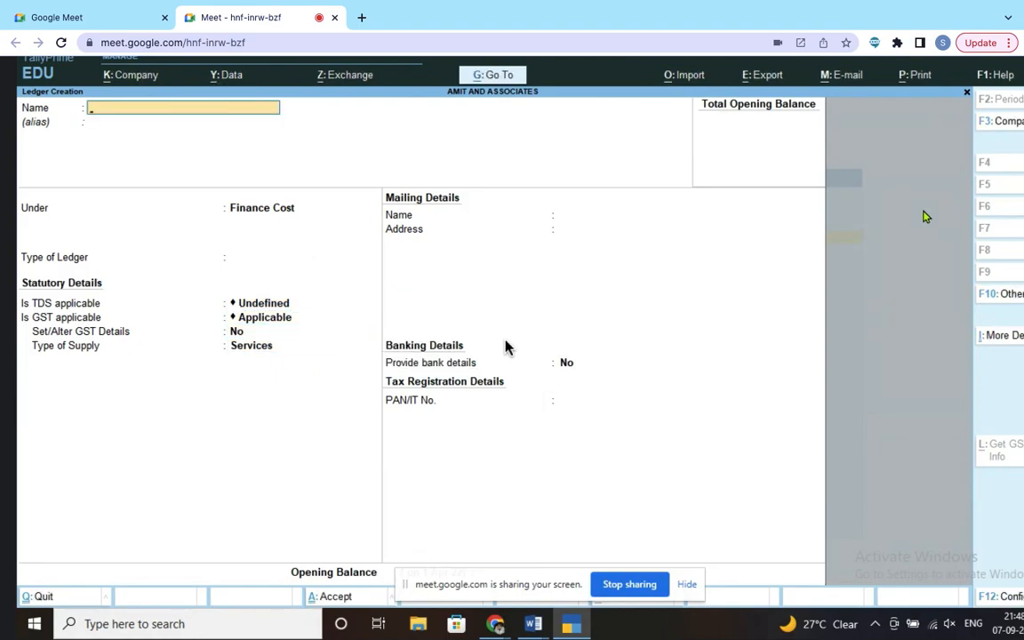
{"action": "key", "text": "alt+Tab"}
Step: Scroll further through the Word notes to the Reliance Share Account entry
{"action": "scroll", "coordinate": [534, 388], "scroll_direction": "down", "scroll_amount": 1}
{"action": "scroll", "coordinate": [533, 387], "scroll_direction": "down", "scroll_amount": 4}
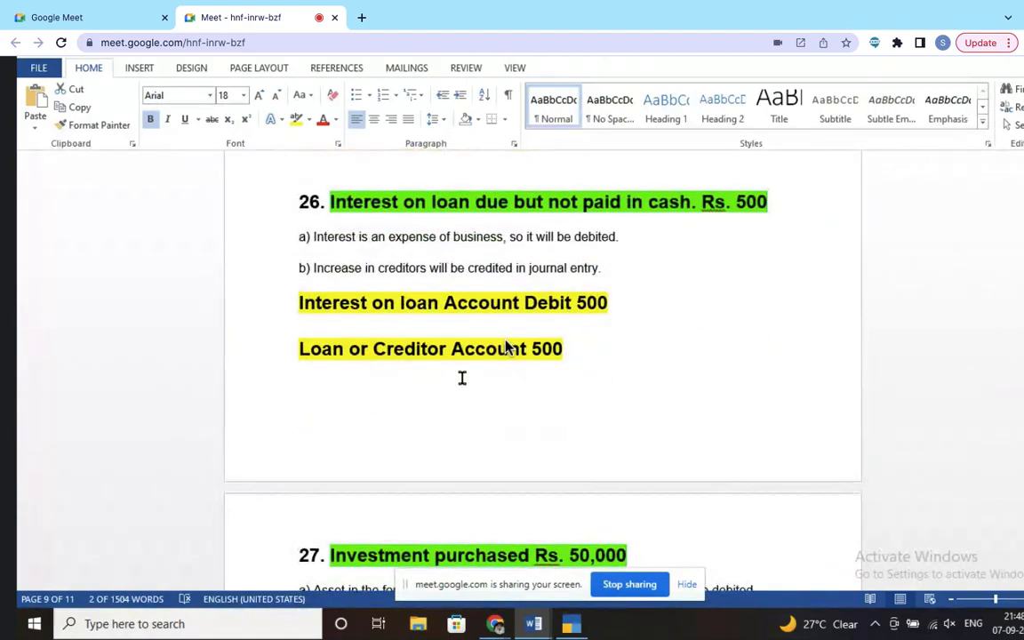
{"action": "scroll", "coordinate": [496, 384], "scroll_direction": "down", "scroll_amount": 3}
{"action": "scroll", "coordinate": [505, 346], "scroll_direction": "down", "scroll_amount": 3}
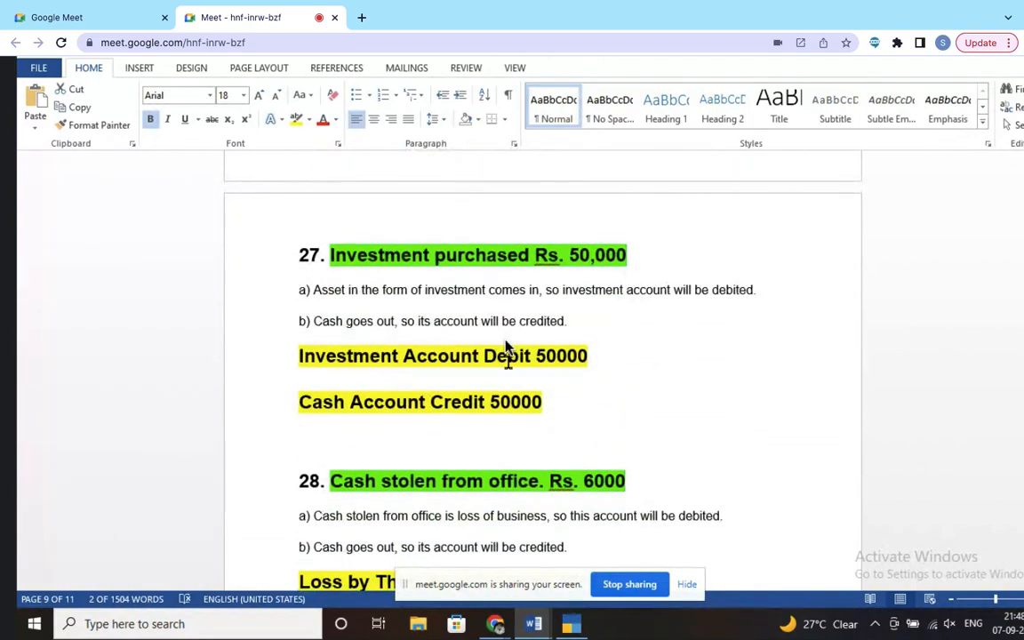
Step: Create and save the 'Reliance Share Account' ledger under Investments
{"action": "key", "text": "alt+Tab"}
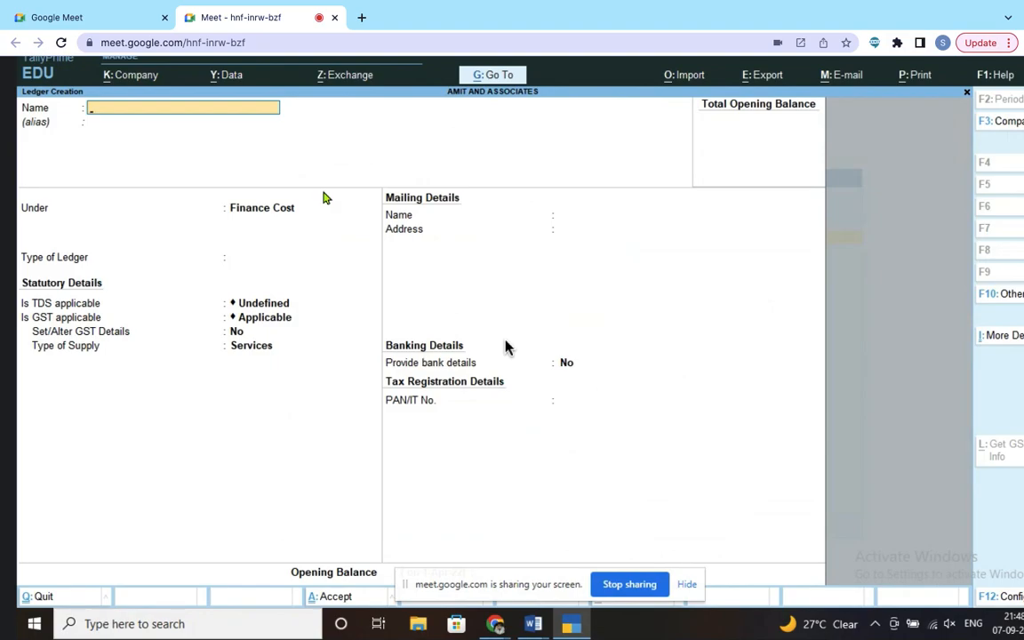
{"action": "type", "text": "Reliance Share Account"}
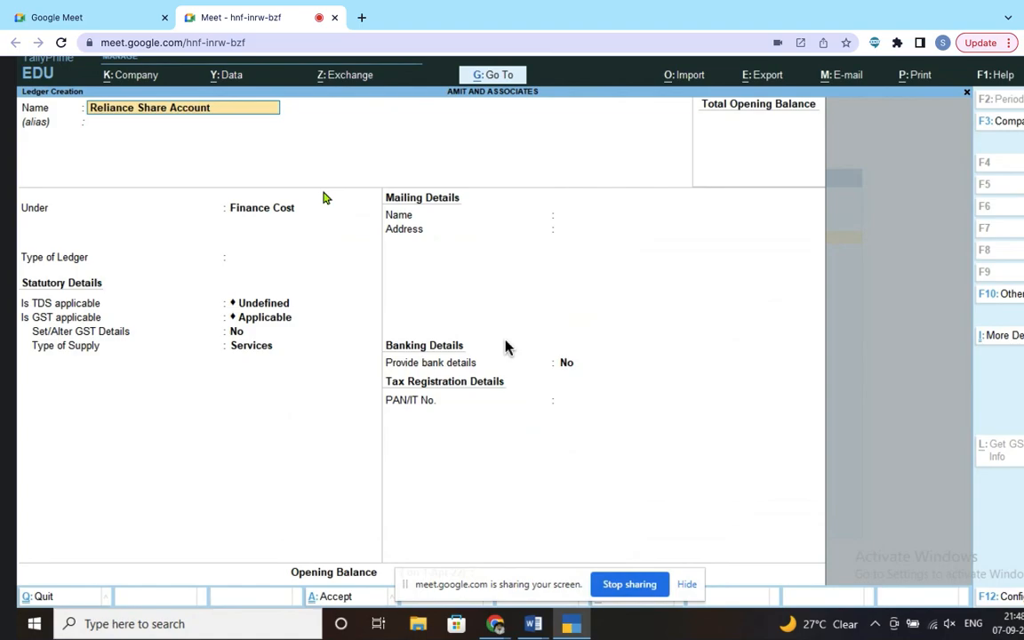
{"action": "key", "text": "Return"}
{"action": "key", "text": "Return"}
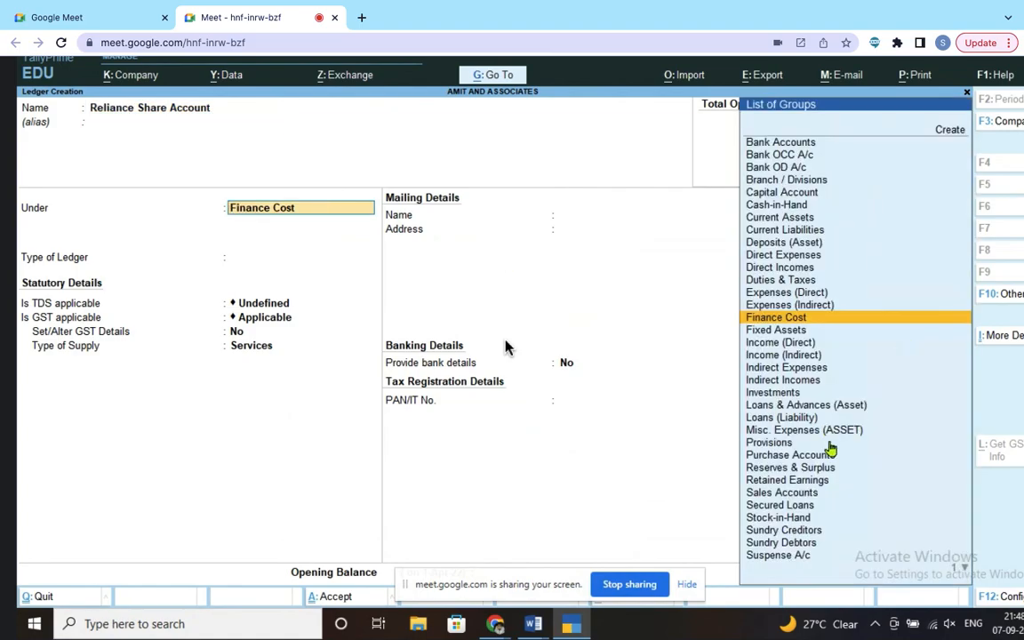
{"action": "type", "text": "i"}
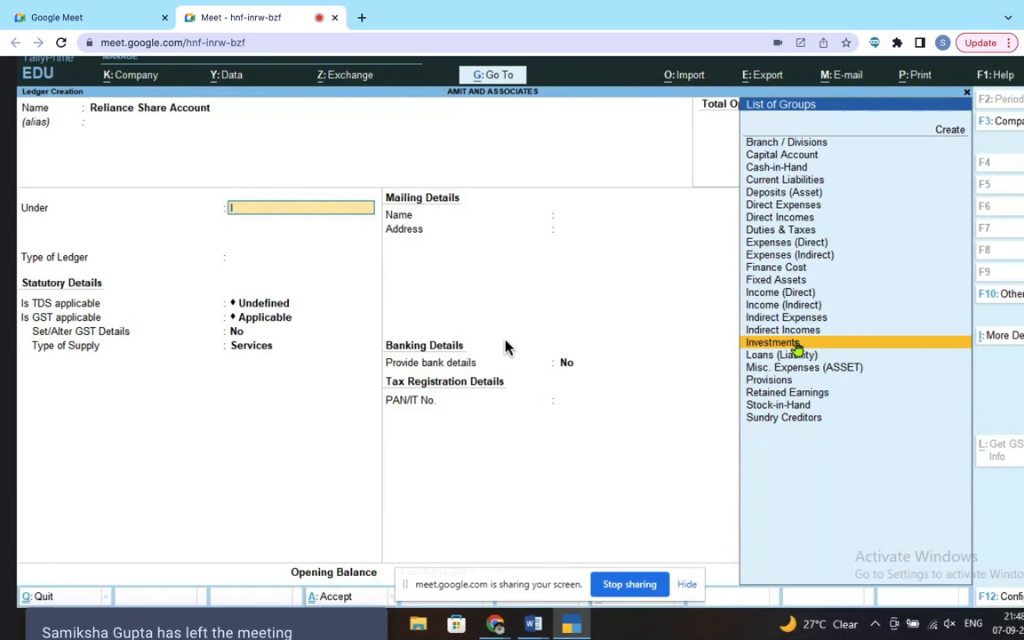
{"action": "left_click", "coordinate": [795, 344]}
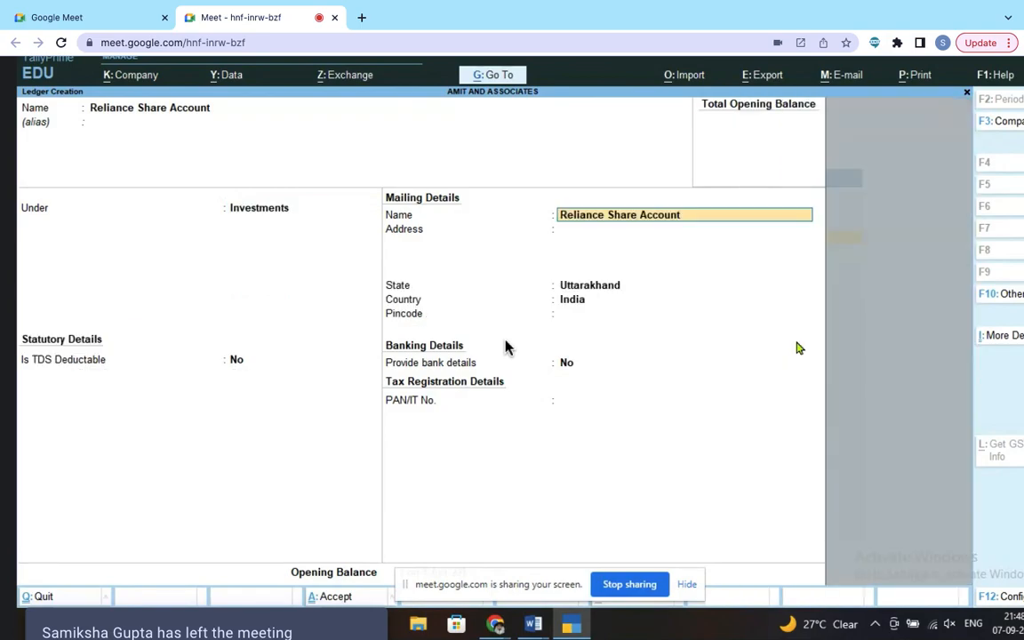
{"action": "key", "text": "Return"}
{"action": "key", "text": "Return"}
{"action": "key", "text": "Return"}
{"action": "key", "text": "Return"}
{"action": "key", "text": "Return"}
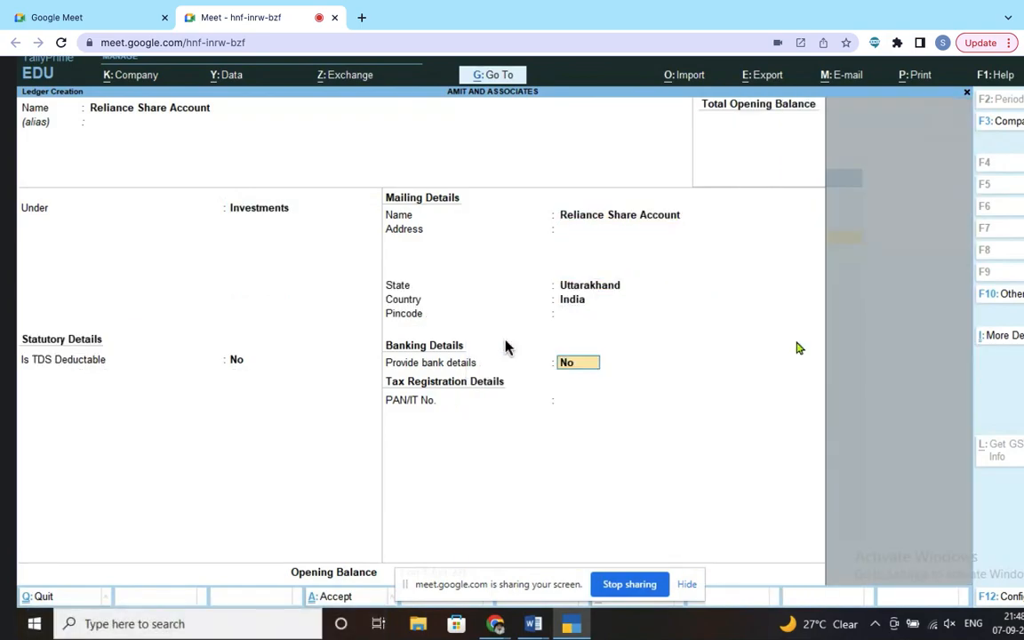
{"action": "key", "text": "Return"}
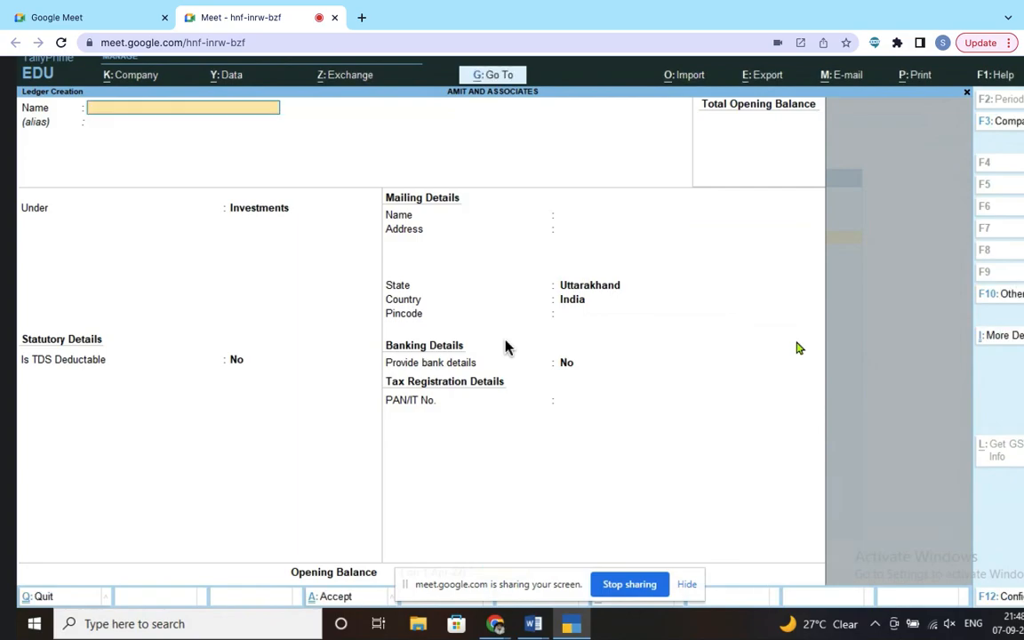
{"action": "key", "text": "alt+Tab"}
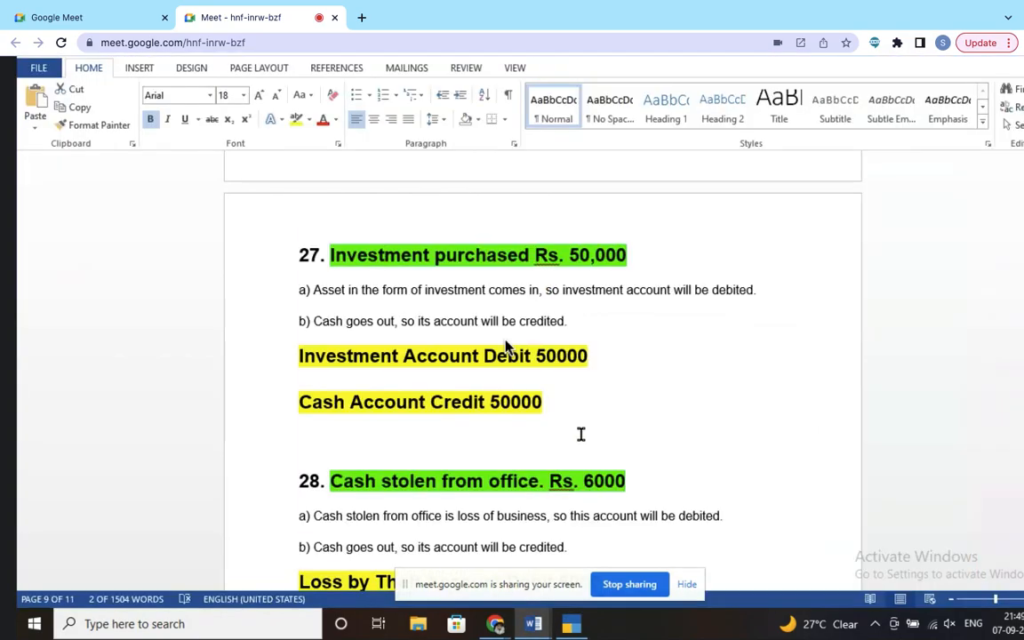
Step: Find entry 28 in the Word notes and highlight 'Account Credit 6000'
{"action": "scroll", "coordinate": [505, 346], "scroll_direction": "down", "scroll_amount": 5}
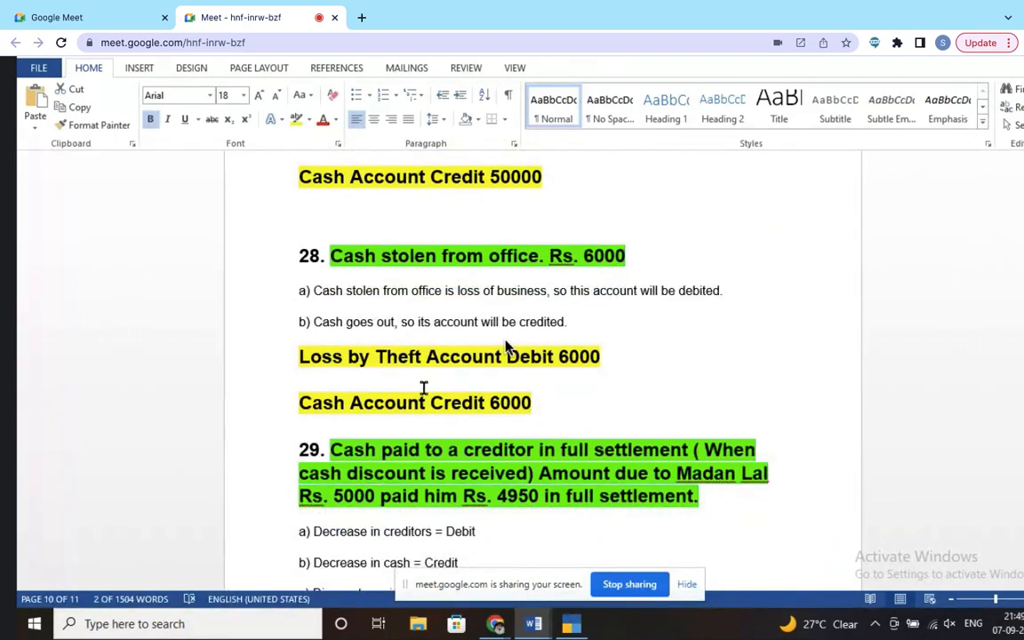
{"action": "scroll", "coordinate": [386, 387], "scroll_direction": "down", "scroll_amount": 1}
{"action": "left_click_drag", "start_coordinate": [532, 367], "coordinate": [400, 362]}
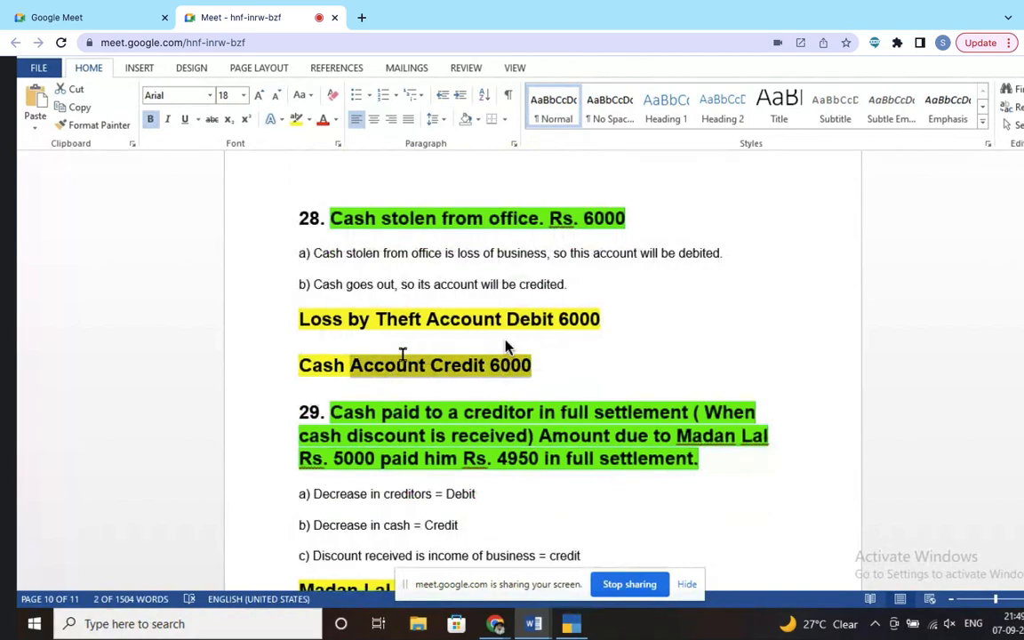
{"action": "scroll", "coordinate": [507, 346], "scroll_direction": "down", "scroll_amount": 3}
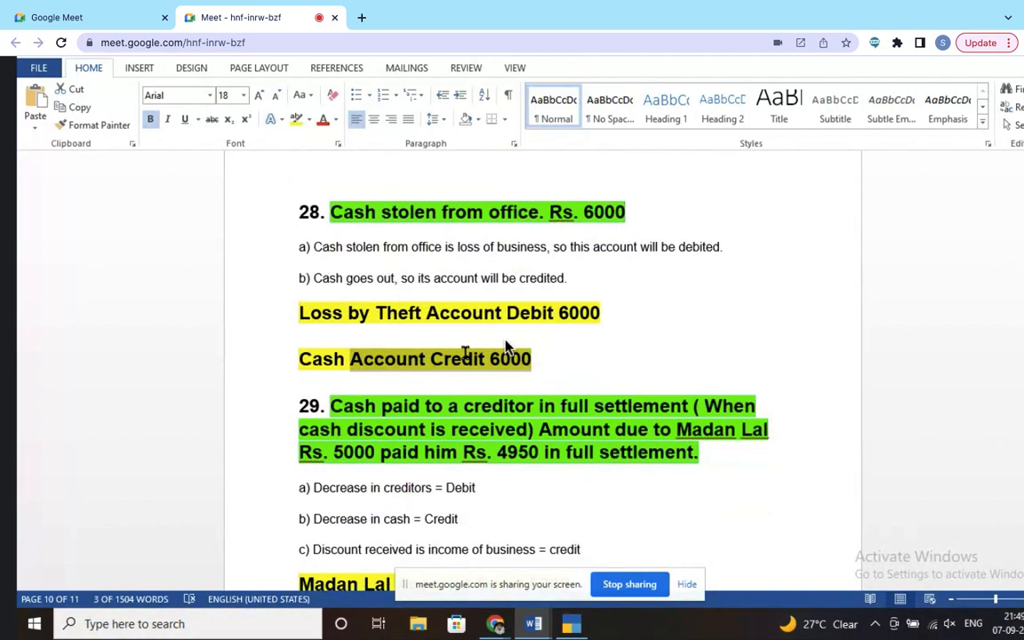
Step: Create and save the 'Loss by Theft Account' ledger under Indirect Expenses
{"action": "key", "text": "alt+Tab"}
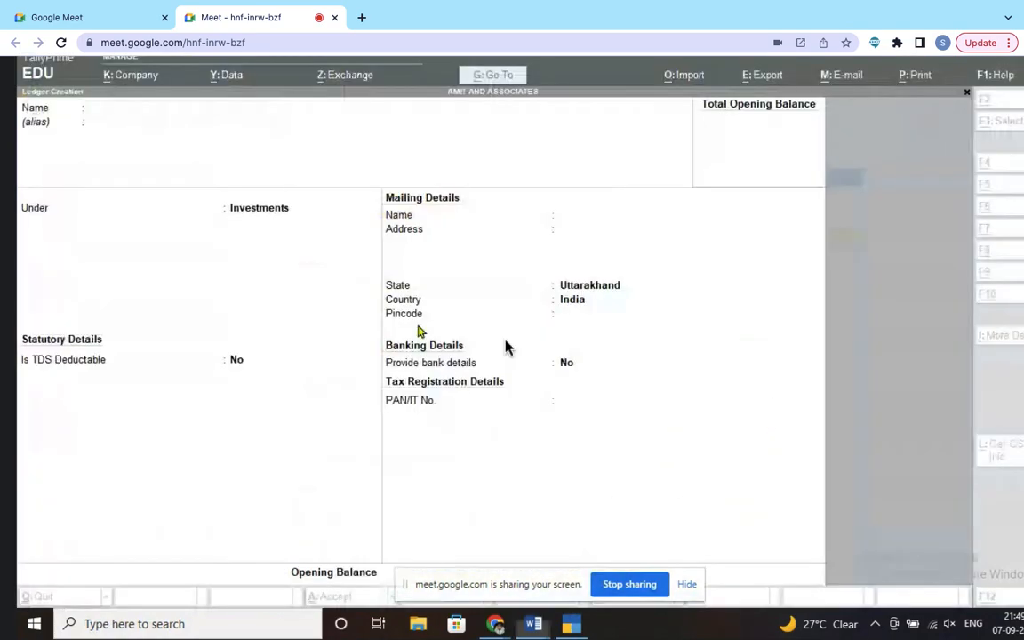
{"action": "type", "text": "Loss"}
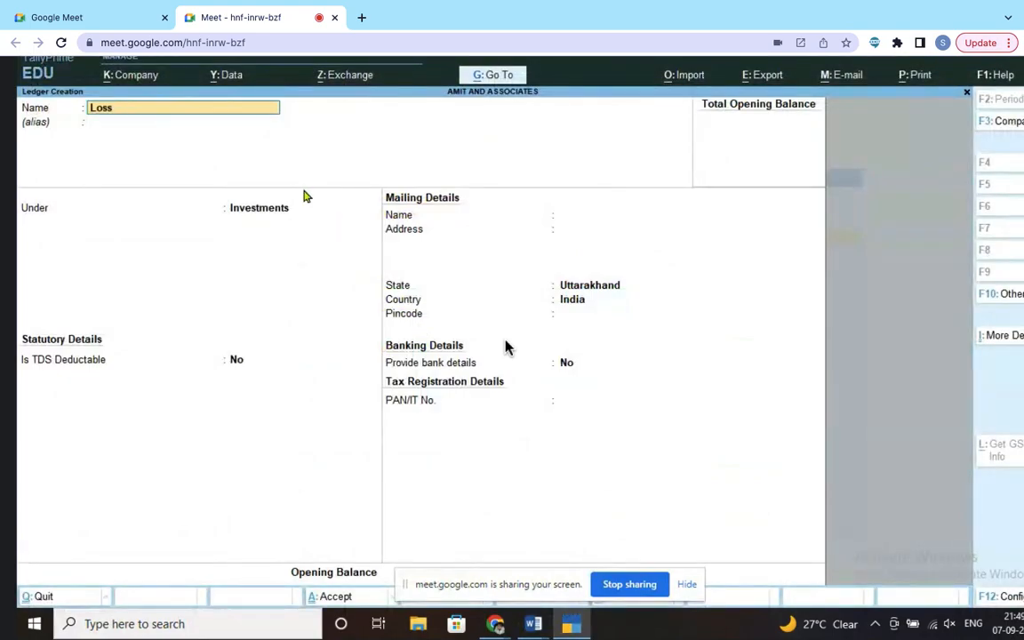
{"action": "type", "text": " by theft Account"}
{"action": "key", "text": "Return"}
{"action": "key", "text": "Return"}
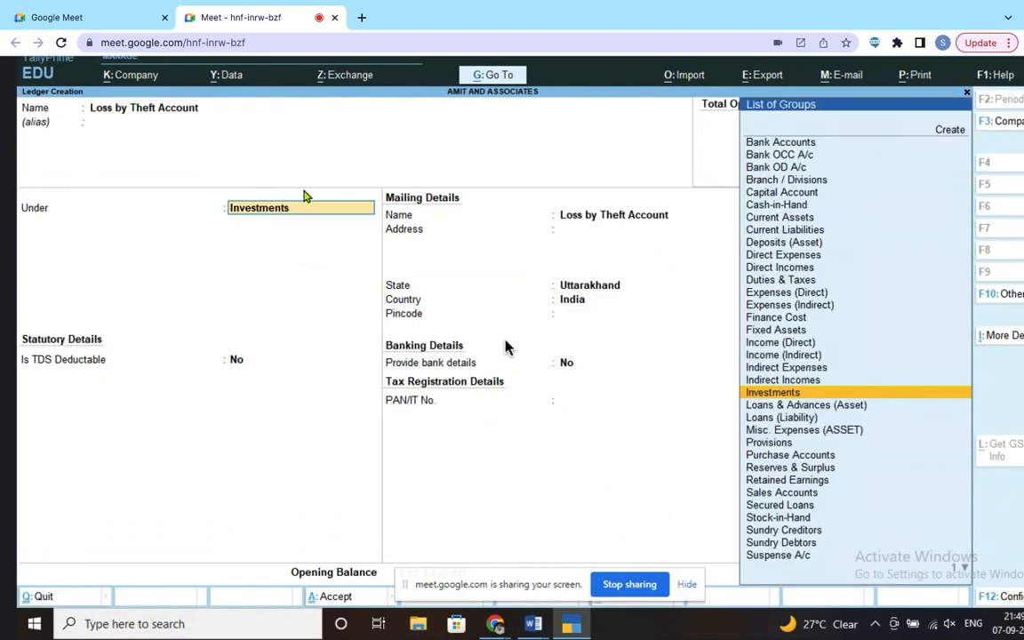
{"action": "type", "text": "In"}
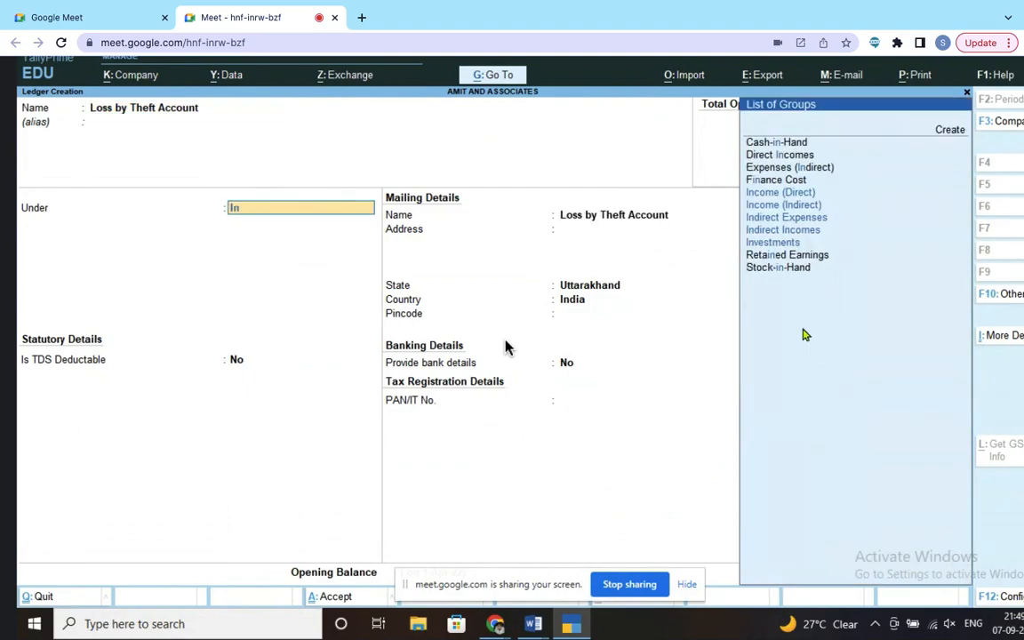
{"action": "left_click", "coordinate": [825, 219]}
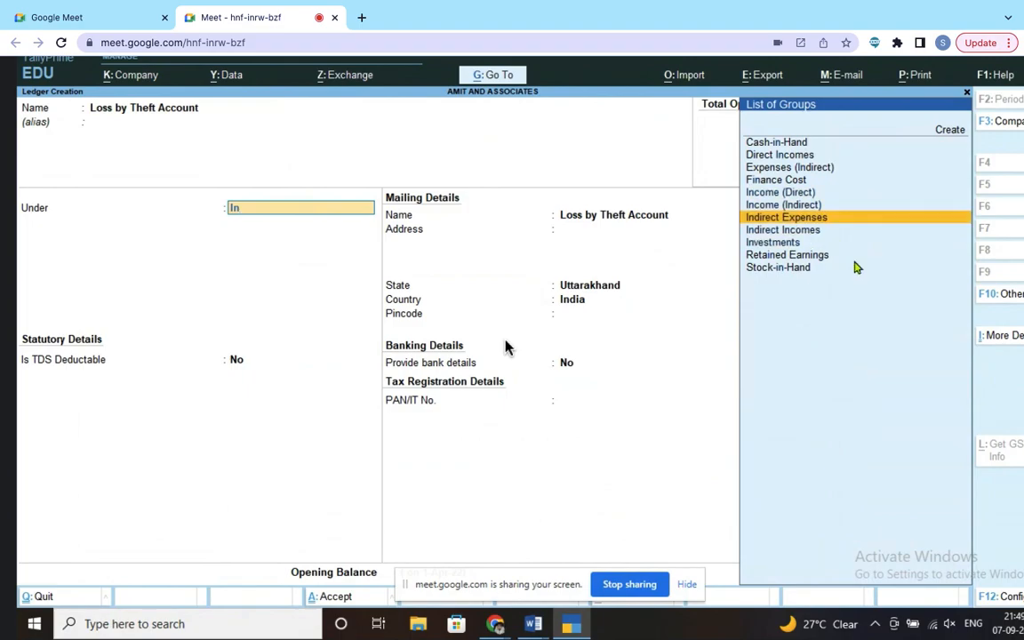
{"action": "key", "text": "Return"}
{"action": "key", "text": "Return"}
{"action": "key", "text": "Return"}
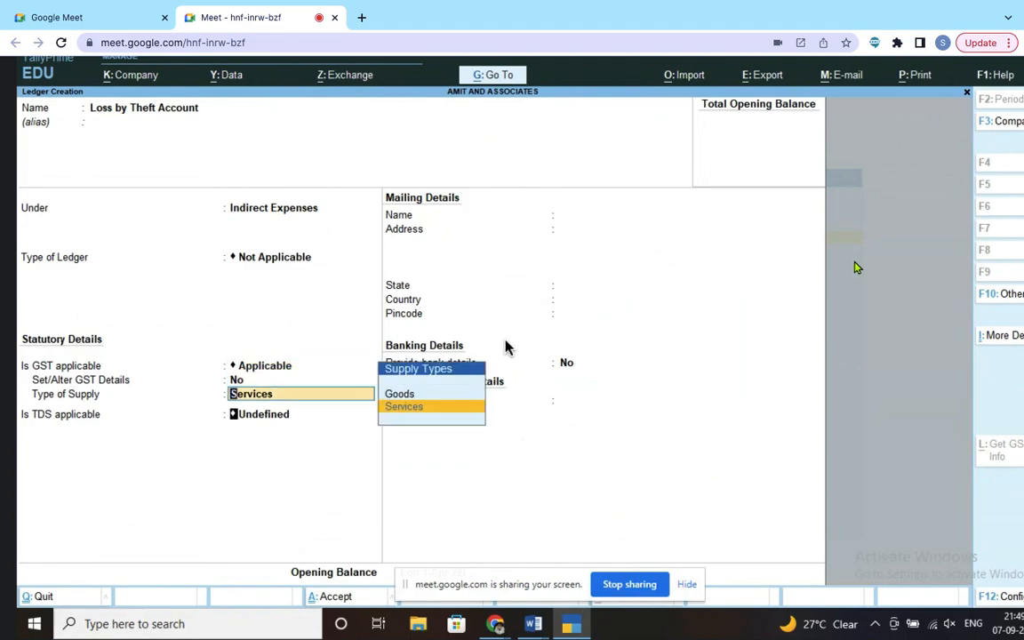
{"action": "key", "text": "Return"}
{"action": "key", "text": "Return"}
{"action": "key", "text": "Return"}
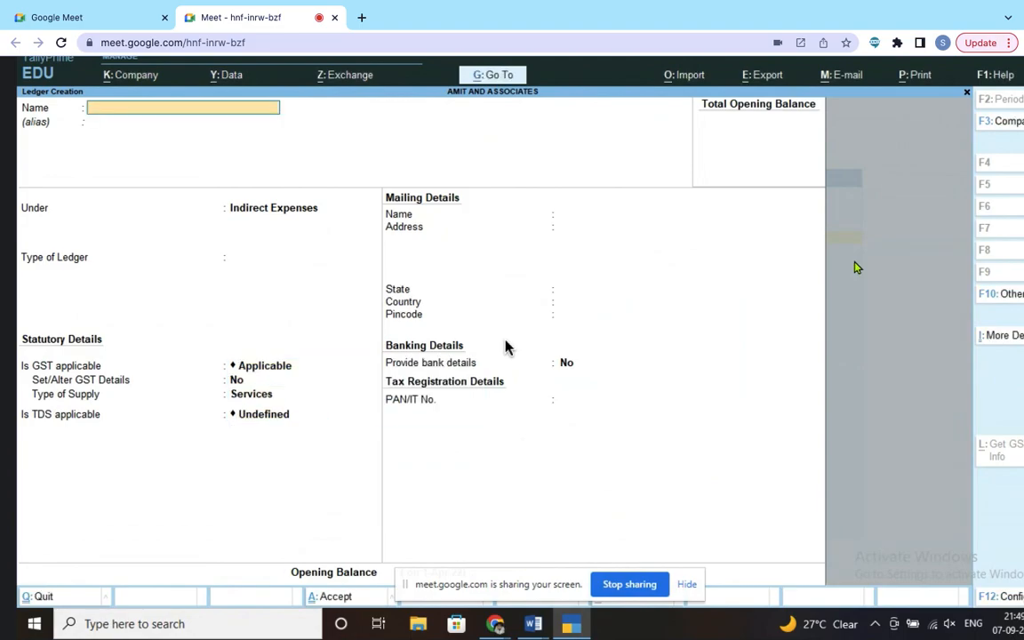
{"action": "key", "text": "alt+Tab"}
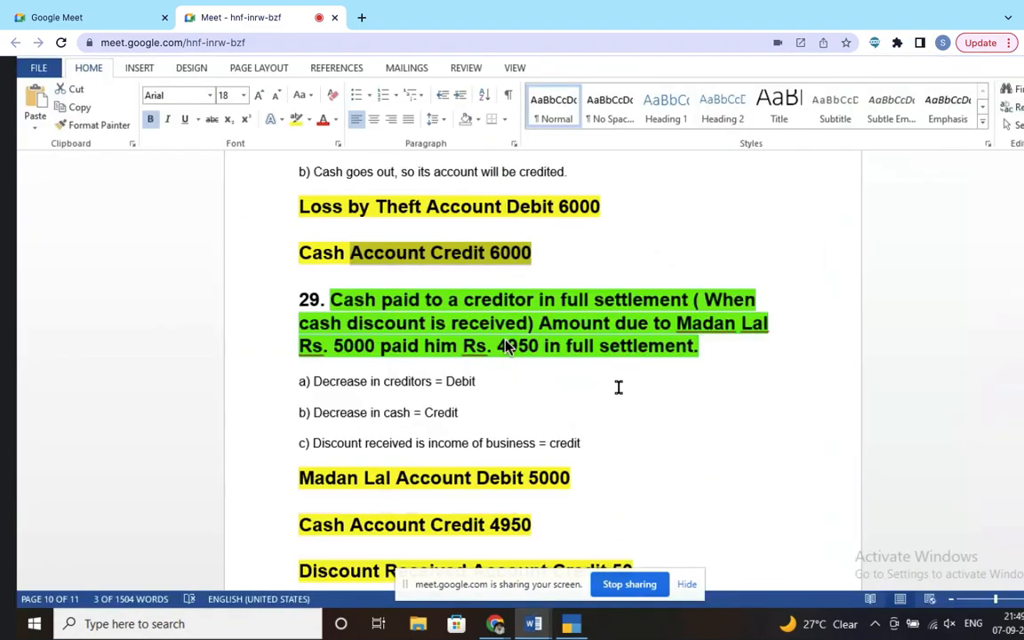
{"action": "scroll", "coordinate": [506, 347], "scroll_direction": "down", "scroll_amount": 5}
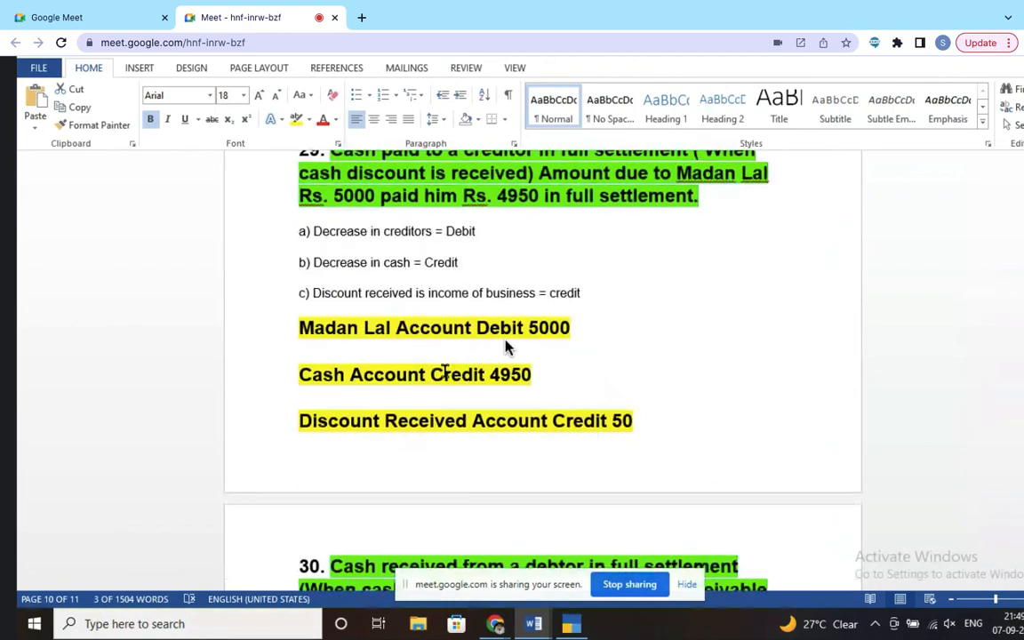
{"action": "scroll", "coordinate": [401, 261], "scroll_direction": "up", "scroll_amount": 2}
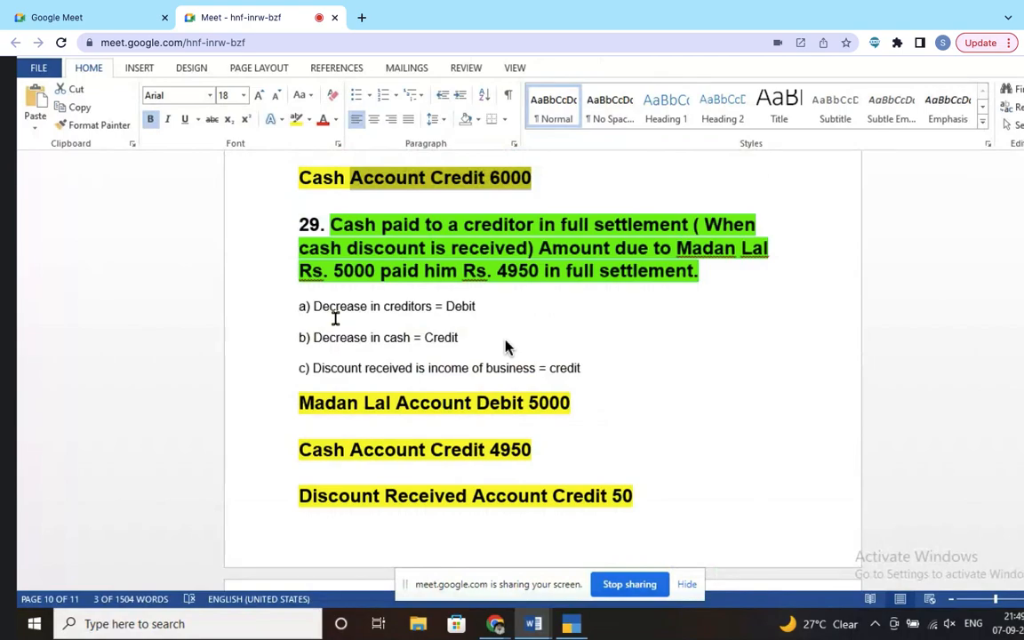
{"action": "scroll", "coordinate": [335, 318], "scroll_direction": "down", "scroll_amount": 2}
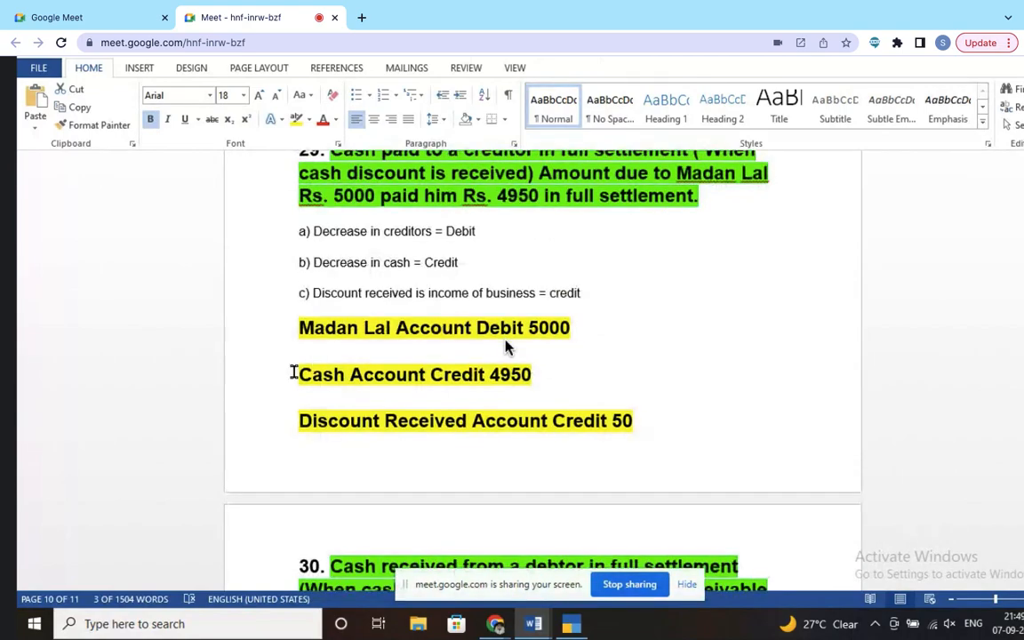
{"action": "left_click_drag", "start_coordinate": [300, 328], "coordinate": [445, 331]}
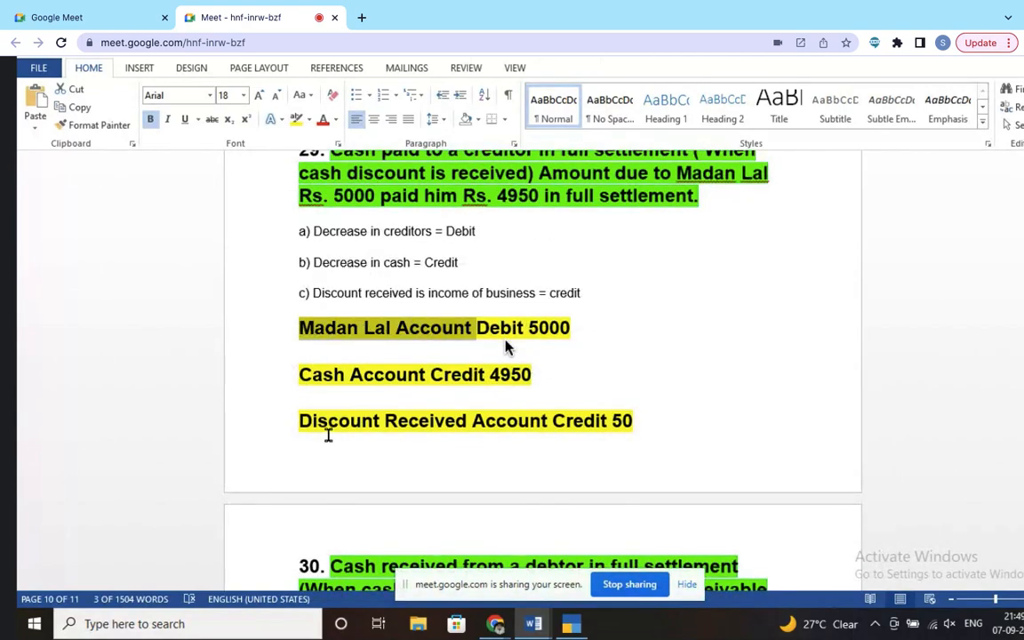
{"action": "left_click_drag", "start_coordinate": [296, 420], "coordinate": [461, 434]}
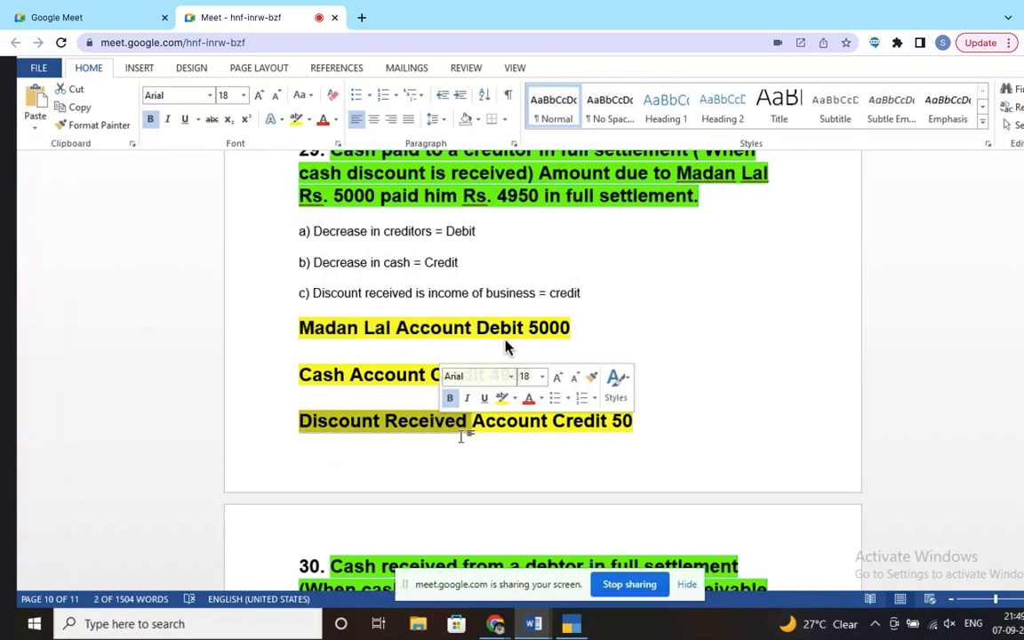
{"action": "key", "text": "alt+Tab"}
Step: Enter the ledger name 'Discount Received Account', fixing the typos along the way
{"action": "type", "text": "Discoiu"}
{"action": "key", "text": "BackSpace"}
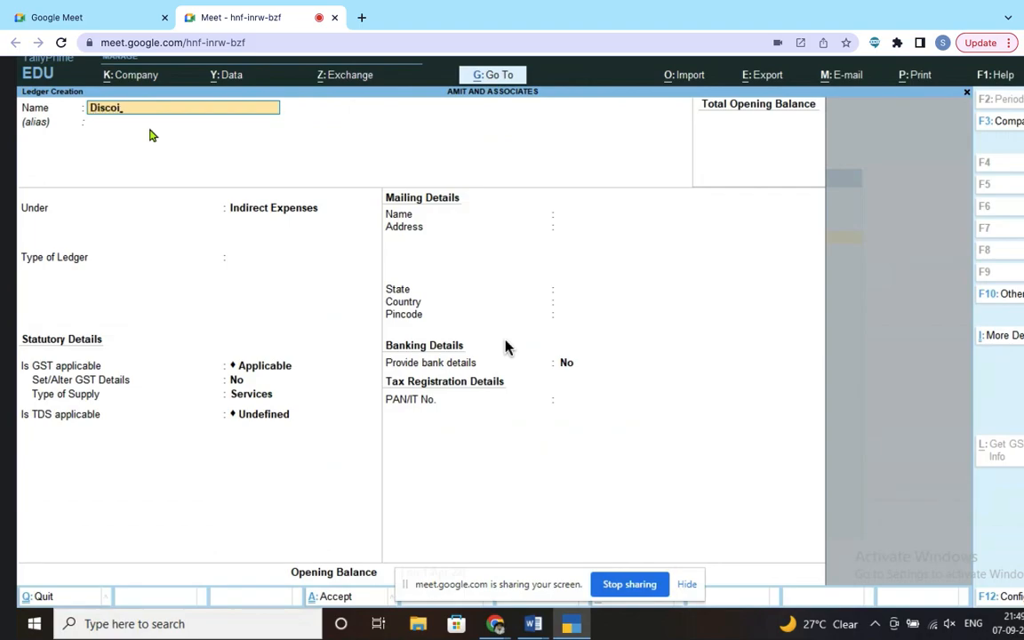
{"action": "key", "text": "BackSpace"}
{"action": "type", "text": "unt"}
{"action": "key", "text": "BackSpace"}
{"action": "type", "text": "t a"}
{"action": "key", "text": "BackSpace"}
{"action": "type", "text": "Received Account"}
{"action": "key", "text": "Return"}
{"action": "key", "text": "Return"}
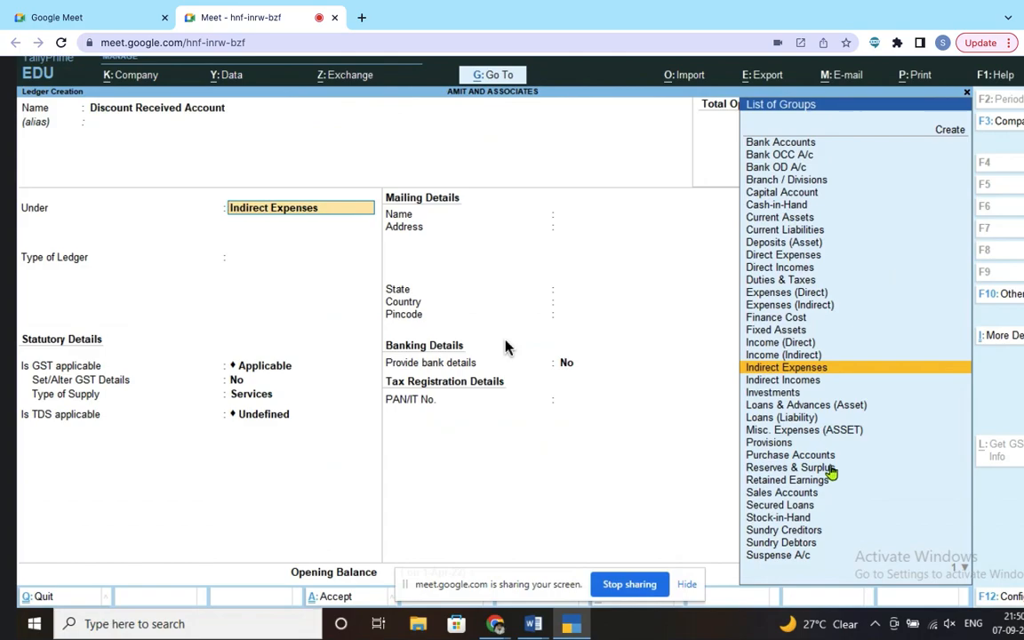
Step: Put the ledger under Indirect Incomes with type Not Applicable and save it
{"action": "type", "text": "M"}
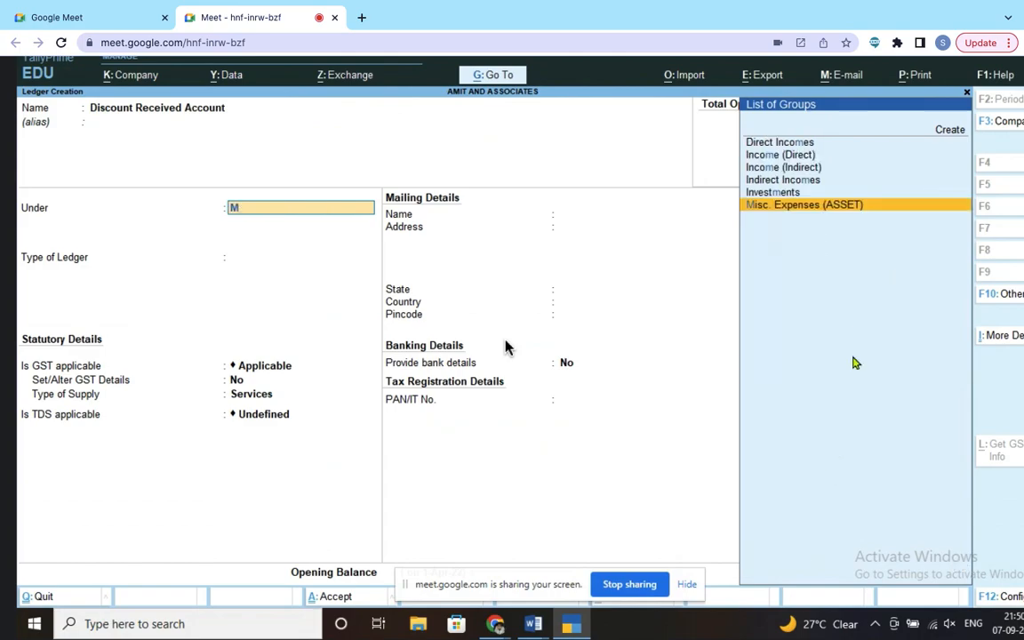
{"action": "left_click", "coordinate": [804, 184]}
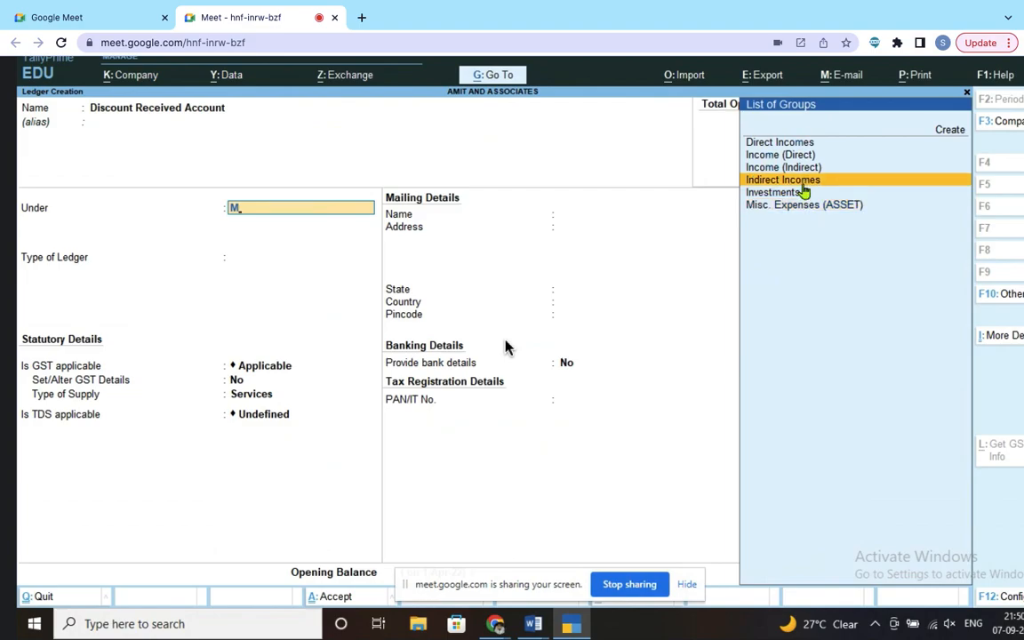
{"action": "key", "text": "Return"}
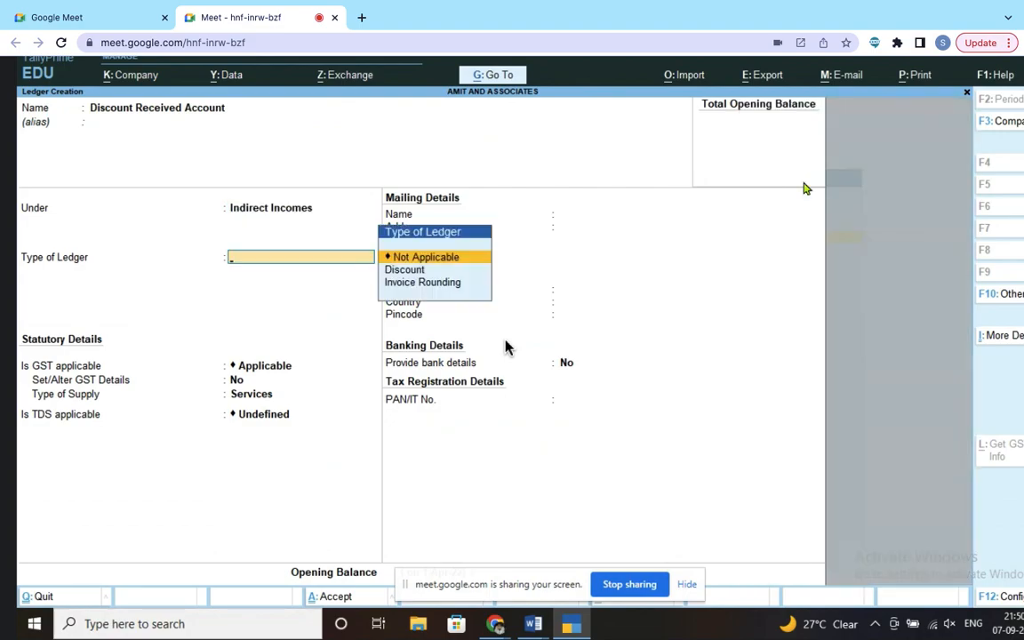
{"action": "key", "text": "Return"}
{"action": "key", "text": "Return"}
{"action": "key", "text": "Return"}
{"action": "key", "text": "Return"}
{"action": "key", "text": "Return"}
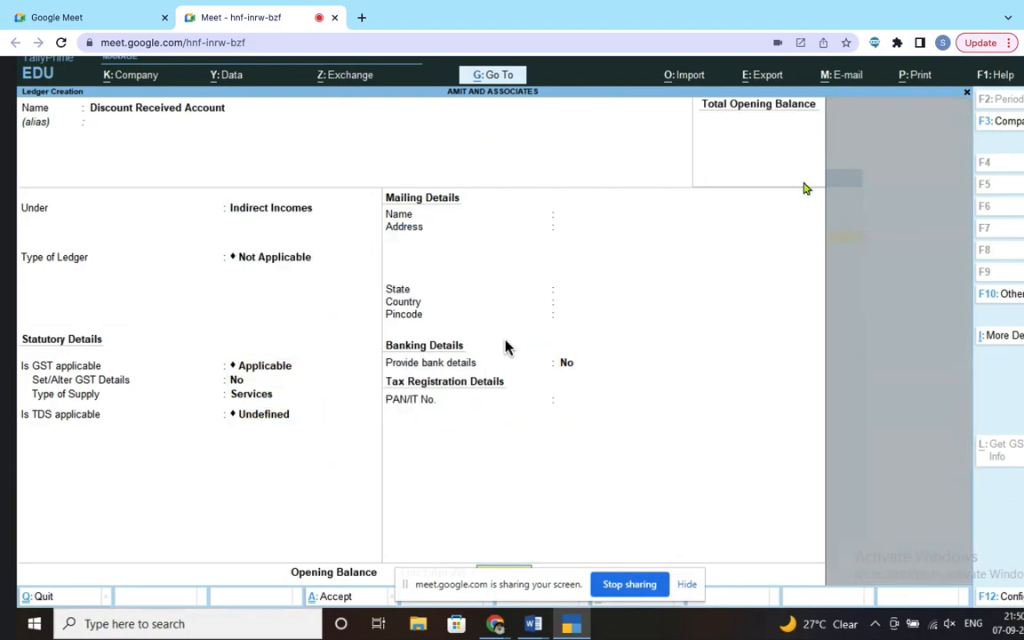
{"action": "key", "text": "Return"}
{"action": "key", "text": "Return"}
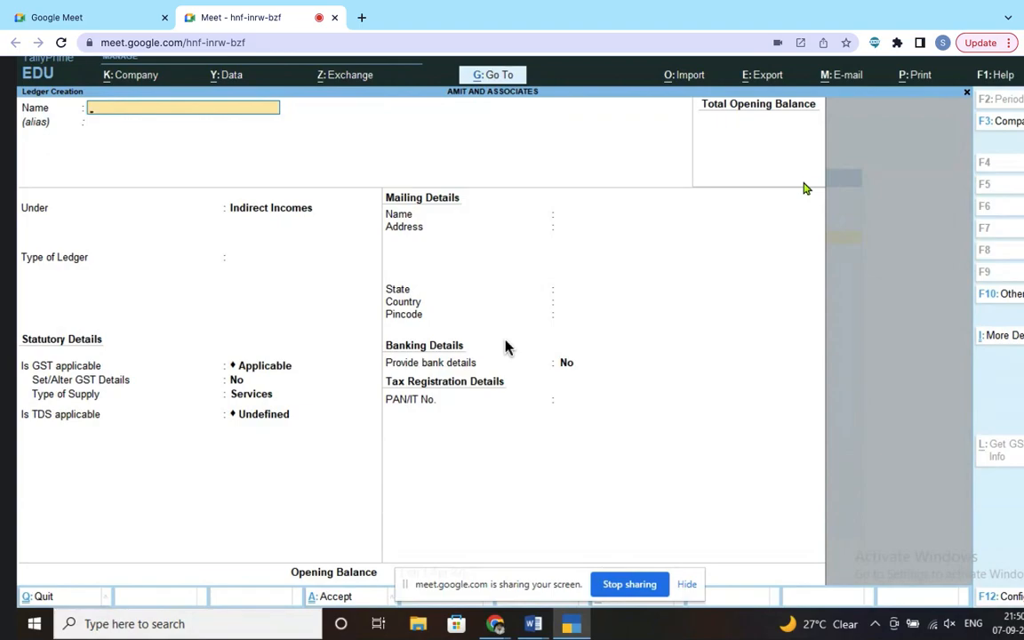
Step: In entry 30, select the Cash Account, Discount Allowed and debtor's account names
{"action": "key", "text": "alt+Tab"}
{"action": "scroll", "coordinate": [484, 452], "scroll_direction": "down", "scroll_amount": 5}
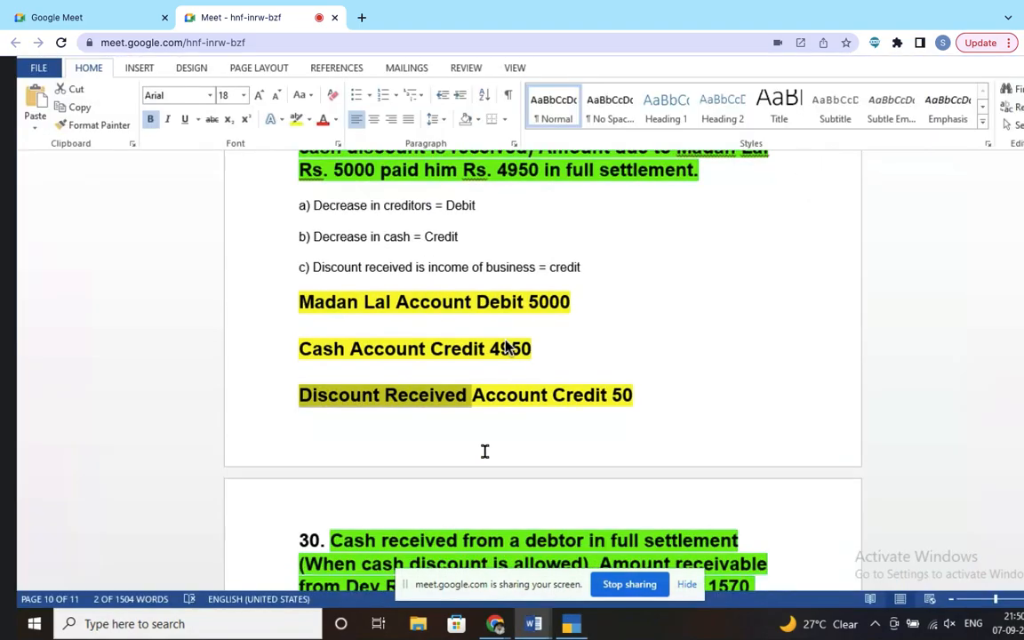
{"action": "scroll", "coordinate": [484, 452], "scroll_direction": "down", "scroll_amount": 2}
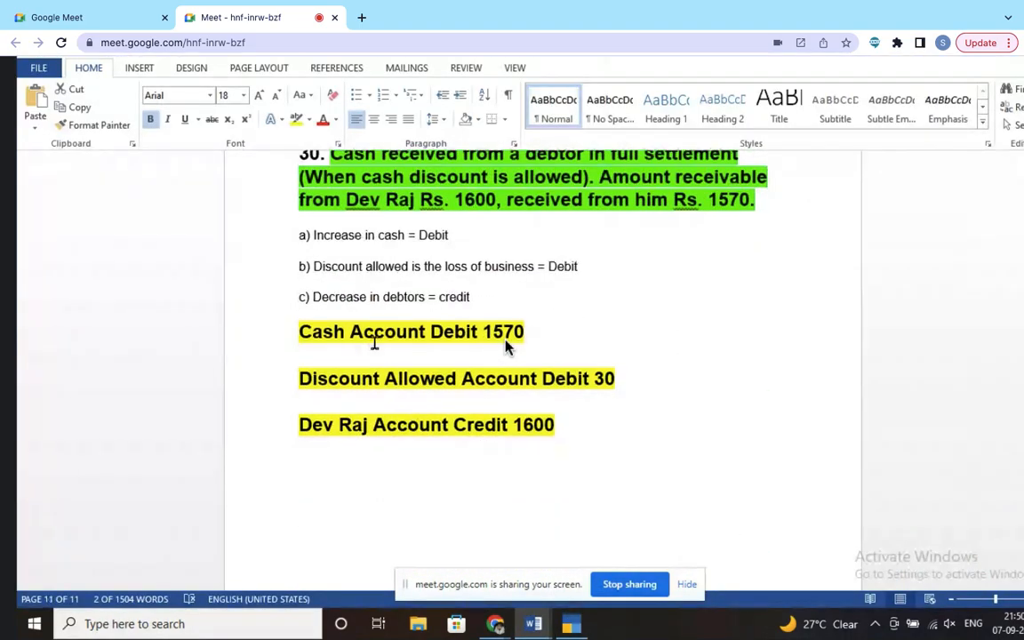
{"action": "key", "text": "Home"}
{"action": "key", "text": "ctrl+shift+Right"}
{"action": "key", "text": "ctrl+shift+Right"}
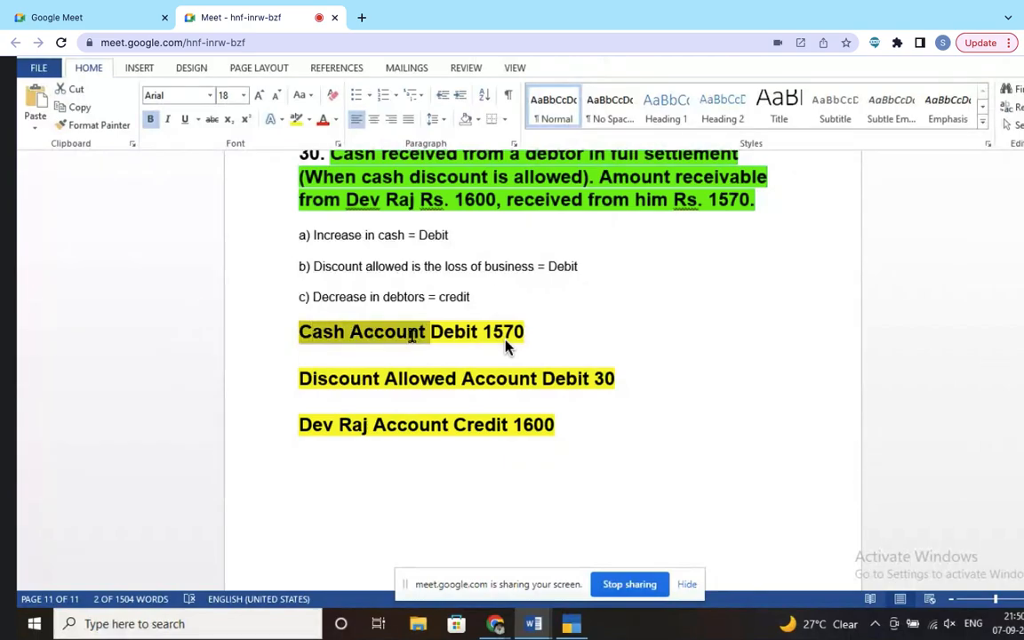
{"action": "key", "text": "Down"}
{"action": "key", "text": "Home"}
{"action": "key", "text": "ctrl+shift+Right"}
{"action": "key", "text": "ctrl+shift+Right"}
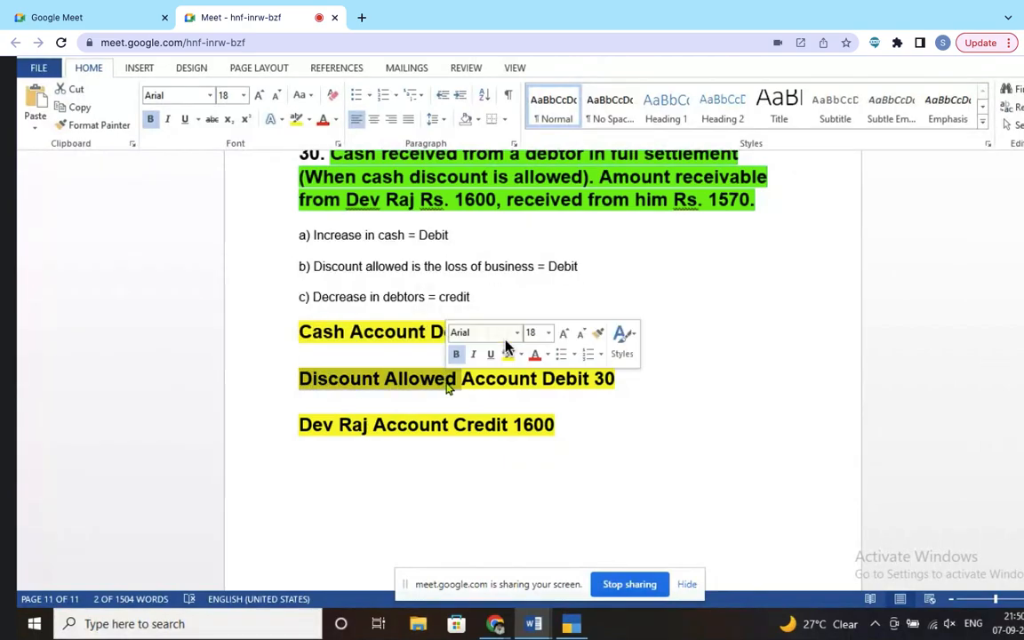
{"action": "key", "text": "Down"}
{"action": "key", "text": "Home"}
{"action": "key", "text": "ctrl+shift+Right"}
{"action": "key", "text": "ctrl+shift+Right"}
{"action": "key", "text": "ctrl+shift+Right"}
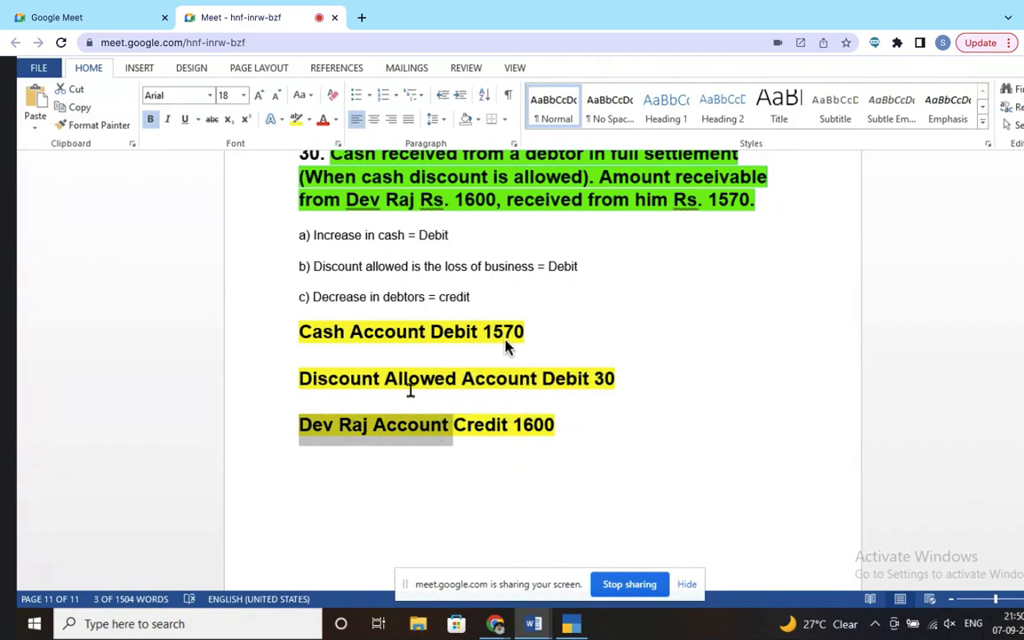
{"action": "key", "text": "alt+Tab"}
Step: Create 'Discount Allowed Account' under Indirect Expenses with type Not Applicable and save it
{"action": "type", "text": "Disc"}
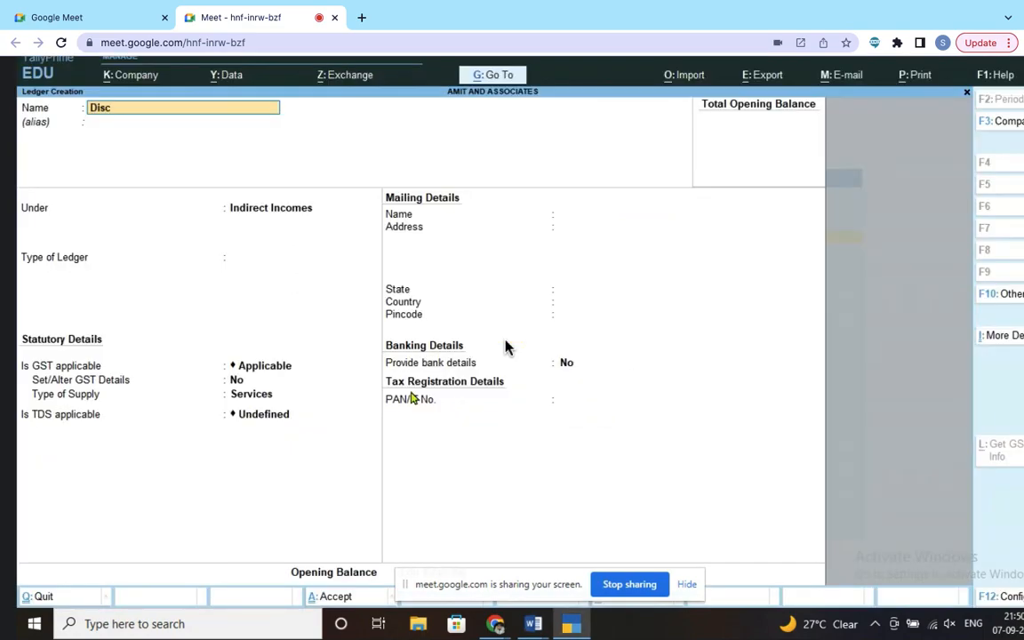
{"action": "type", "text": "ount Allowed Account"}
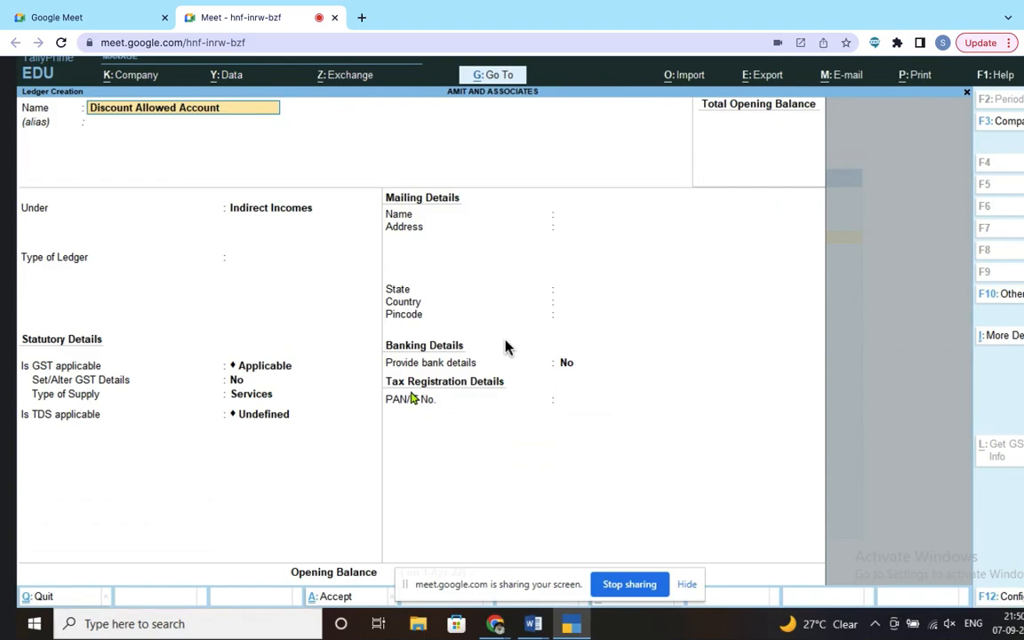
{"action": "key", "text": "Return"}
{"action": "key", "text": "Return"}
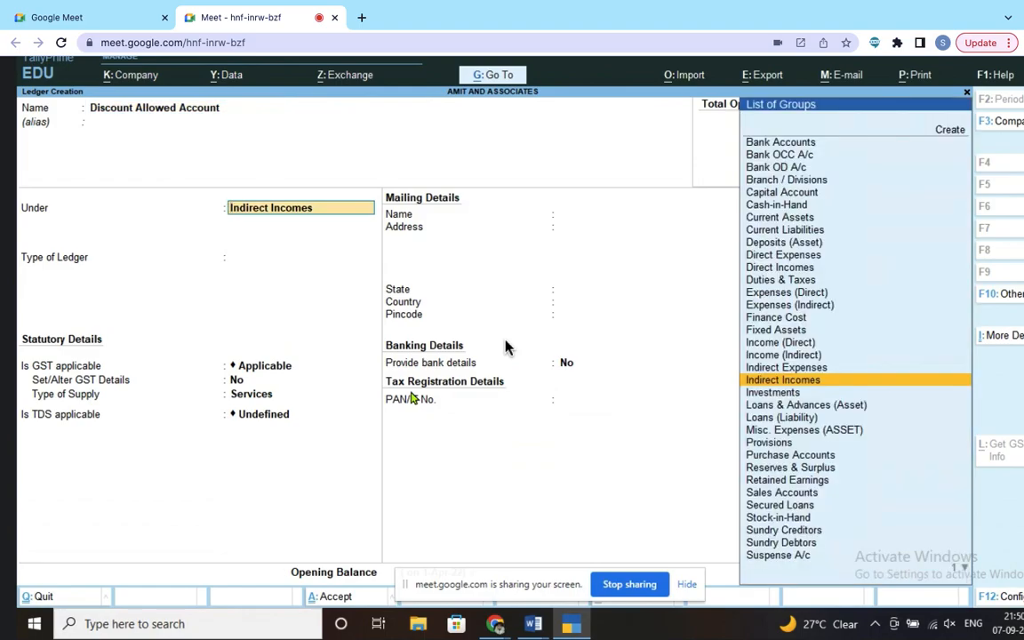
{"action": "type", "text": "in"}
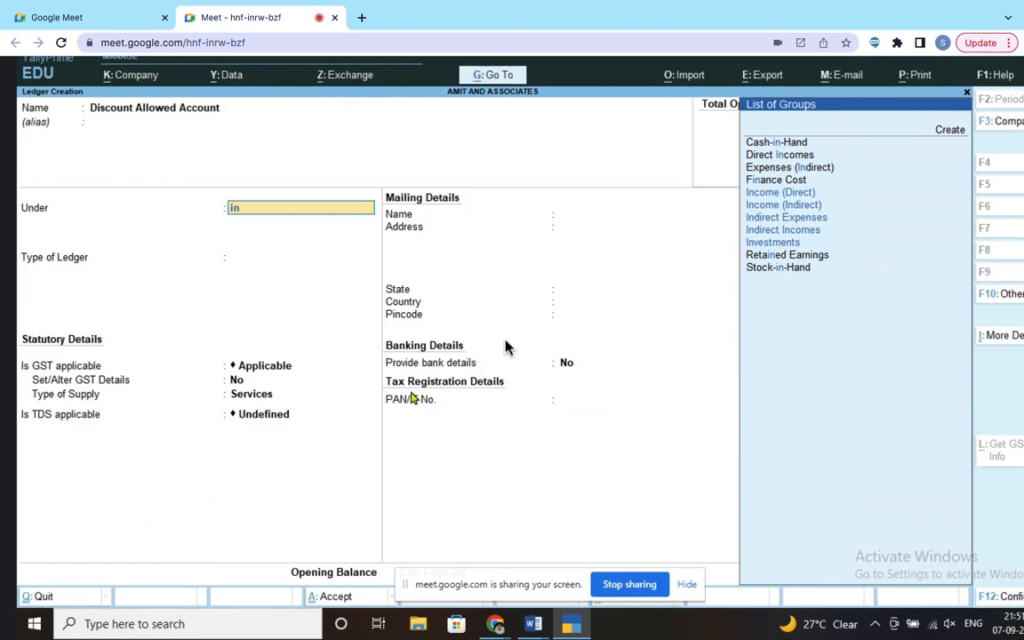
{"action": "type", "text": "d"}
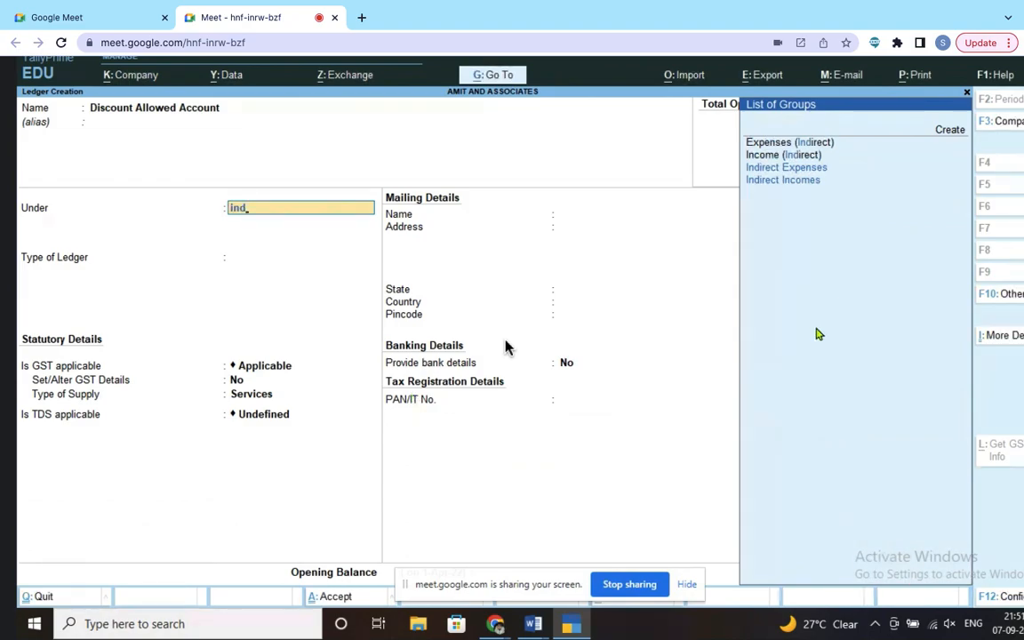
{"action": "left_click", "coordinate": [820, 172]}
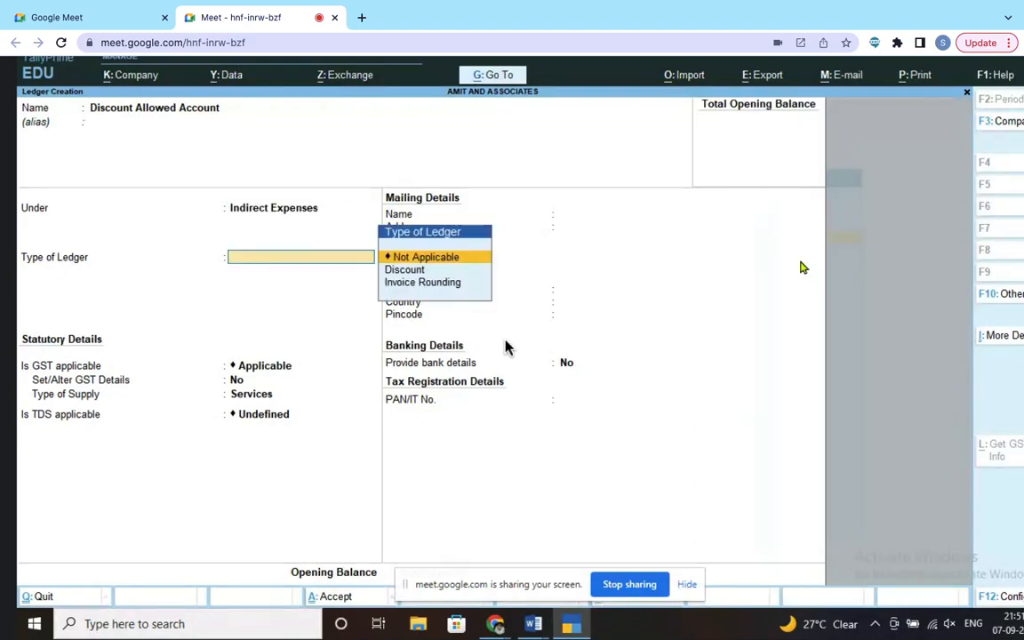
{"action": "key", "text": "Return"}
{"action": "key", "text": "Return"}
{"action": "key", "text": "Return"}
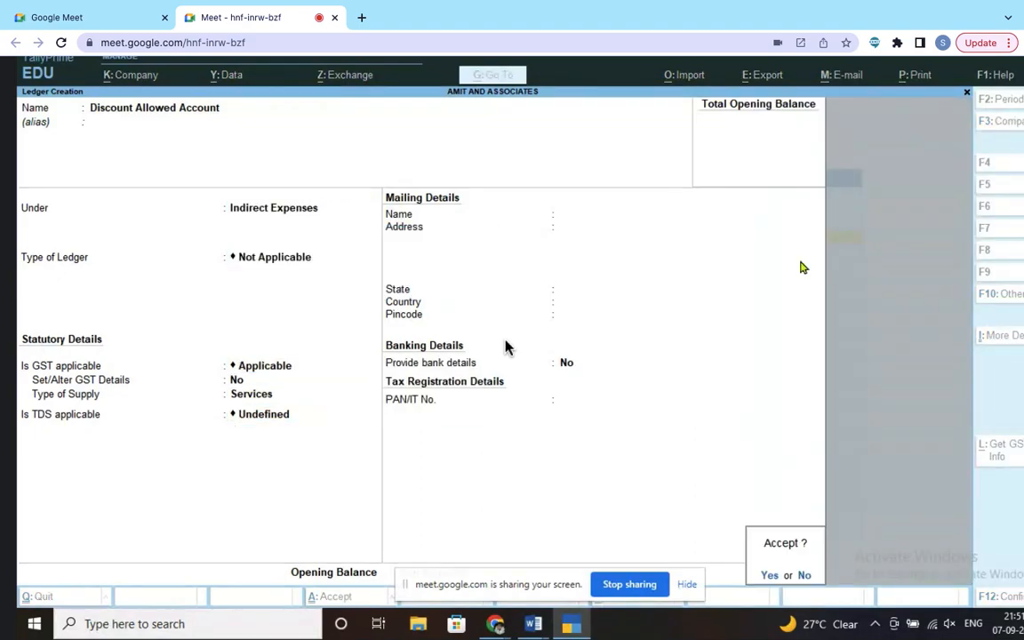
{"action": "key", "text": "Return"}
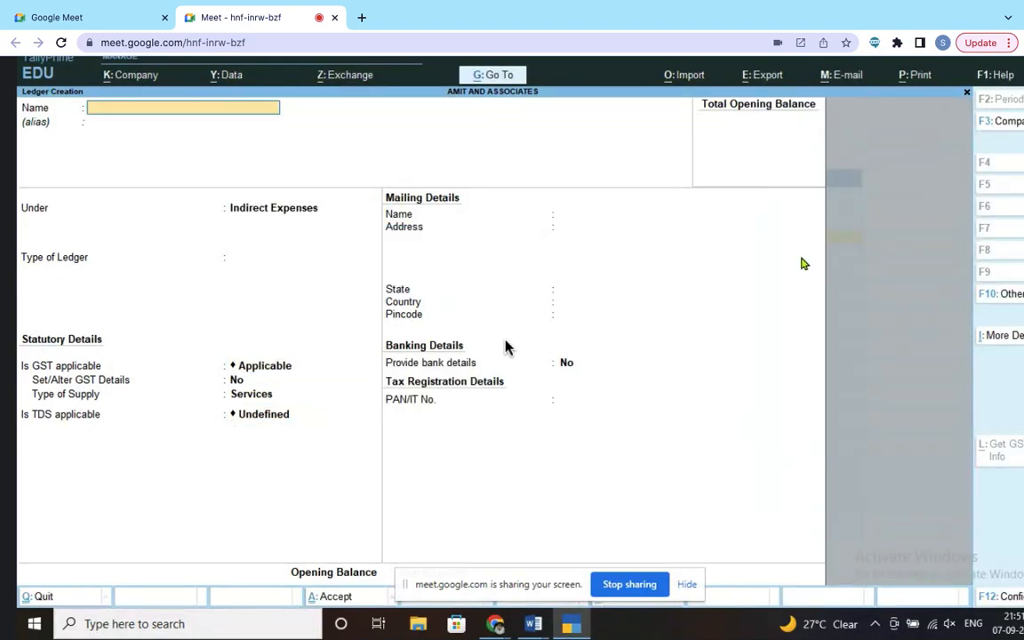
{"action": "key", "text": "alt+Tab"}
{"action": "scroll", "coordinate": [735, 314], "scroll_direction": "down", "scroll_amount": 6}
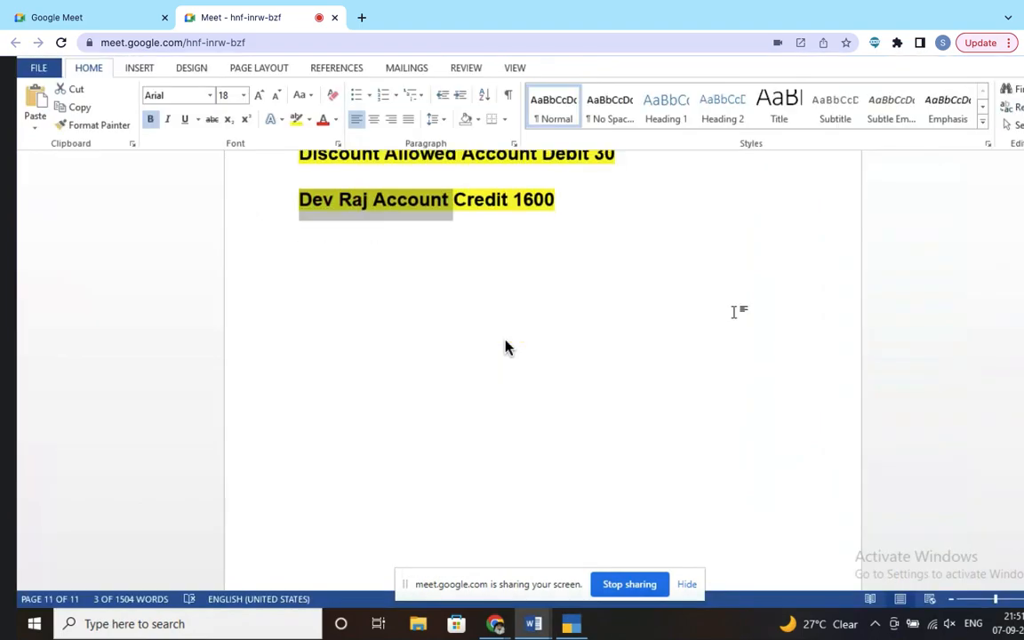
{"action": "key", "text": "alt+Tab"}
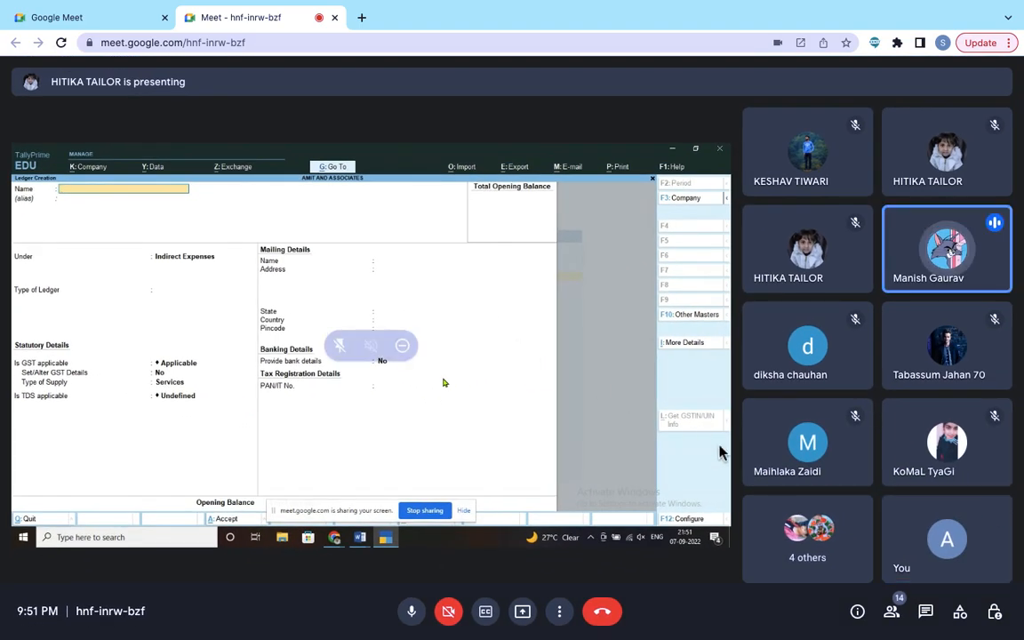
Step: Switch on the camera from the Google Meet toolbar
{"action": "left_click", "coordinate": [449, 613]}
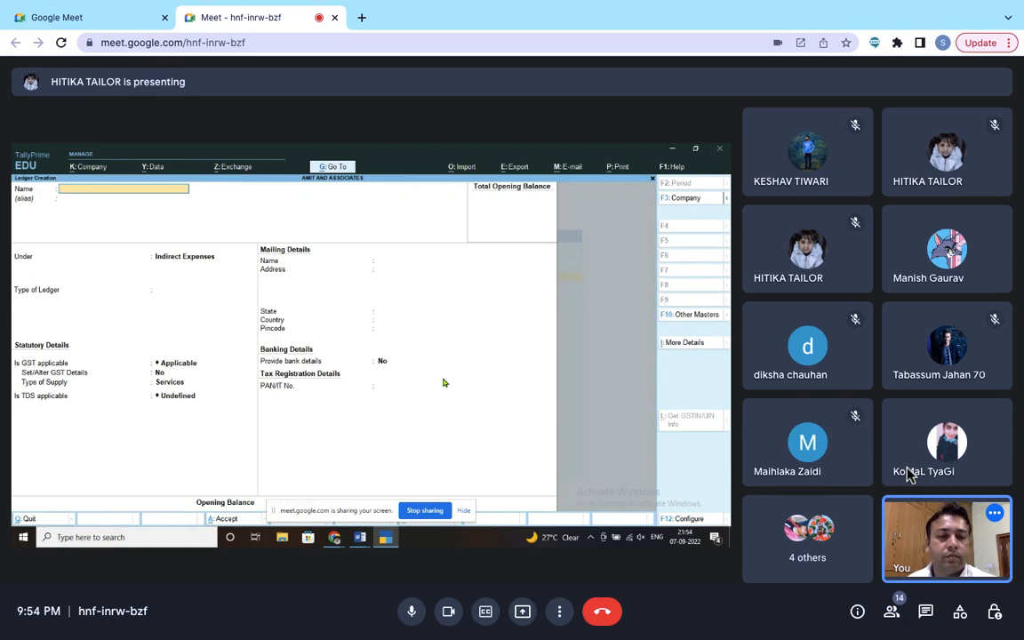
{"action": "mouse_move", "coordinate": [914, 349]}
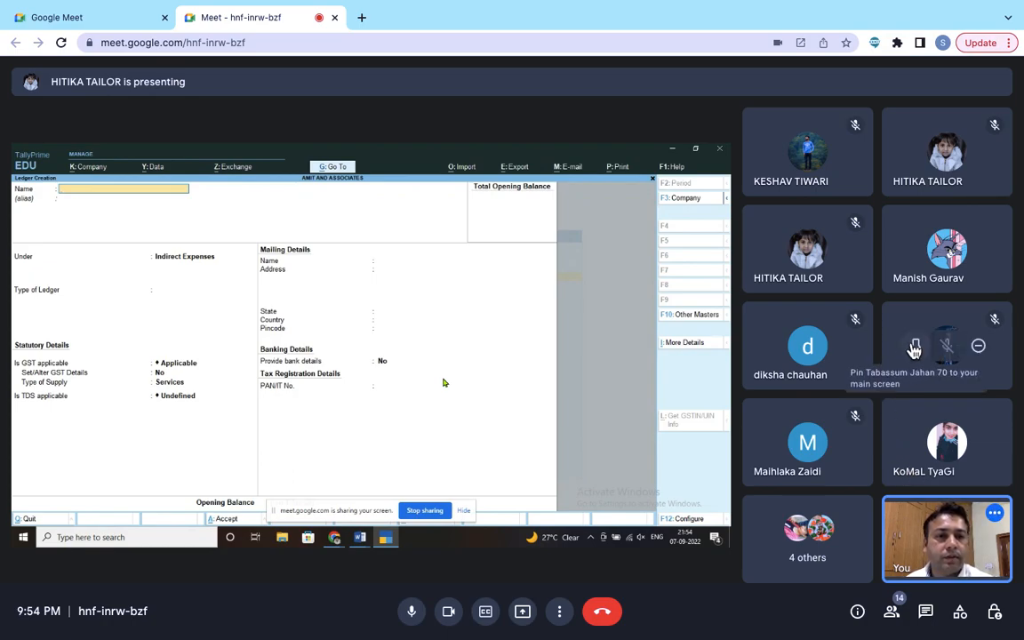